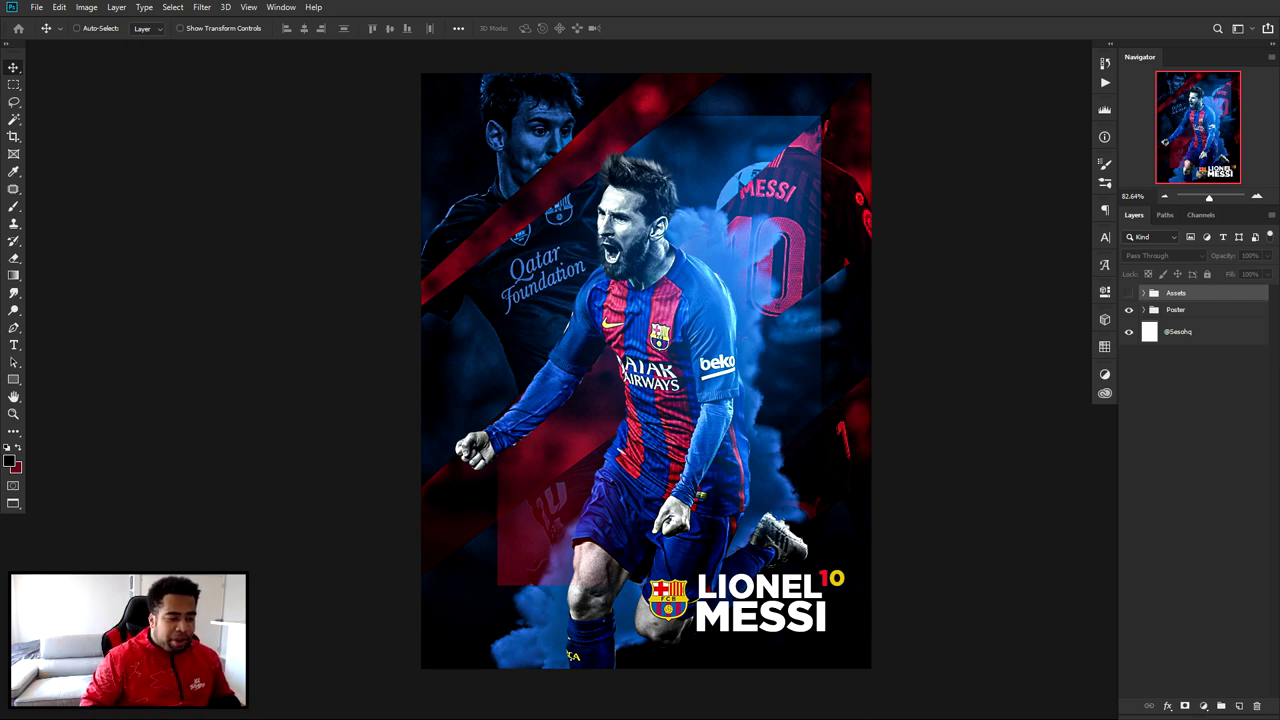
- Show and expand the Assets group, and hide its Stripes layer to view the unedited player cutout
{"action": "left_click", "coordinate": [1145, 292]}
{"action": "left_click", "coordinate": [1129, 292]}
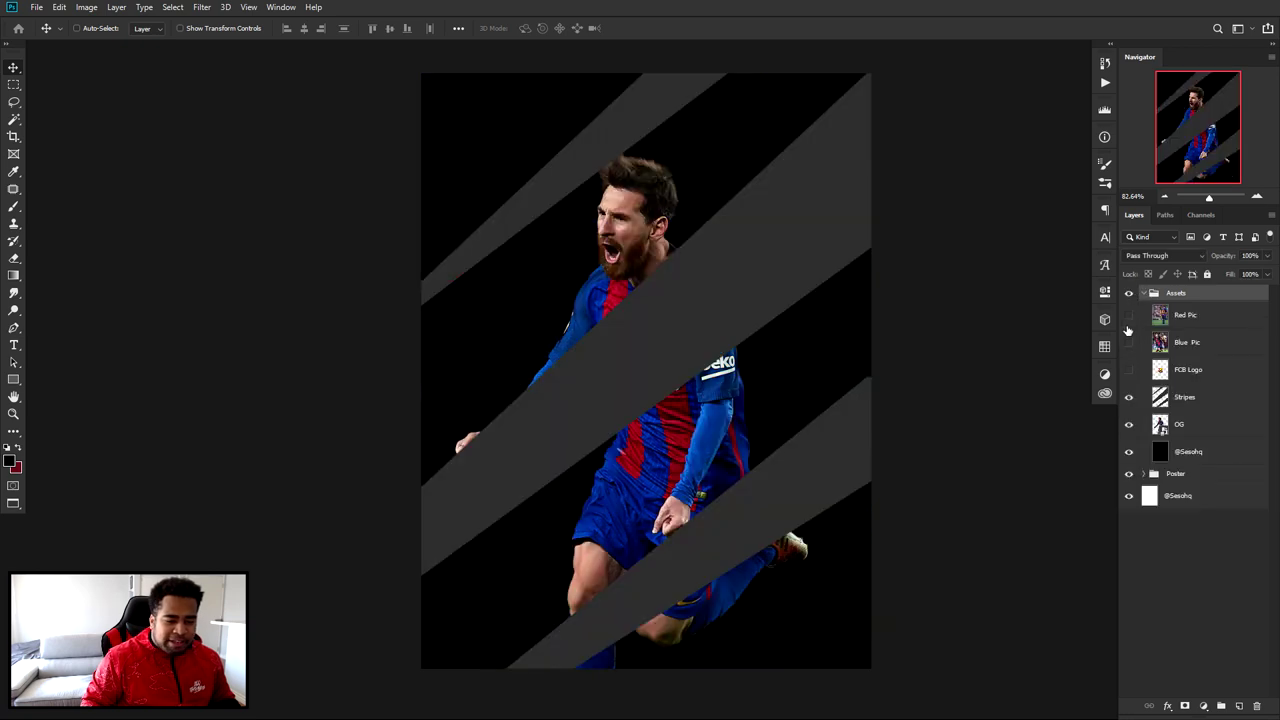
{"action": "left_click", "coordinate": [1129, 397]}
{"action": "left_click_drag", "start_coordinate": [809, 384], "coordinate": [783, 370]}
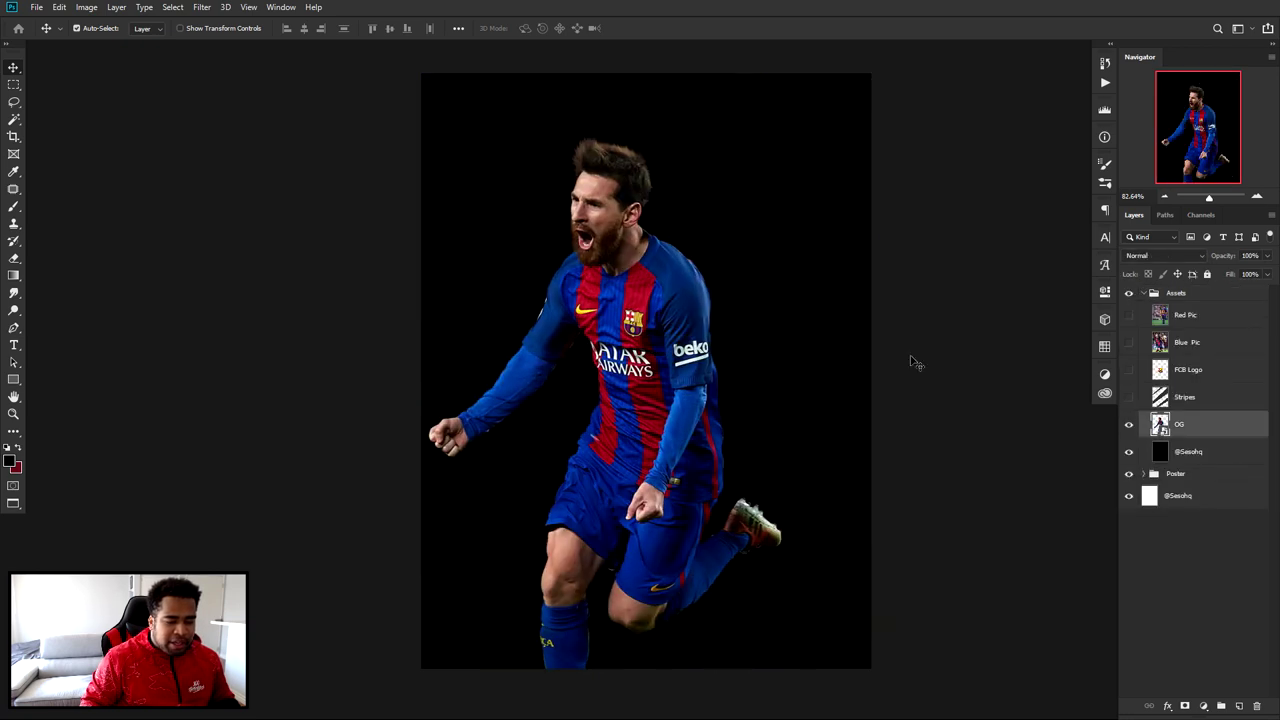
- Toggle the Assets group's visibility to compare the raw player cutout with the finished poster
{"action": "left_click", "coordinate": [1129, 292]}
{"action": "left_click", "coordinate": [1129, 292]}
{"action": "left_click", "coordinate": [1129, 292]}
{"action": "left_click", "coordinate": [1124, 296]}
{"action": "left_click", "coordinate": [1124, 296]}
{"action": "left_click", "coordinate": [1124, 296]}
{"action": "left_click", "coordinate": [1124, 296]}
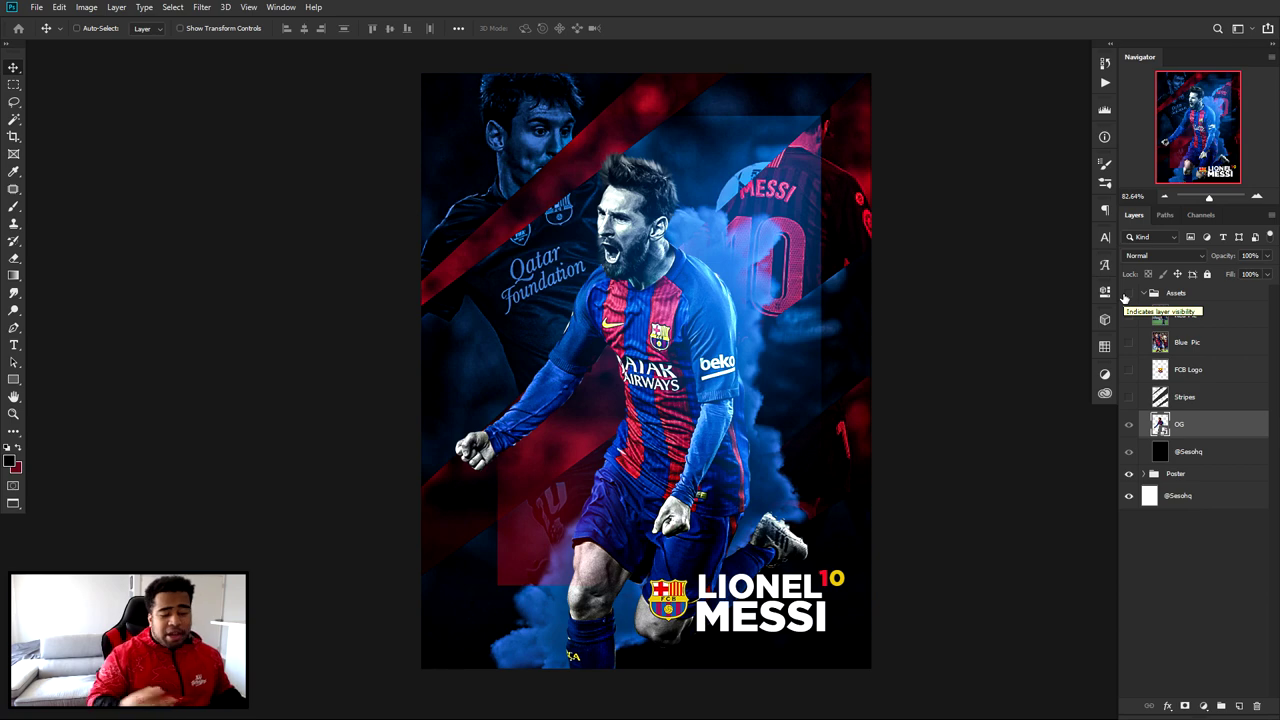
- Review the Stripes, FCB Logo, Blue Pic and Red Pic layers one by one, and hide all four again
{"action": "left_click", "coordinate": [1129, 397]}
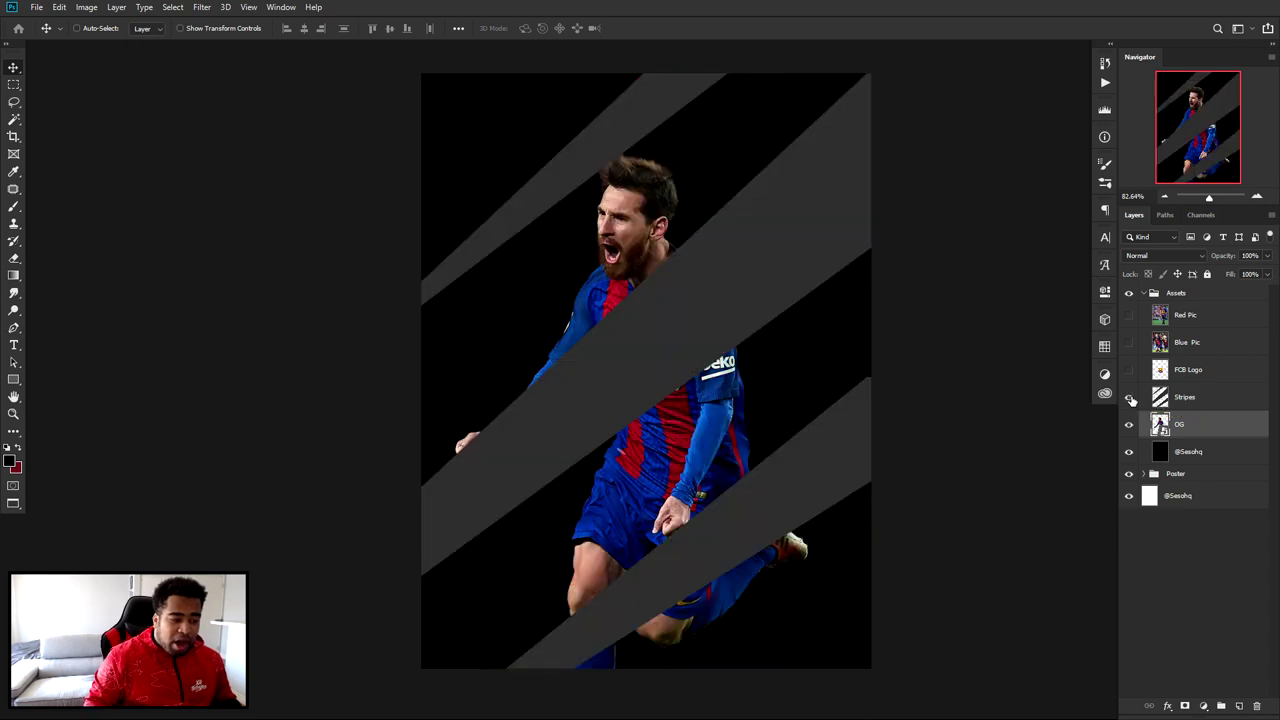
{"action": "left_click", "coordinate": [1129, 369]}
{"action": "left_click", "coordinate": [1130, 342]}
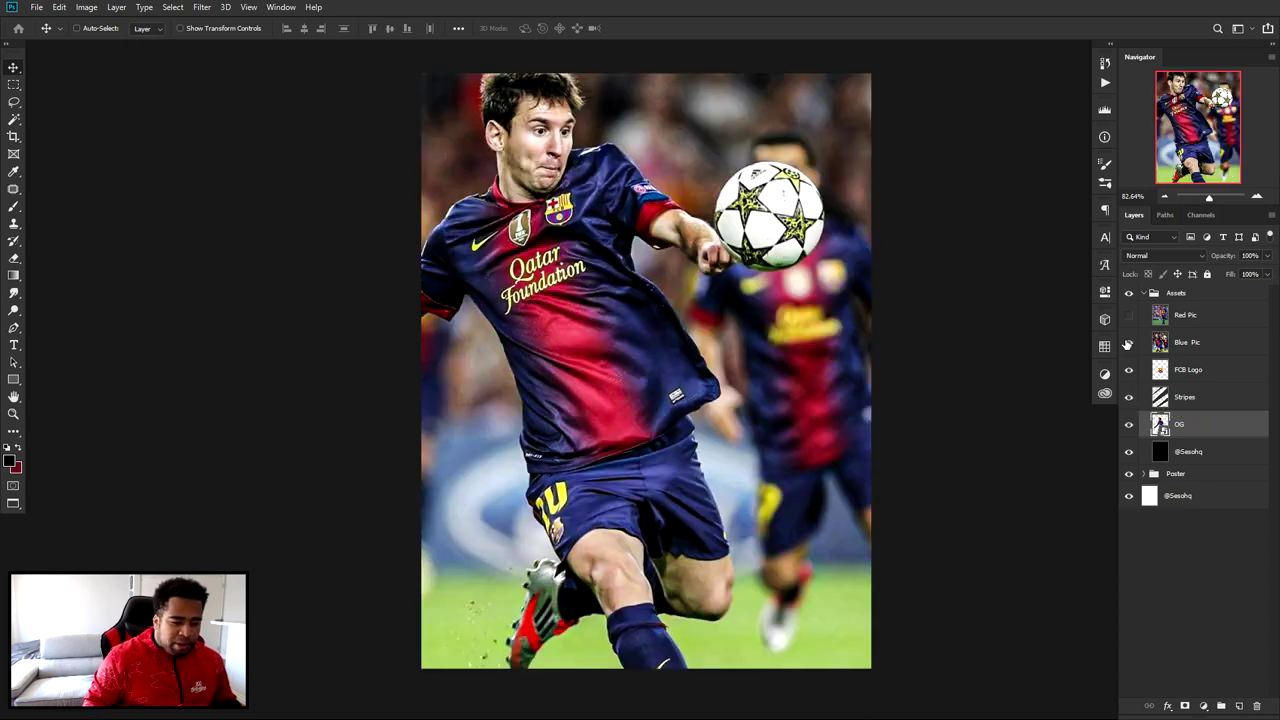
{"action": "left_click", "coordinate": [1127, 315]}
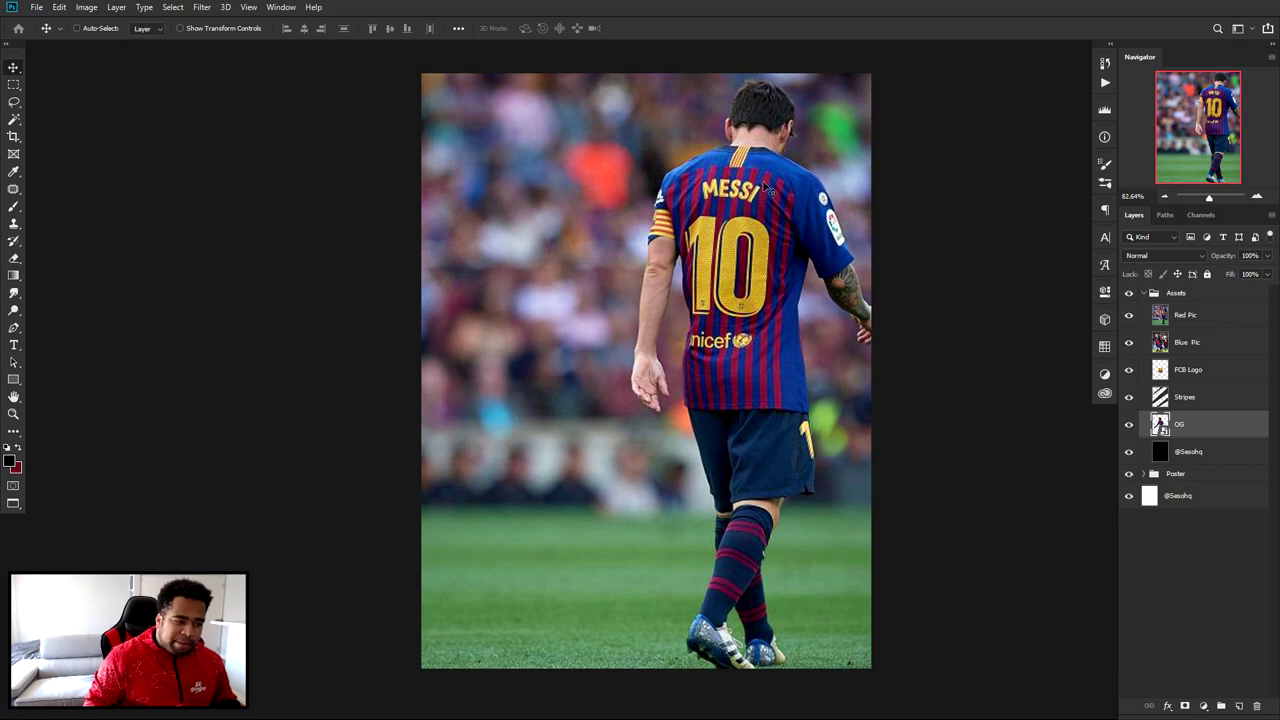
{"action": "left_click", "coordinate": [1129, 315]}
{"action": "left_click_drag", "start_coordinate": [1130, 343], "coordinate": [1131, 403]}
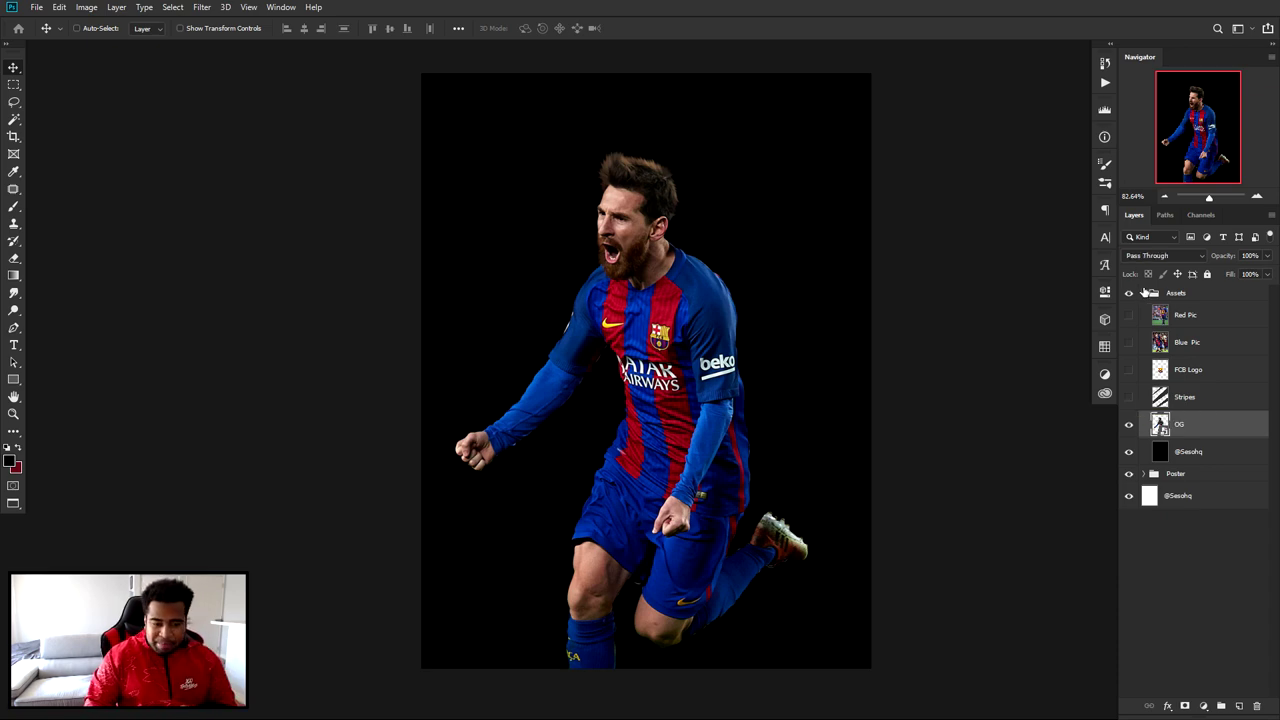
- Collapse and hide the Assets group to view the finished poster
{"action": "left_click", "coordinate": [1147, 294]}
{"action": "left_click", "coordinate": [1145, 293]}
{"action": "left_click", "coordinate": [1129, 293]}
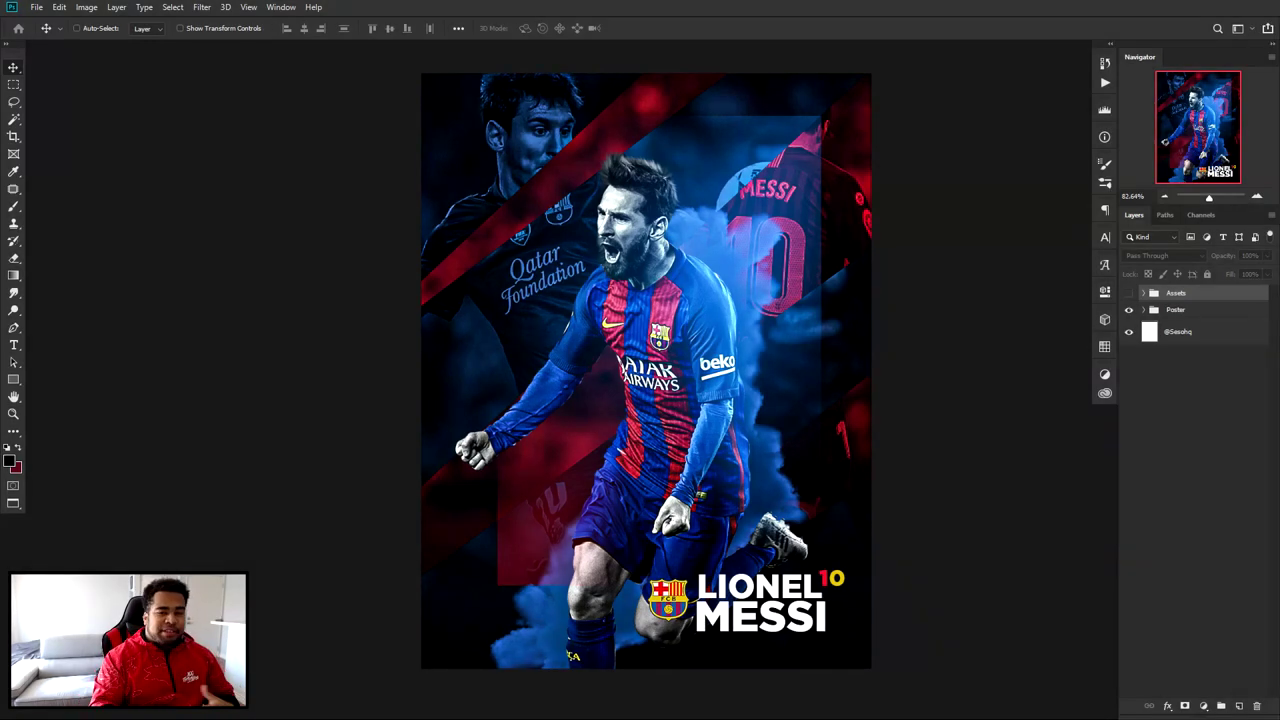
- Create a blank 1920 x 1080 px document at 300 ppi from the recent custom preset
{"action": "left_click", "coordinate": [36, 8]}
{"action": "left_click", "coordinate": [47, 21]}
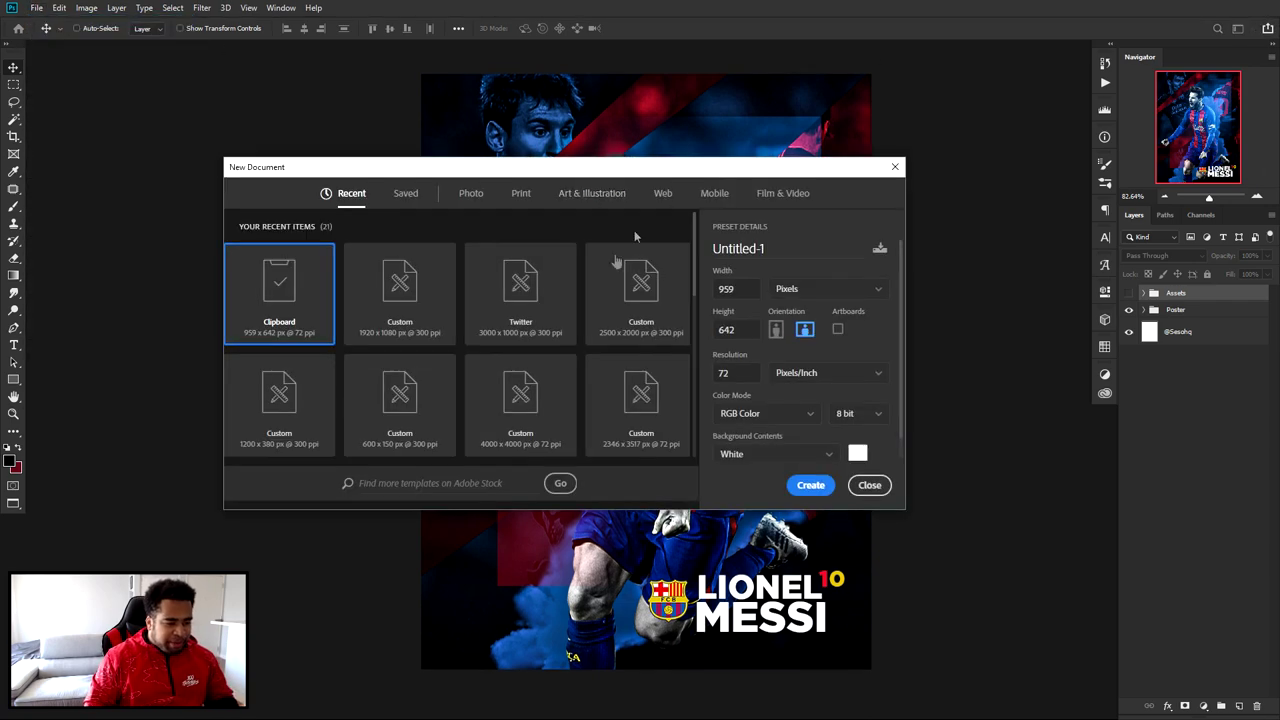
{"action": "left_click", "coordinate": [399, 296]}
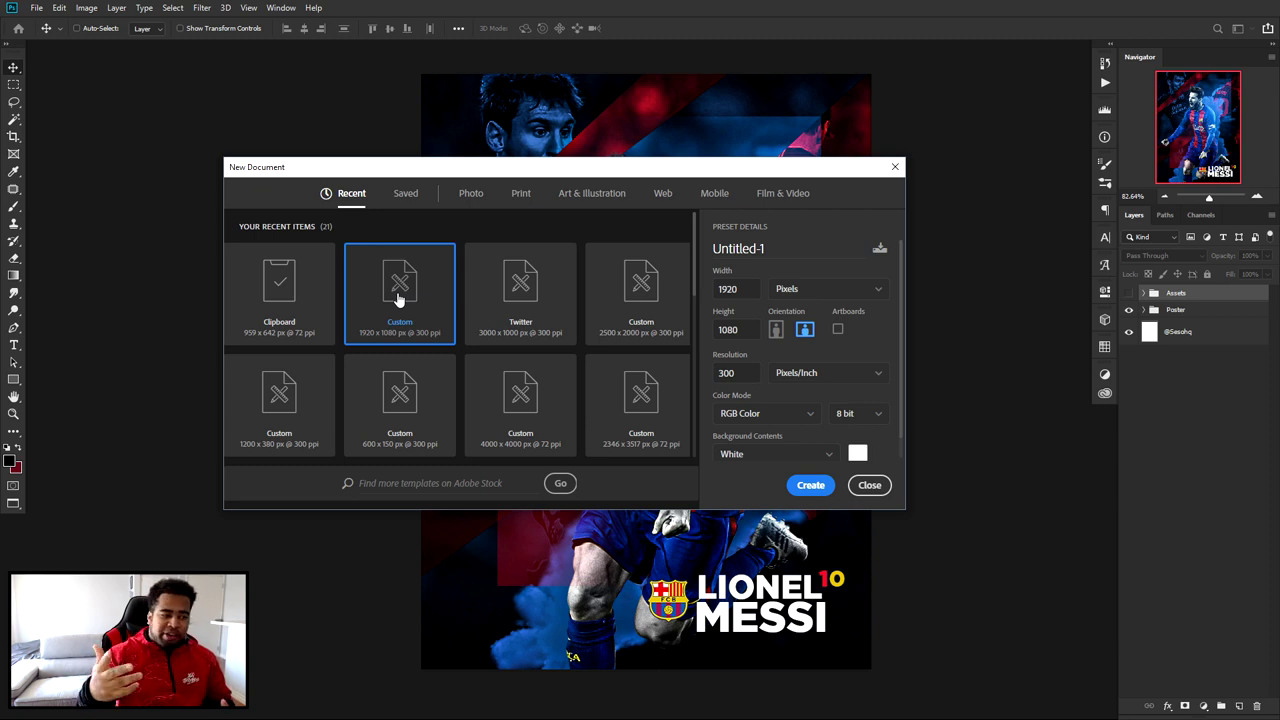
{"action": "left_click_drag", "start_coordinate": [740, 287], "coordinate": [640, 295]}
{"action": "left_click_drag", "start_coordinate": [752, 330], "coordinate": [642, 330]}
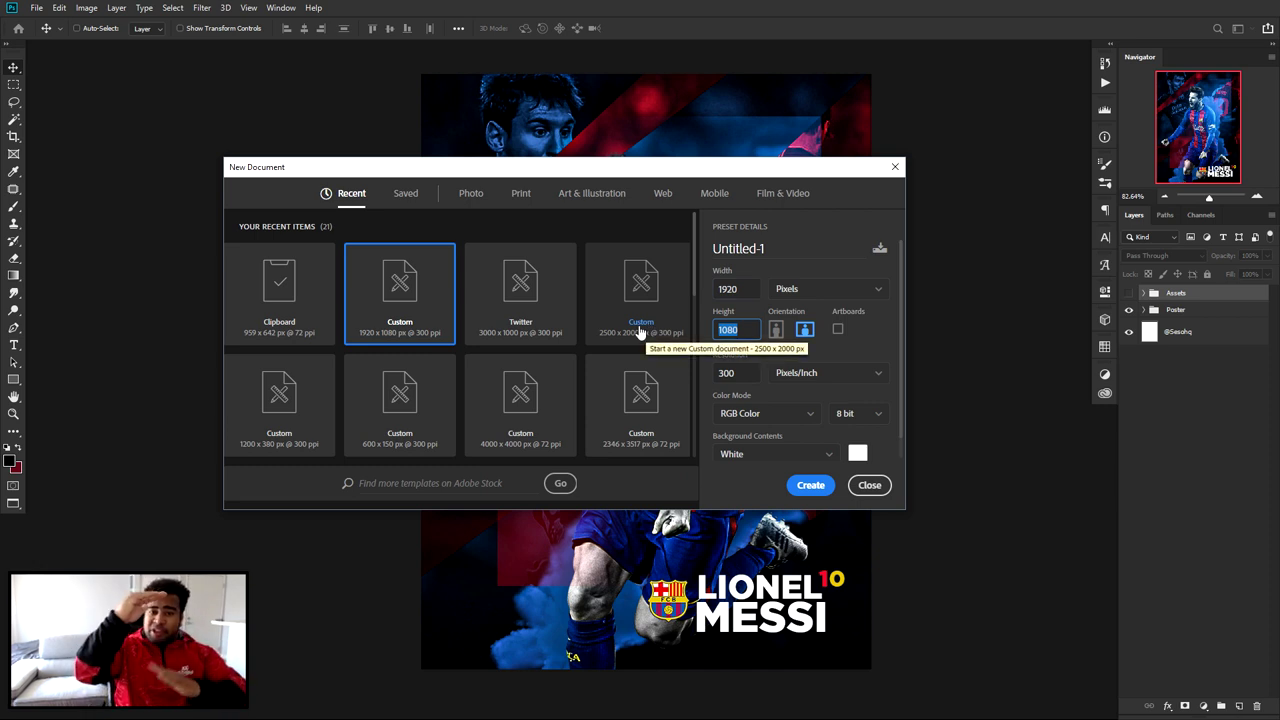
{"action": "left_click", "coordinate": [822, 487]}
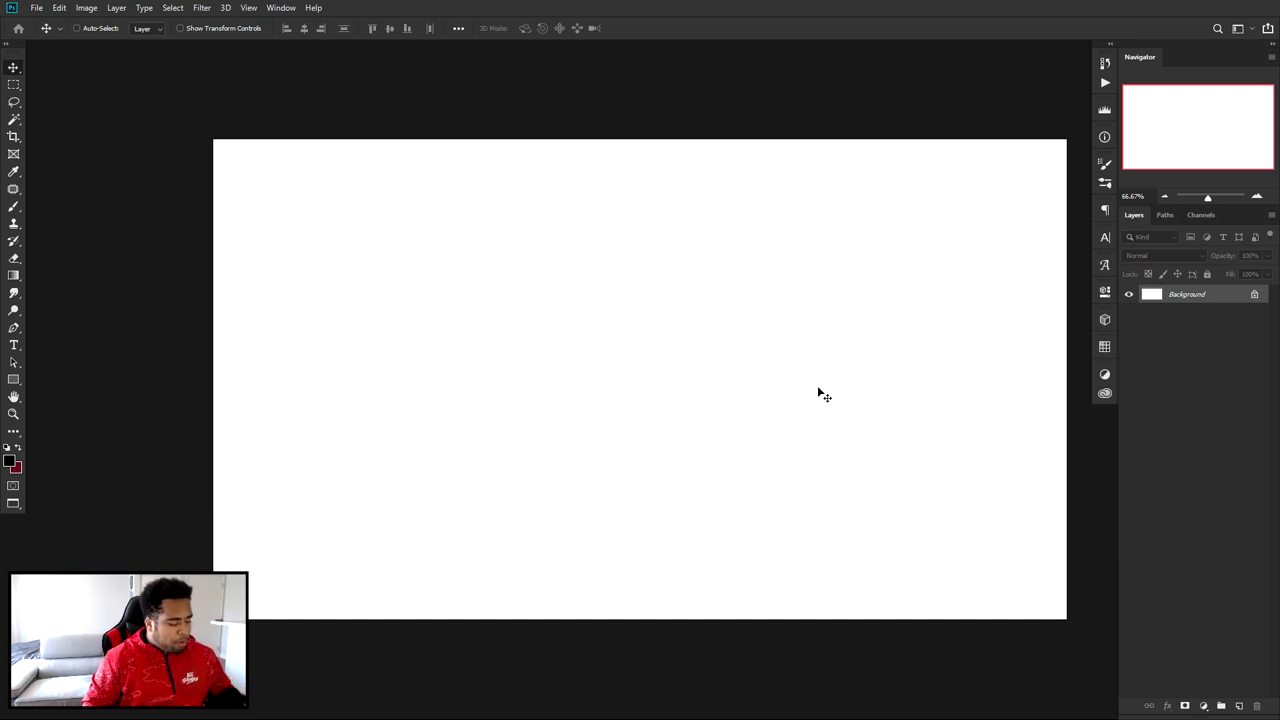
- Try to crop the blank landscape canvas symmetrically to a narrower, portrait-like format
{"action": "key", "text": "c"}
{"action": "left_click_drag", "start_coordinate": [1066, 381], "coordinate": [880, 369]}
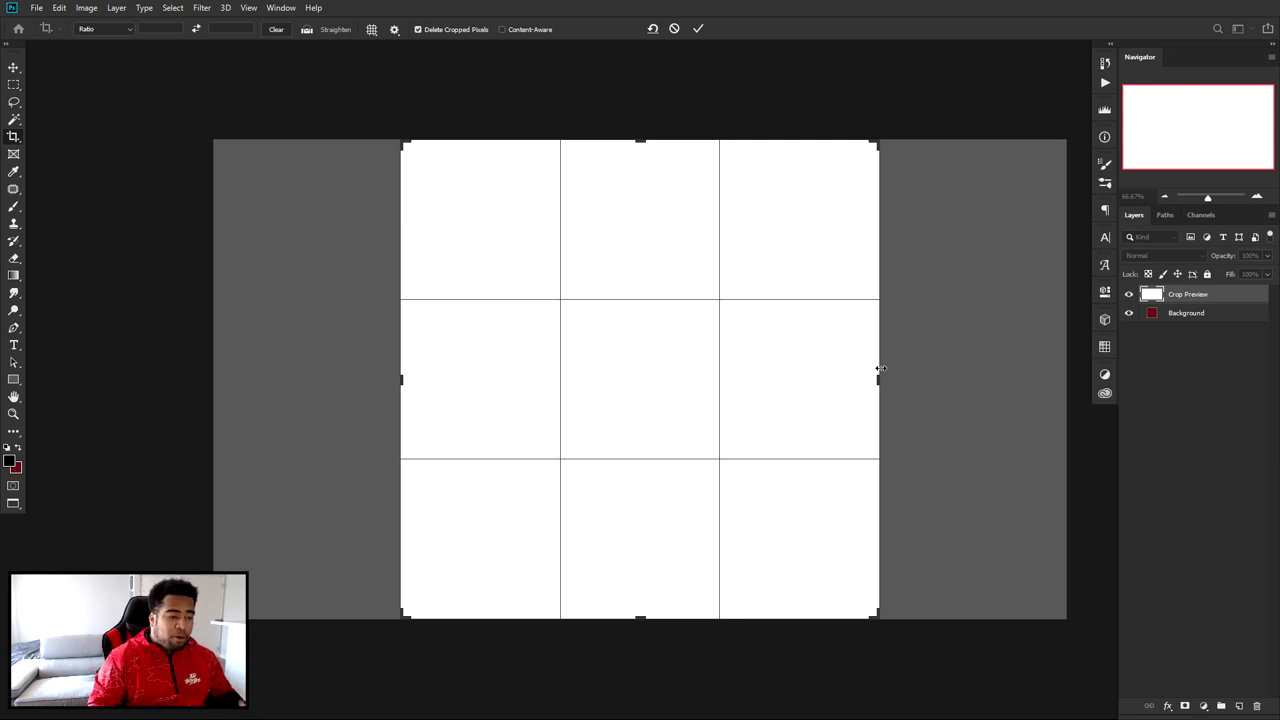
{"action": "left_click_drag", "start_coordinate": [876, 378], "coordinate": [848, 378]}
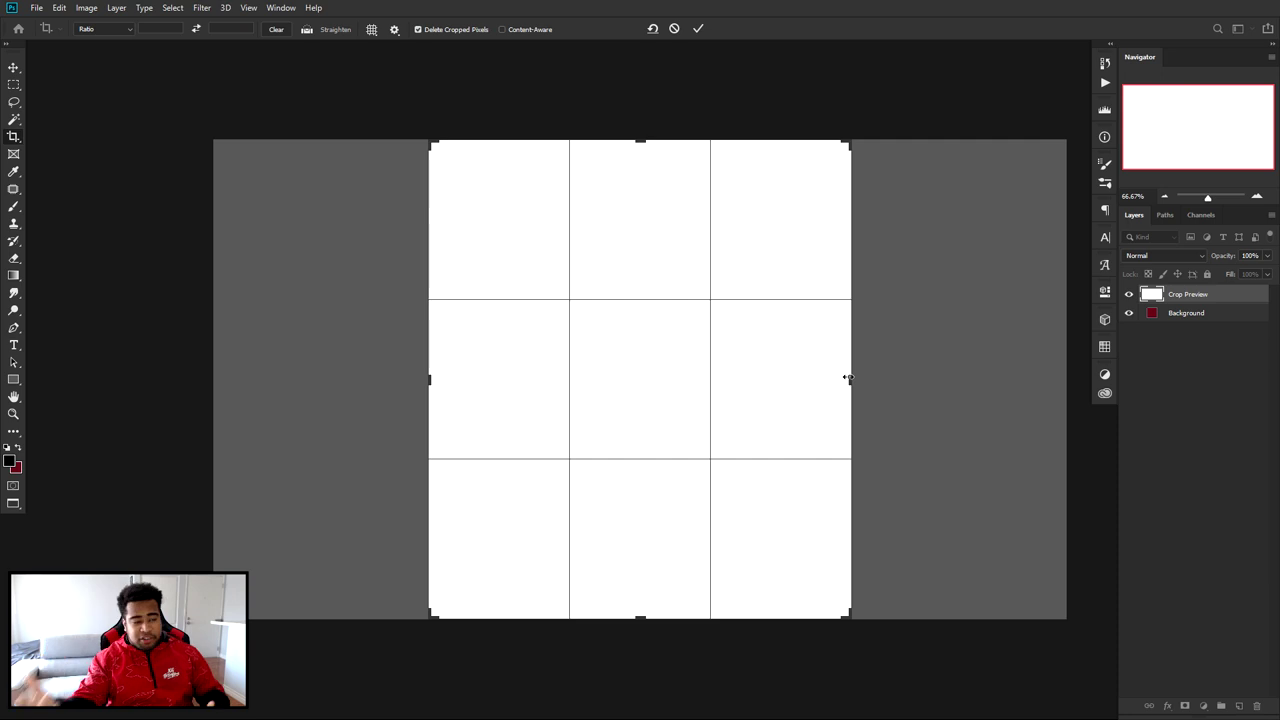
{"action": "left_click", "coordinate": [674, 28]}
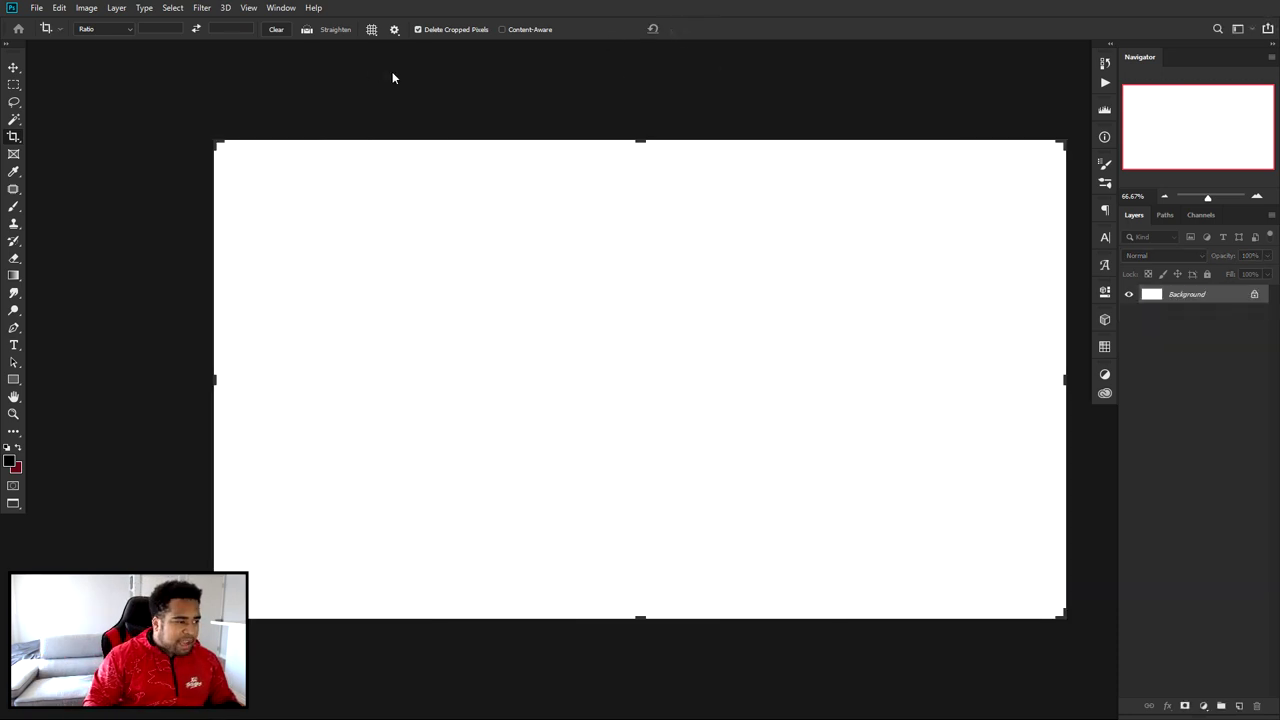
- Restore the standard screen mode with document tabs and close the blank untitled document
{"action": "key", "text": "f"}
{"action": "key", "text": "f"}
{"action": "key", "text": "f"}
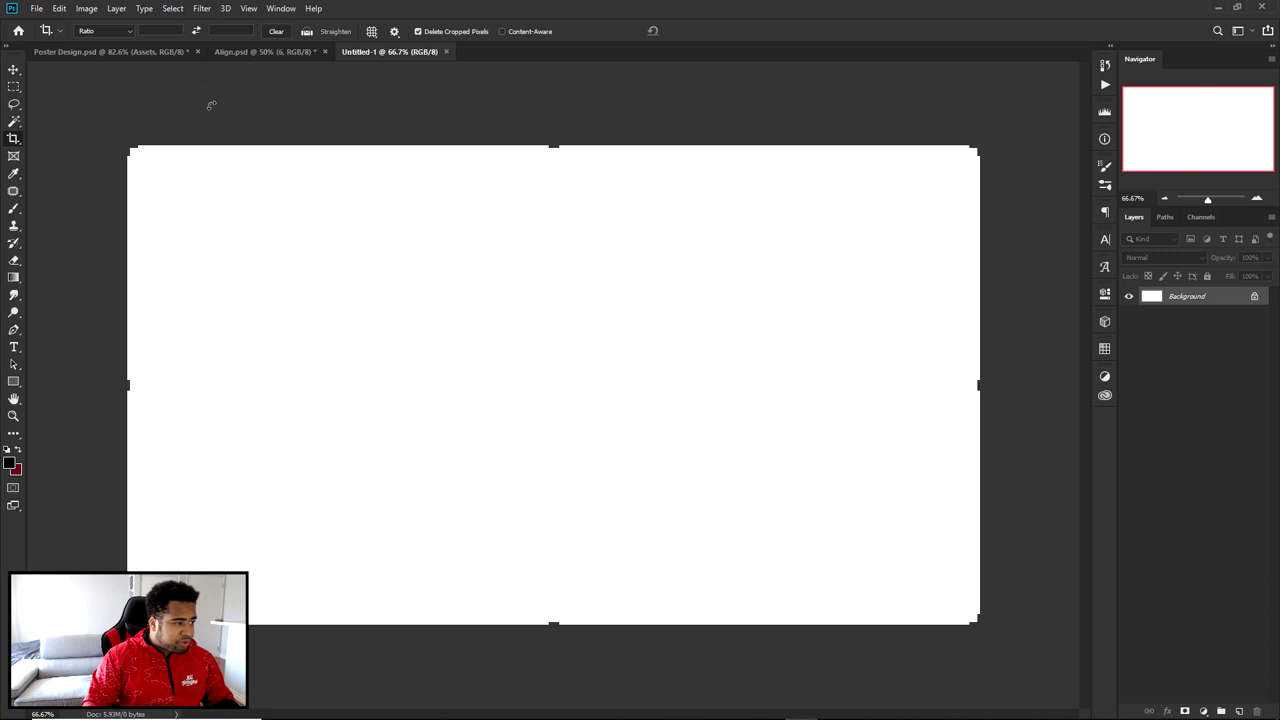
{"action": "left_click", "coordinate": [443, 51]}
{"action": "key", "text": "v"}
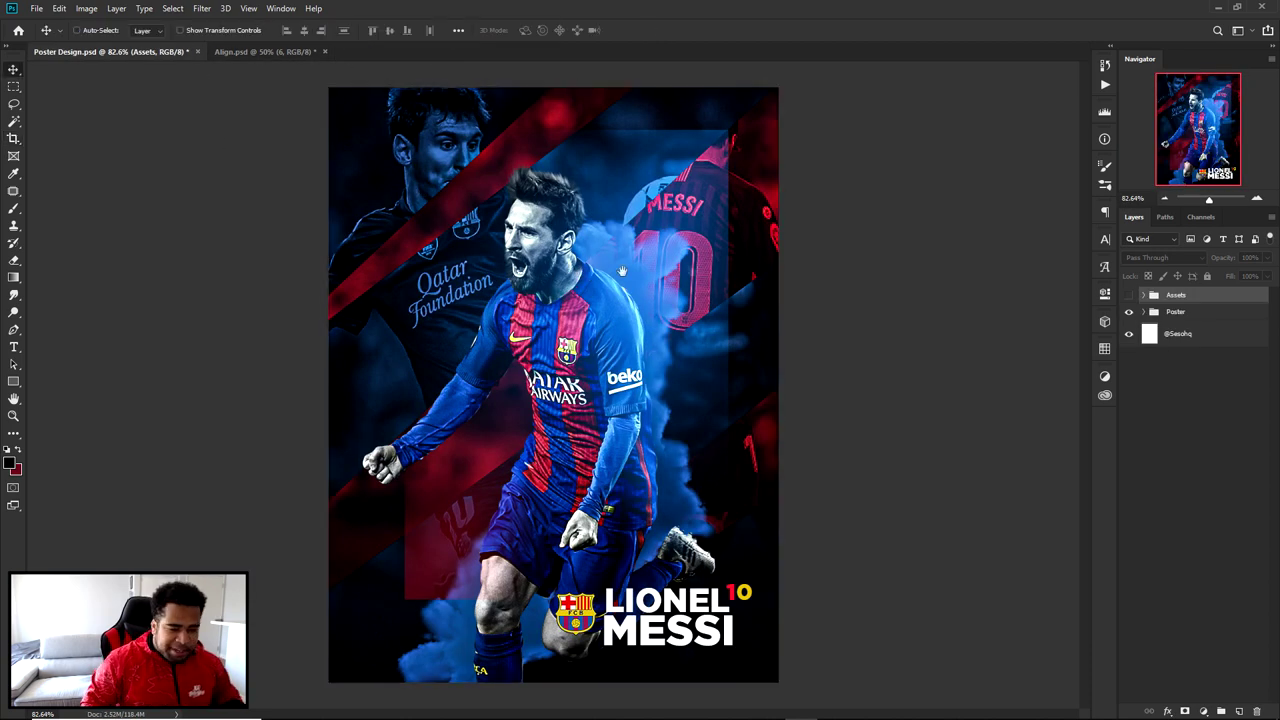
- Show and expand the Assets group, and place a copy of the Blue Pic layer above the group
{"action": "left_click", "coordinate": [1129, 295]}
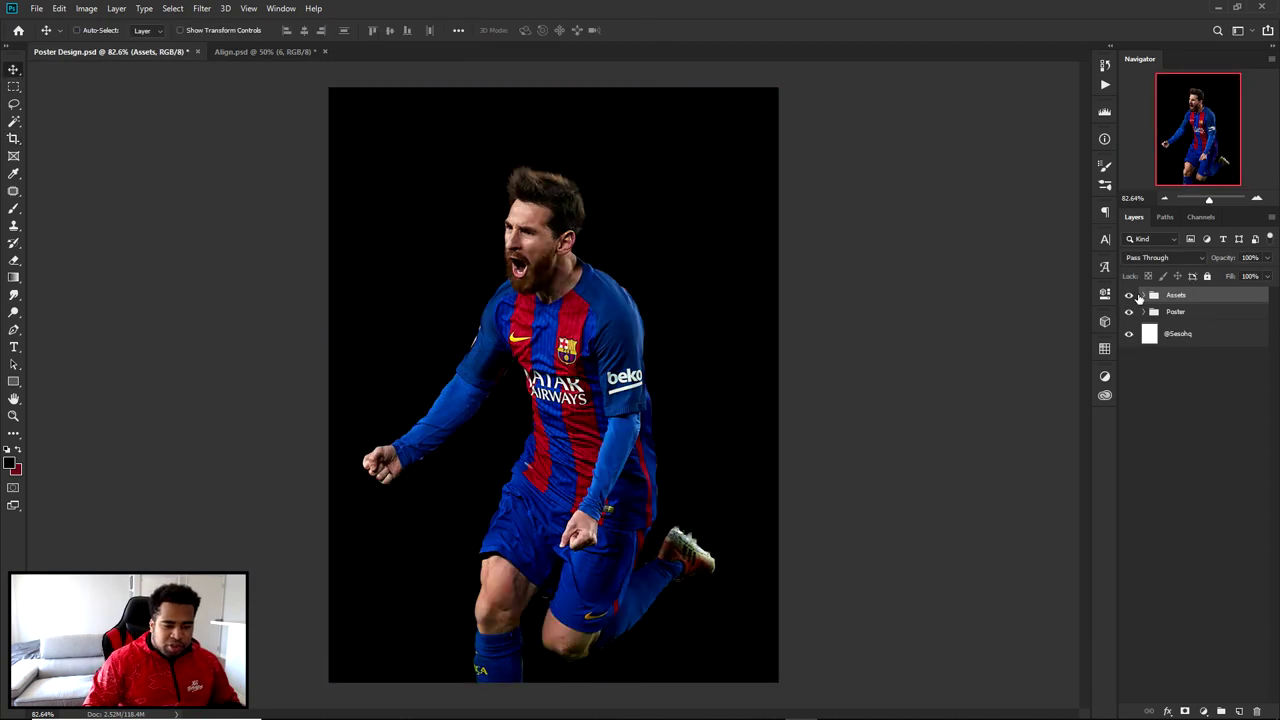
{"action": "left_click", "coordinate": [1143, 295]}
{"action": "left_click", "coordinate": [1187, 344]}
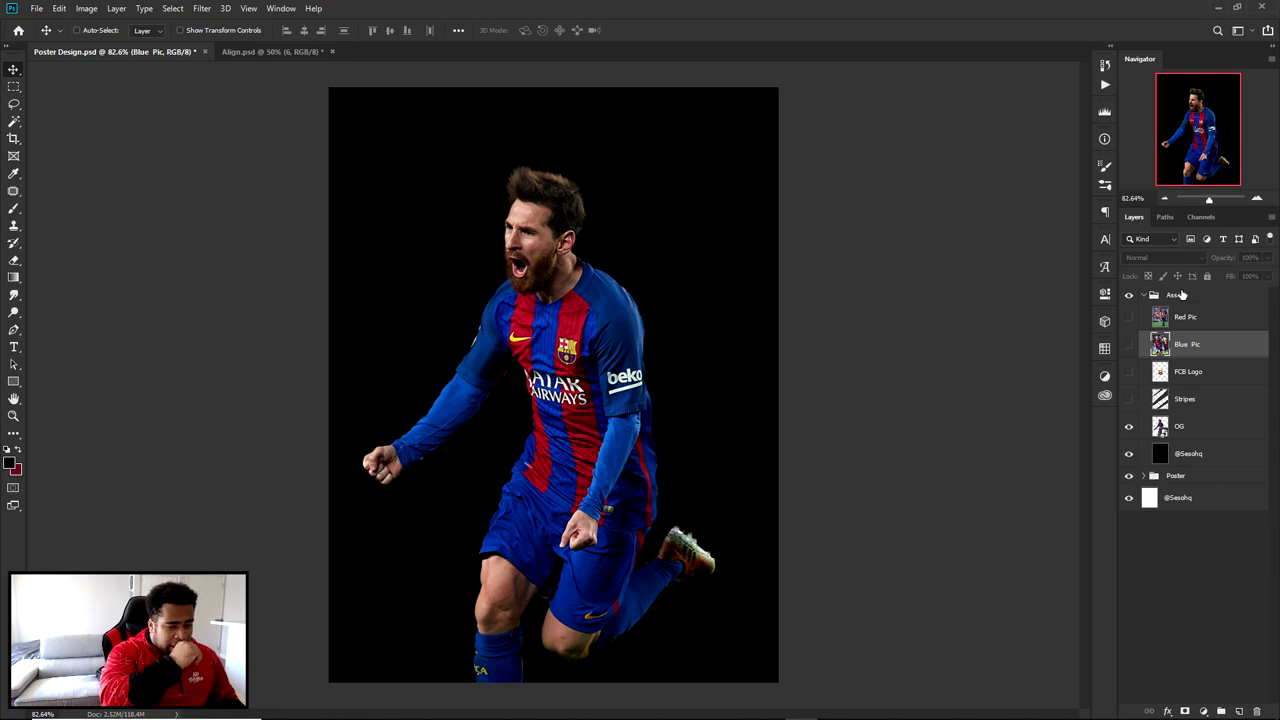
{"action": "left_click_drag", "start_coordinate": [1229, 347], "coordinate": [1197, 295]}
- Make the copied Blue Pic layer visible and rename it Blue background
{"action": "left_click", "coordinate": [1129, 300]}
{"action": "double_click", "coordinate": [1190, 300]}
{"action": "type", "text": "Blue b"}
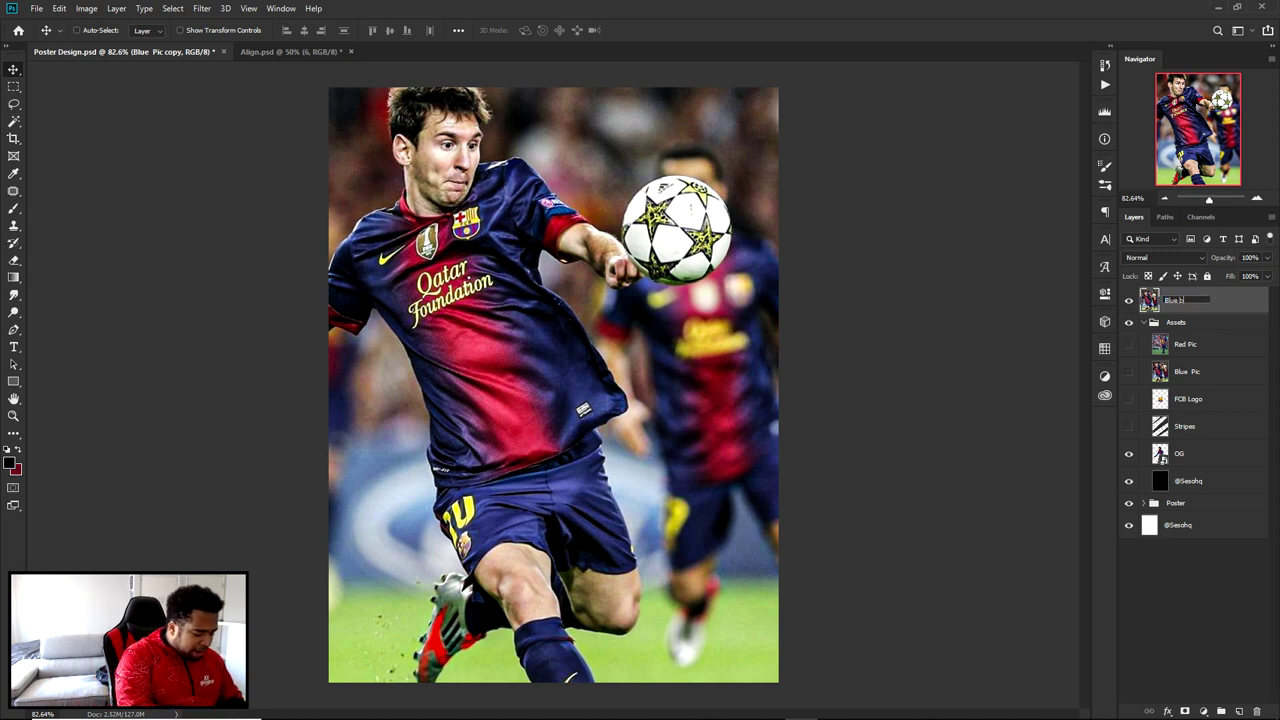
{"action": "type", "text": "ackground"}
{"action": "key", "text": "Return"}
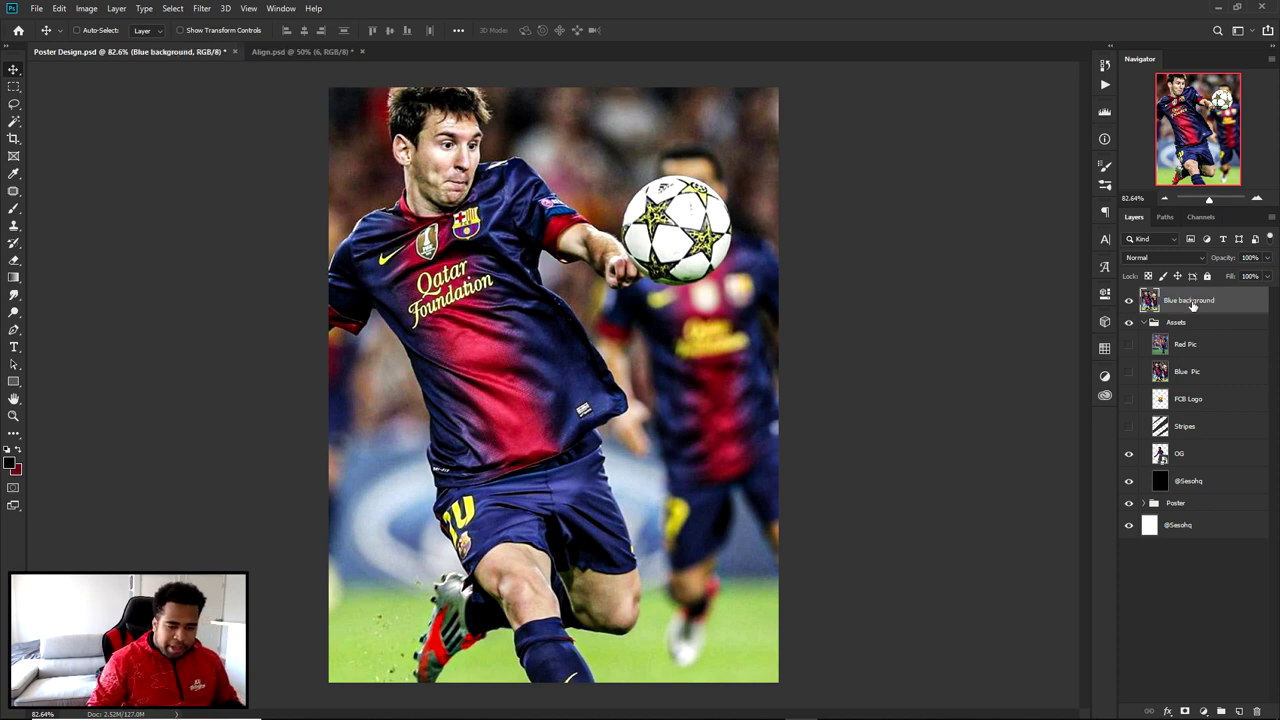
- Add a Gradient Map adjustment layer above Blue background using the dark blue to black preset, and reverse the gradient
{"action": "left_click", "coordinate": [1203, 711]}
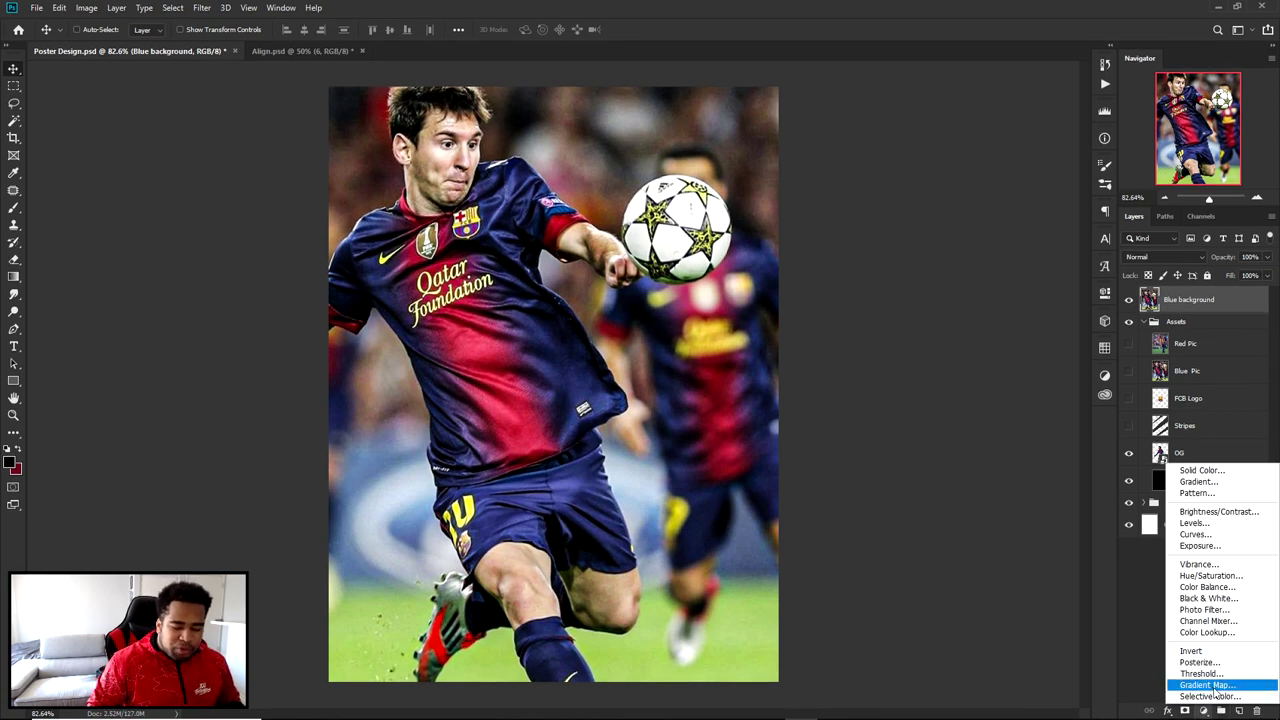
{"action": "left_click", "coordinate": [1212, 686]}
{"action": "left_click", "coordinate": [999, 342]}
{"action": "left_click_drag", "start_coordinate": [1073, 238], "coordinate": [1070, 298]}
{"action": "left_click", "coordinate": [1005, 296]}
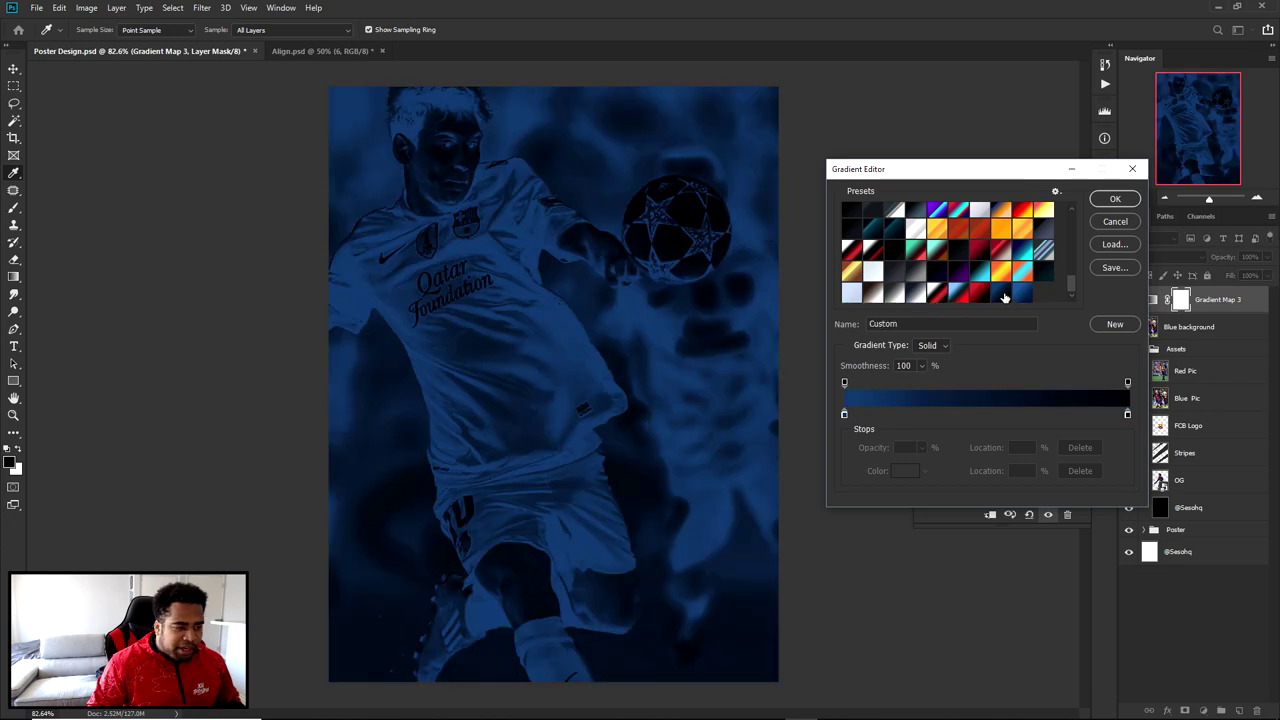
{"action": "left_click", "coordinate": [1024, 296]}
{"action": "left_click", "coordinate": [996, 296]}
{"action": "left_click", "coordinate": [1115, 198]}
{"action": "left_click", "coordinate": [932, 364]}
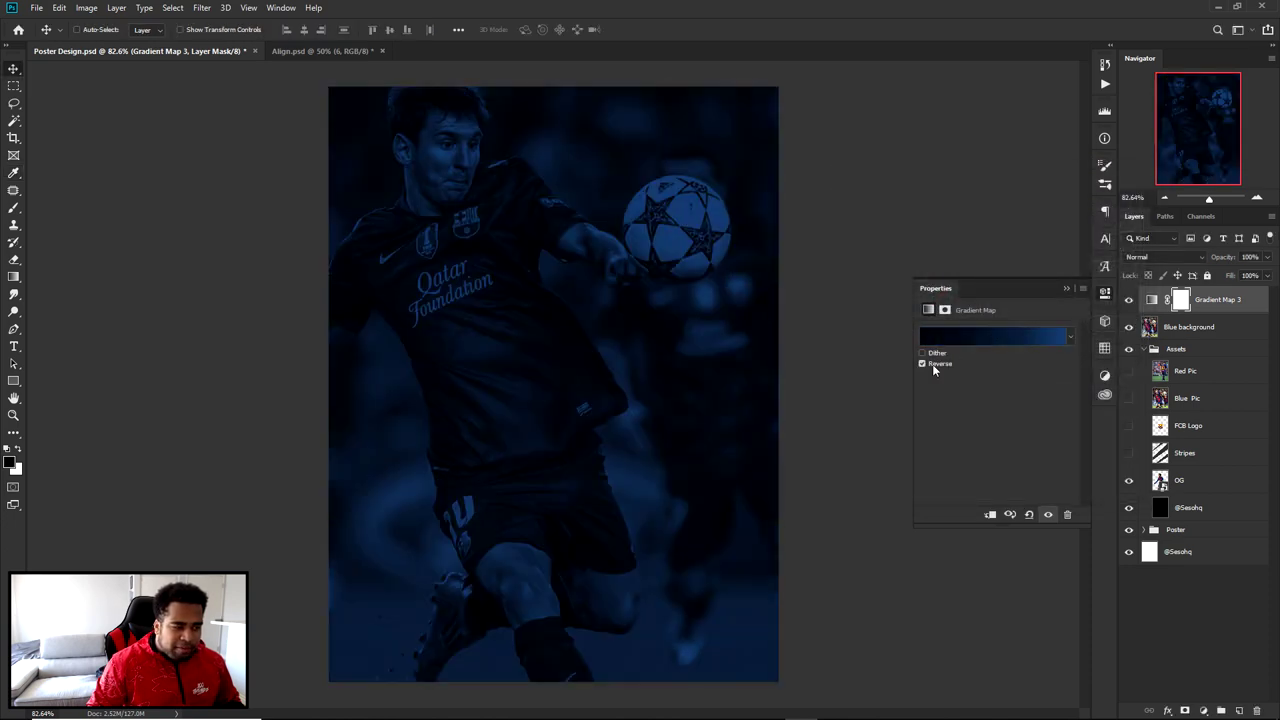
- Examine the colours of the gradient map's blue and near-black end stops, keeping both as they are
{"action": "left_click", "coordinate": [975, 332]}
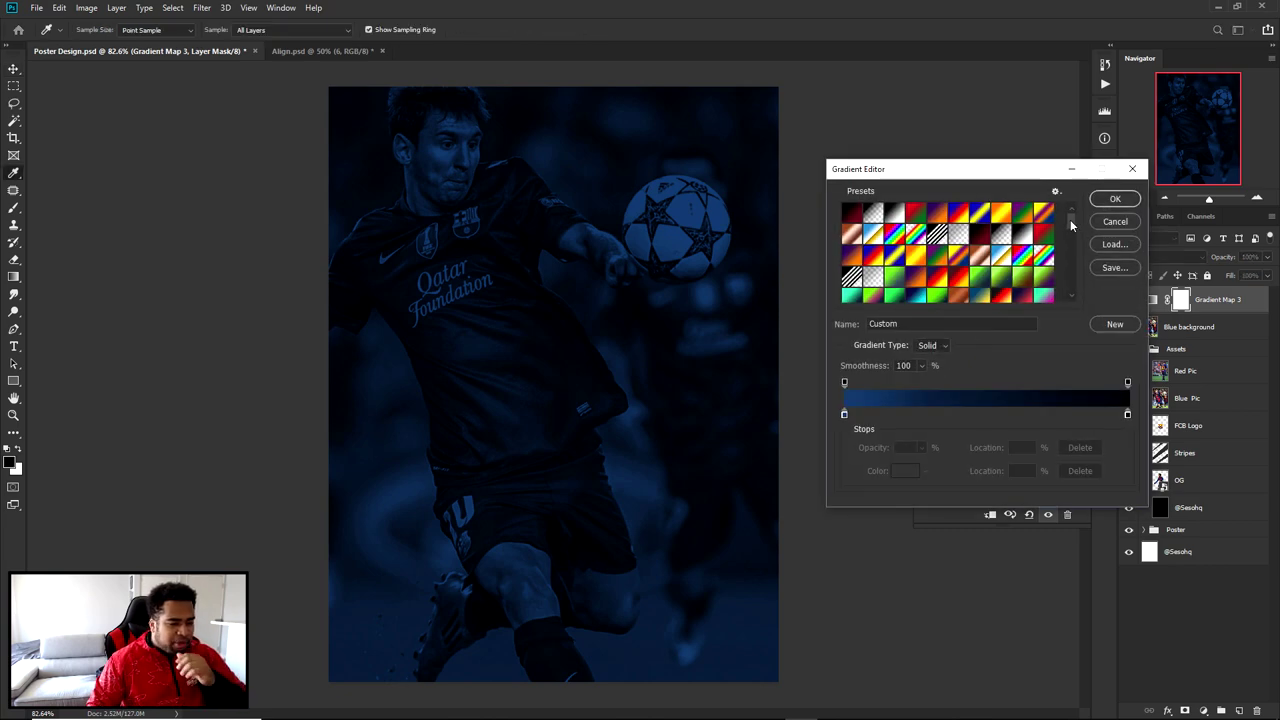
{"action": "left_click_drag", "start_coordinate": [1071, 222], "coordinate": [1071, 300]}
{"action": "double_click", "coordinate": [843, 416]}
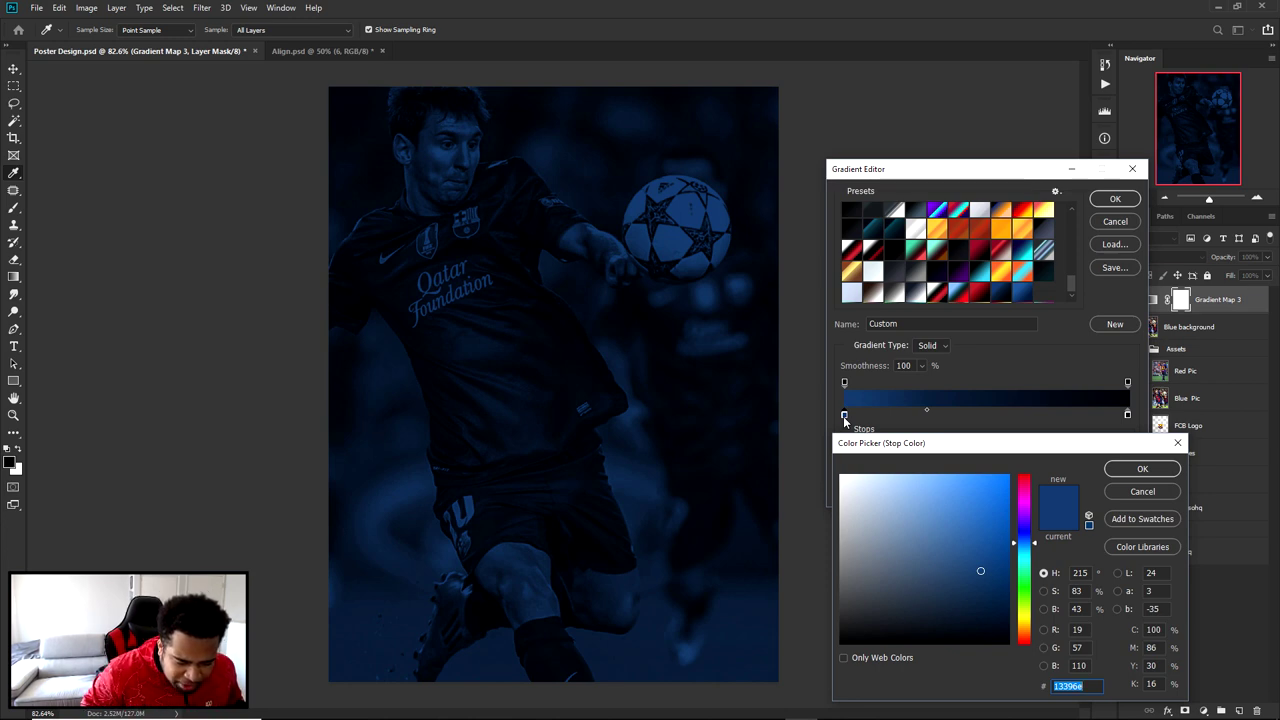
{"action": "left_click", "coordinate": [1142, 468]}
{"action": "double_click", "coordinate": [1128, 415]}
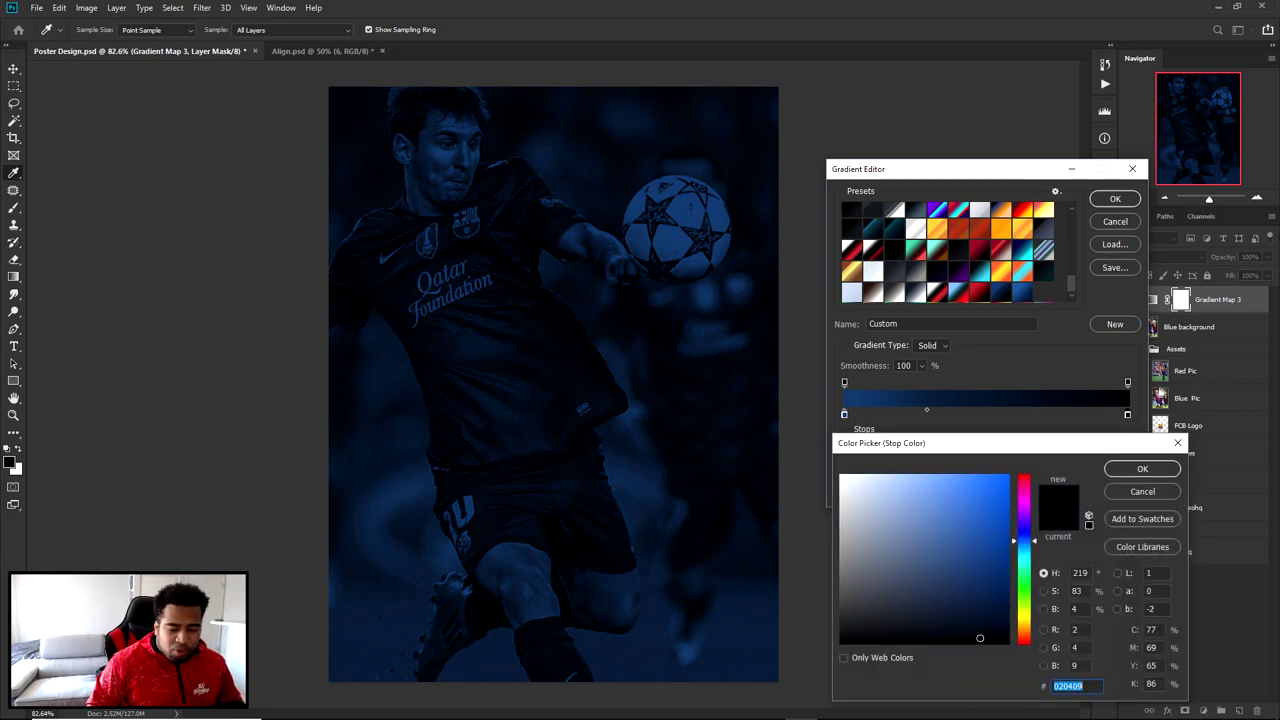
{"action": "left_click", "coordinate": [1128, 470]}
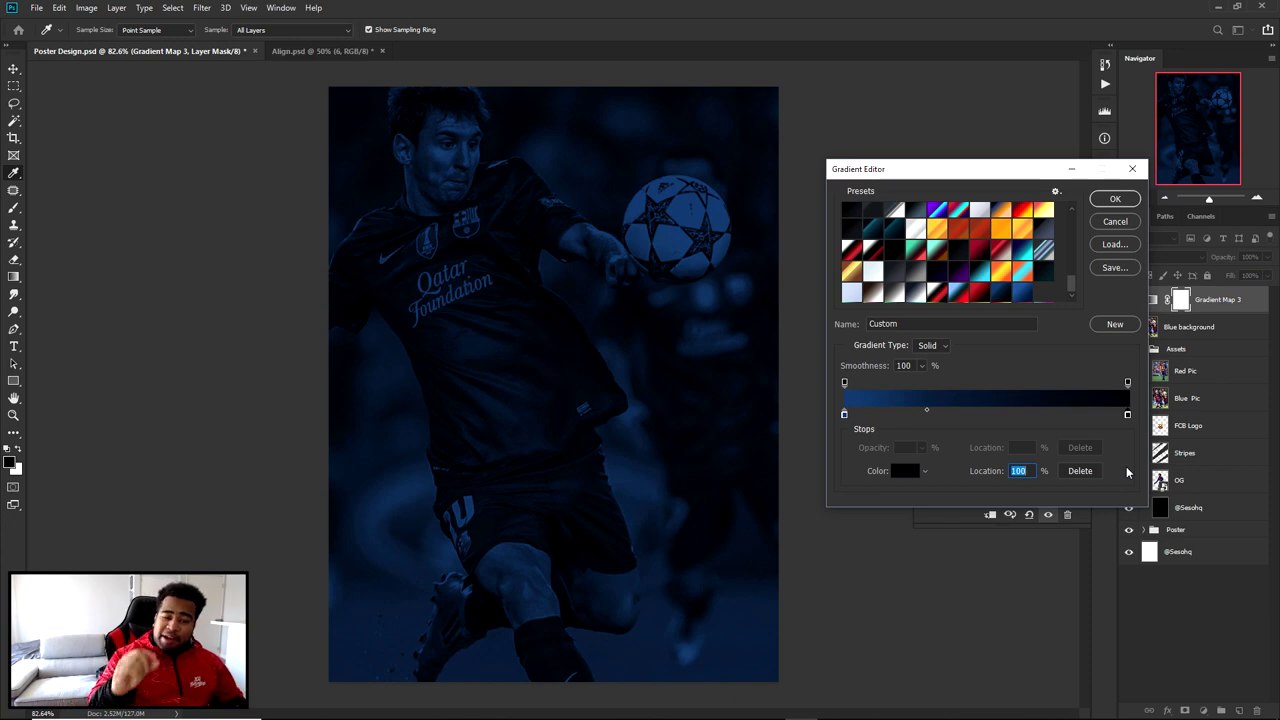
- Try the gradient's midpoint at 54%, return it to 29% and apply the gradient
{"action": "left_click_drag", "start_coordinate": [927, 409], "coordinate": [998, 410]}
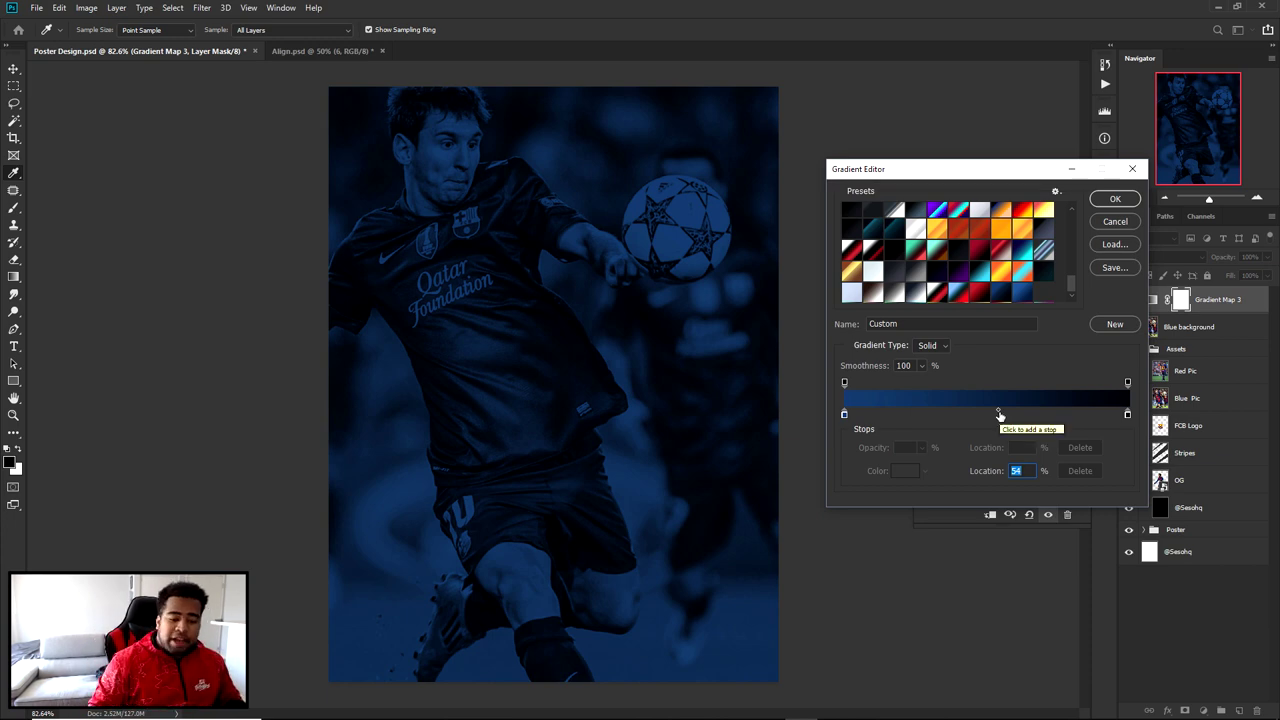
{"action": "left_click_drag", "start_coordinate": [998, 412], "coordinate": [926, 416]}
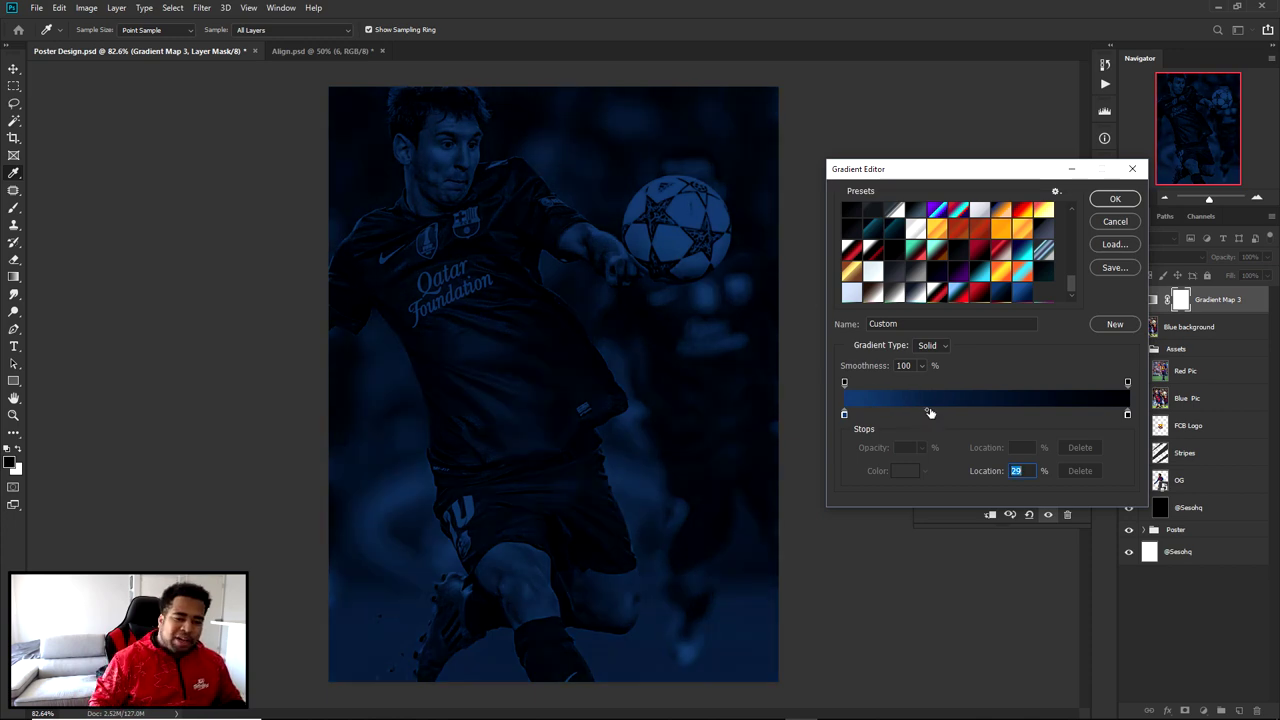
{"action": "left_click", "coordinate": [1115, 198]}
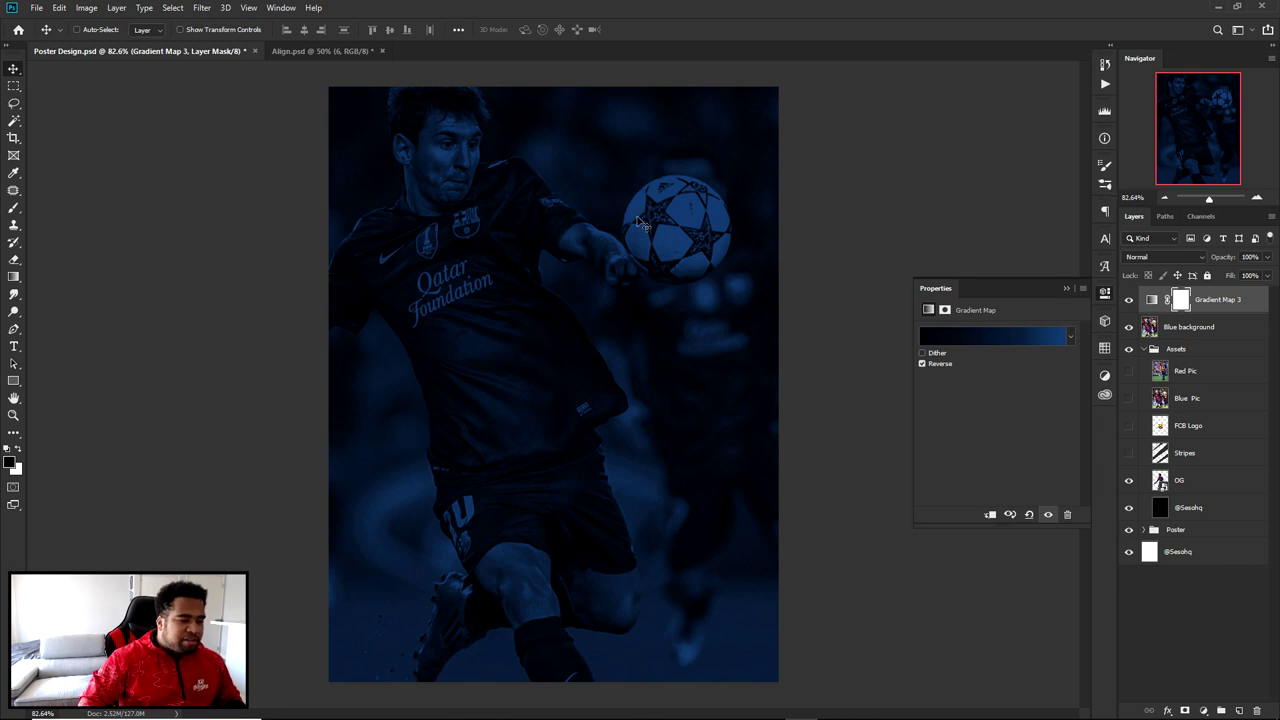
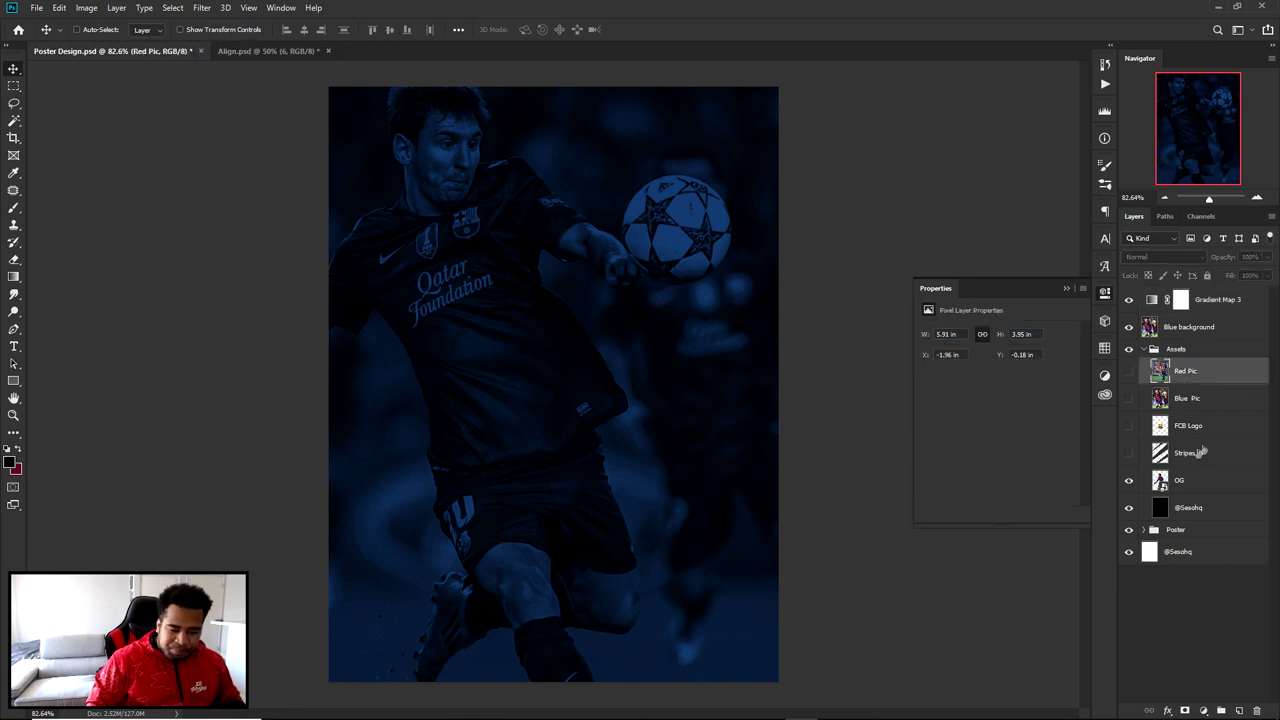
- Place a copy of the OG player cutout above the Gradient Map layer, and hide the original OG layer
{"action": "left_click_drag", "start_coordinate": [1200, 482], "coordinate": [1216, 296]}
{"action": "left_click", "coordinate": [1129, 507]}
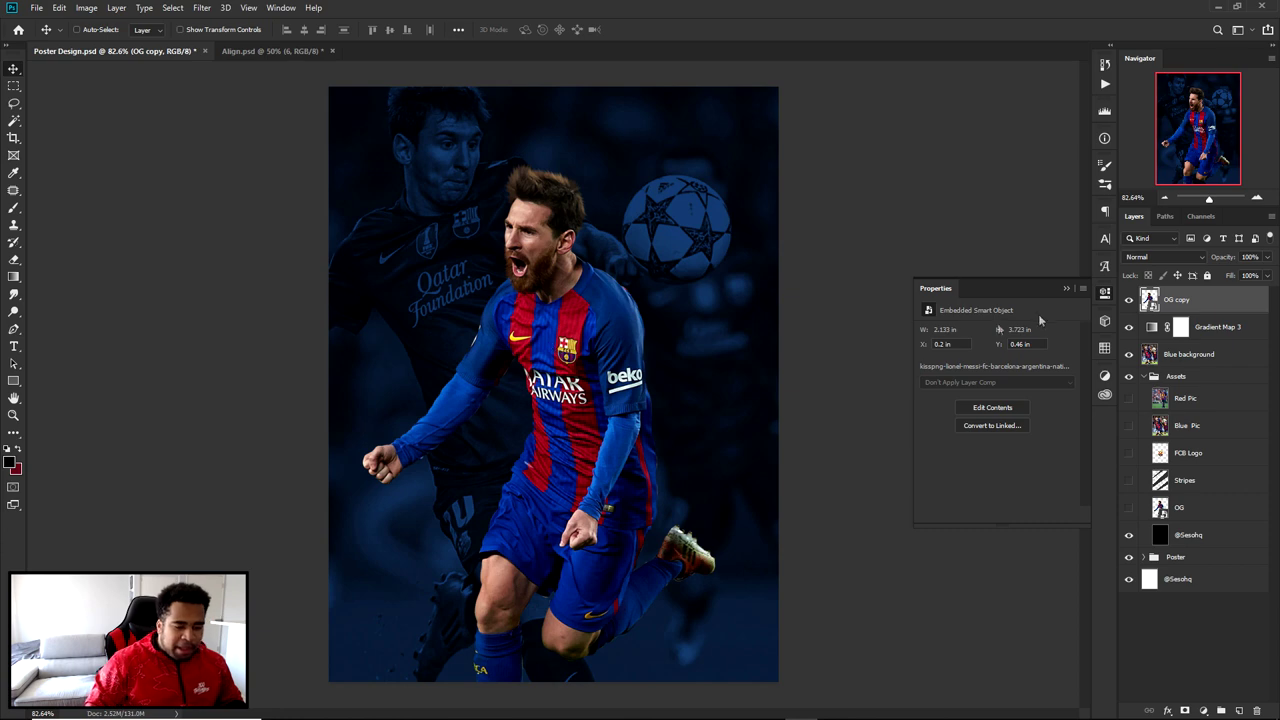
{"action": "left_click", "coordinate": [1104, 293]}
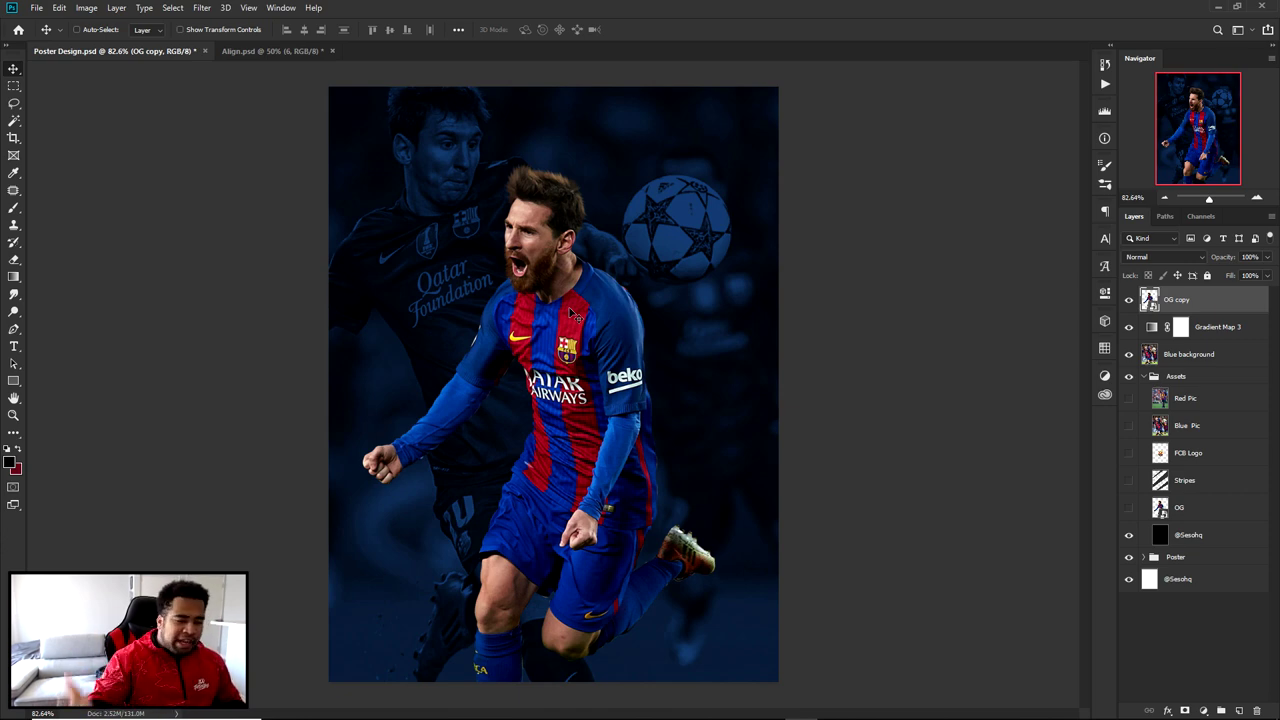
- Apply the Camera Raw Filter to the OG copy layer as a smart filter and reopen its settings
{"action": "right_click", "coordinate": [1205, 302]}
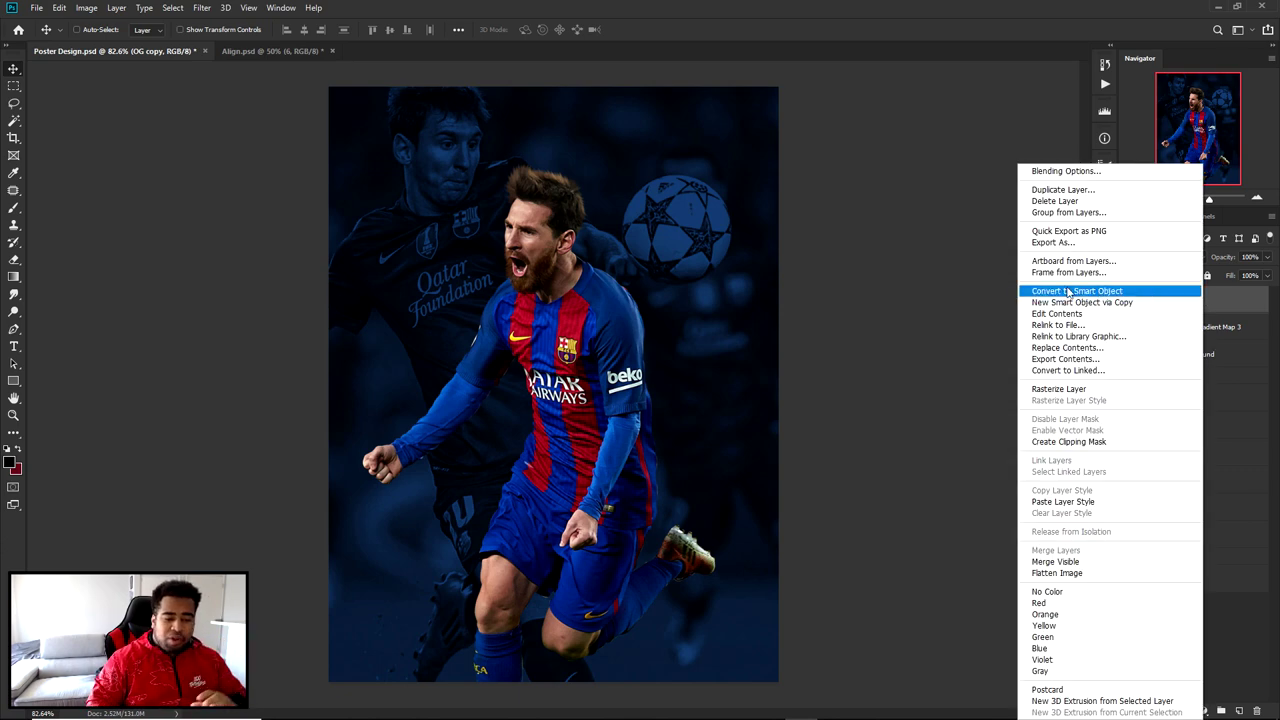
{"action": "left_click", "coordinate": [204, 8]}
{"action": "left_click", "coordinate": [208, 22]}
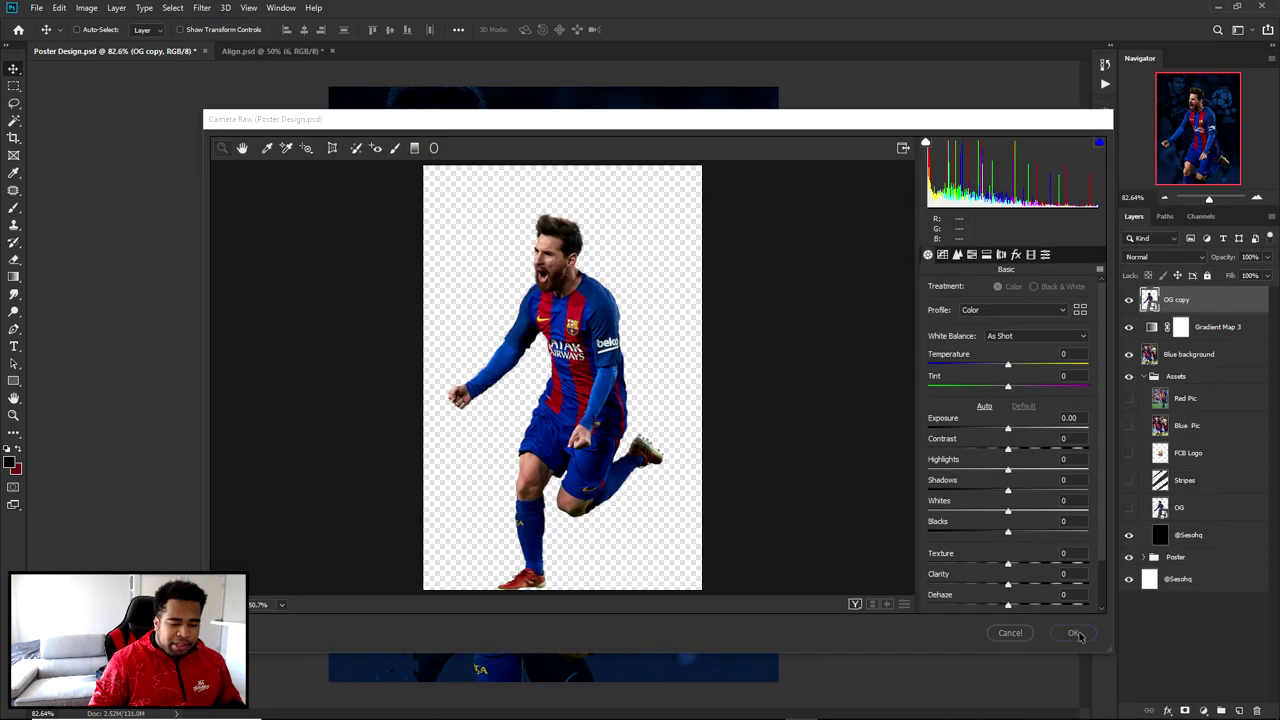
{"action": "left_click", "coordinate": [1072, 632]}
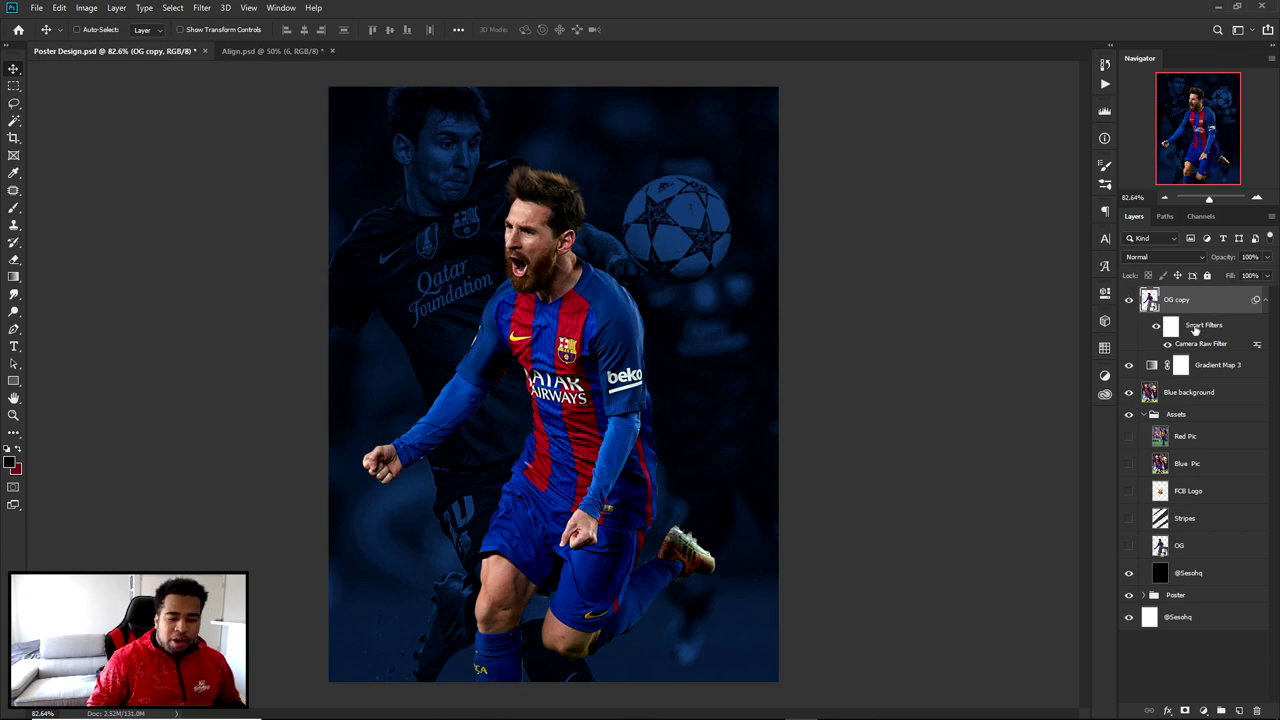
{"action": "double_click", "coordinate": [1199, 344]}
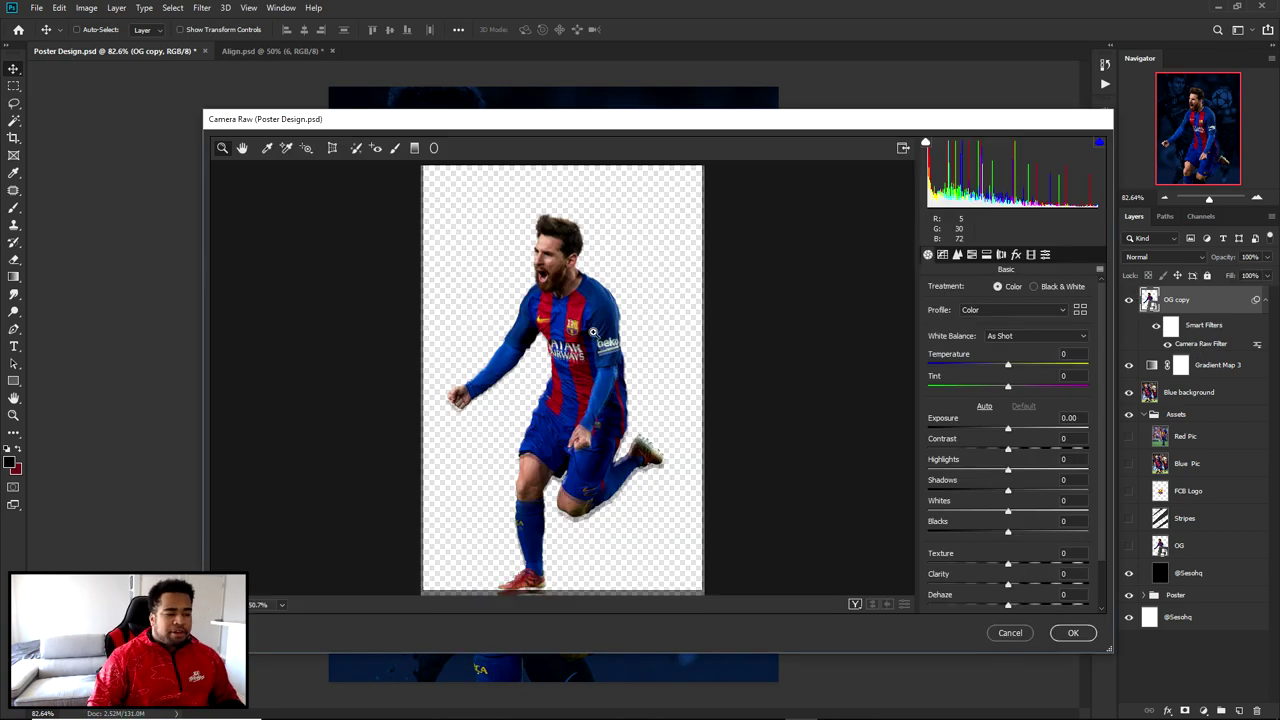
- Show a before/after comparison of the player in Camera Raw and set Clarity to +42
{"action": "left_click", "coordinate": [855, 605]}
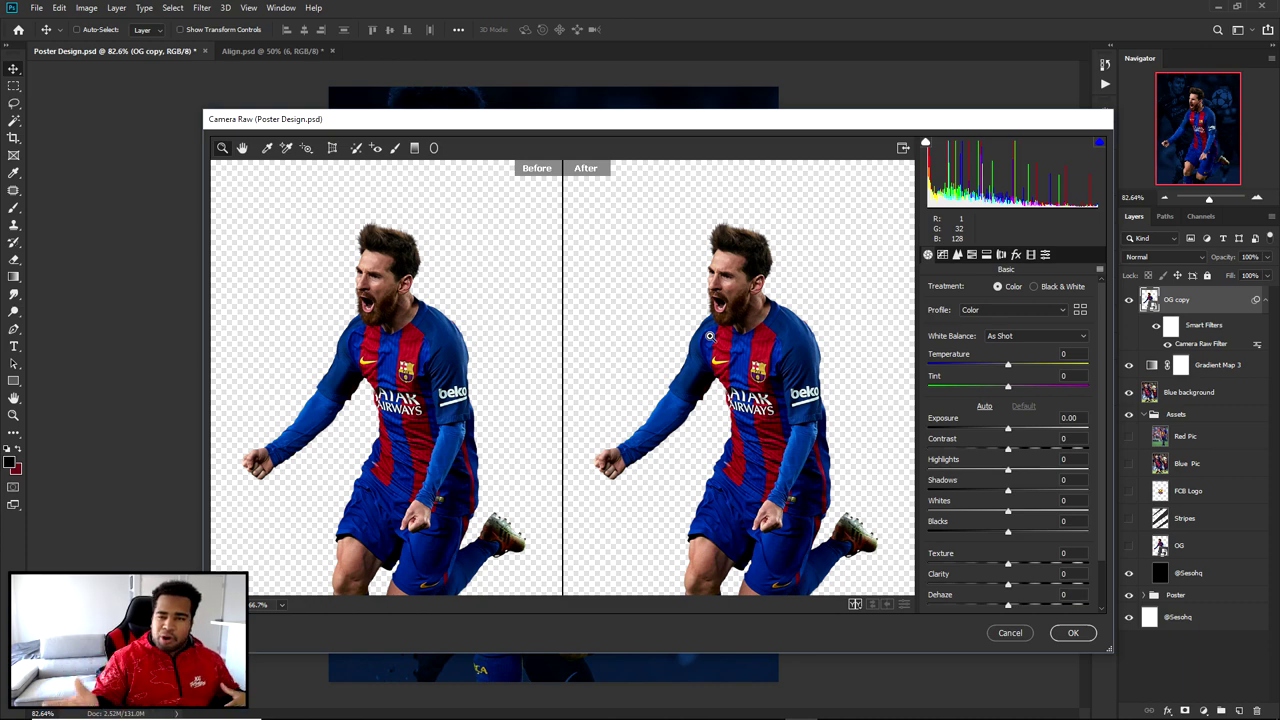
{"action": "left_click_drag", "start_coordinate": [678, 322], "coordinate": [768, 296]}
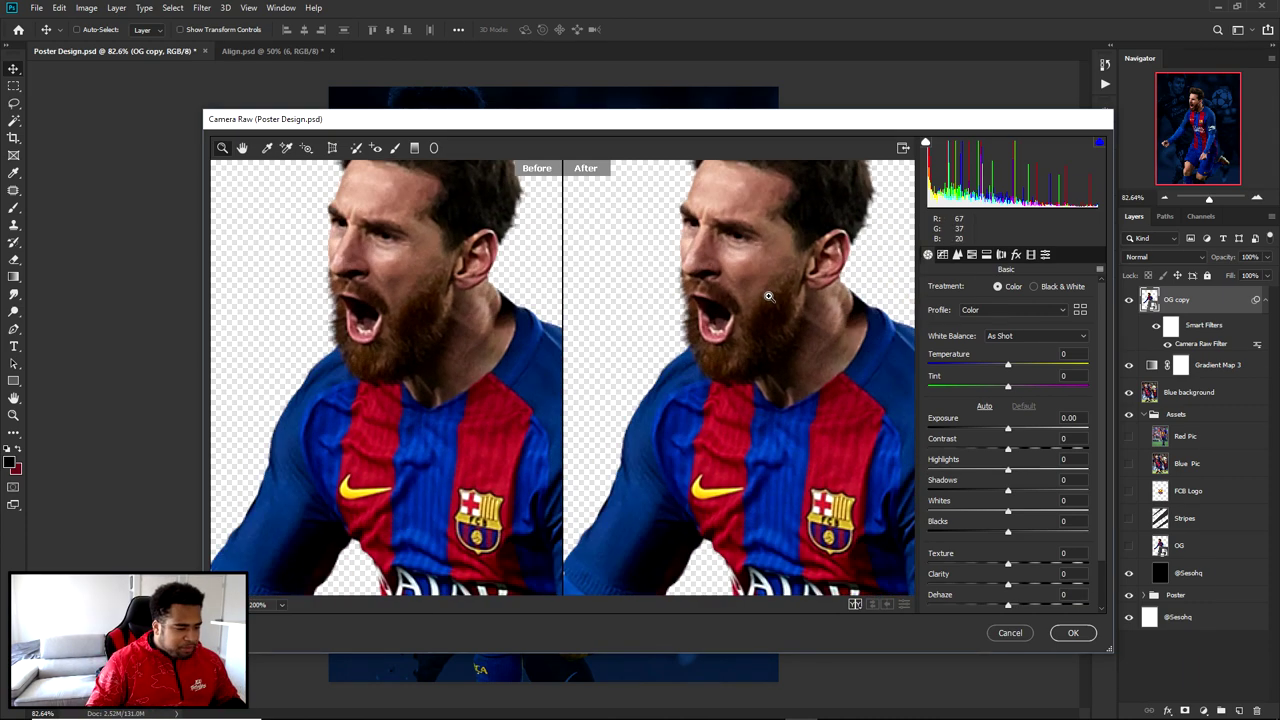
{"action": "left_click", "coordinate": [775, 350], "text": "alt"}
{"action": "left_click_drag", "start_coordinate": [1019, 586], "coordinate": [1051, 588]}
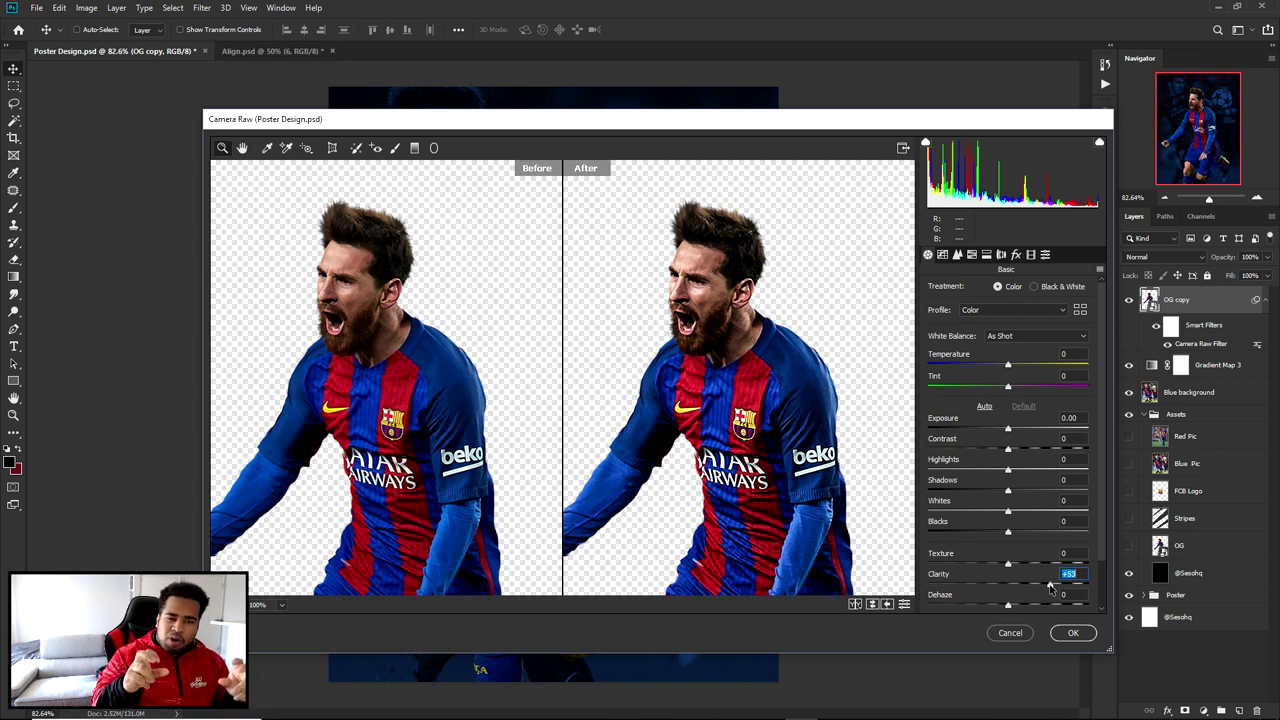
{"action": "left_click_drag", "start_coordinate": [1050, 588], "coordinate": [1036, 588]}
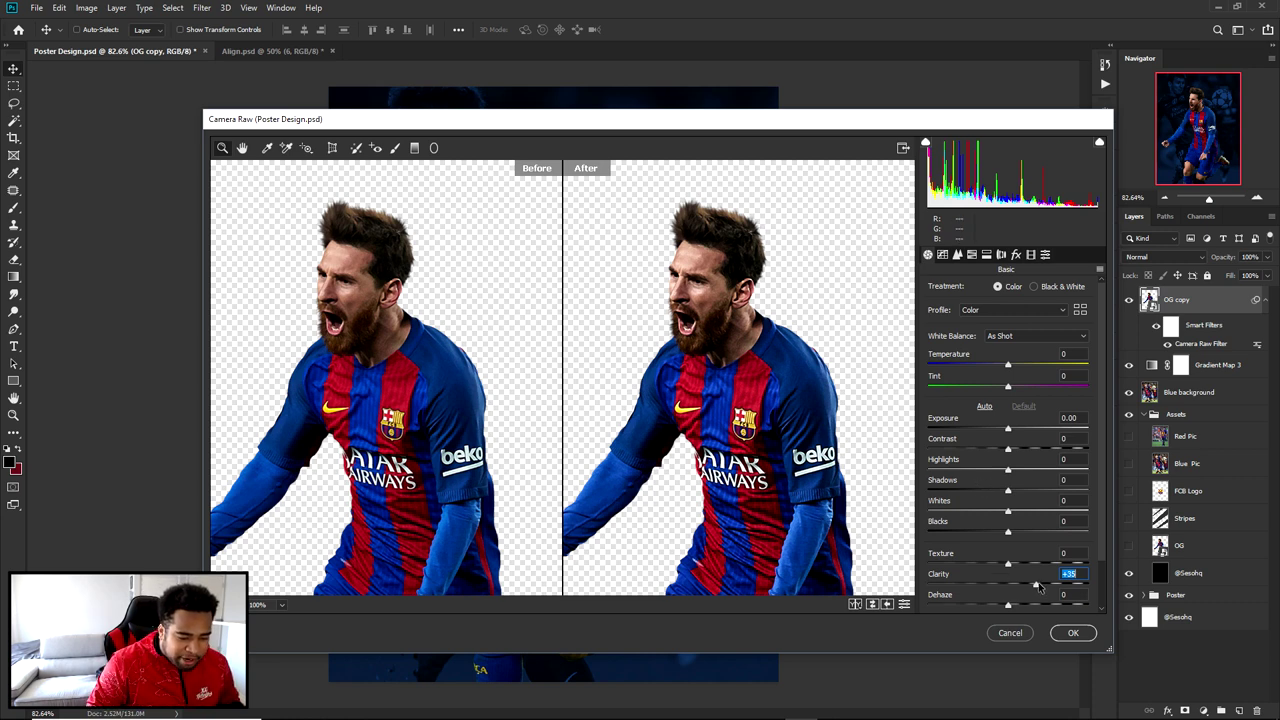
{"action": "left_click_drag", "start_coordinate": [1040, 588], "coordinate": [1046, 588]}
- Set Blacks to -12, Whites to +26, Shadows to +8 and Highlights to +7 for the player cutout
{"action": "left_click", "coordinate": [1007, 533]}
{"action": "left_click_drag", "start_coordinate": [1007, 533], "coordinate": [997, 538]}
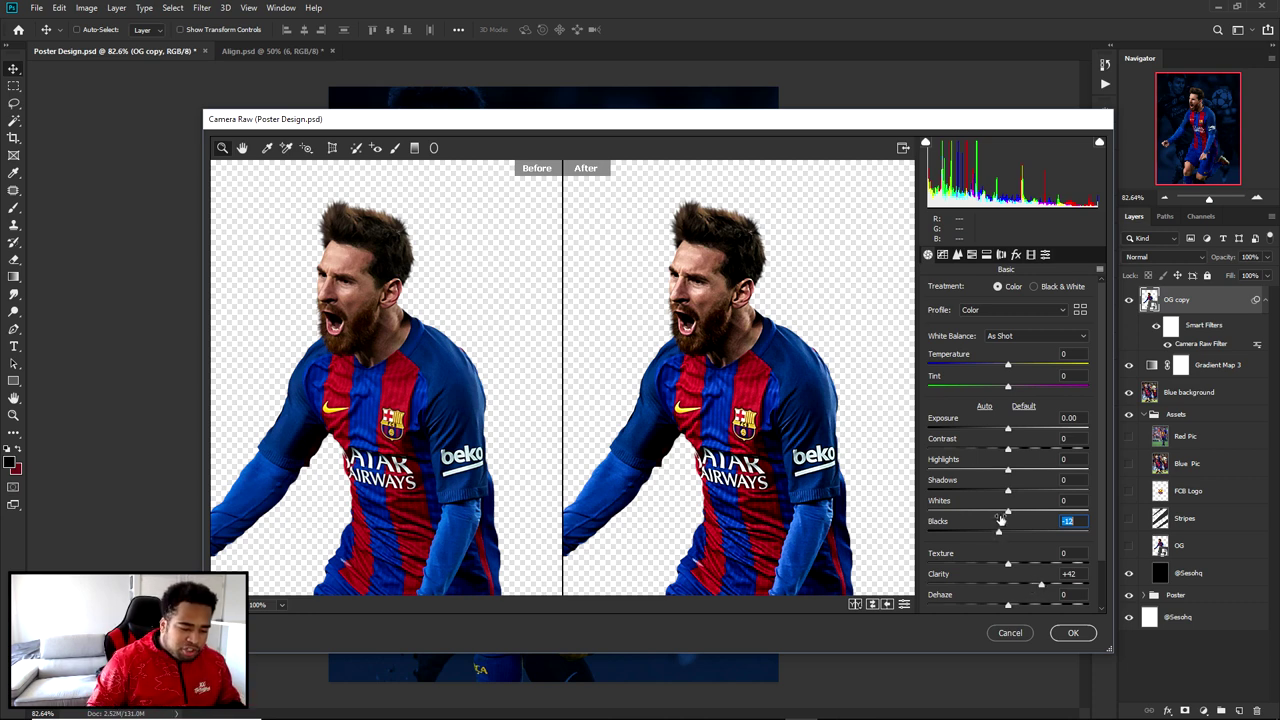
{"action": "left_click_drag", "start_coordinate": [1008, 511], "coordinate": [1033, 511]}
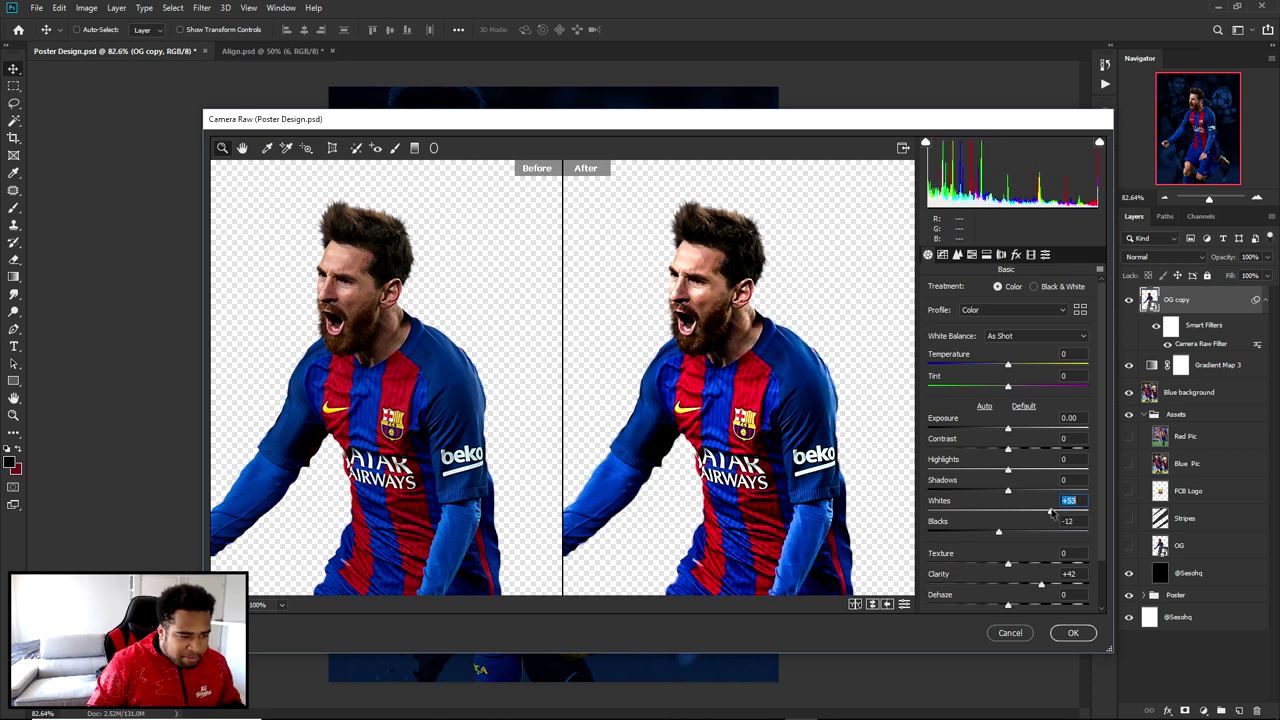
{"action": "left_click_drag", "start_coordinate": [1033, 512], "coordinate": [1014, 471]}
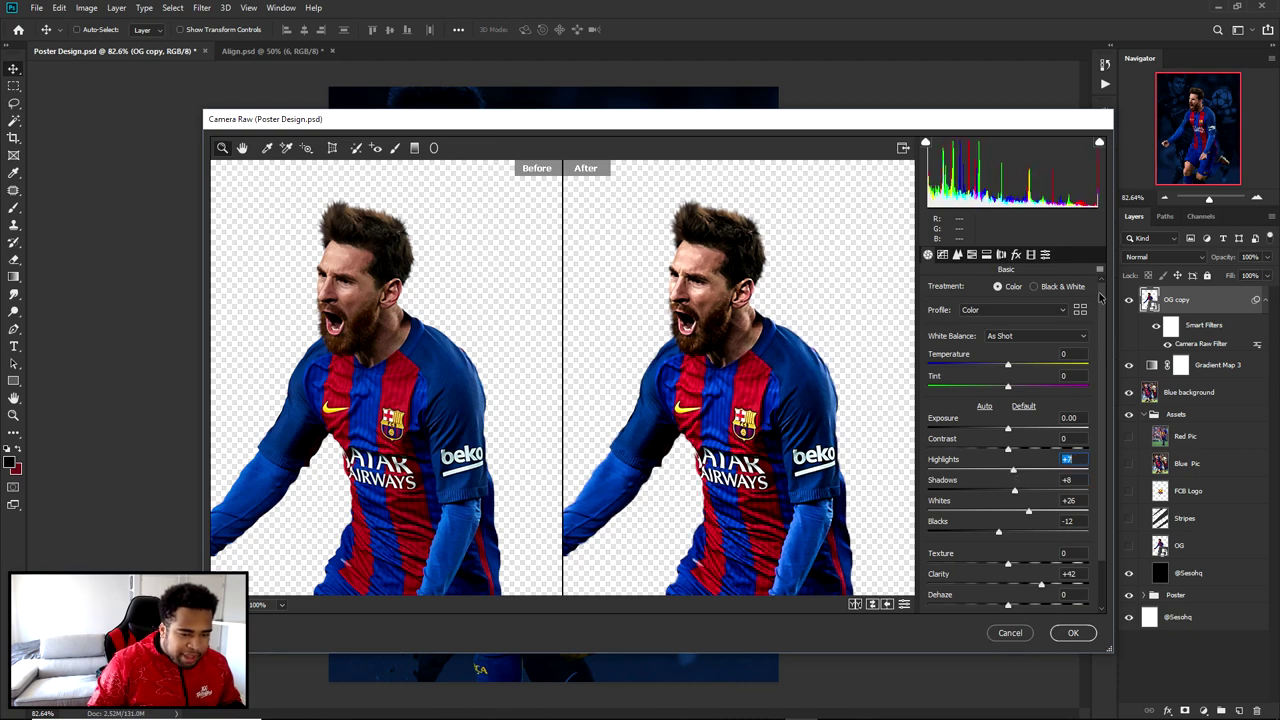
- Set Texture to +7 and apply the Camera Raw adjustments to the player cutout
{"action": "scroll", "coordinate": [1099, 380], "scroll_direction": "down", "scroll_amount": 2}
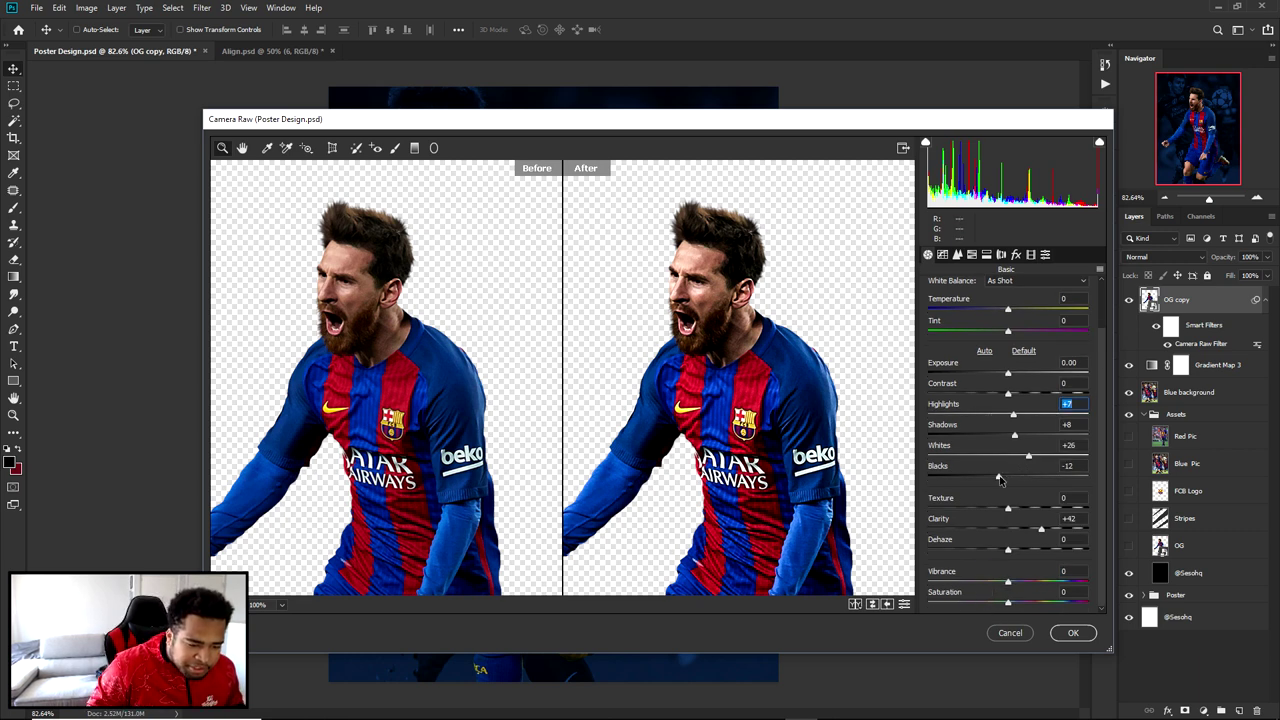
{"action": "left_click_drag", "start_coordinate": [705, 491], "coordinate": [739, 360]}
{"action": "left_click", "coordinate": [1010, 508]}
{"action": "left_click_drag", "start_coordinate": [1009, 508], "coordinate": [1016, 508]}
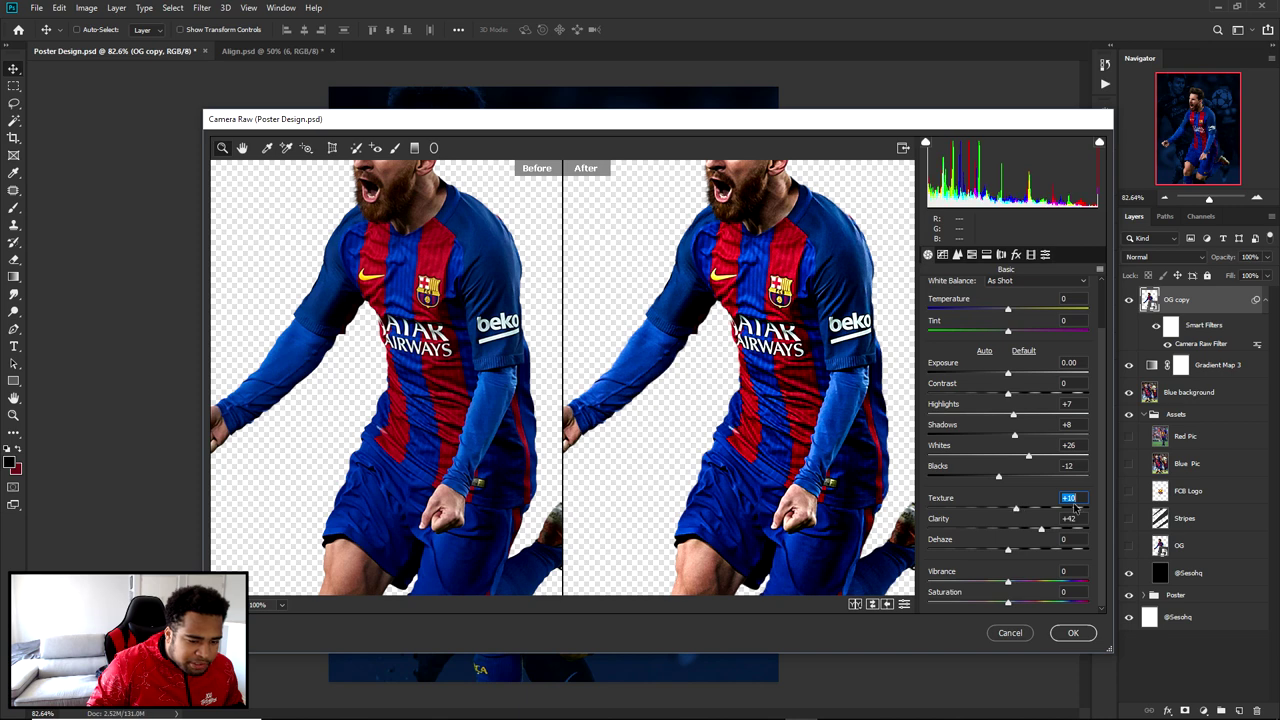
{"action": "type", "text": "7"}
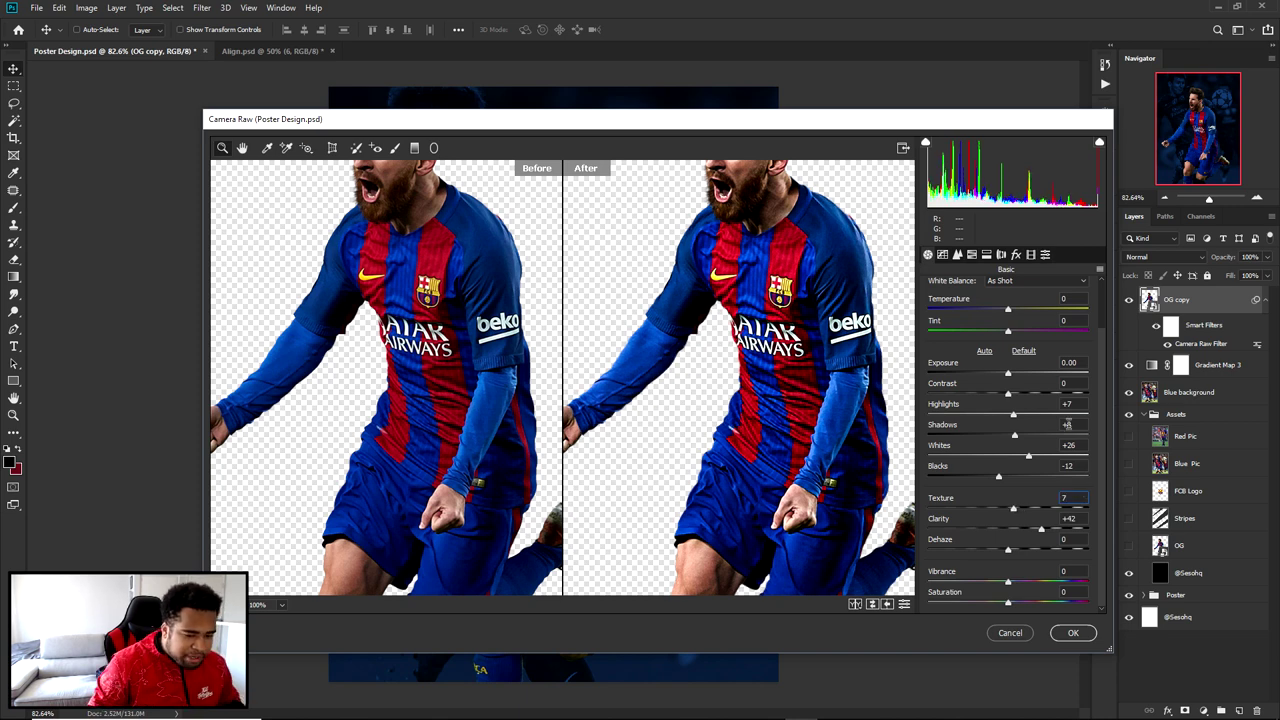
{"action": "key", "text": "Tab"}
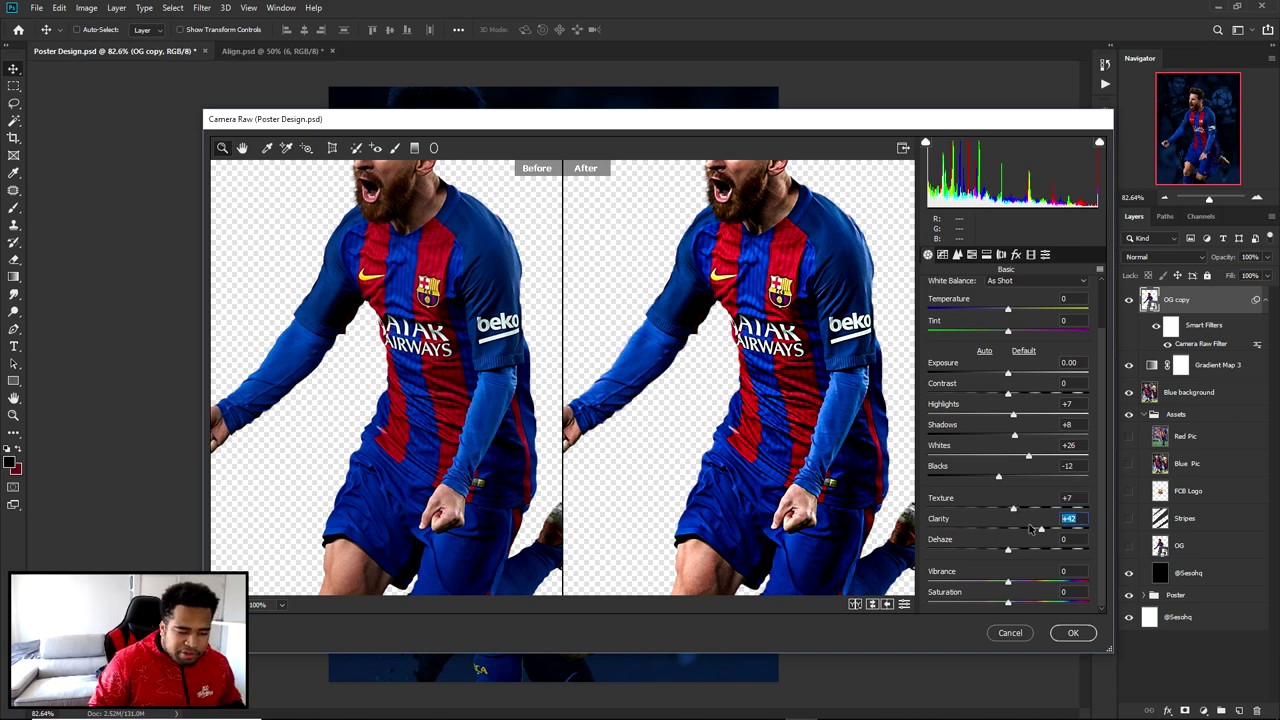
{"action": "left_click_drag", "start_coordinate": [790, 294], "coordinate": [760, 436]}
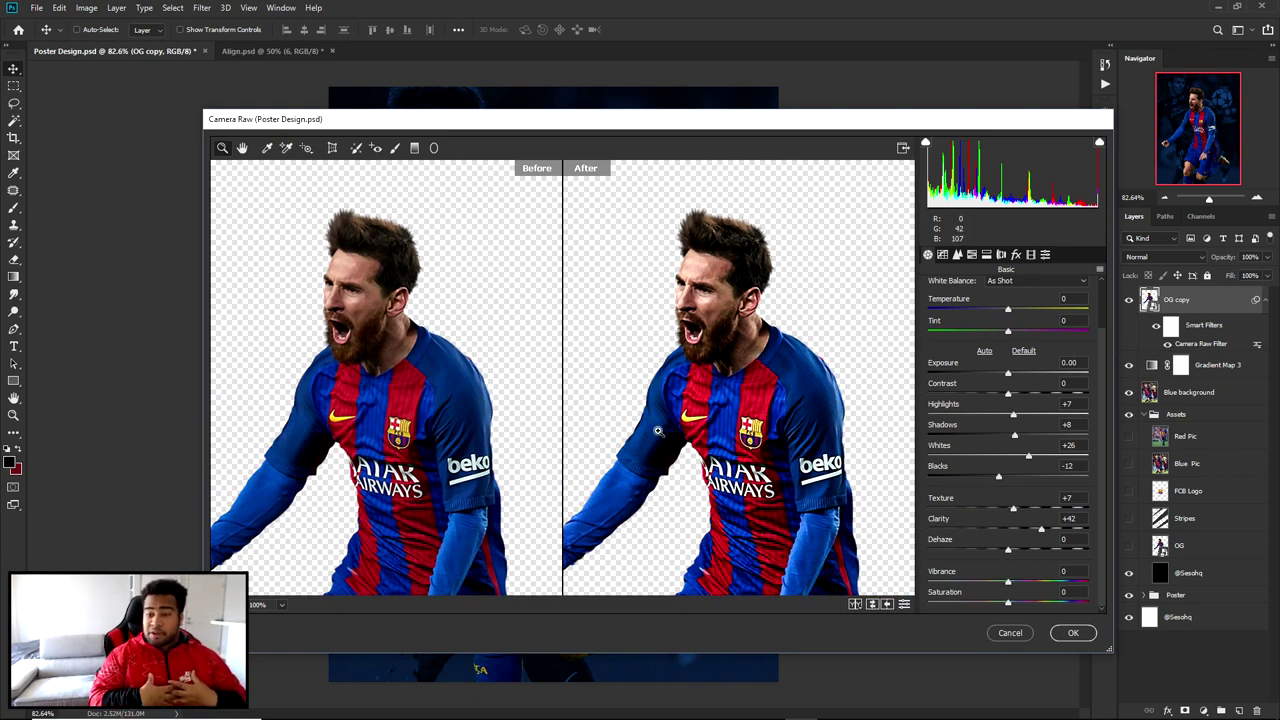
{"action": "left_click", "coordinate": [1073, 634]}
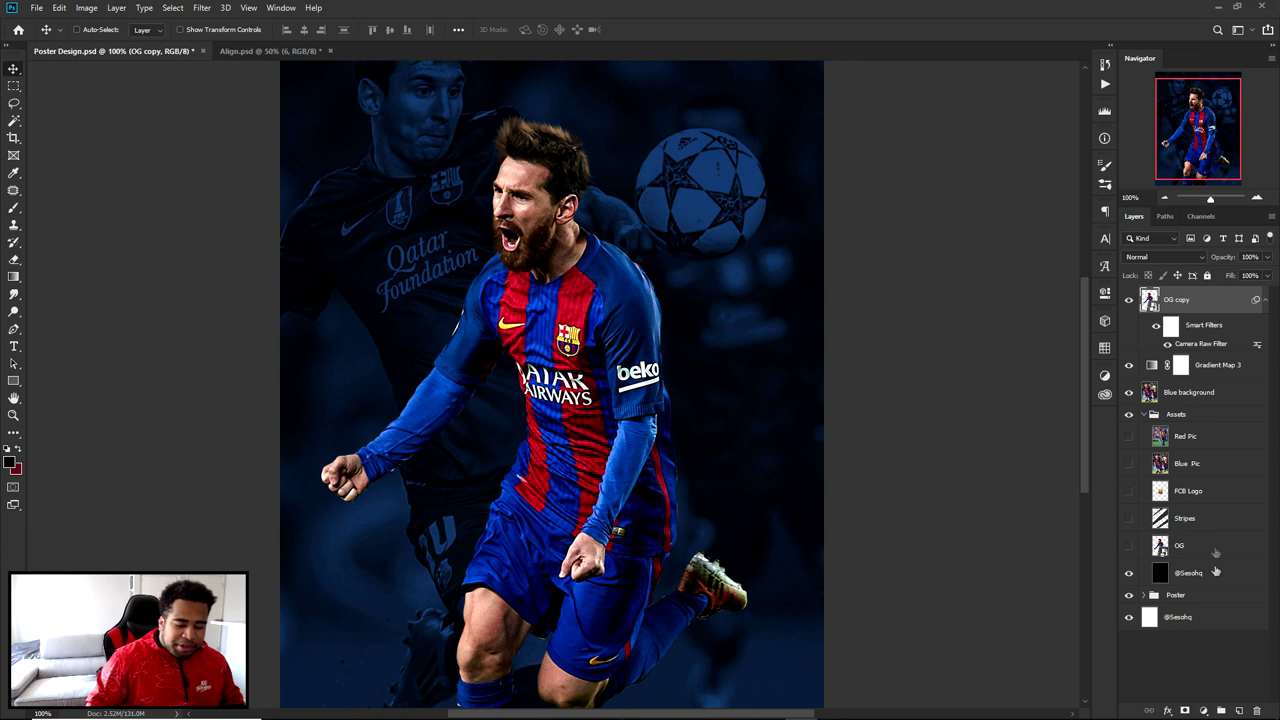
- Add a Hue/Saturation adjustment layer above OG copy, try Hue at -180, and clip the adjustment to the player layer
{"action": "left_click", "coordinate": [1203, 710]}
{"action": "left_click", "coordinate": [1210, 581]}
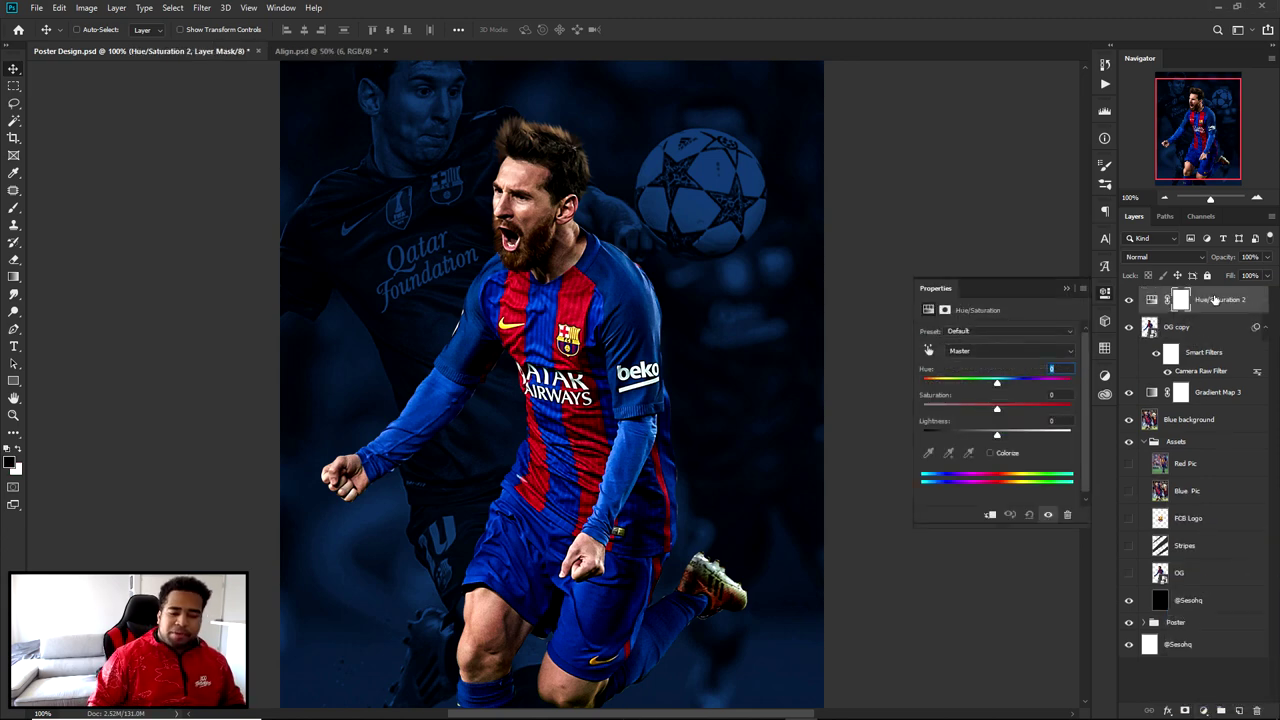
{"action": "right_click", "coordinate": [1214, 300]}
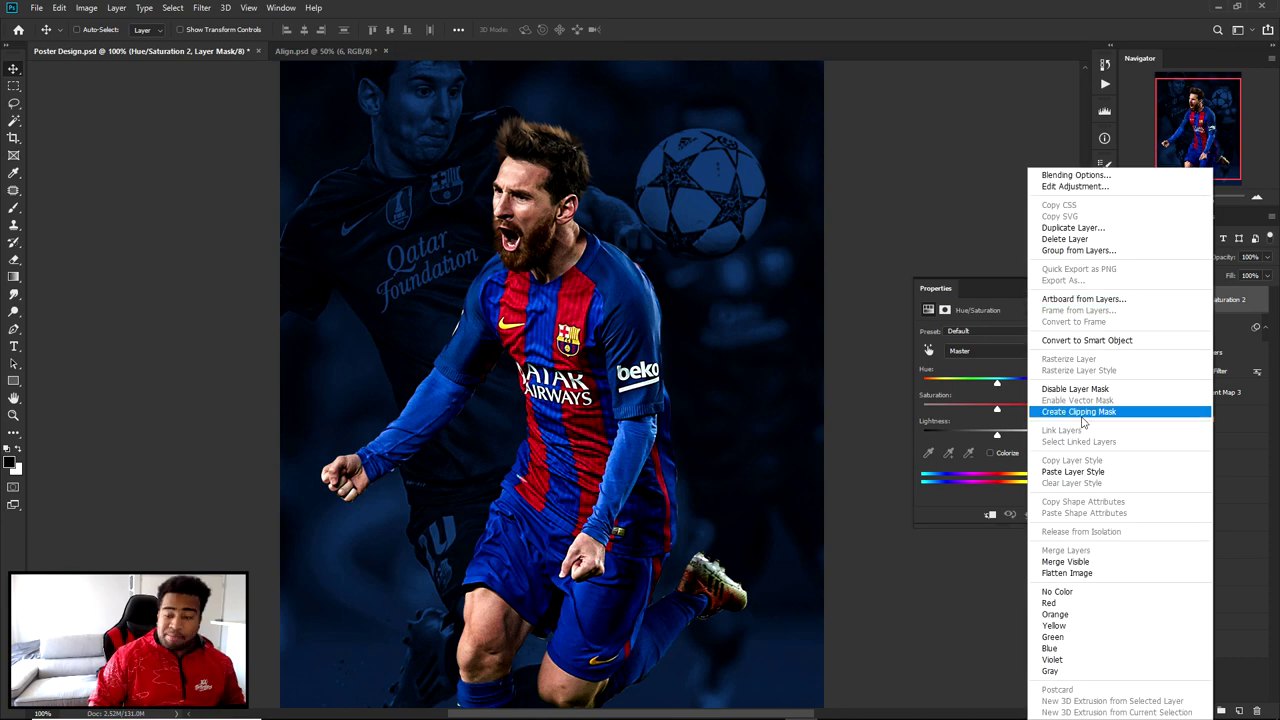
{"action": "left_click", "coordinate": [966, 385]}
{"action": "left_click_drag", "start_coordinate": [965, 384], "coordinate": [922, 386]}
{"action": "right_click", "coordinate": [1242, 302]}
{"action": "left_click", "coordinate": [1096, 410]}
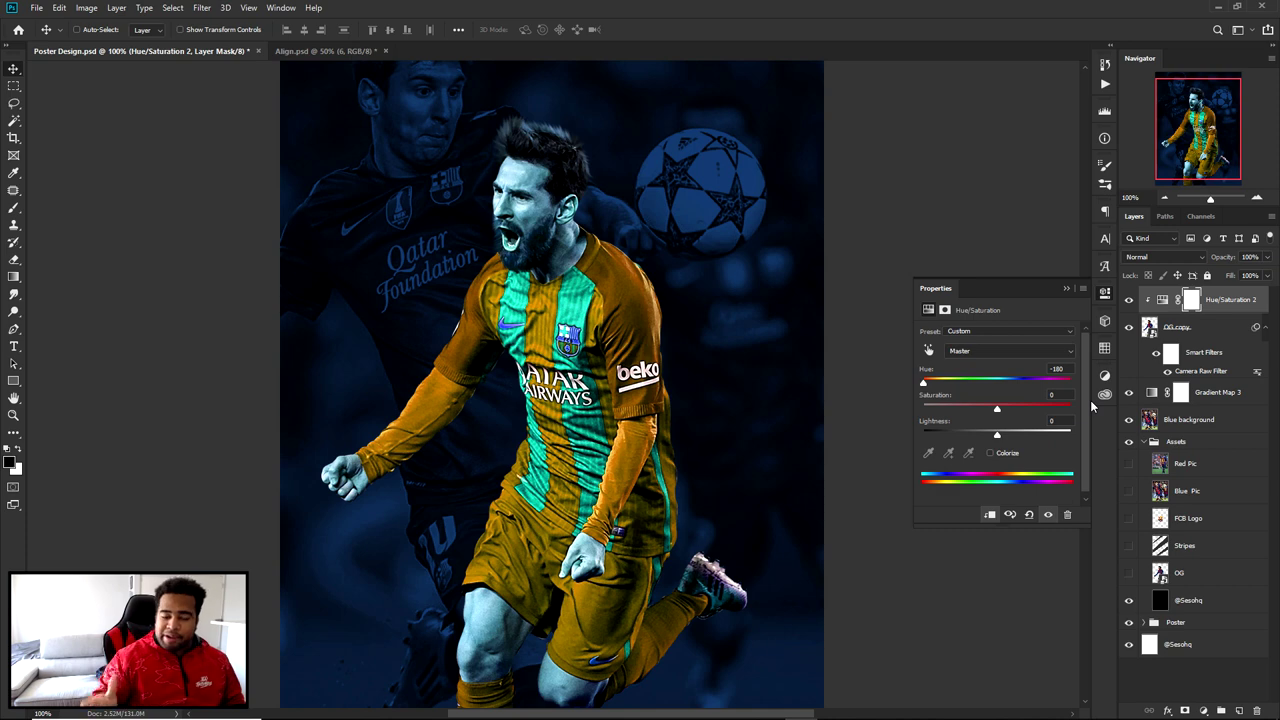
- Set the clipped adjustment's Hue to 0 and Saturation to -100, and close its settings
{"action": "left_click", "coordinate": [1056, 369]}
{"action": "type", "text": "0"}
{"action": "key", "text": "Return"}
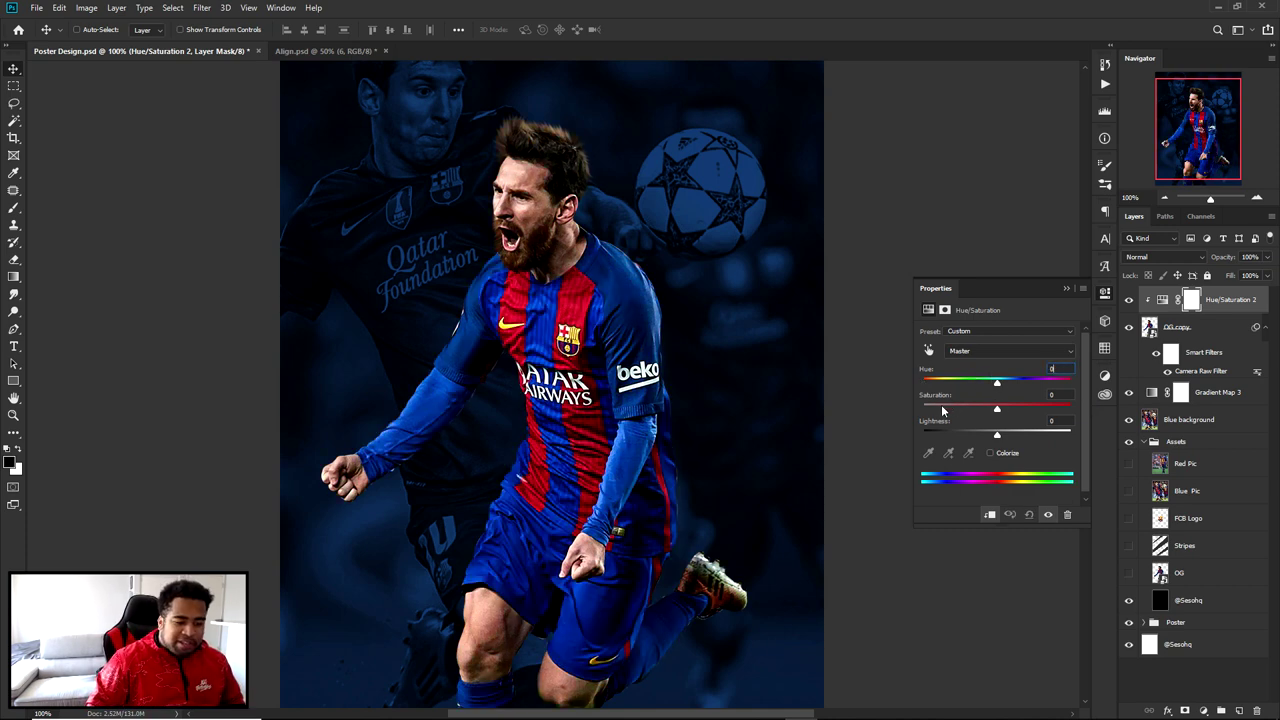
{"action": "left_click_drag", "start_coordinate": [996, 411], "coordinate": [925, 411]}
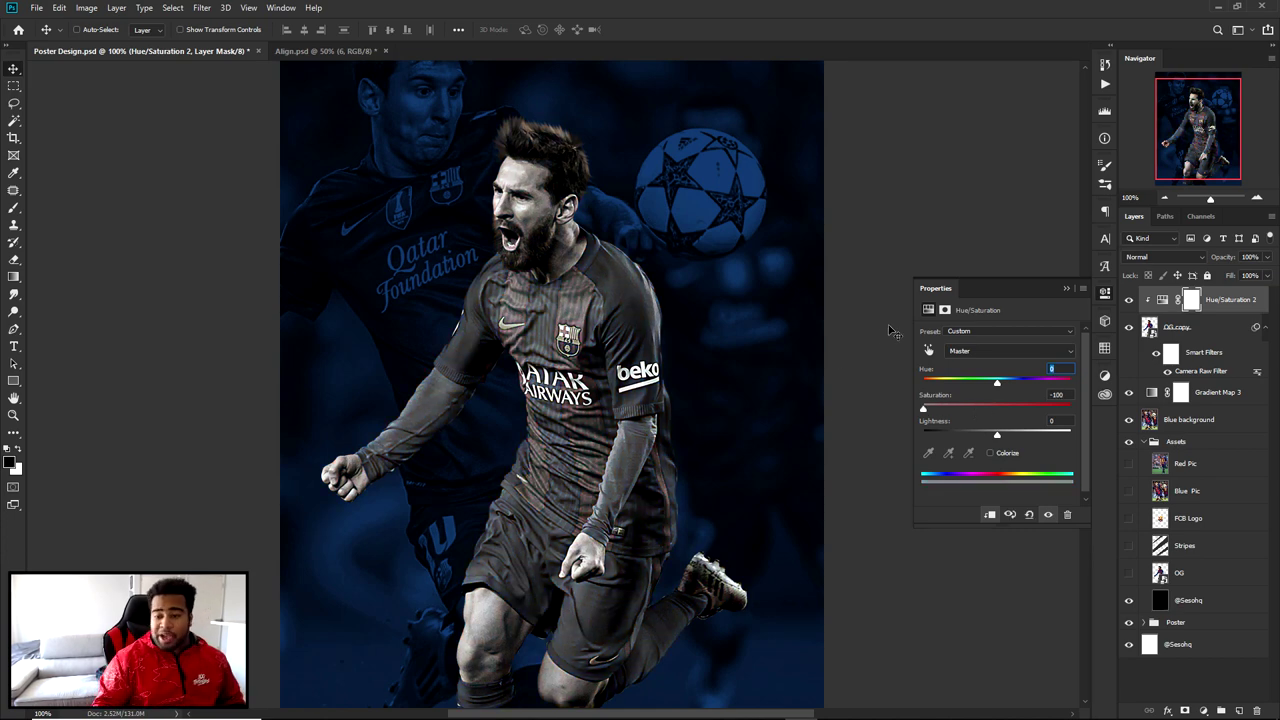
{"action": "left_click", "coordinate": [1106, 292]}
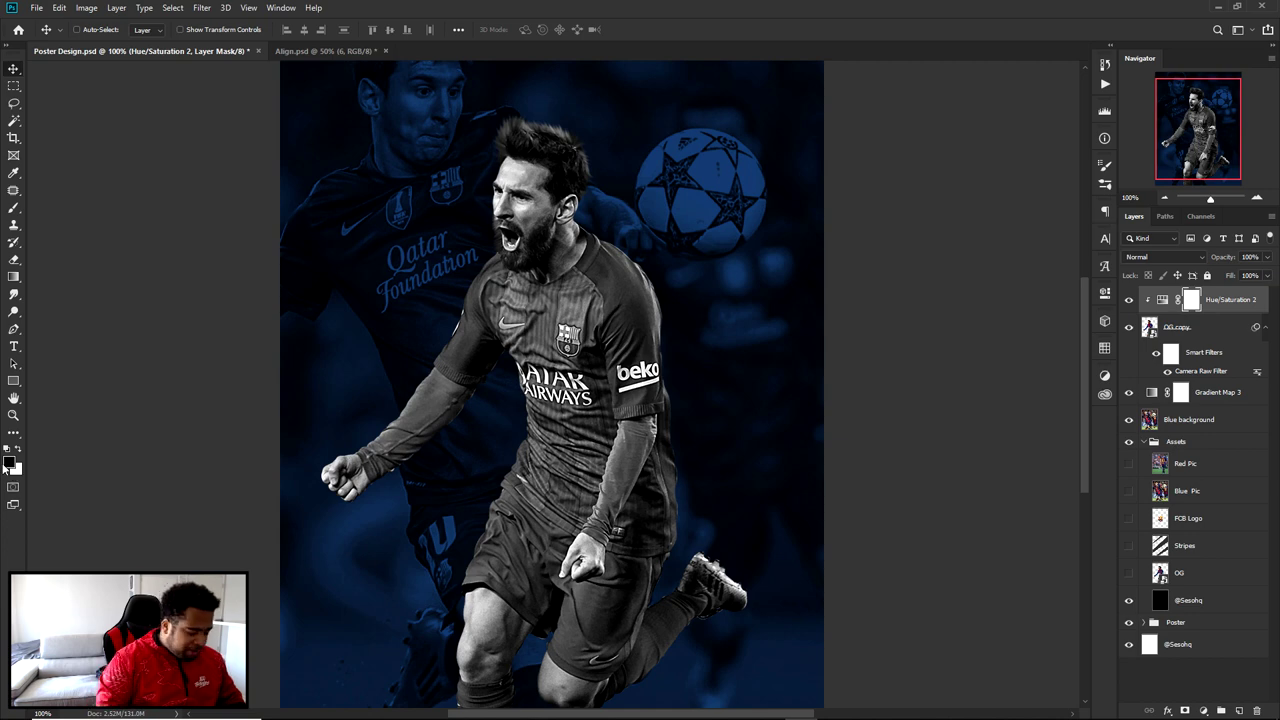
- Invert the Hue/Saturation mask to black, try a white brush stroke over the player's face and shoulder, and undo the stroke
{"action": "key", "text": "ctrl+i"}
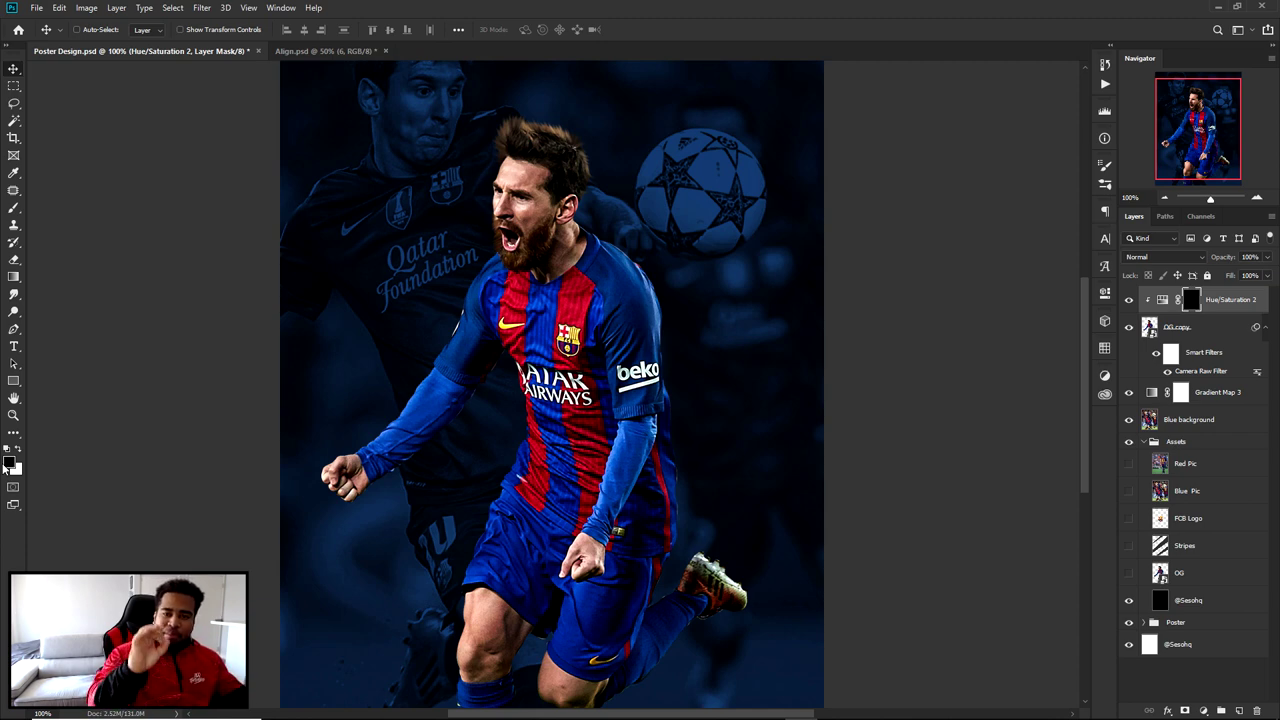
{"action": "key", "text": "b"}
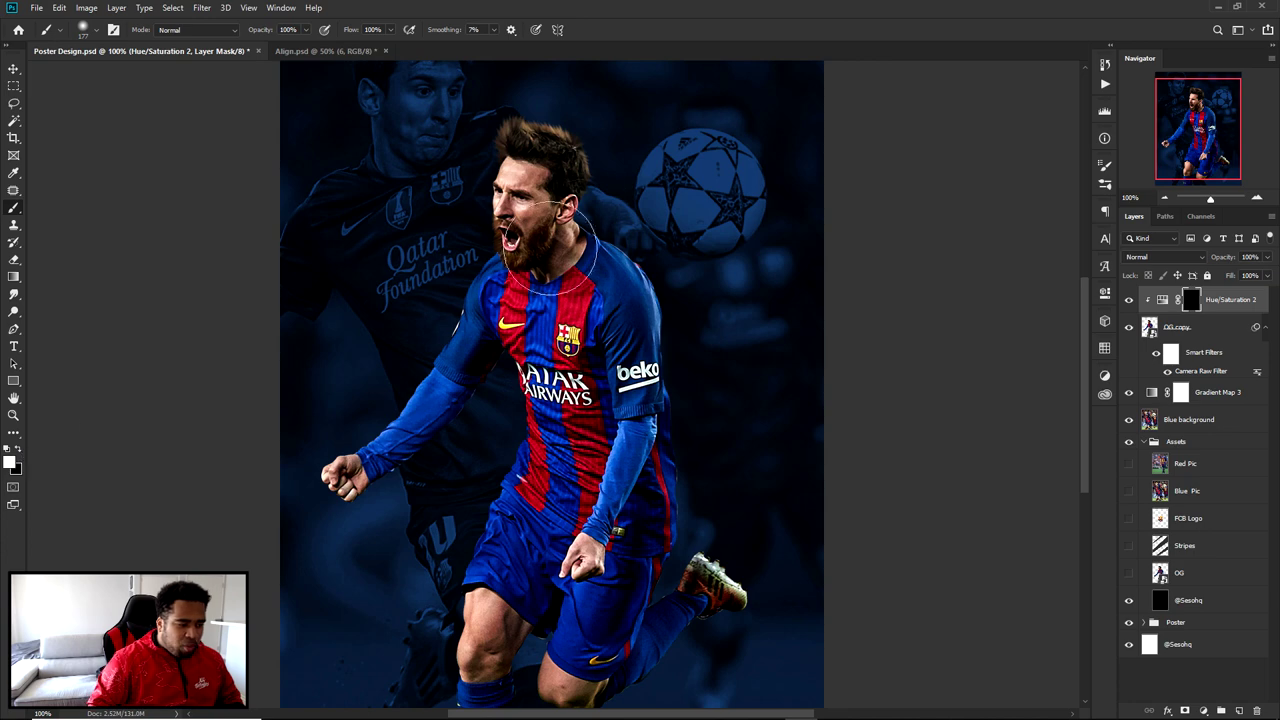
{"action": "left_click_drag", "start_coordinate": [400, 329], "coordinate": [500, 248]}
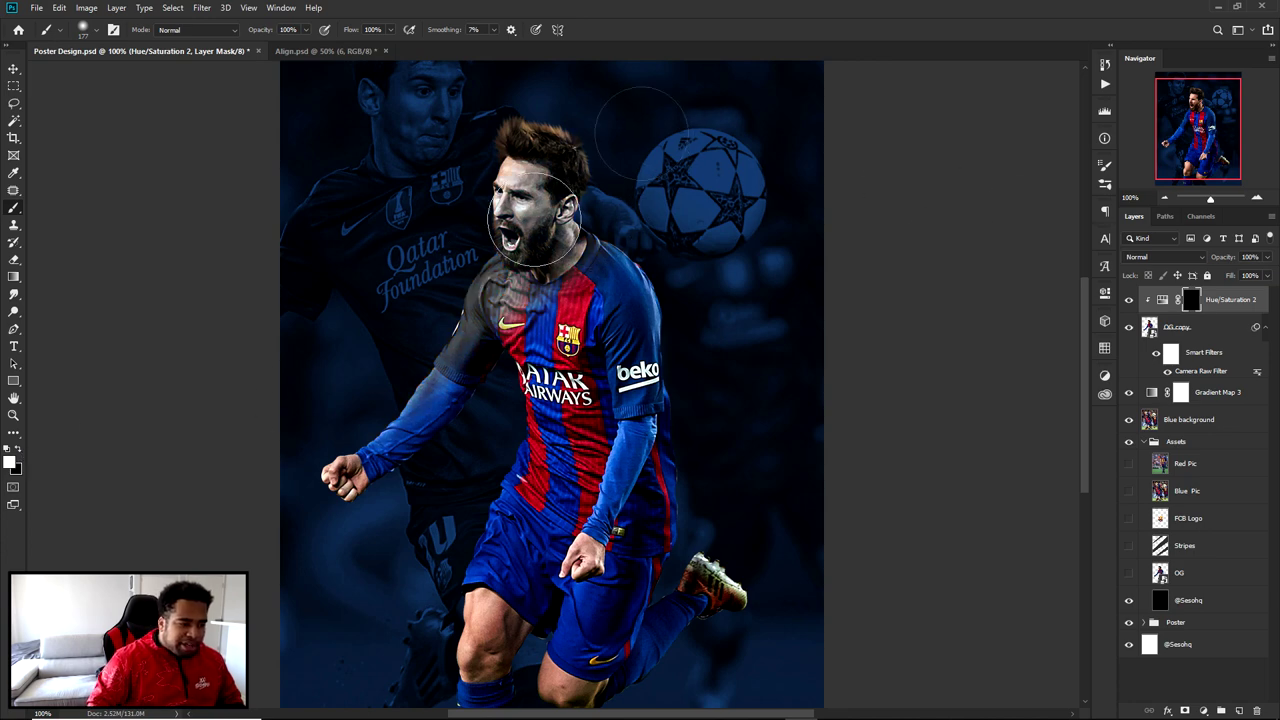
{"action": "key", "text": "ctrl+z"}
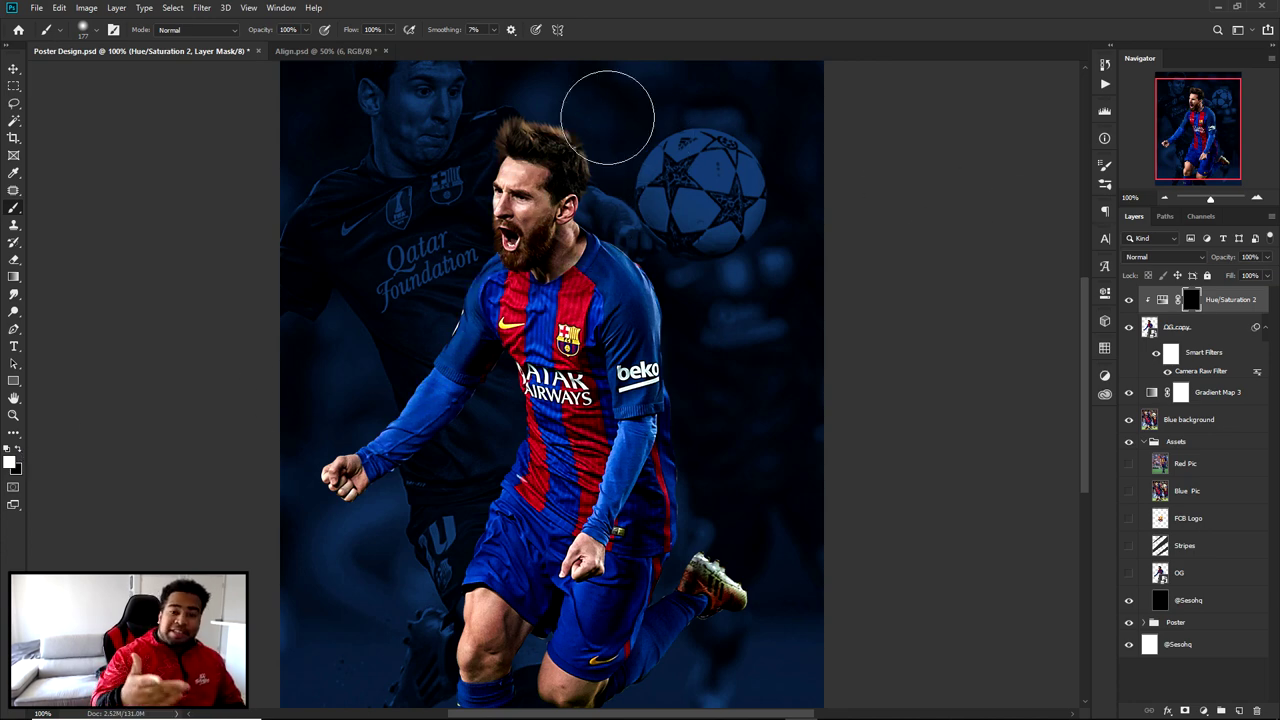
- Paint white on the Hue/Saturation mask over the player's hair, face and upper beard using a 62-pixel brush
{"action": "scroll", "coordinate": [520, 177], "scroll_direction": "up", "scroll_amount": 1}
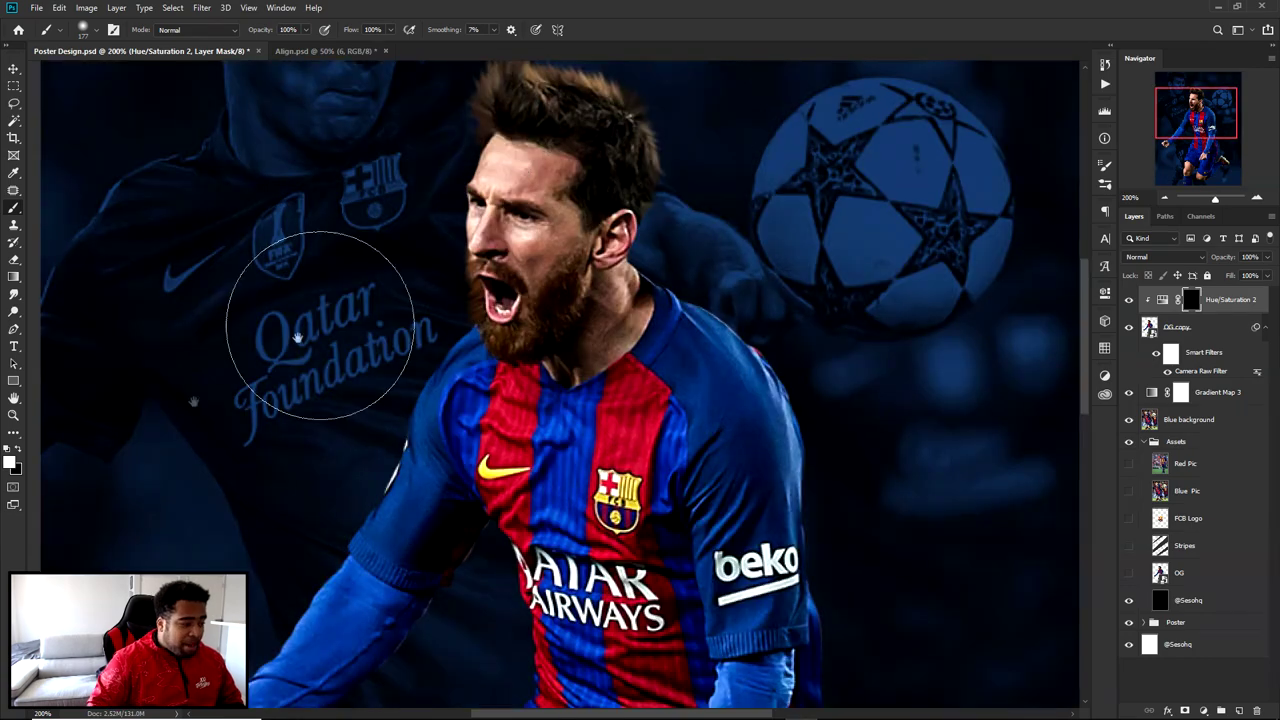
{"action": "left_click_drag", "start_coordinate": [595, 238], "coordinate": [556, 476]}
{"action": "left_click_drag", "start_coordinate": [578, 188], "coordinate": [502, 191]}
{"action": "scroll", "coordinate": [616, 173], "scroll_direction": "up", "scroll_amount": 2}
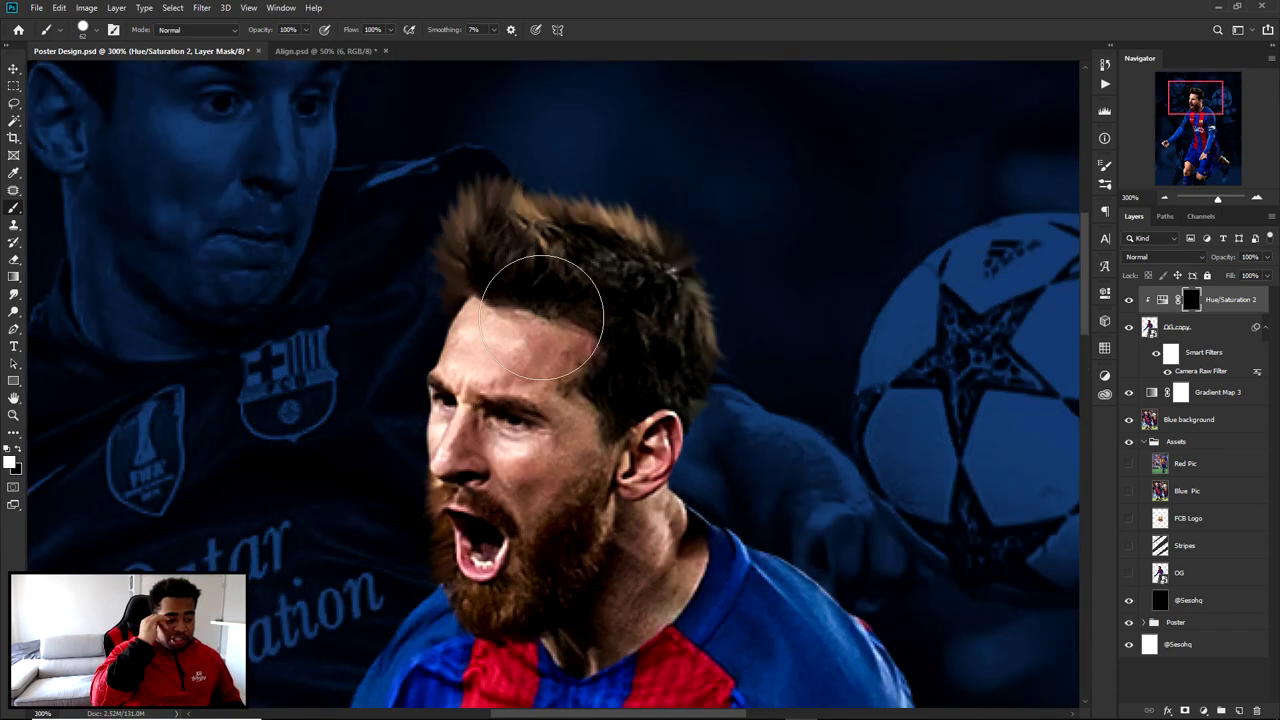
{"action": "mouse_move", "coordinate": [694, 320]}
{"action": "left_mouse_down"}
{"action": "mouse_move", "coordinate": [414, 223]}
{"action": "mouse_move", "coordinate": [693, 324]}
{"action": "mouse_move", "coordinate": [542, 348]}
{"action": "mouse_move", "coordinate": [597, 394]}
{"action": "mouse_move", "coordinate": [634, 301]}
{"action": "mouse_move", "coordinate": [664, 388]}
{"action": "mouse_move", "coordinate": [582, 496]}
{"action": "mouse_move", "coordinate": [527, 504]}
{"action": "mouse_move", "coordinate": [477, 448]}
{"action": "mouse_move", "coordinate": [550, 566]}
{"action": "left_mouse_up"}
{"action": "left_click_drag", "start_coordinate": [576, 521], "coordinate": [537, 343]}
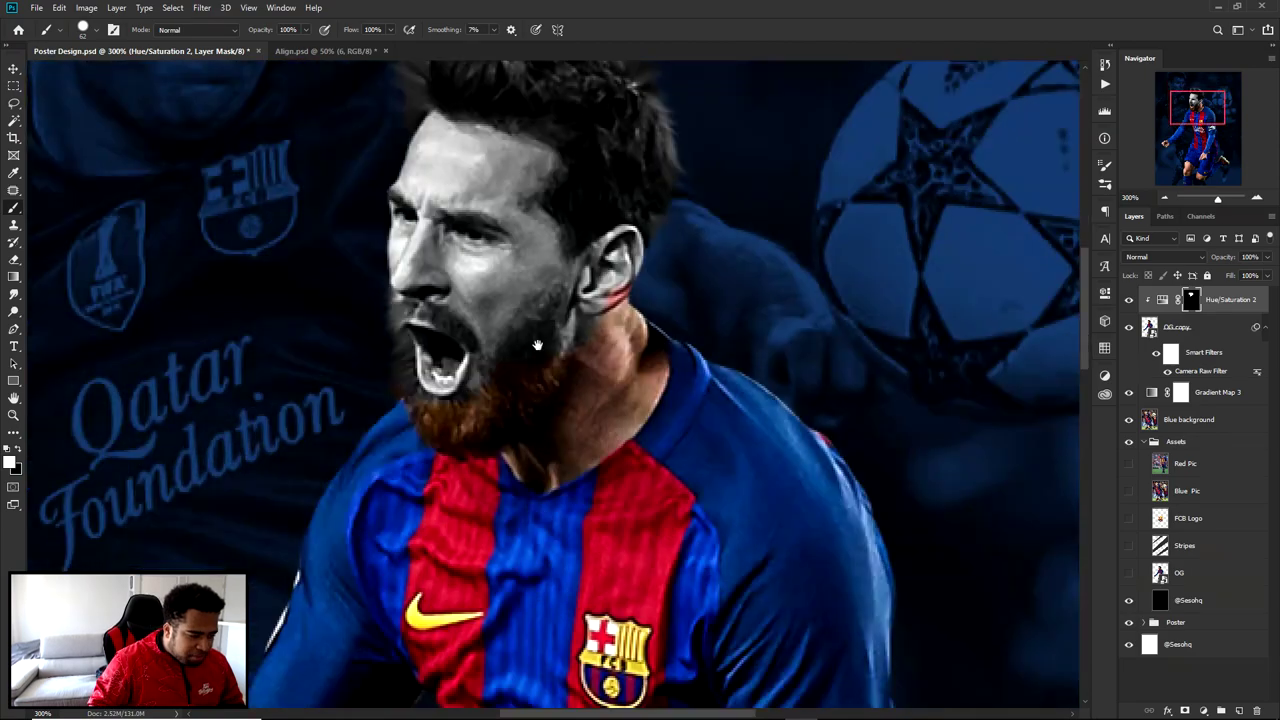
- Paint white on the mask over the player's ear and neck, and reduce the brush to 13 pixels for the collar edge
{"action": "scroll", "coordinate": [530, 372], "scroll_direction": "up", "scroll_amount": 2}
{"action": "left_click_drag", "start_coordinate": [534, 514], "coordinate": [669, 314]}
{"action": "left_click_drag", "start_coordinate": [500, 600], "coordinate": [549, 266]}
{"action": "left_click_drag", "start_coordinate": [719, 526], "coordinate": [509, 420]}
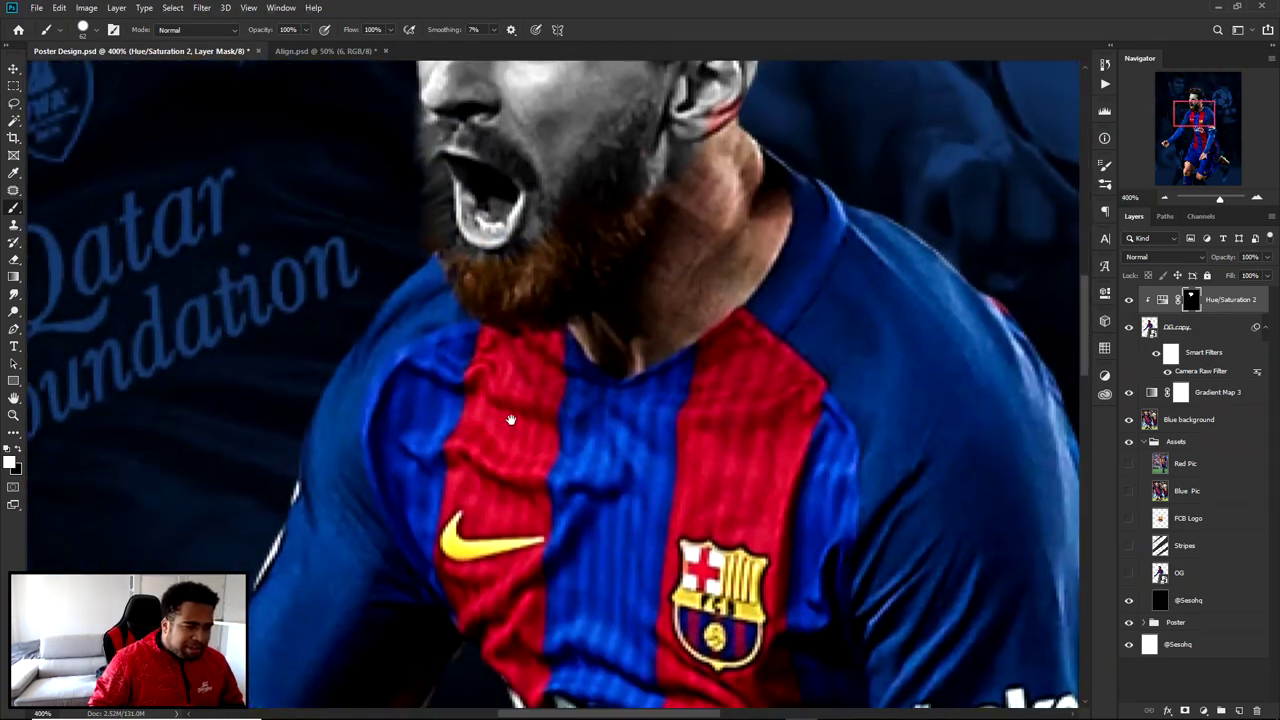
{"action": "left_click_drag", "start_coordinate": [703, 195], "coordinate": [673, 355]}
{"action": "scroll", "coordinate": [673, 355], "scroll_direction": "up", "scroll_amount": 1}
{"action": "left_click_drag", "start_coordinate": [648, 215], "coordinate": [678, 386]}
{"action": "key", "text": "bracketleft"}
{"action": "key", "text": "bracketleft"}
{"action": "key", "text": "bracketleft"}
{"action": "key", "text": "bracketleft"}
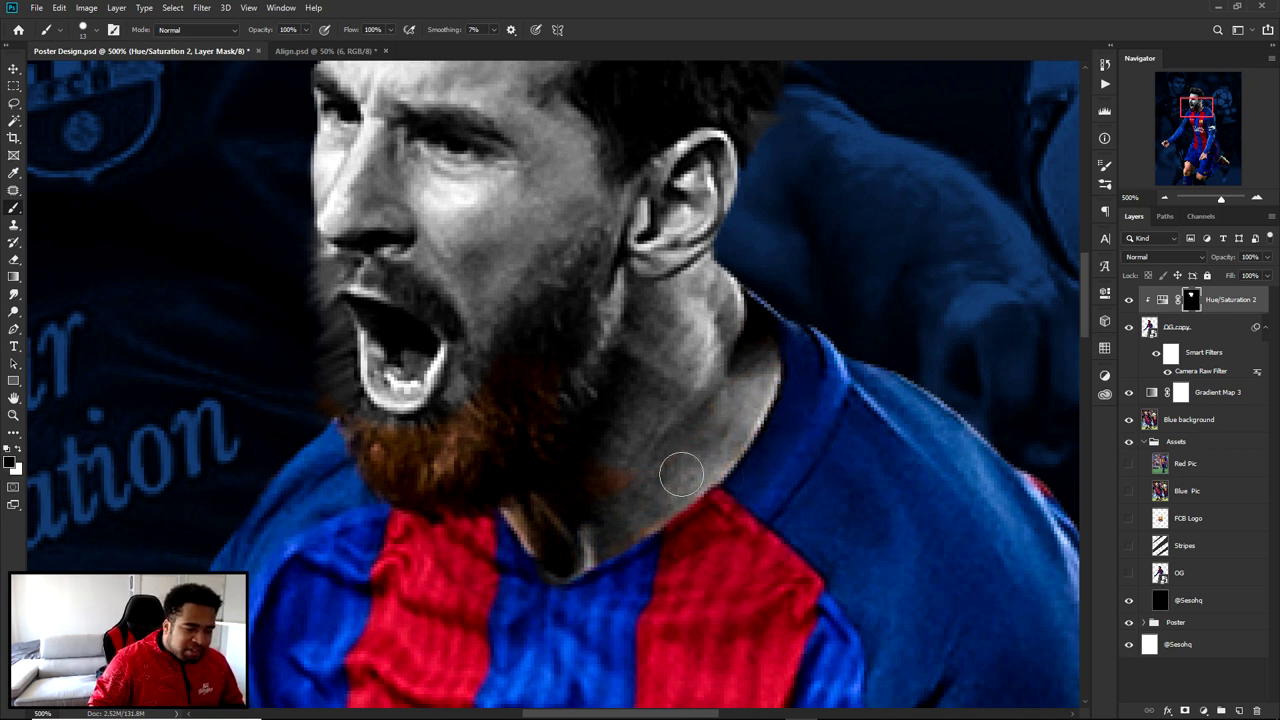
- Paint black on the mask over the player's face with a 128-pixel brush to restore its colour, and switch back to white
{"action": "key", "text": "x"}
{"action": "mouse_move", "coordinate": [338, 341]}
{"action": "left_mouse_down"}
{"action": "mouse_move", "coordinate": [531, 341]}
{"action": "mouse_move", "coordinate": [526, 249]}
{"action": "left_mouse_up"}
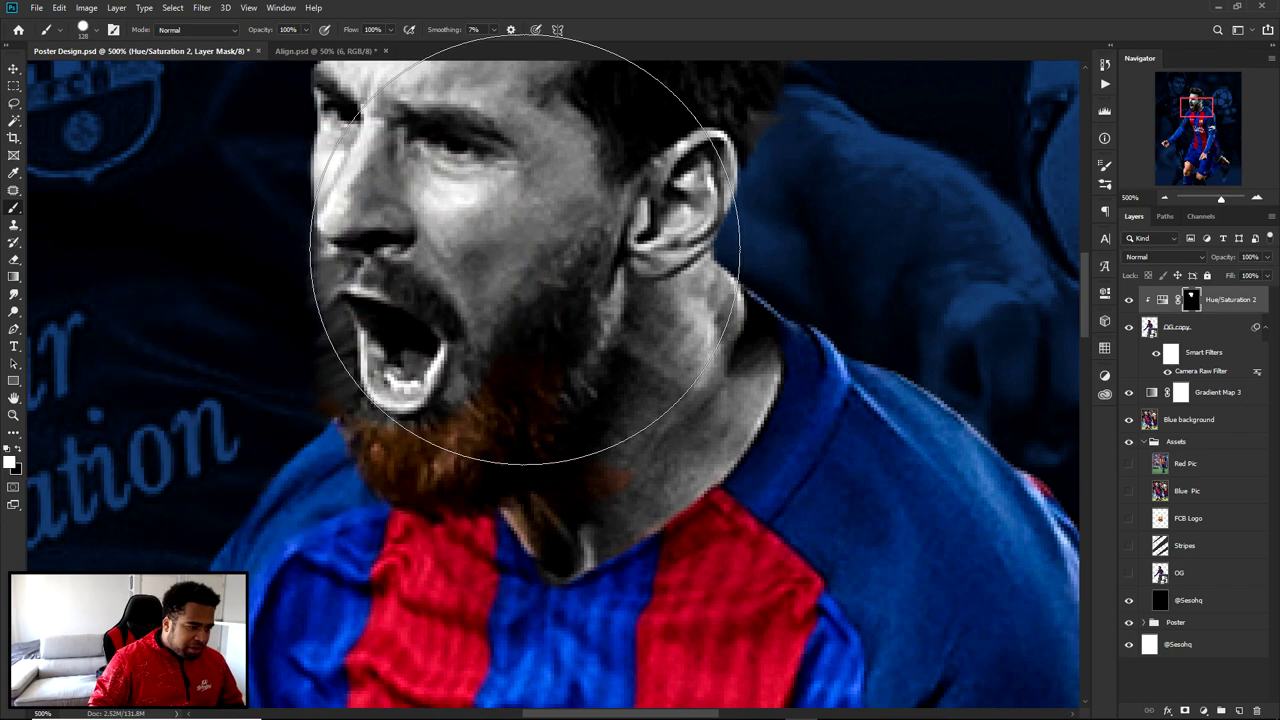
{"action": "left_click", "coordinate": [525, 250]}
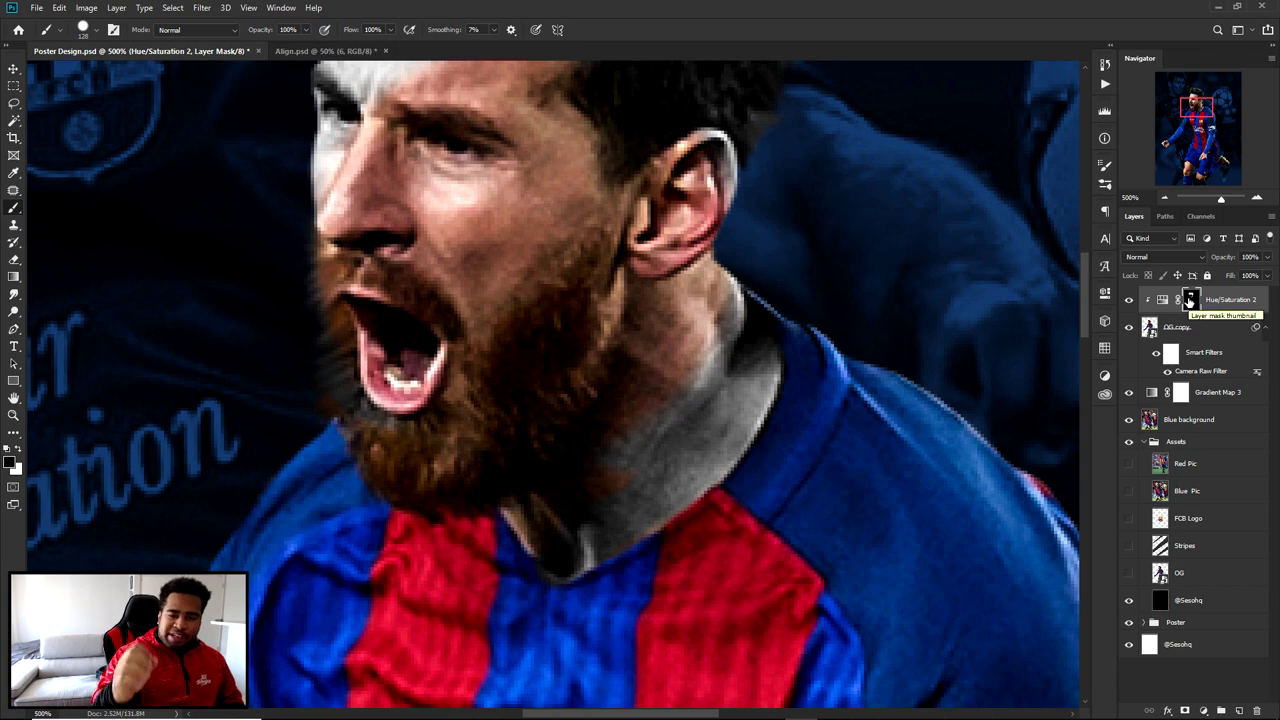
{"action": "key", "text": "x"}
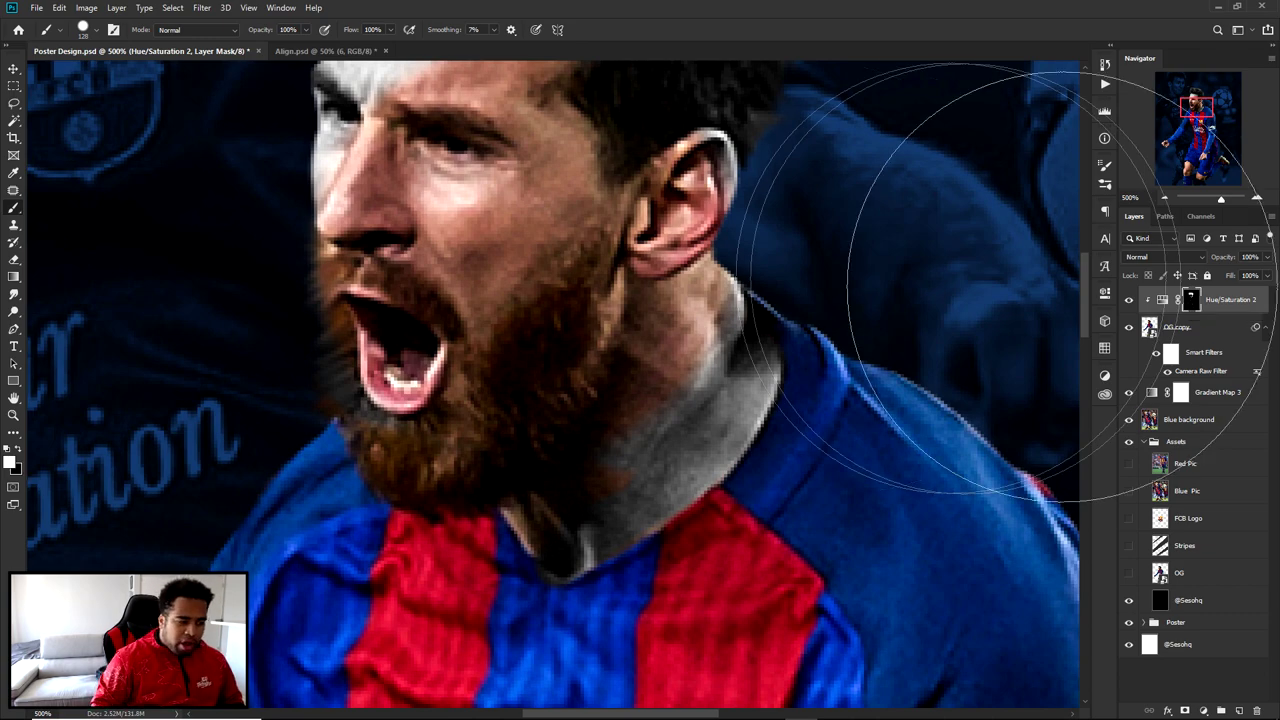
- Paint white on the Hue/Saturation mask over the player's face, ear, beard and neck
{"action": "left_click_drag", "start_coordinate": [289, 140], "coordinate": [591, 132]}
{"action": "left_click_drag", "start_coordinate": [486, 208], "coordinate": [476, 340]}
{"action": "right_click", "coordinate": [399, 280], "text": "alt"}
{"action": "mouse_move", "coordinate": [330, 200]}
{"action": "left_mouse_down"}
{"action": "mouse_move", "coordinate": [460, 440]}
{"action": "mouse_move", "coordinate": [314, 405]}
{"action": "mouse_move", "coordinate": [445, 505]}
{"action": "mouse_move", "coordinate": [655, 470]}
{"action": "left_mouse_up"}
{"action": "mouse_move", "coordinate": [490, 590]}
{"action": "left_mouse_down"}
{"action": "mouse_move", "coordinate": [649, 300]}
{"action": "mouse_move", "coordinate": [660, 336]}
{"action": "mouse_move", "coordinate": [530, 350]}
{"action": "left_mouse_up"}
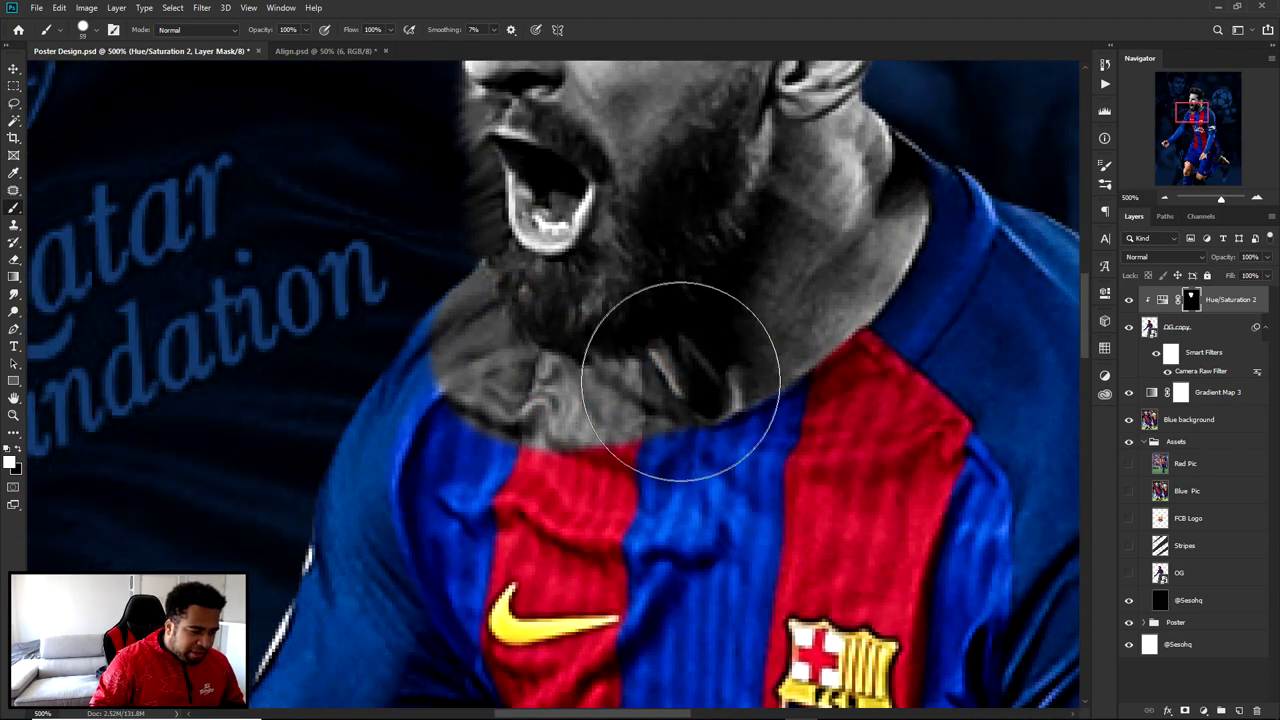
- Paint black on the mask over the shirt below the beard and around the collar to restore its colour
{"action": "key", "text": "x"}
{"action": "scroll", "coordinate": [555, 463], "scroll_direction": "up", "scroll_amount": 2}
{"action": "right_click", "coordinate": [637, 471], "text": "alt"}
{"action": "mouse_move", "coordinate": [714, 449]}
{"action": "left_mouse_down"}
{"action": "mouse_move", "coordinate": [663, 351]}
{"action": "mouse_move", "coordinate": [694, 414]}
{"action": "mouse_move", "coordinate": [663, 375]}
{"action": "mouse_move", "coordinate": [400, 217]}
{"action": "mouse_move", "coordinate": [423, 189]}
{"action": "mouse_move", "coordinate": [442, 359]}
{"action": "mouse_move", "coordinate": [580, 428]}
{"action": "left_mouse_up"}
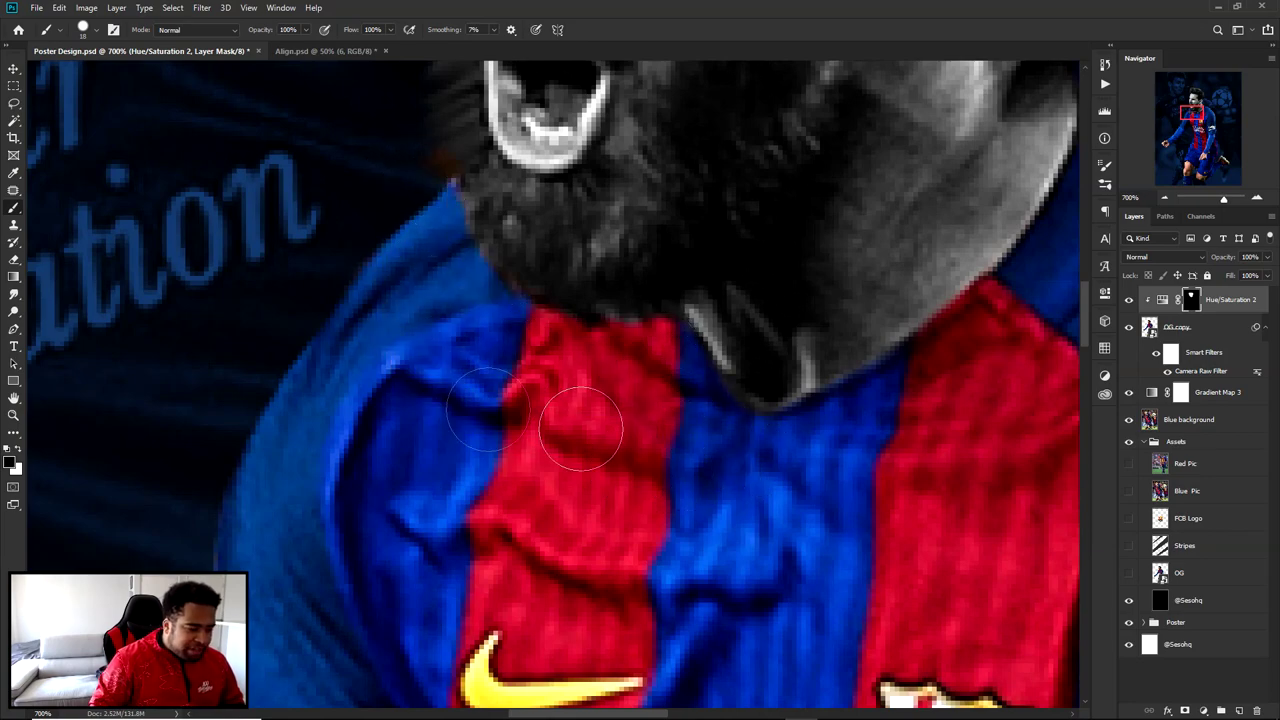
- Paint white on the mask over the remaining coloured patches along the beard and the collar opening
{"action": "key", "text": "x"}
{"action": "left_click_drag", "start_coordinate": [588, 185], "coordinate": [648, 485]}
{"action": "left_click_drag", "start_coordinate": [529, 471], "coordinate": [488, 407]}
{"action": "scroll", "coordinate": [488, 405], "scroll_direction": "down", "scroll_amount": 3}
{"action": "scroll", "coordinate": [537, 251], "scroll_direction": "down", "scroll_amount": 3}
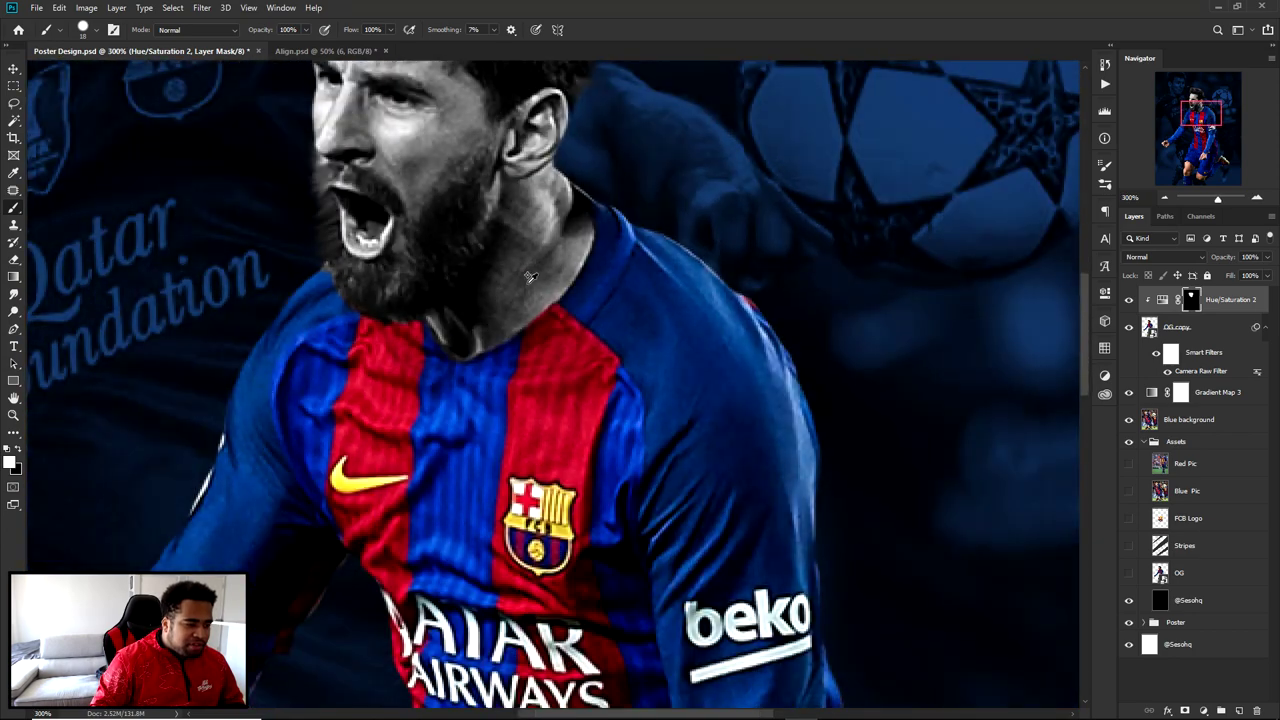
- Paint white on the mask over the fist of the player's outstretched arm
{"action": "scroll", "coordinate": [406, 509], "scroll_direction": "up", "scroll_amount": 3}
{"action": "scroll", "coordinate": [543, 430], "scroll_direction": "up", "scroll_amount": 2}
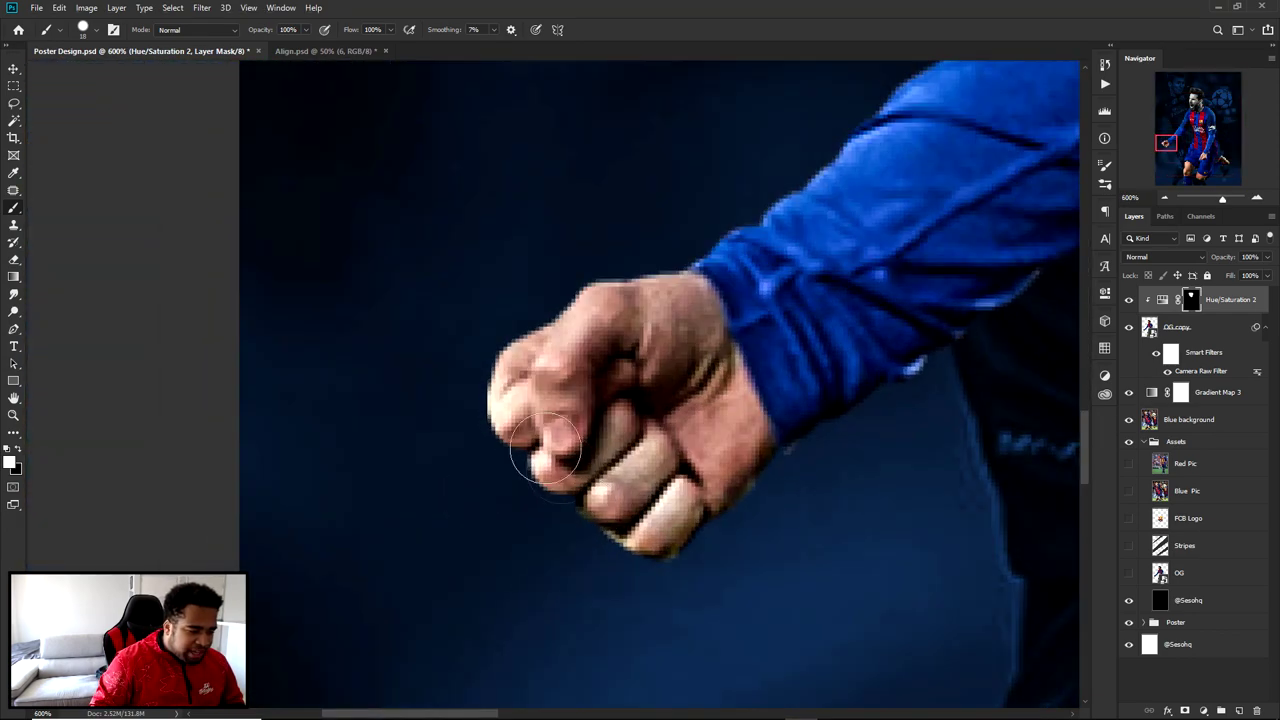
{"action": "mouse_move", "coordinate": [586, 323]}
{"action": "left_mouse_down"}
{"action": "mouse_move", "coordinate": [610, 344]}
{"action": "mouse_move", "coordinate": [621, 327]}
{"action": "mouse_move", "coordinate": [635, 332]}
{"action": "mouse_move", "coordinate": [668, 482]}
{"action": "mouse_move", "coordinate": [653, 387]}
{"action": "mouse_move", "coordinate": [705, 504]}
{"action": "mouse_move", "coordinate": [665, 439]}
{"action": "mouse_move", "coordinate": [696, 484]}
{"action": "mouse_move", "coordinate": [661, 394]}
{"action": "mouse_move", "coordinate": [690, 517]}
{"action": "left_mouse_up"}
{"action": "left_click_drag", "start_coordinate": [812, 660], "coordinate": [540, 440]}
- Paint white on the mask over the front leg's bare skin from the shorts to the sock with a 46-pixel brush
{"action": "scroll", "coordinate": [644, 495], "scroll_direction": "down", "scroll_amount": 3}
{"action": "left_click_drag", "start_coordinate": [850, 610], "coordinate": [554, 431]}
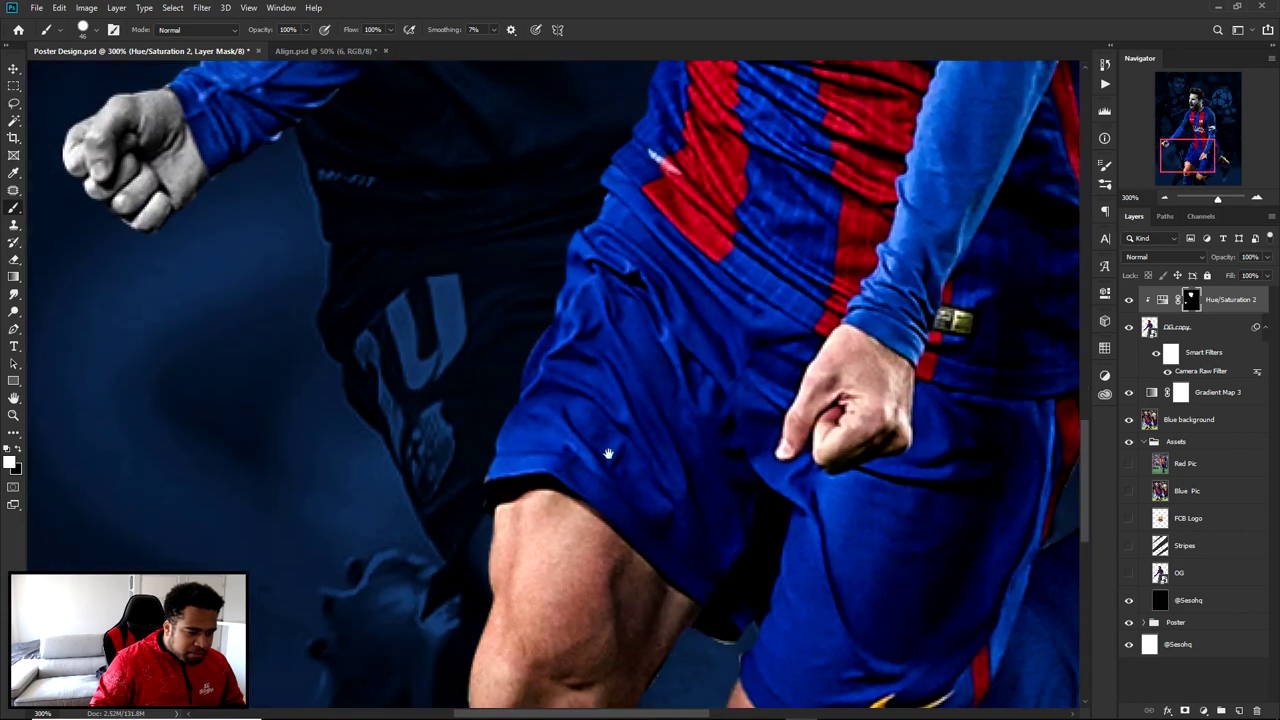
{"action": "left_click_drag", "start_coordinate": [692, 670], "coordinate": [644, 387]}
{"action": "scroll", "coordinate": [423, 366], "scroll_direction": "up", "scroll_amount": 1}
{"action": "mouse_move", "coordinate": [430, 380]}
{"action": "left_mouse_down"}
{"action": "mouse_move", "coordinate": [612, 379]}
{"action": "mouse_move", "coordinate": [490, 430]}
{"action": "left_mouse_up"}
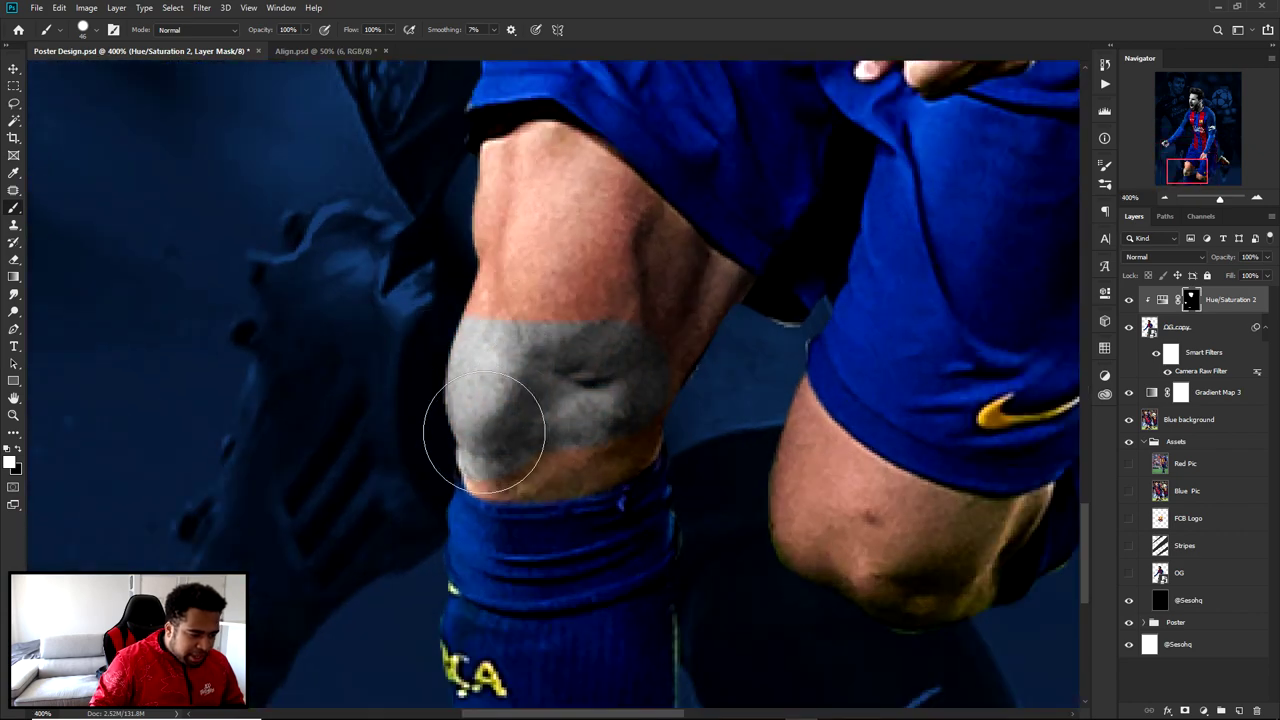
{"action": "mouse_move", "coordinate": [626, 419]}
{"action": "left_mouse_down"}
{"action": "mouse_move", "coordinate": [486, 434]}
{"action": "mouse_move", "coordinate": [543, 434]}
{"action": "mouse_move", "coordinate": [651, 371]}
{"action": "mouse_move", "coordinate": [531, 262]}
{"action": "mouse_move", "coordinate": [529, 180]}
{"action": "mouse_move", "coordinate": [543, 177]}
{"action": "mouse_move", "coordinate": [706, 313]}
{"action": "mouse_move", "coordinate": [637, 248]}
{"action": "mouse_move", "coordinate": [512, 174]}
{"action": "left_mouse_up"}
{"action": "left_click_drag", "start_coordinate": [615, 254], "coordinate": [517, 394]}
- Paint white on the mask over the fist in front of the shorts, and touch up its edges in black with an 11-pixel brush
{"action": "mouse_move", "coordinate": [711, 304]}
{"action": "left_mouse_down"}
{"action": "mouse_move", "coordinate": [526, 544]}
{"action": "mouse_move", "coordinate": [501, 553]}
{"action": "left_mouse_up"}
{"action": "key", "text": "ctrl+plus"}
{"action": "scroll", "coordinate": [662, 342], "scroll_direction": "up", "scroll_amount": 1}
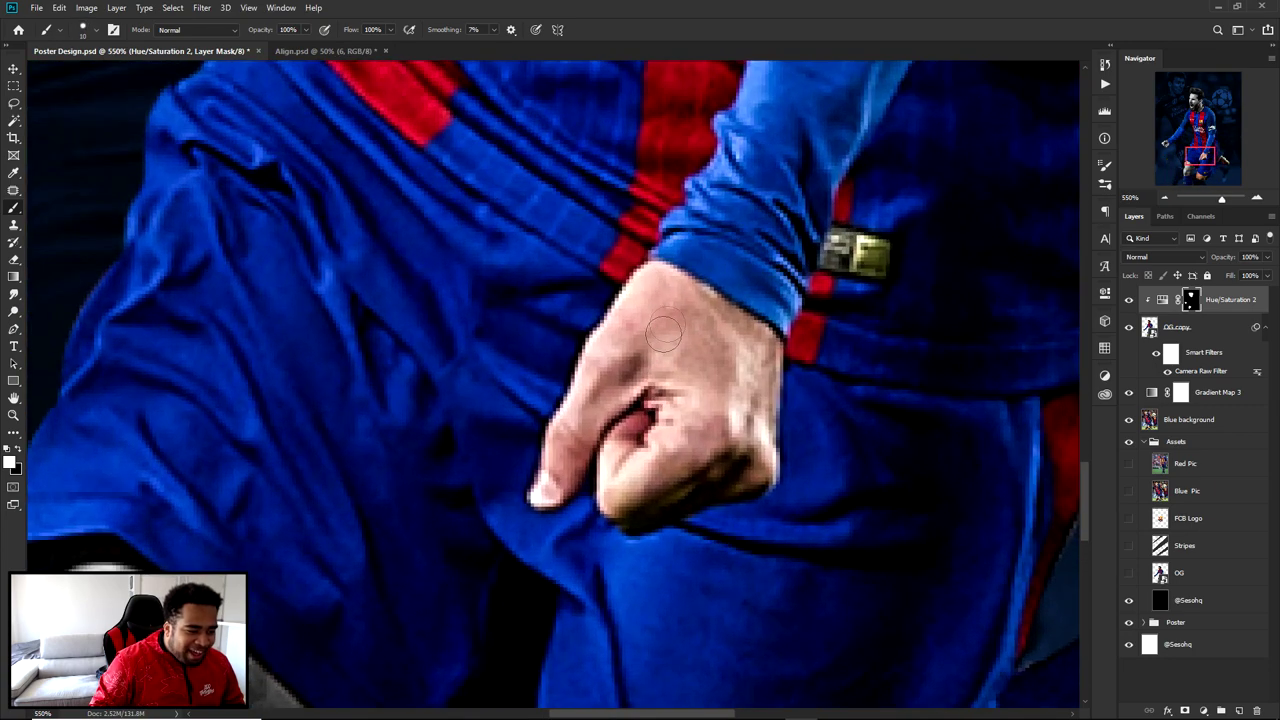
{"action": "mouse_move", "coordinate": [652, 277]}
{"action": "left_mouse_down"}
{"action": "mouse_move", "coordinate": [670, 305]}
{"action": "mouse_move", "coordinate": [650, 340]}
{"action": "mouse_move", "coordinate": [590, 380]}
{"action": "mouse_move", "coordinate": [676, 327]}
{"action": "left_mouse_up"}
{"action": "mouse_move", "coordinate": [745, 350]}
{"action": "left_mouse_down"}
{"action": "mouse_move", "coordinate": [741, 460]}
{"action": "mouse_move", "coordinate": [659, 482]}
{"action": "mouse_move", "coordinate": [706, 391]}
{"action": "mouse_move", "coordinate": [627, 472]}
{"action": "left_mouse_up"}
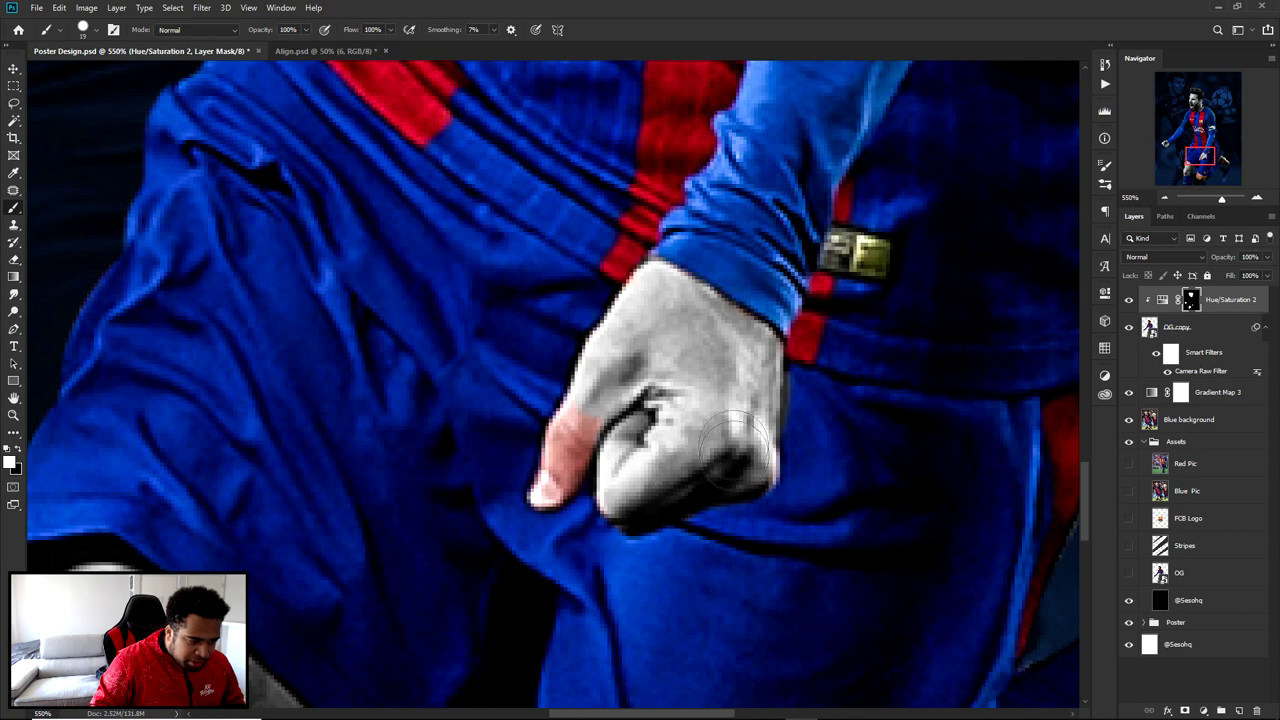
{"action": "mouse_move", "coordinate": [589, 426]}
{"action": "left_mouse_down"}
{"action": "mouse_move", "coordinate": [556, 464]}
{"action": "mouse_move", "coordinate": [578, 460]}
{"action": "mouse_move", "coordinate": [557, 490]}
{"action": "left_mouse_up"}
{"action": "right_click", "coordinate": [563, 471], "text": "alt"}
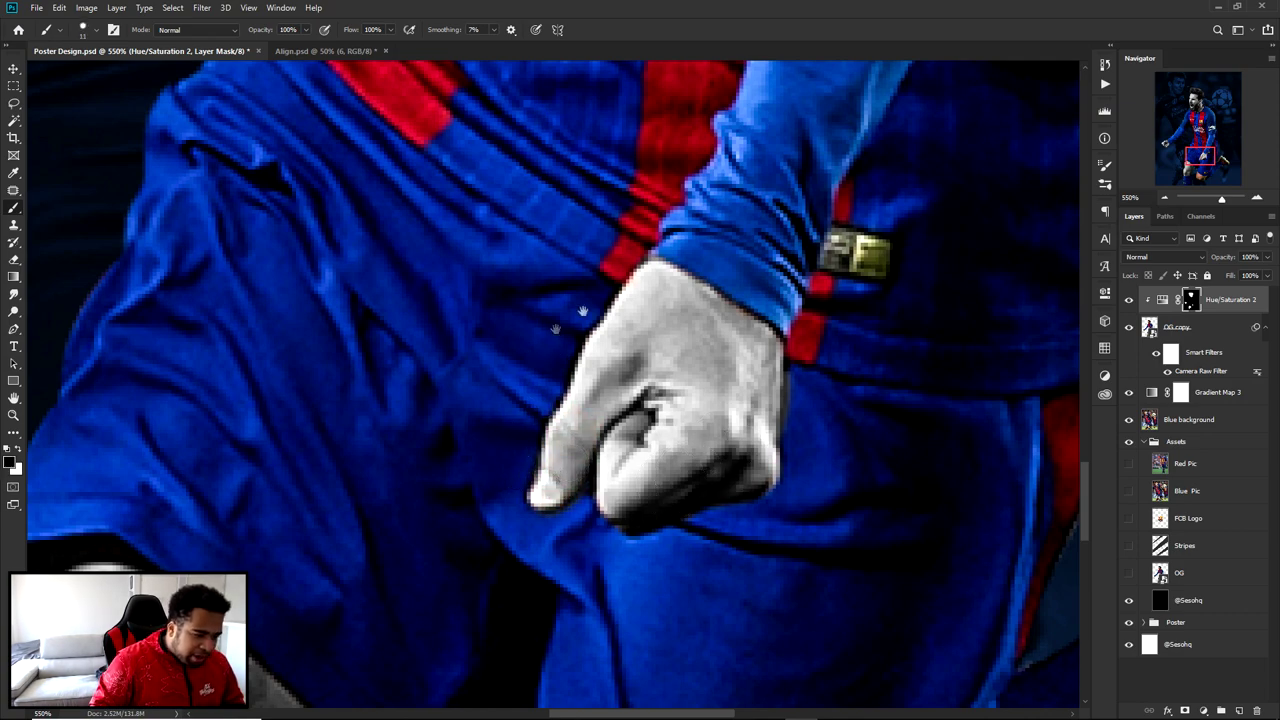
{"action": "left_click_drag", "start_coordinate": [790, 150], "coordinate": [590, 540]}
{"action": "left_click_drag", "start_coordinate": [730, 80], "coordinate": [651, 470]}
- Paint white on the mask over the bent leg's knee, using an 11-pixel brush along the shorts' hem
{"action": "scroll", "coordinate": [652, 470], "scroll_direction": "down", "scroll_amount": 4}
{"action": "left_click_drag", "start_coordinate": [692, 690], "coordinate": [660, 468]}
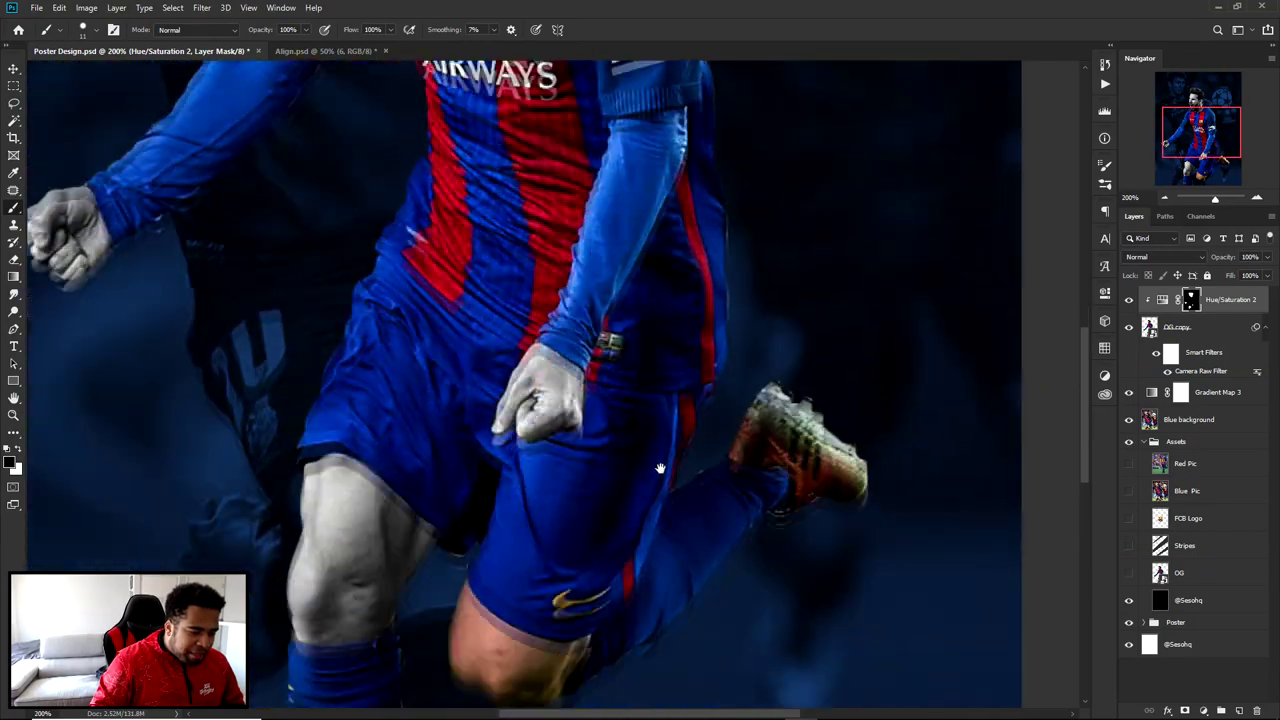
{"action": "scroll", "coordinate": [660, 468], "scroll_direction": "down", "scroll_amount": 5}
{"action": "scroll", "coordinate": [590, 380], "scroll_direction": "up", "scroll_amount": 5}
{"action": "key", "text": "x"}
{"action": "left_click_drag", "start_coordinate": [486, 329], "coordinate": [709, 500]}
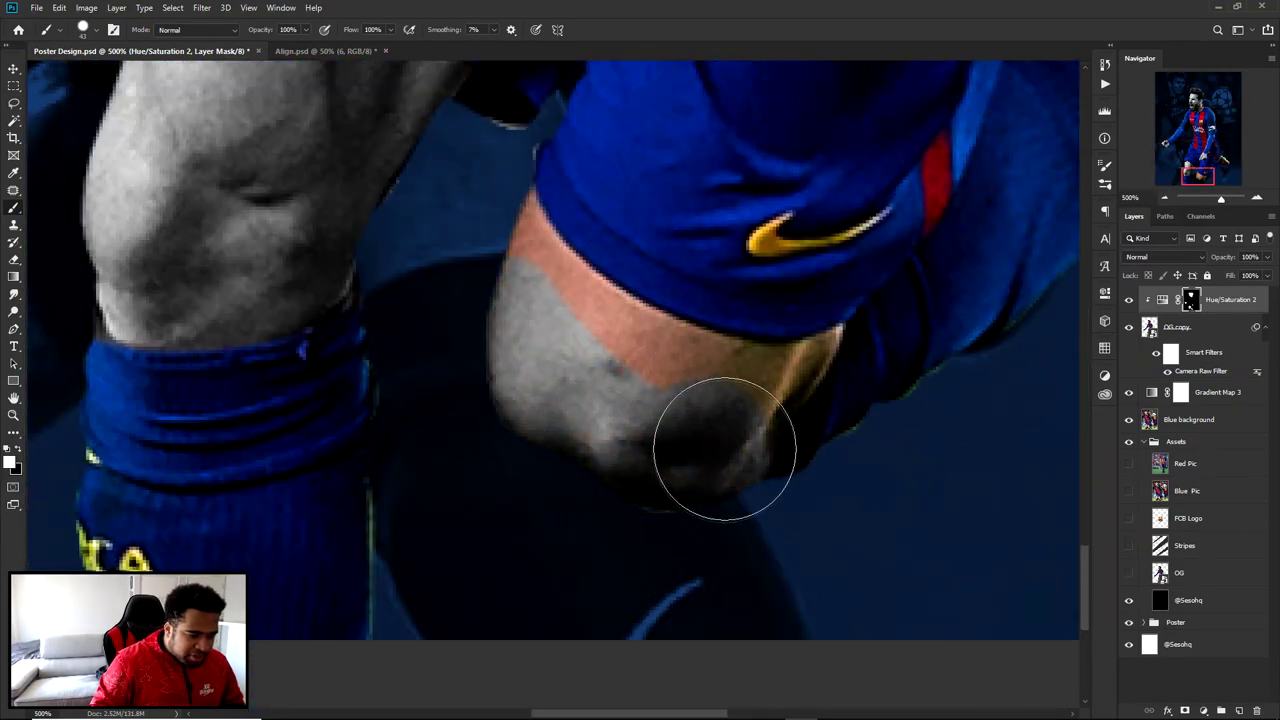
{"action": "left_click_drag", "start_coordinate": [725, 449], "coordinate": [494, 251]}
{"action": "left_click_drag", "start_coordinate": [736, 414], "coordinate": [662, 414]}
{"action": "left_click_drag", "start_coordinate": [662, 350], "coordinate": [794, 366]}
{"action": "right_click", "coordinate": [751, 380], "text": "alt"}
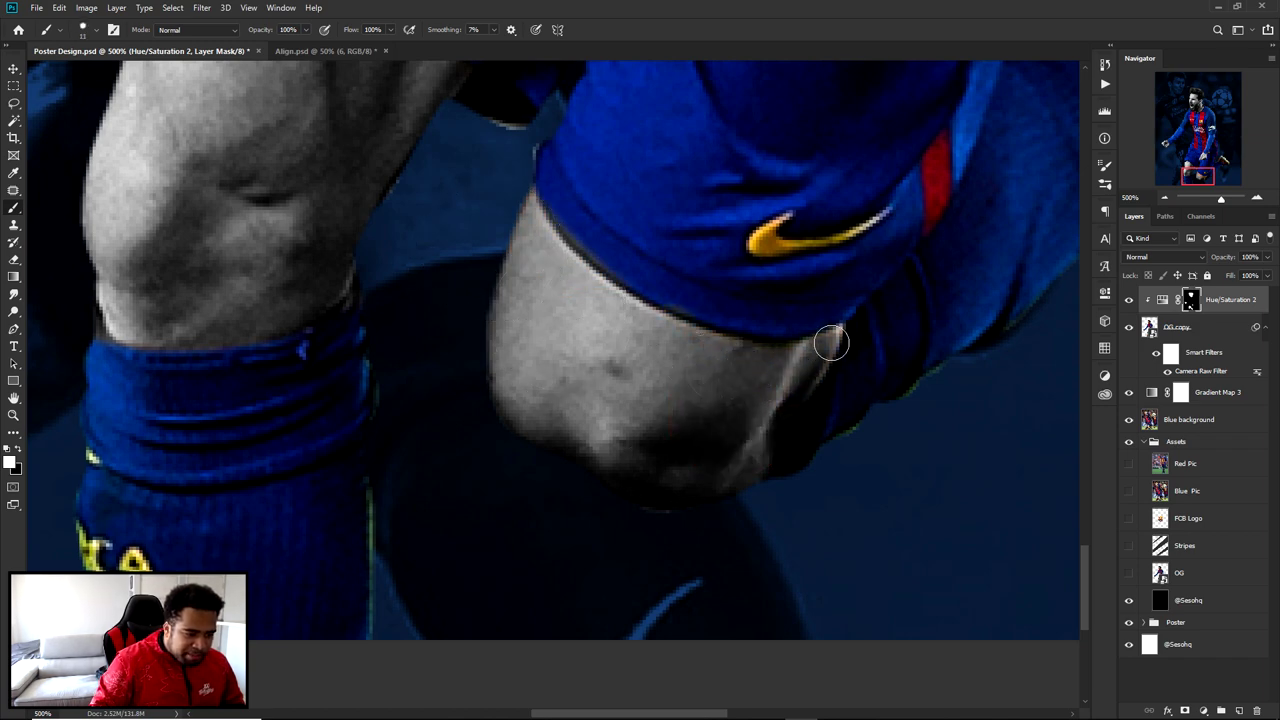
- Paint white on the mask over the raised football boot with a 74-pixel brush
{"action": "scroll", "coordinate": [830, 344], "scroll_direction": "down", "scroll_amount": 2}
{"action": "left_click_drag", "start_coordinate": [825, 339], "coordinate": [650, 448]}
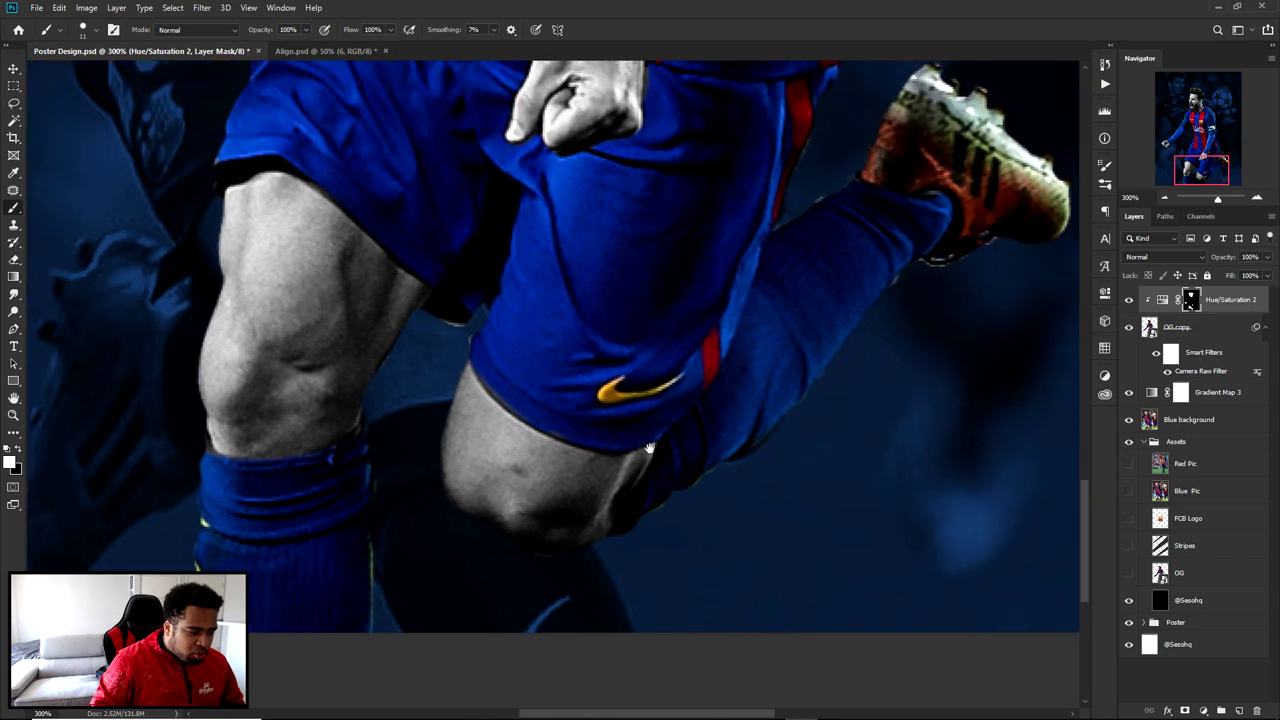
{"action": "left_click_drag", "start_coordinate": [915, 222], "coordinate": [648, 458]}
{"action": "mouse_move", "coordinate": [749, 335]}
{"action": "left_mouse_down"}
{"action": "mouse_move", "coordinate": [766, 371]}
{"action": "mouse_move", "coordinate": [674, 331]}
{"action": "mouse_move", "coordinate": [640, 354]}
{"action": "mouse_move", "coordinate": [729, 358]}
{"action": "mouse_move", "coordinate": [785, 409]}
{"action": "mouse_move", "coordinate": [777, 460]}
{"action": "mouse_move", "coordinate": [731, 543]}
{"action": "mouse_move", "coordinate": [784, 424]}
{"action": "left_mouse_up"}
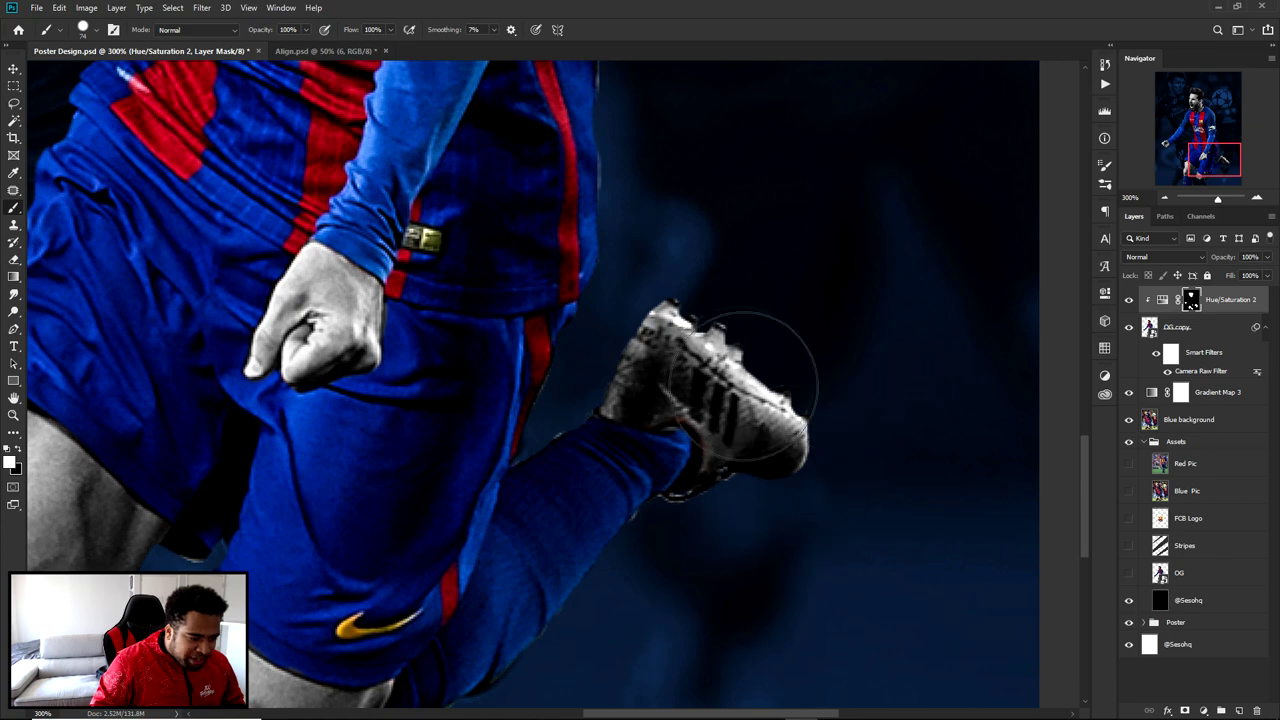
- Dab black on the mask over the fist in front of the shorts, and cover the dab with white using a 13-pixel brush
{"action": "key", "text": "ctrl+1"}
{"action": "key", "text": "v"}
{"action": "scroll", "coordinate": [645, 335], "scroll_direction": "up", "scroll_amount": 6}
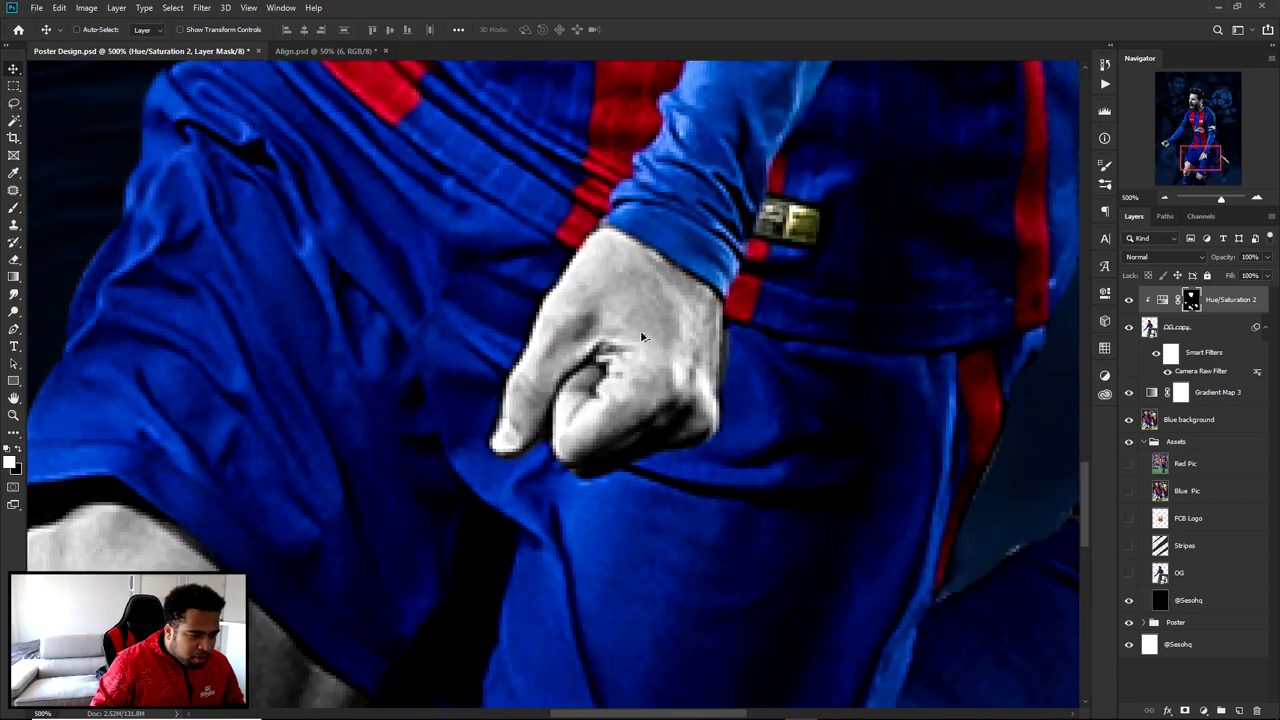
{"action": "key", "text": "b"}
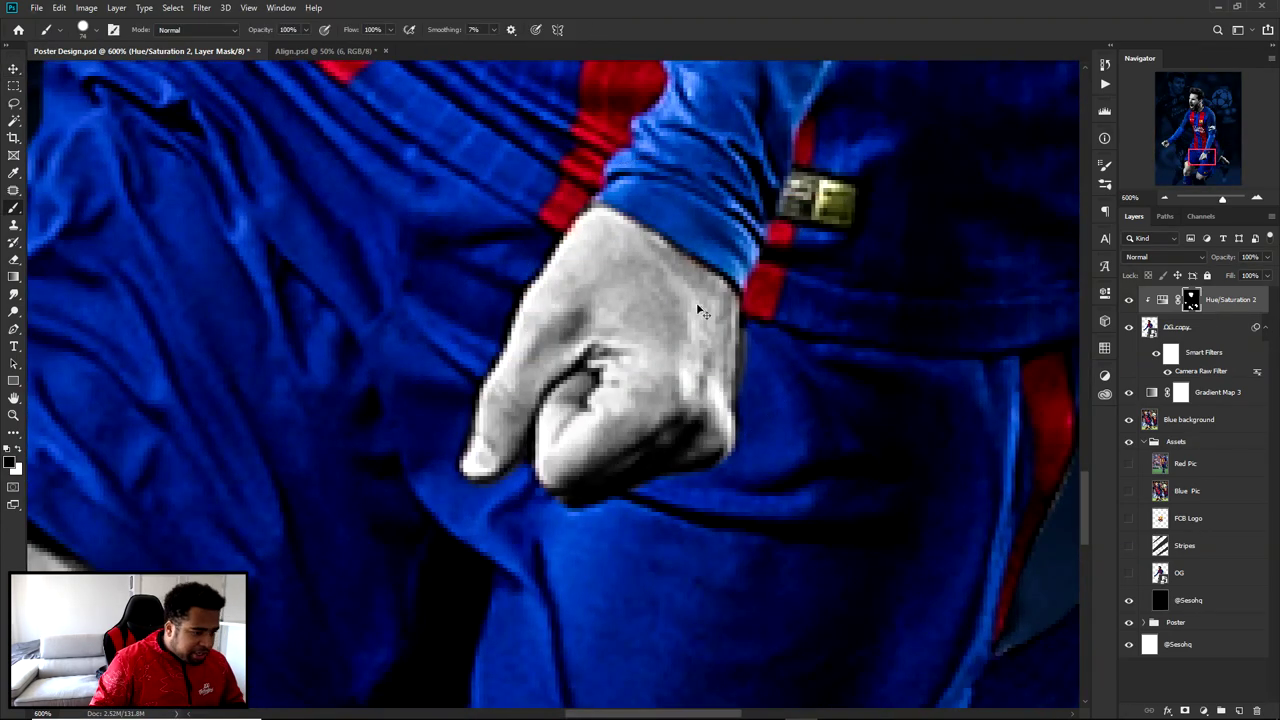
{"action": "key", "text": "z"}
{"action": "left_click", "coordinate": [650, 303]}
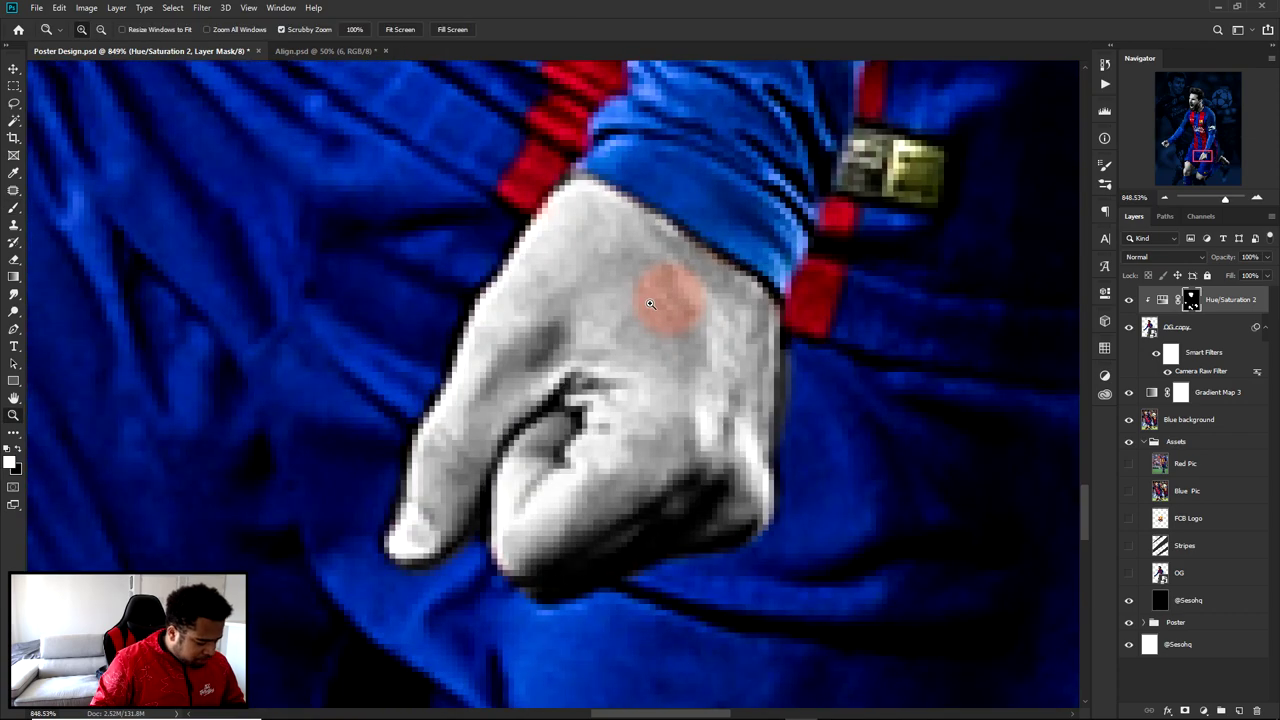
{"action": "key", "text": "b"}
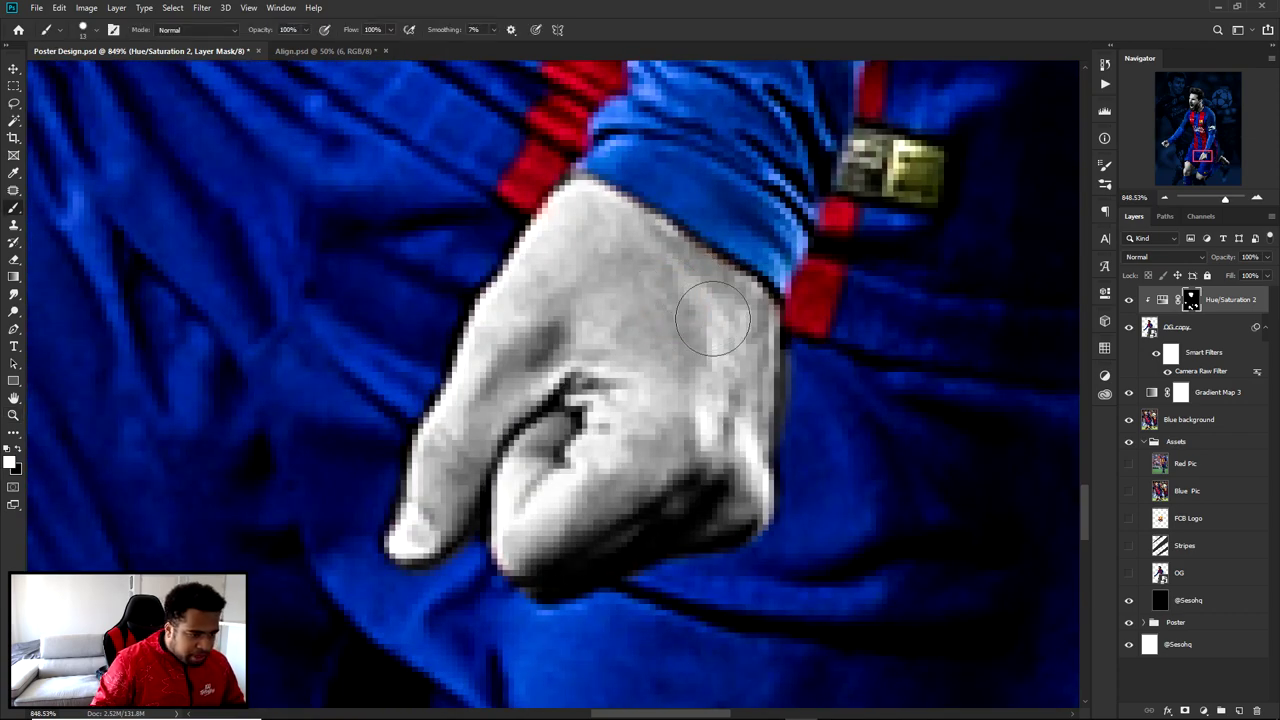
{"action": "scroll", "coordinate": [566, 304], "scroll_direction": "down", "scroll_amount": 8}
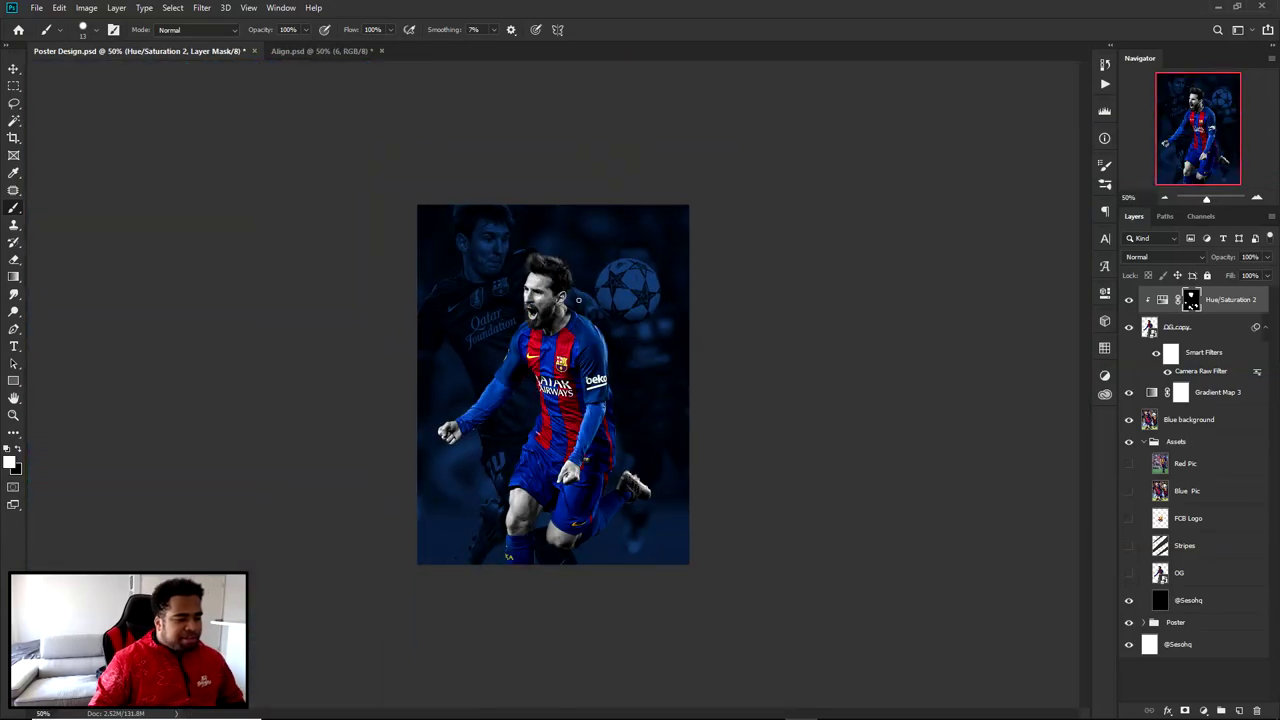
{"action": "key", "text": "v"}
{"action": "key", "text": "ctrl+plus"}
{"action": "key", "text": "ctrl+plus"}
{"action": "left_click_drag", "start_coordinate": [545, 486], "coordinate": [549, 390]}
{"action": "key", "text": "ctrl+minus"}
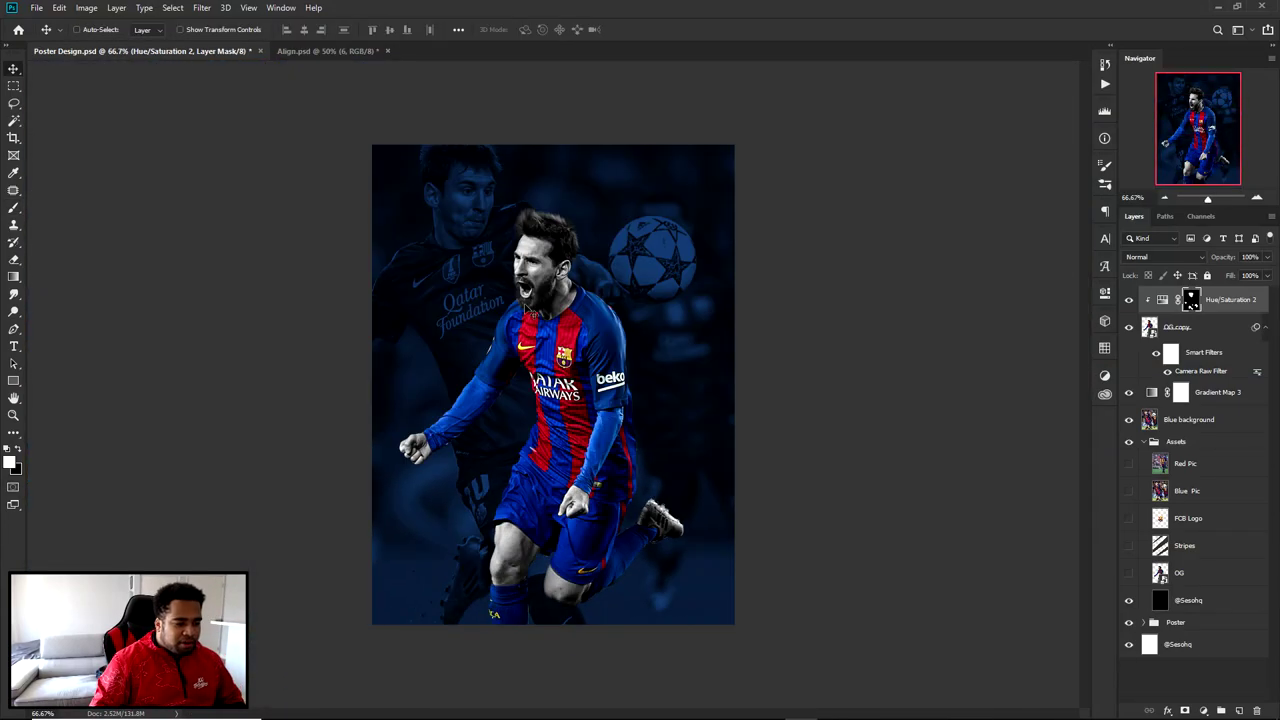
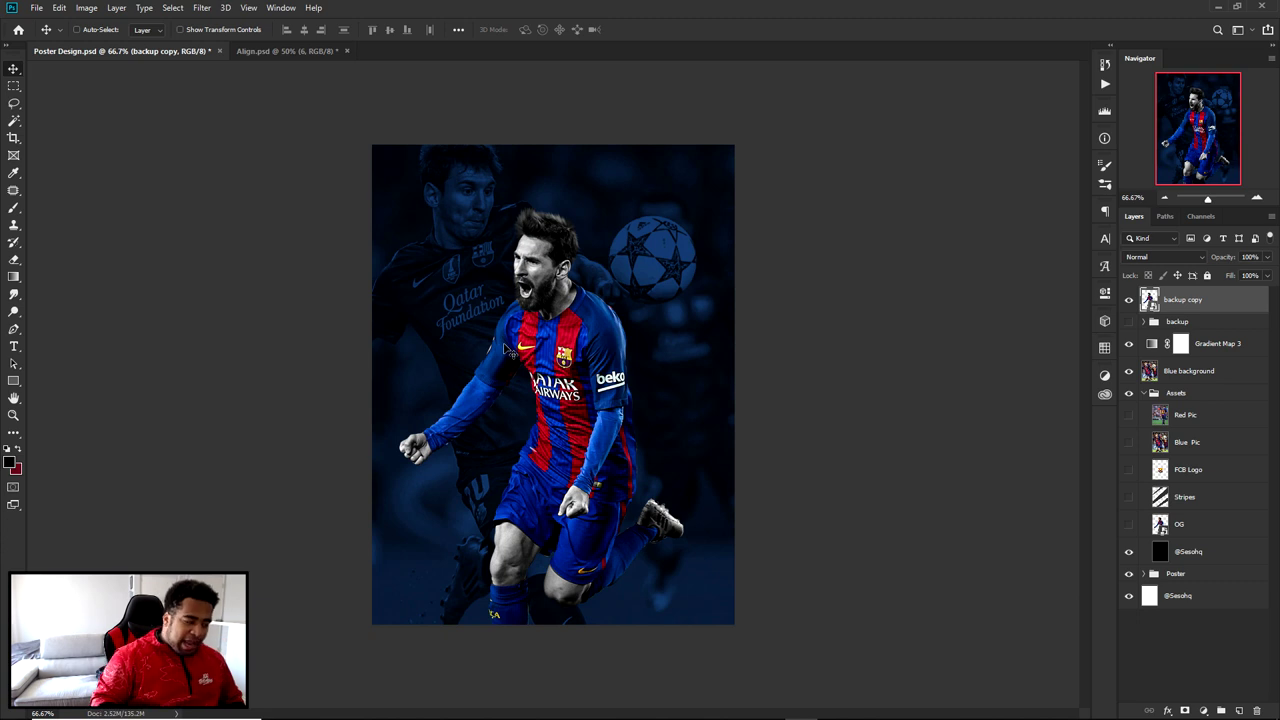
- Apply the Camera Raw Filter to the backup copy smart object with its default settings
{"action": "left_click", "coordinate": [201, 8]}
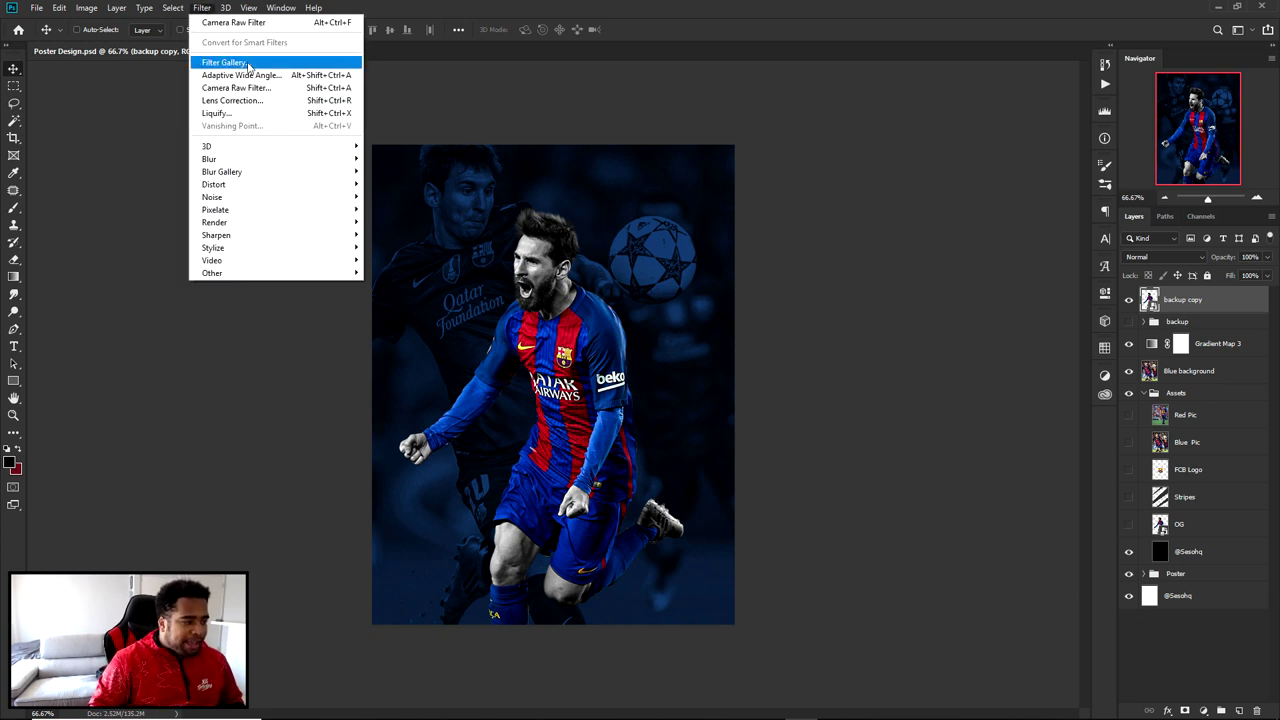
{"action": "left_click", "coordinate": [246, 27]}
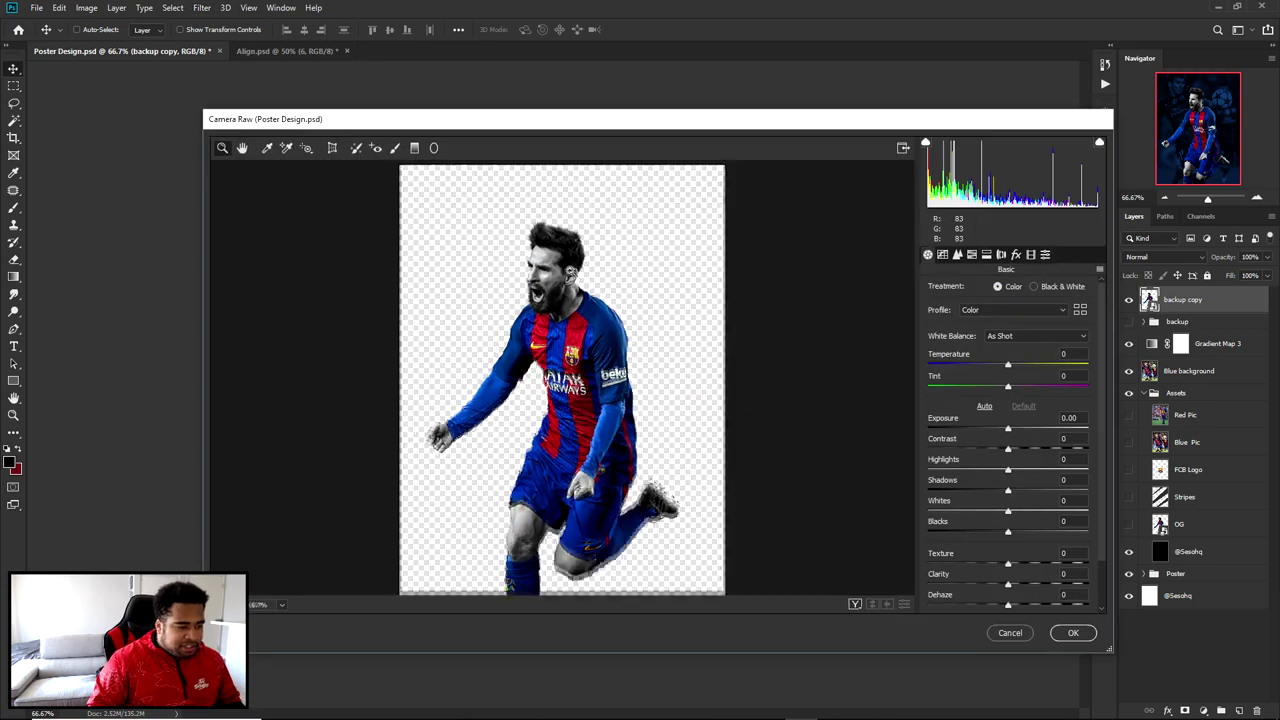
{"action": "scroll", "coordinate": [665, 420], "scroll_direction": "up", "scroll_amount": 5}
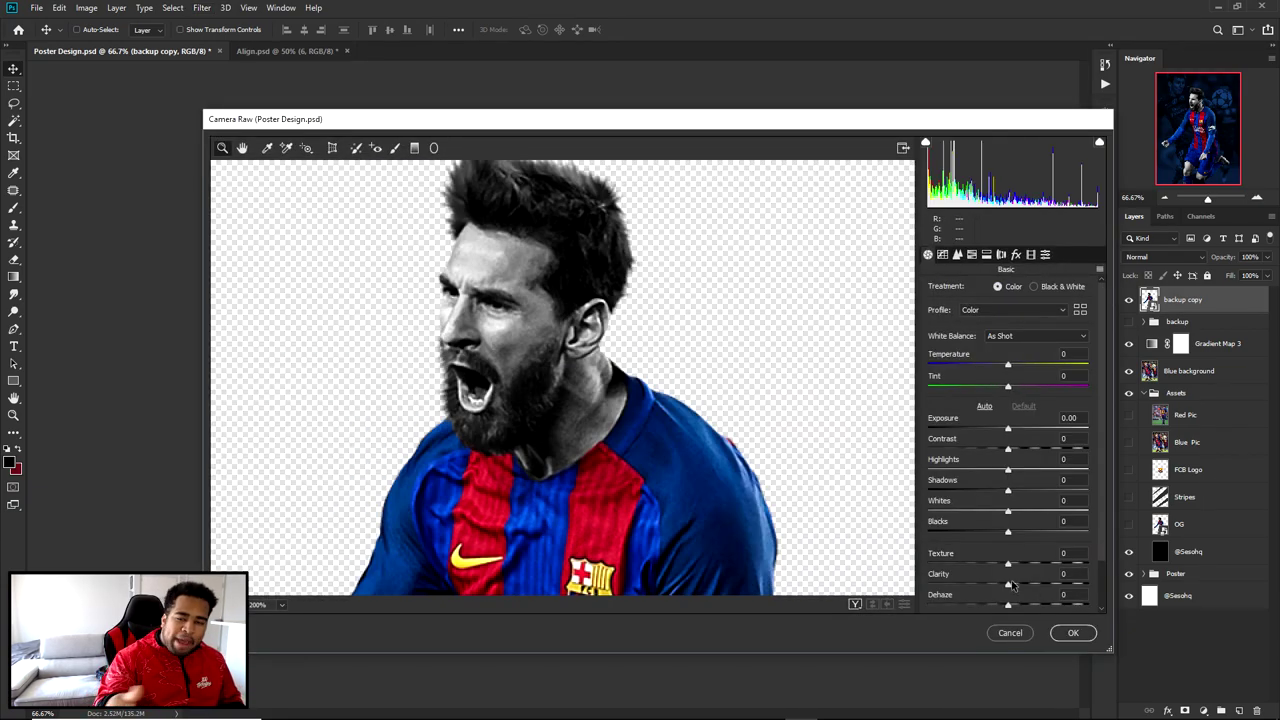
{"action": "left_click", "coordinate": [1073, 632]}
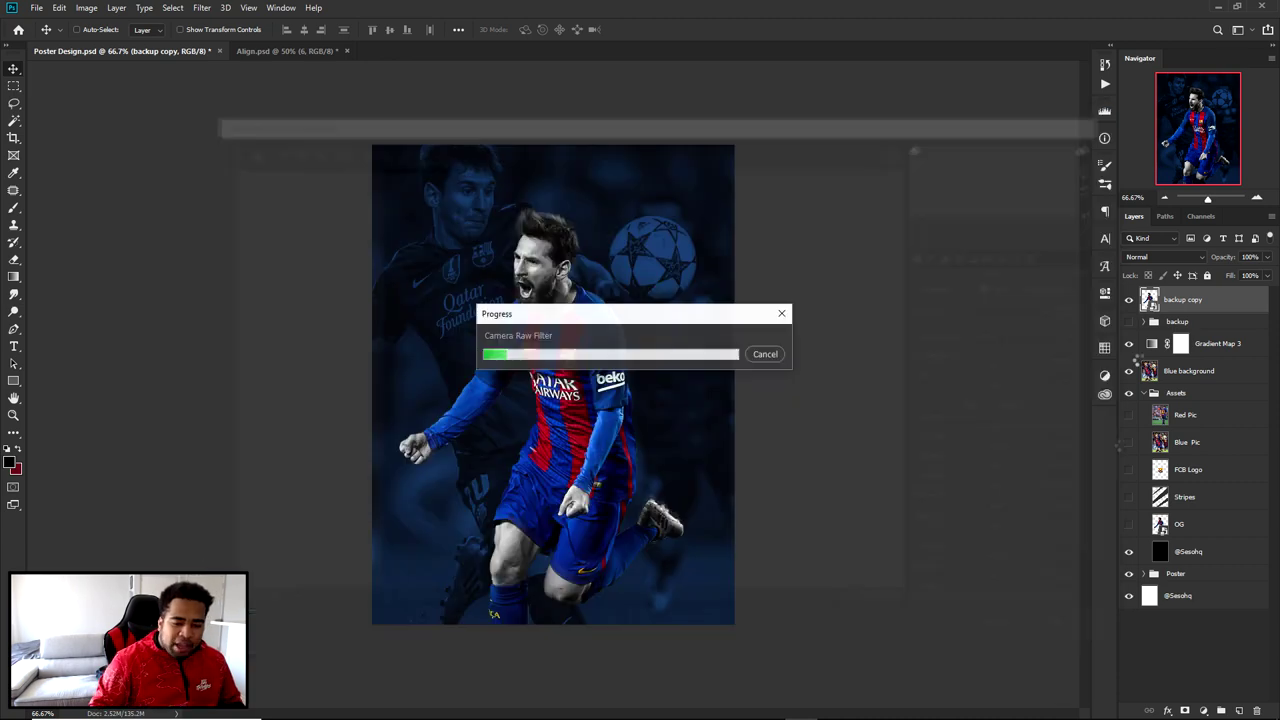
- Open the backup copy smart object's contents, expand its layer group, and save and close it
{"action": "double_click", "coordinate": [1152, 305]}
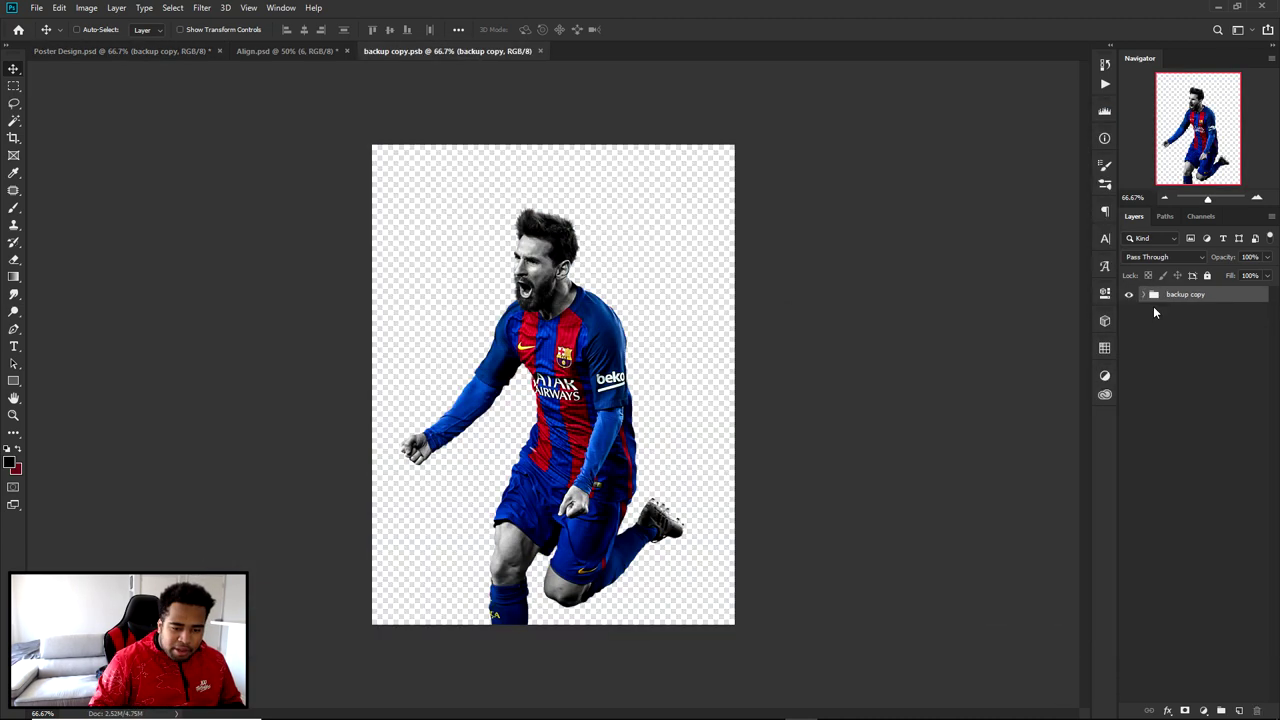
{"action": "left_click", "coordinate": [1145, 297]}
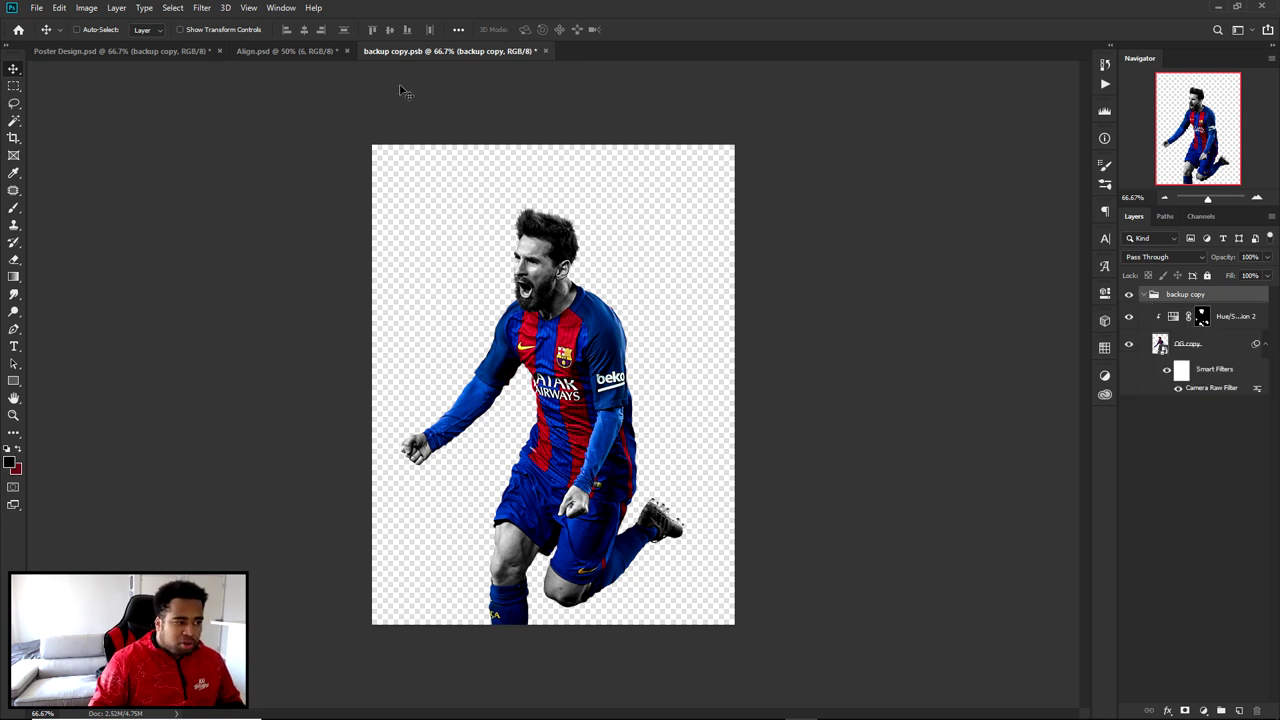
{"action": "key", "text": "ctrl+s"}
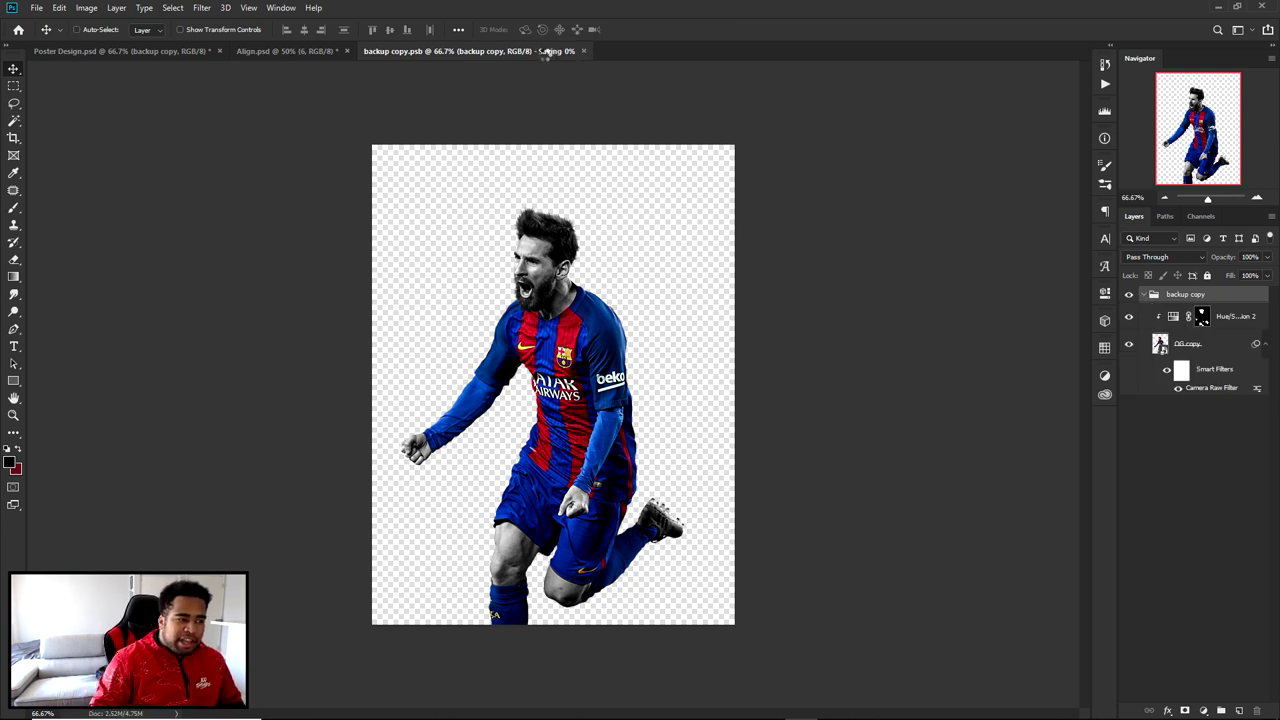
{"action": "left_click", "coordinate": [541, 51]}
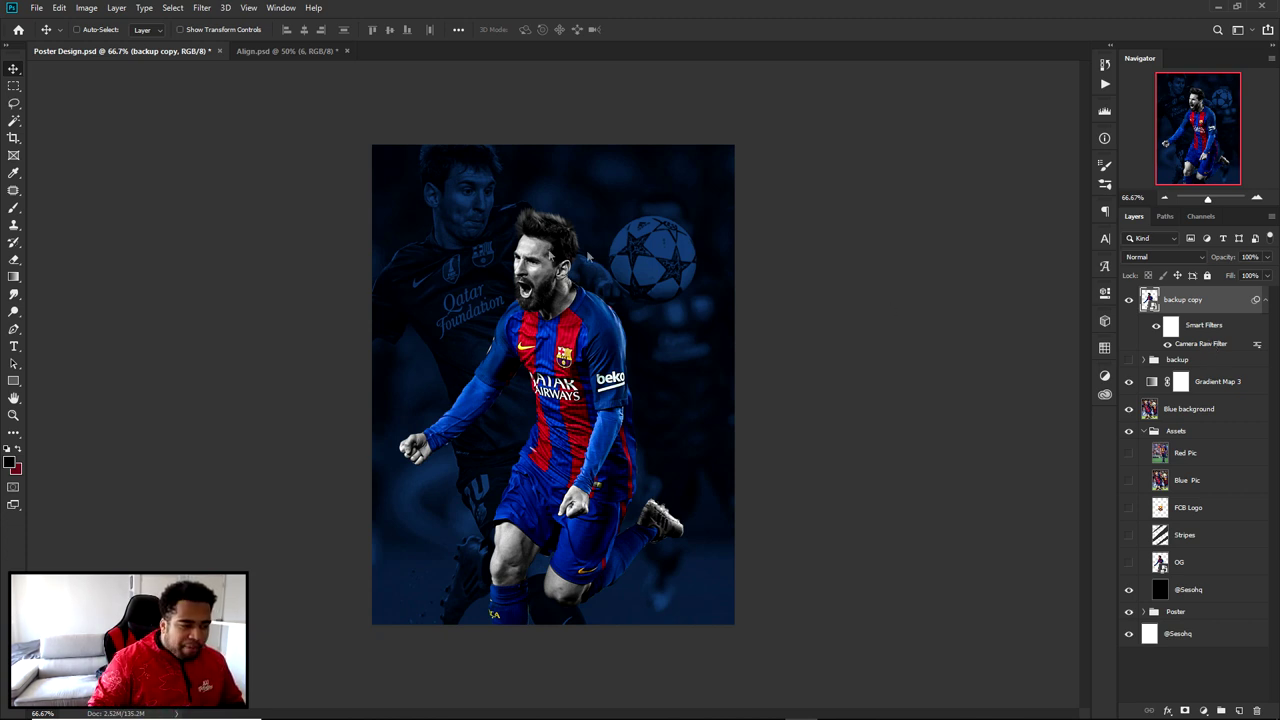
- Open the Camera Raw Filter for the backup copy layer and set Clarity to +38
{"action": "key", "text": "ctrl+shift+a"}
{"action": "left_click", "coordinate": [562, 300]}
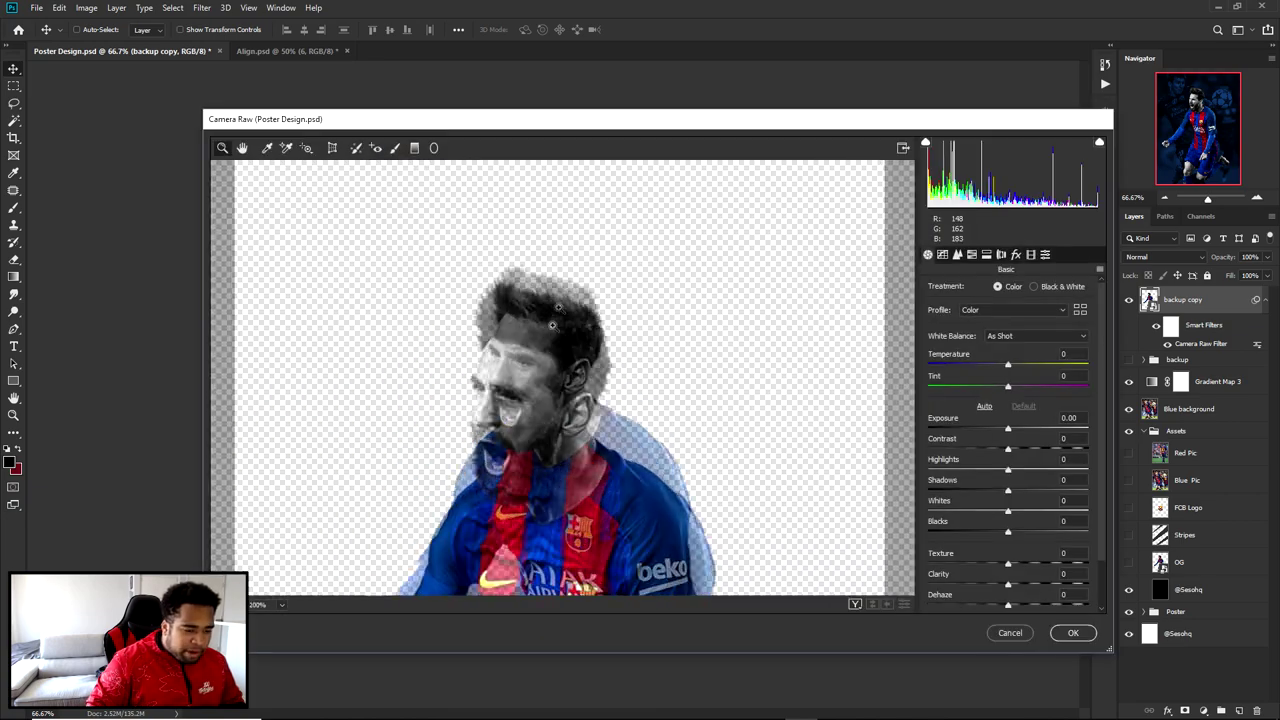
{"action": "left_click_drag", "start_coordinate": [1008, 584], "coordinate": [1041, 587]}
{"action": "left_click_drag", "start_coordinate": [566, 478], "coordinate": [660, 398]}
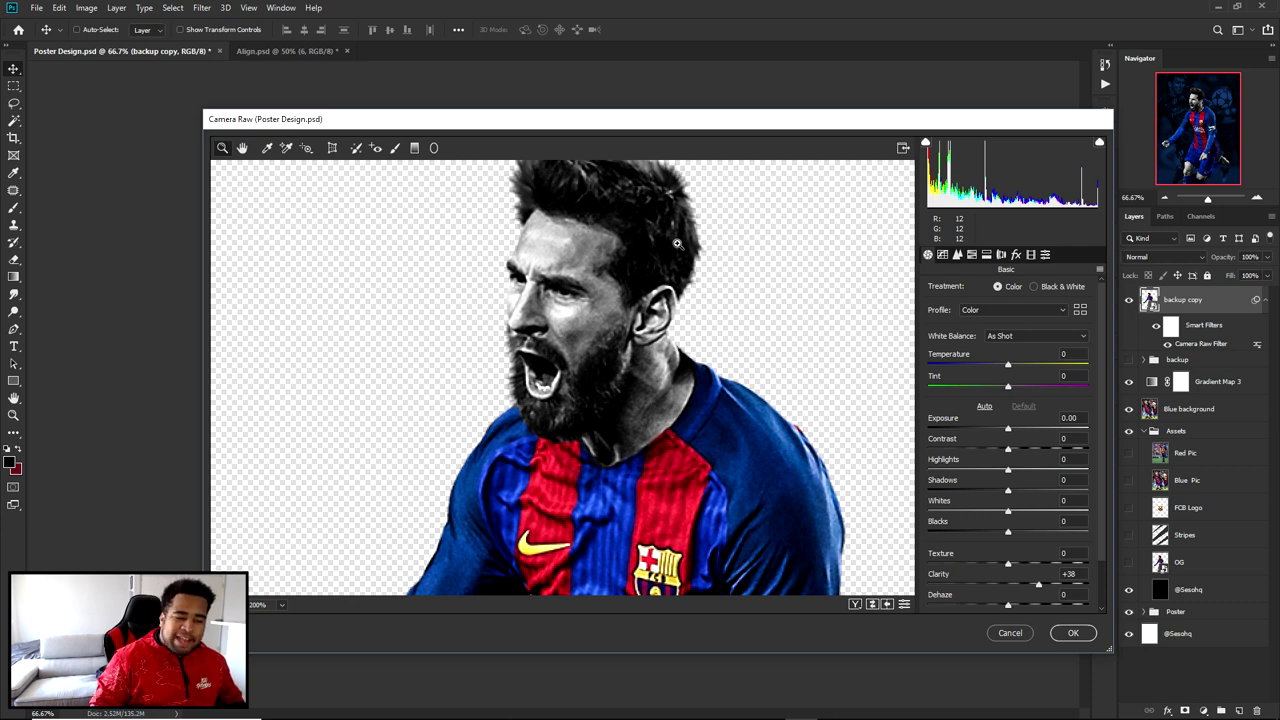
- Try Highlights at +89, then set Highlights to -2, Shadows to +6 and Blacks to -5
{"action": "left_click_drag", "start_coordinate": [1008, 469], "coordinate": [1080, 470]}
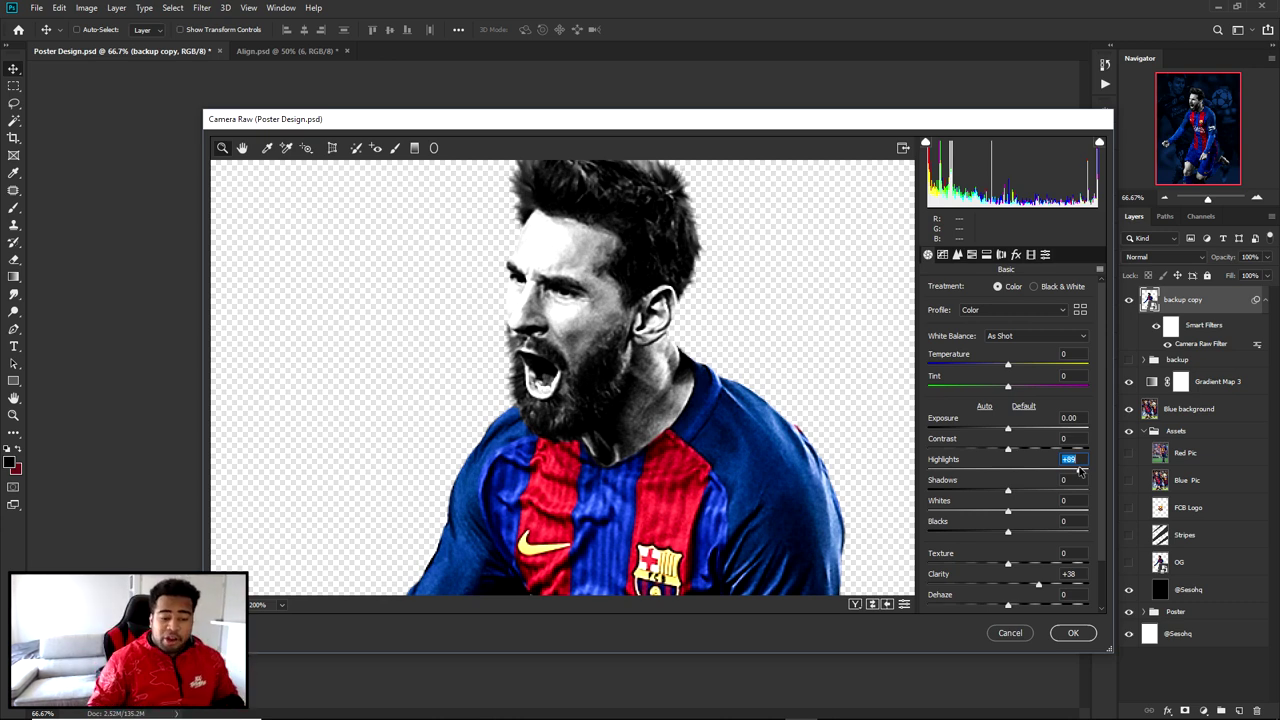
{"action": "left_click_drag", "start_coordinate": [1078, 470], "coordinate": [1007, 478]}
{"action": "mouse_move", "coordinate": [1009, 530]}
{"action": "left_mouse_down"}
{"action": "mouse_move", "coordinate": [1066, 535]}
{"action": "mouse_move", "coordinate": [1012, 535]}
{"action": "left_mouse_up"}
{"action": "mouse_move", "coordinate": [1008, 490]}
{"action": "left_mouse_down"}
{"action": "mouse_move", "coordinate": [1040, 497]}
{"action": "mouse_move", "coordinate": [1013, 505]}
{"action": "left_mouse_up"}
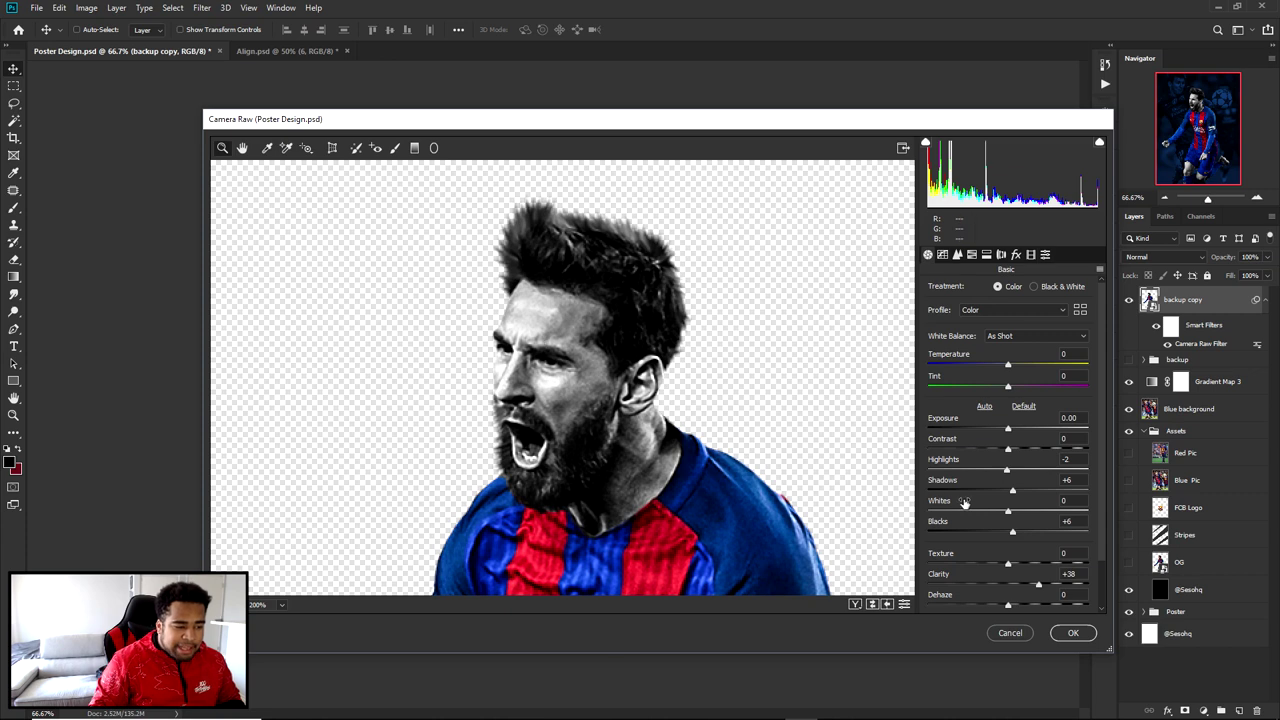
{"action": "mouse_move", "coordinate": [1012, 531]}
{"action": "left_mouse_down"}
{"action": "mouse_move", "coordinate": [990, 535]}
{"action": "mouse_move", "coordinate": [1005, 533]}
{"action": "left_mouse_up"}
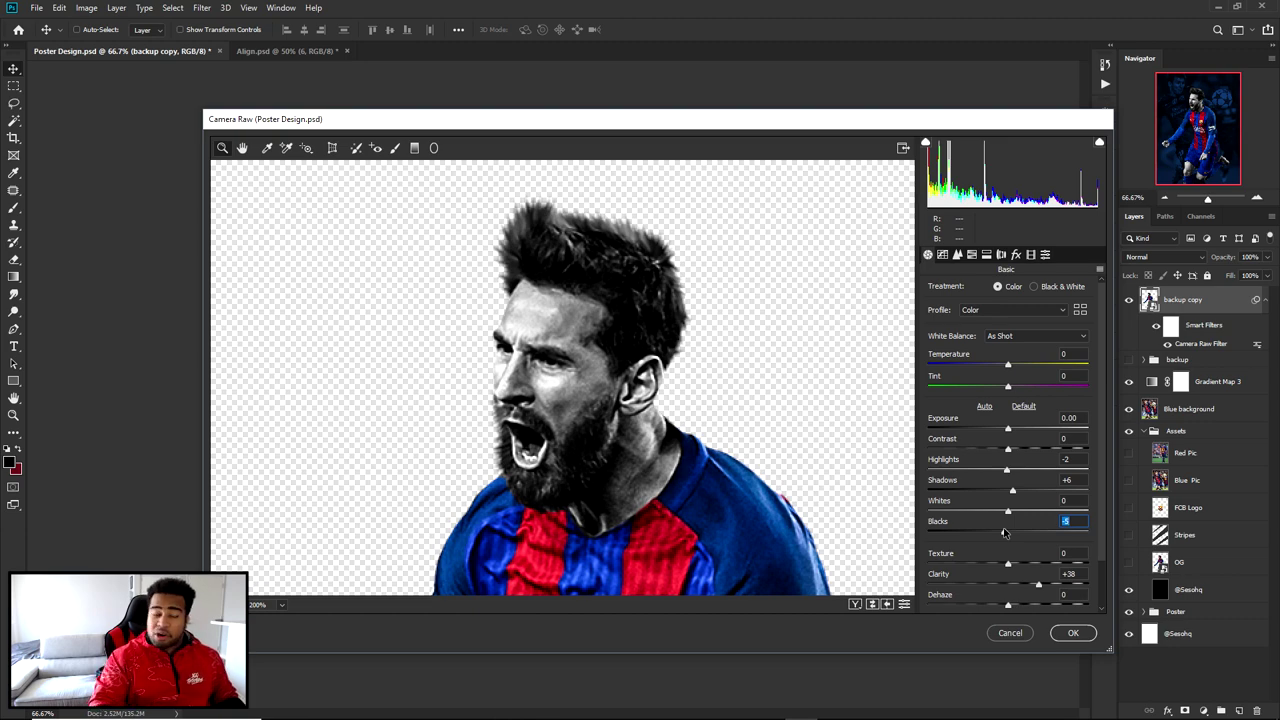
- Paint over the player's hair with the Adjustment Brush, undoing the last stroke
{"action": "left_click", "coordinate": [395, 148]}
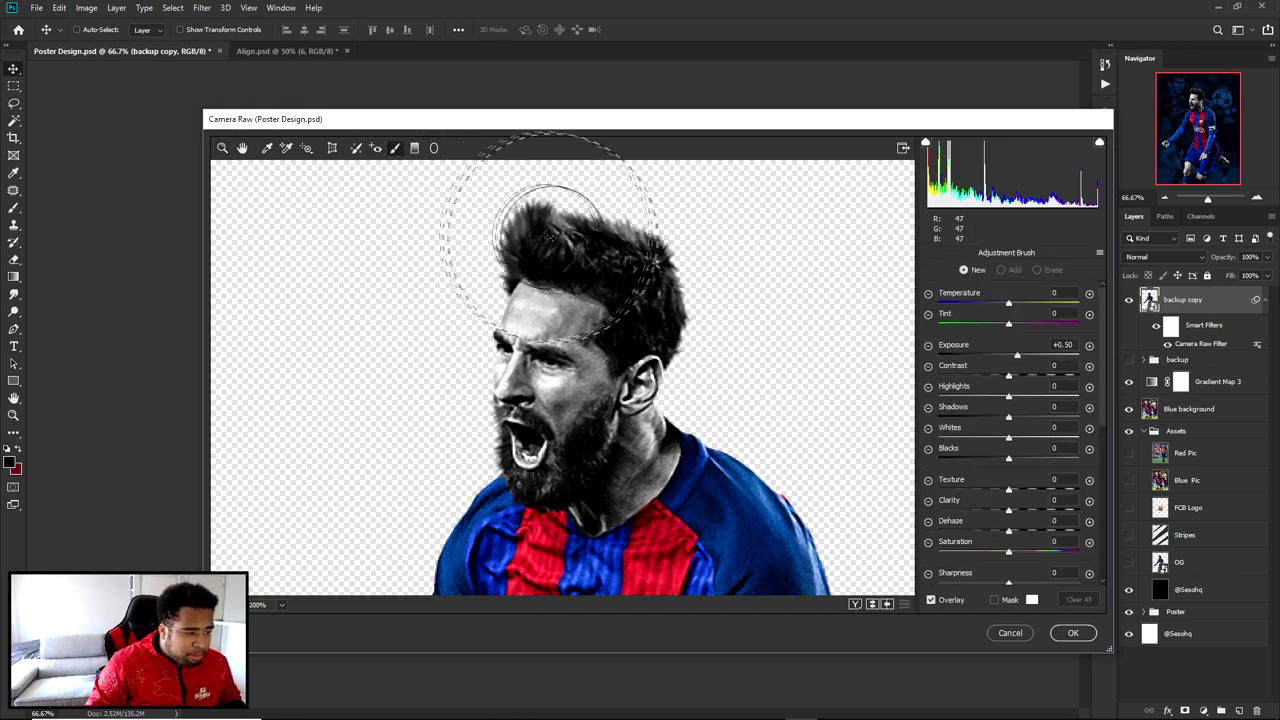
{"action": "scroll", "coordinate": [584, 250], "scroll_direction": "down", "scroll_amount": 3}
{"action": "scroll", "coordinate": [583, 254], "scroll_direction": "up", "scroll_amount": 3}
{"action": "scroll", "coordinate": [582, 253], "scroll_direction": "down", "scroll_amount": 2}
{"action": "scroll", "coordinate": [581, 254], "scroll_direction": "up", "scroll_amount": 2}
{"action": "mouse_move", "coordinate": [581, 254]}
{"action": "left_mouse_down"}
{"action": "mouse_move", "coordinate": [545, 253]}
{"action": "mouse_move", "coordinate": [606, 248]}
{"action": "mouse_move", "coordinate": [543, 252]}
{"action": "mouse_move", "coordinate": [581, 255]}
{"action": "mouse_move", "coordinate": [631, 313]}
{"action": "mouse_move", "coordinate": [625, 284]}
{"action": "mouse_move", "coordinate": [588, 260]}
{"action": "mouse_move", "coordinate": [550, 249]}
{"action": "mouse_move", "coordinate": [622, 274]}
{"action": "mouse_move", "coordinate": [494, 243]}
{"action": "mouse_move", "coordinate": [483, 254]}
{"action": "mouse_move", "coordinate": [614, 297]}
{"action": "mouse_move", "coordinate": [597, 344]}
{"action": "mouse_move", "coordinate": [631, 318]}
{"action": "mouse_move", "coordinate": [572, 253]}
{"action": "mouse_move", "coordinate": [689, 316]}
{"action": "mouse_move", "coordinate": [630, 274]}
{"action": "mouse_move", "coordinate": [580, 280]}
{"action": "left_mouse_up"}
{"action": "key", "text": "ctrl+z"}
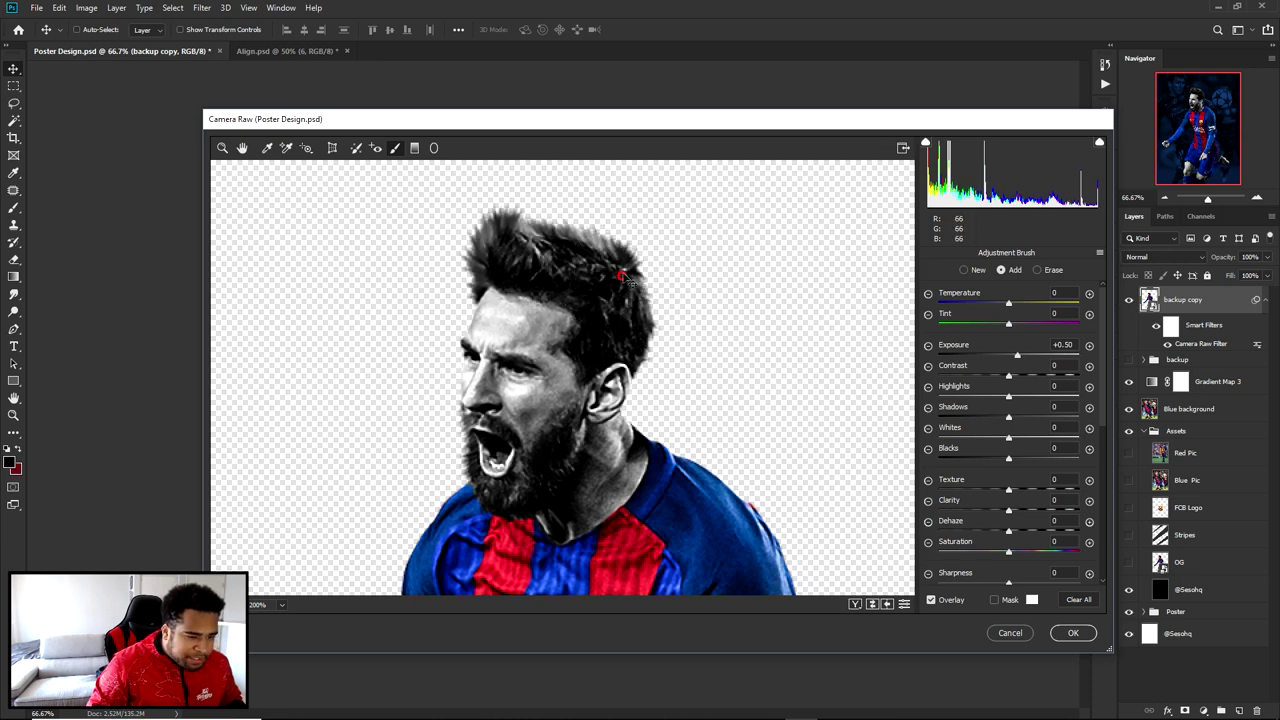
- Set the hair brush adjustment to Exposure +0.05, Shadows +75 and Clarity +18, and apply the Camera Raw filter
{"action": "mouse_move", "coordinate": [1017, 355]}
{"action": "left_mouse_down"}
{"action": "mouse_move", "coordinate": [1107, 365]}
{"action": "mouse_move", "coordinate": [918, 352]}
{"action": "mouse_move", "coordinate": [1112, 363]}
{"action": "mouse_move", "coordinate": [1010, 369]}
{"action": "left_mouse_up"}
{"action": "left_click_drag", "start_coordinate": [1008, 417], "coordinate": [1054, 421]}
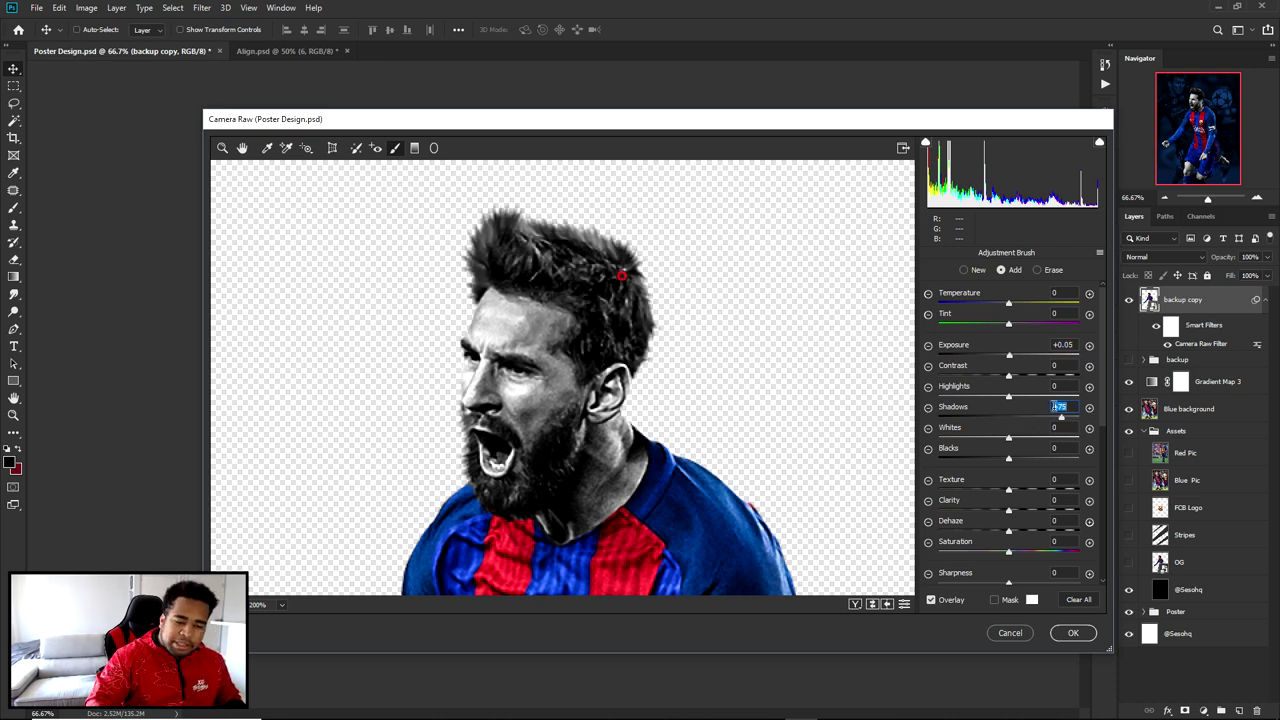
{"action": "scroll", "coordinate": [1035, 450], "scroll_direction": "down", "scroll_amount": 4}
{"action": "mouse_move", "coordinate": [1010, 383]}
{"action": "left_mouse_down"}
{"action": "mouse_move", "coordinate": [1062, 386]}
{"action": "mouse_move", "coordinate": [1021, 386]}
{"action": "left_mouse_up"}
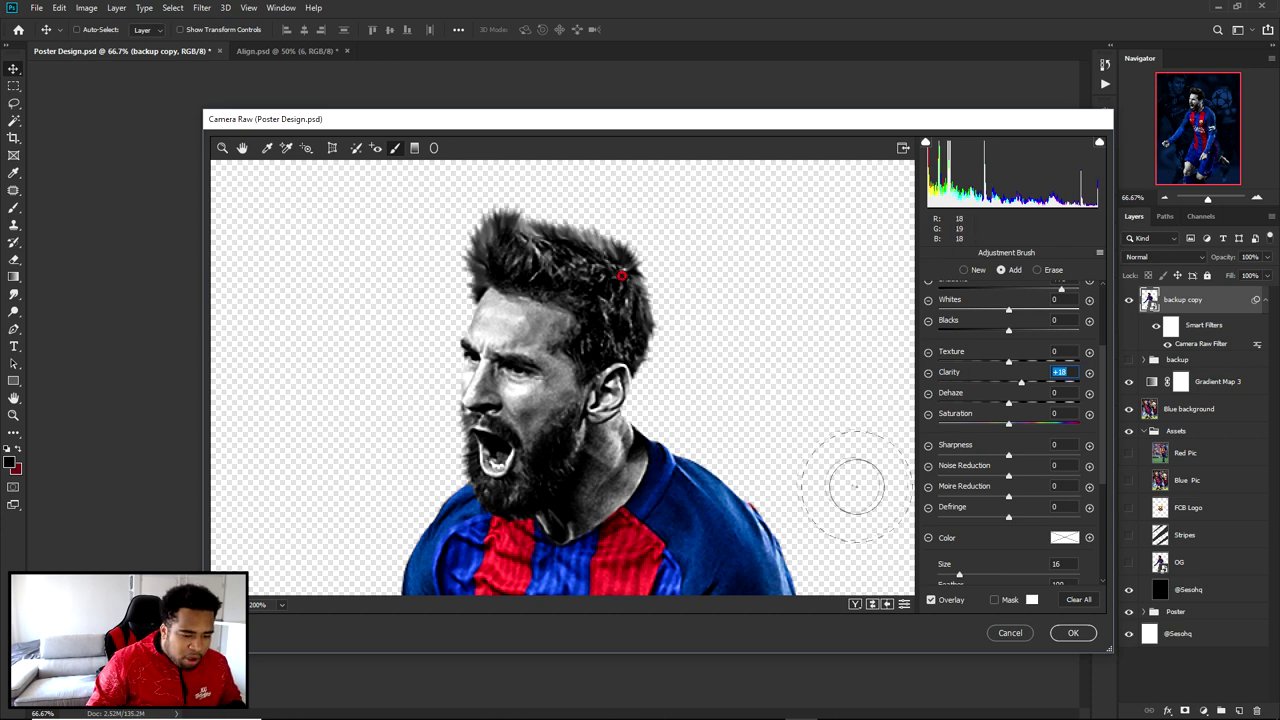
{"action": "scroll", "coordinate": [1001, 584], "scroll_direction": "up", "scroll_amount": 5}
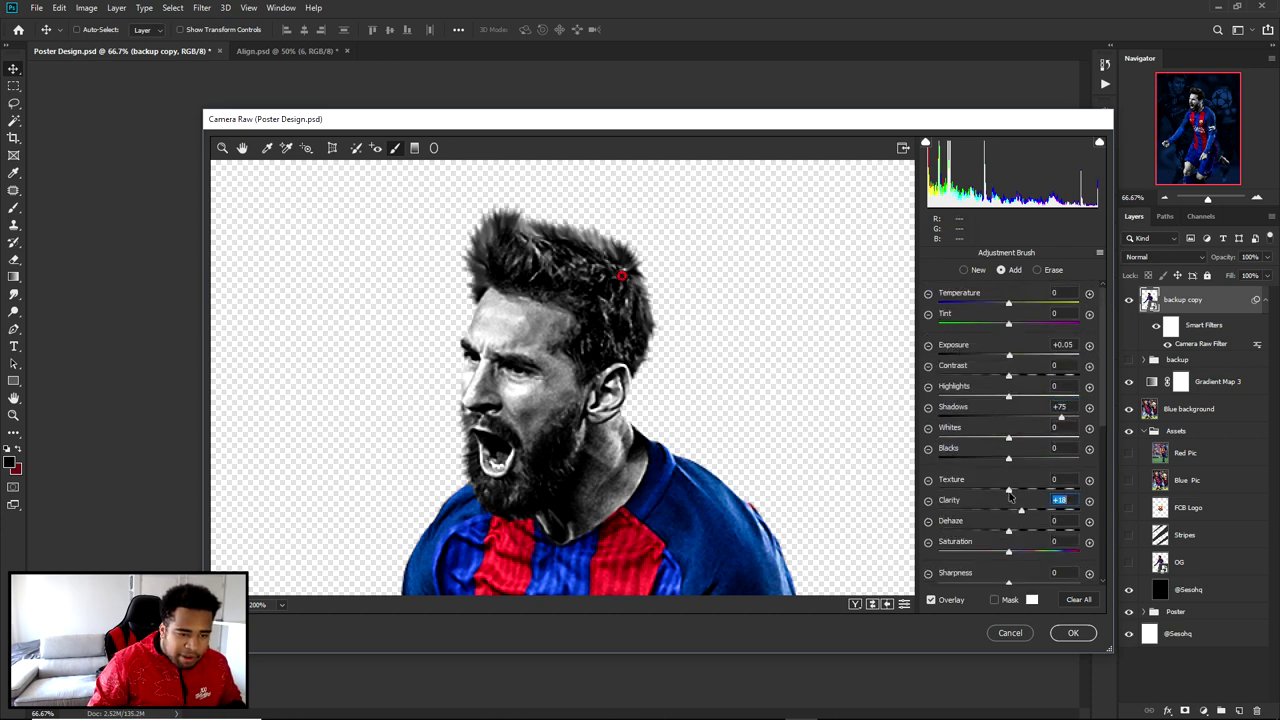
{"action": "mouse_move", "coordinate": [1103, 308]}
{"action": "left_mouse_down"}
{"action": "mouse_move", "coordinate": [1106, 395]}
{"action": "mouse_move", "coordinate": [1106, 320]}
{"action": "left_mouse_up"}
{"action": "left_click", "coordinate": [930, 601]}
{"action": "left_click", "coordinate": [930, 601]}
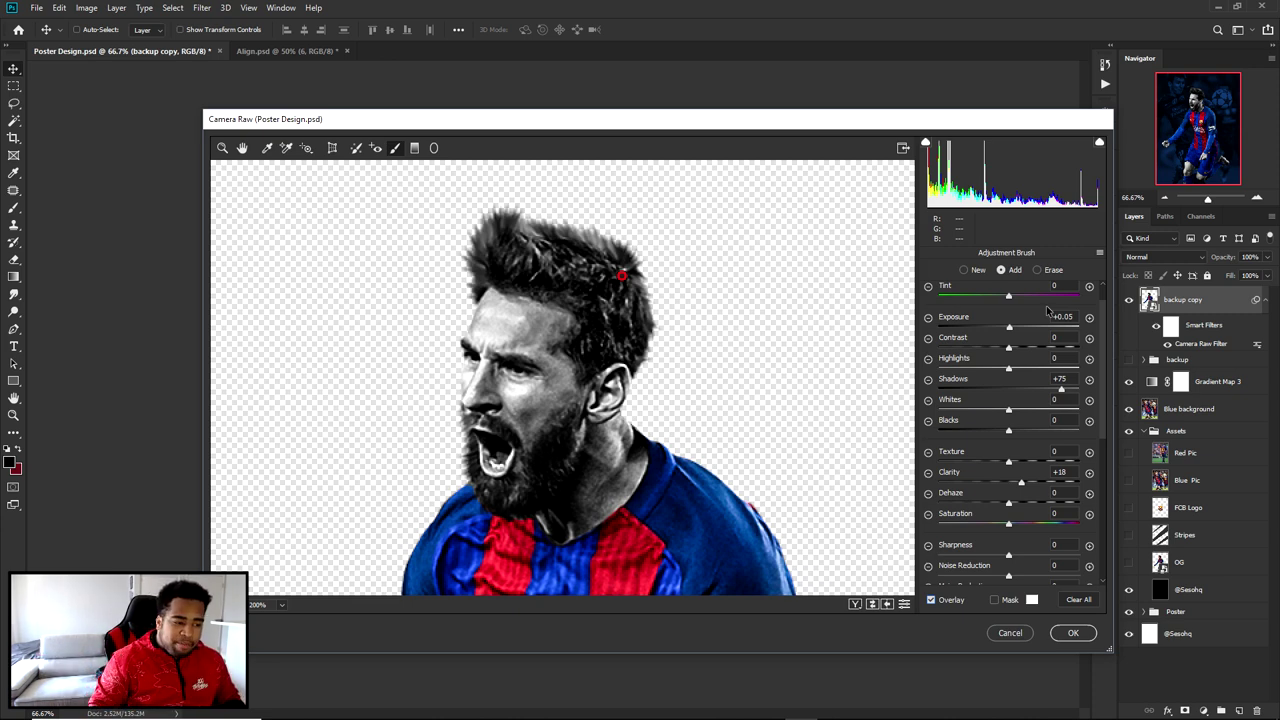
{"action": "left_click", "coordinate": [1085, 630]}
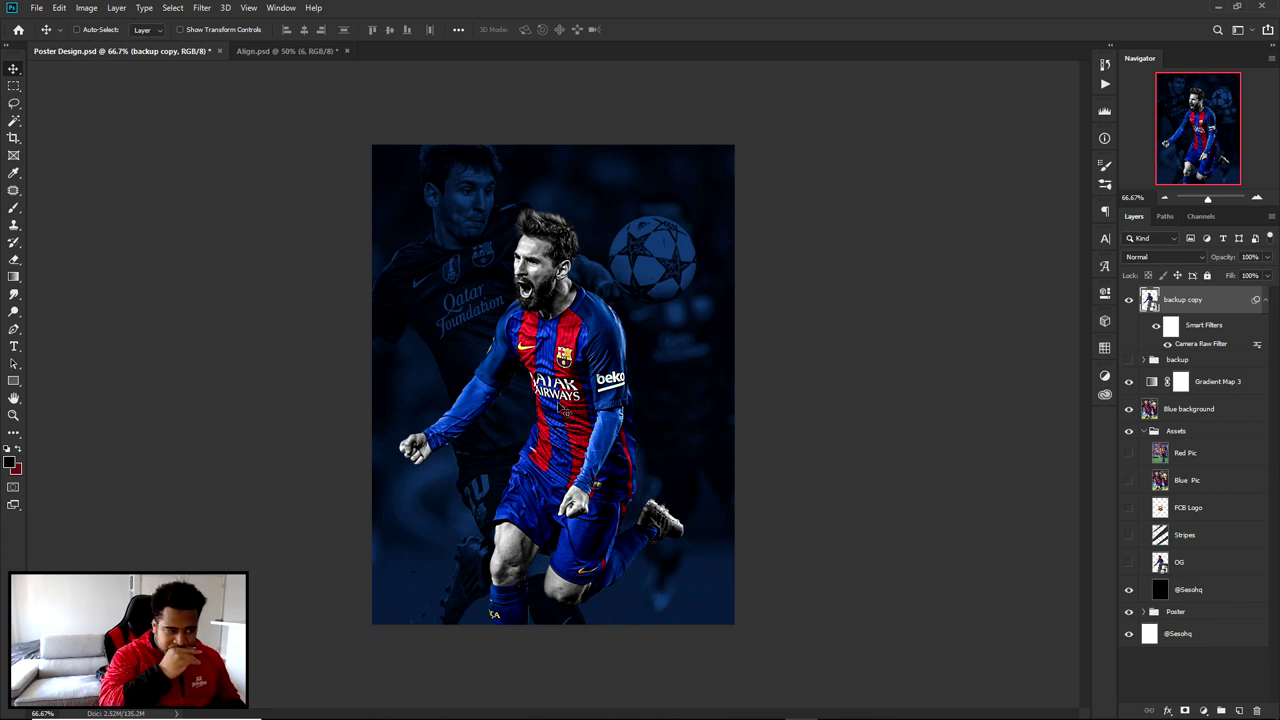
- Duplicate the Stripes layer out of the Assets group, make the copy visible and place it directly below the backup copy layer
{"action": "left_click", "coordinate": [1265, 299]}
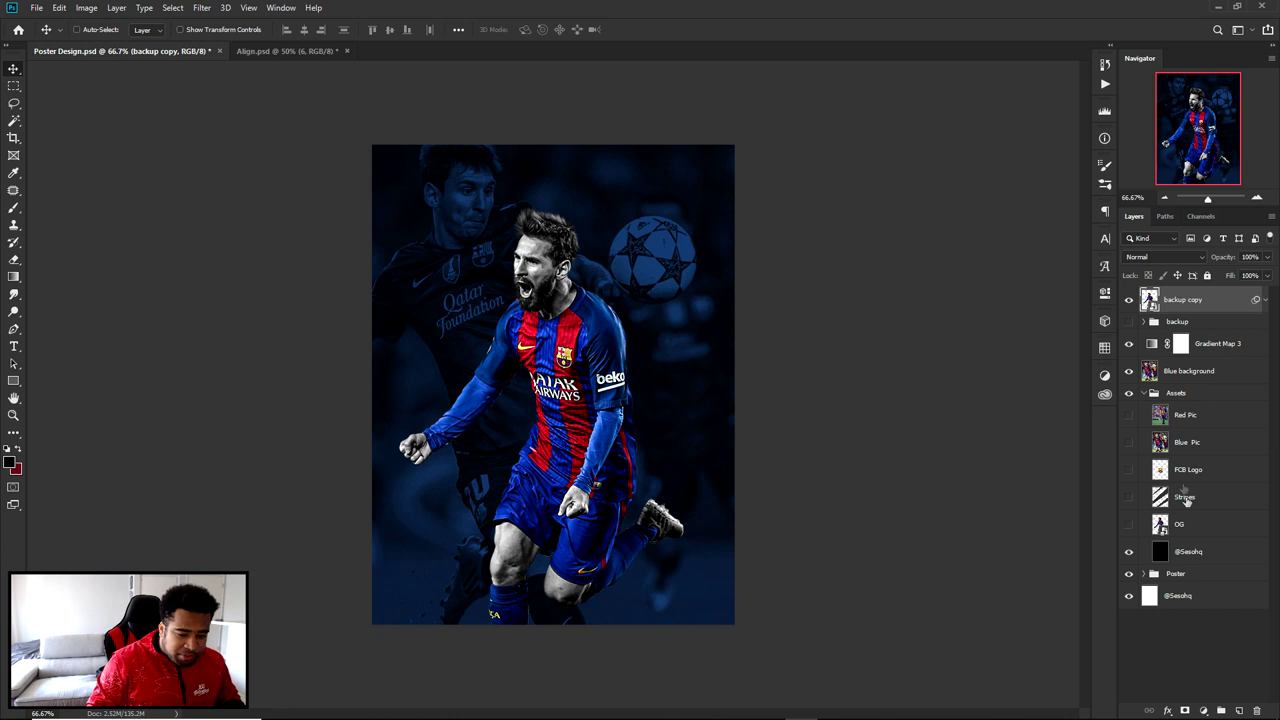
{"action": "left_click_drag", "start_coordinate": [1185, 502], "coordinate": [1203, 296]}
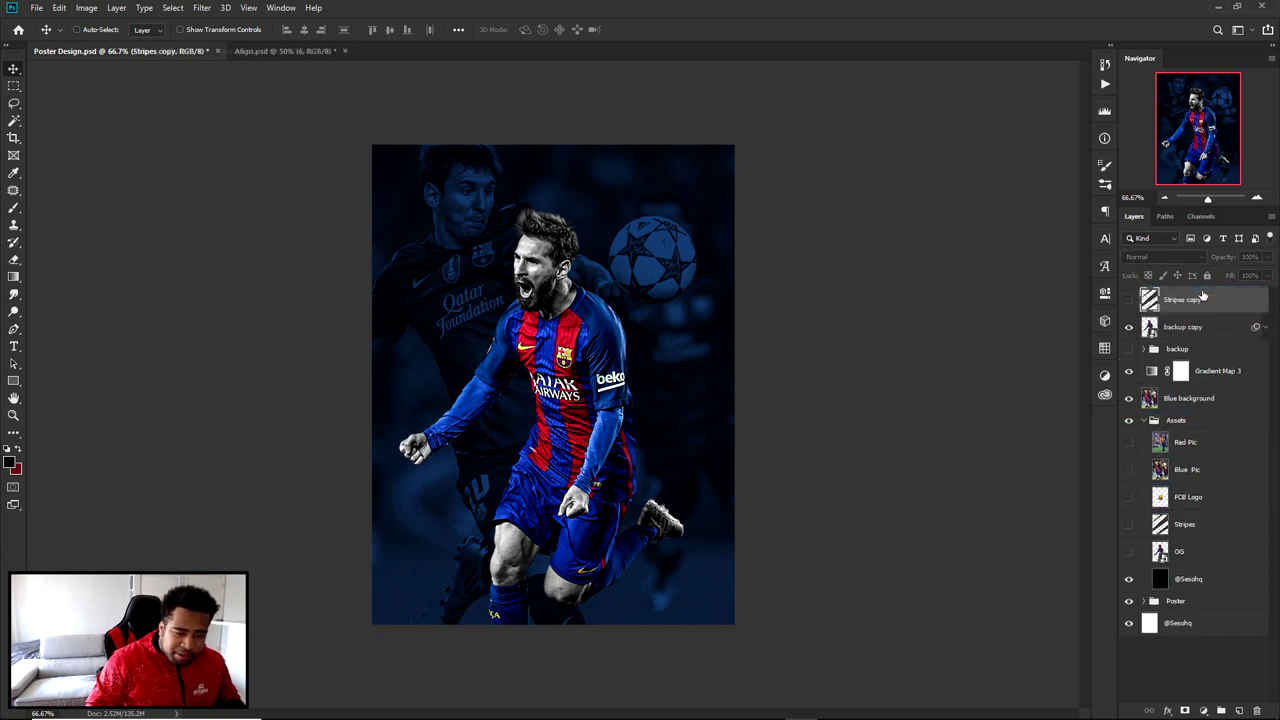
{"action": "left_click", "coordinate": [1129, 300]}
{"action": "left_click_drag", "start_coordinate": [1233, 308], "coordinate": [1214, 338]}
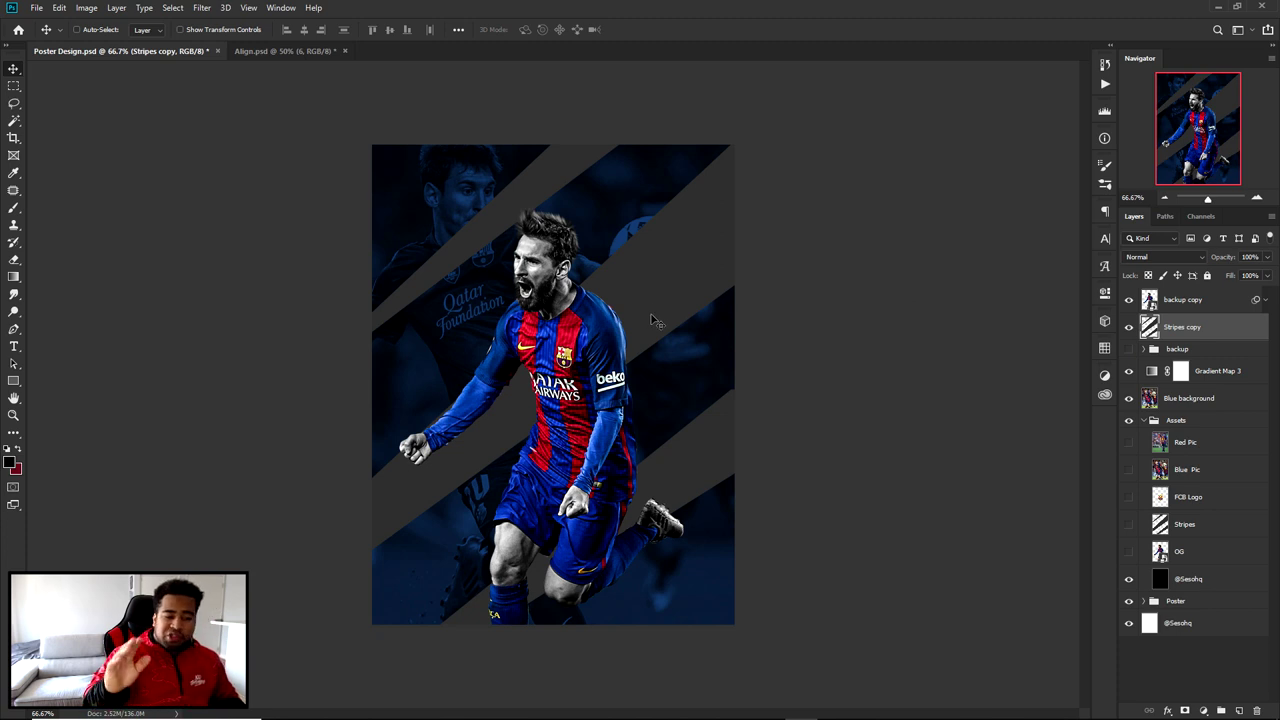
- Outline the upper diagonal stripe with a closed Pen path extending past the canvas, and duplicate the path over the middle of the poster
{"action": "key", "text": "p"}
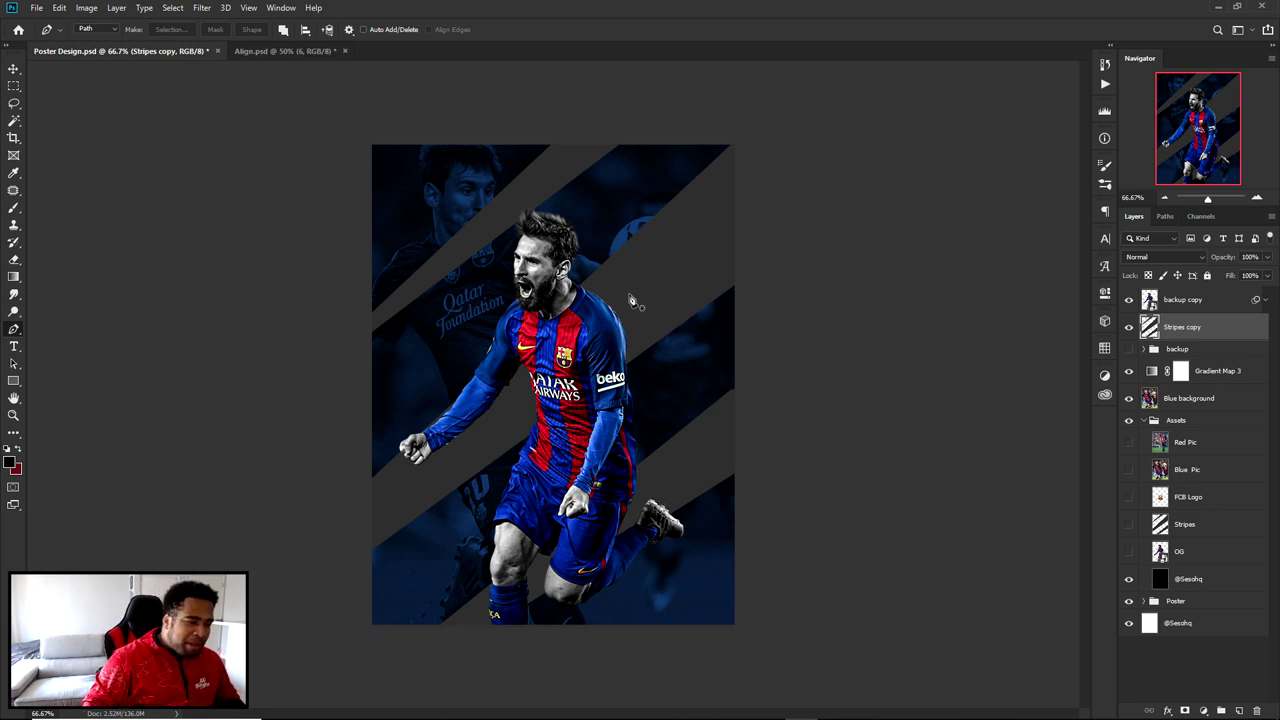
{"action": "left_click", "coordinate": [354, 323]}
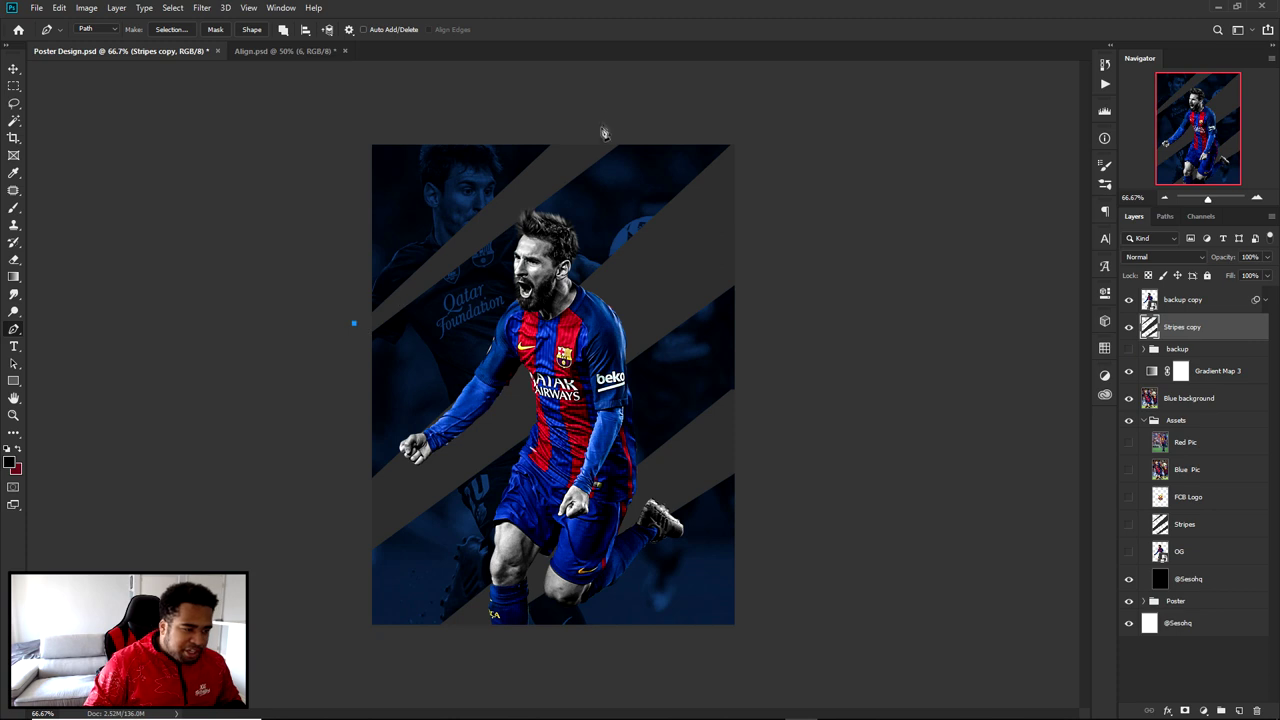
{"action": "left_click_drag", "start_coordinate": [582, 117], "coordinate": [653, 117]}
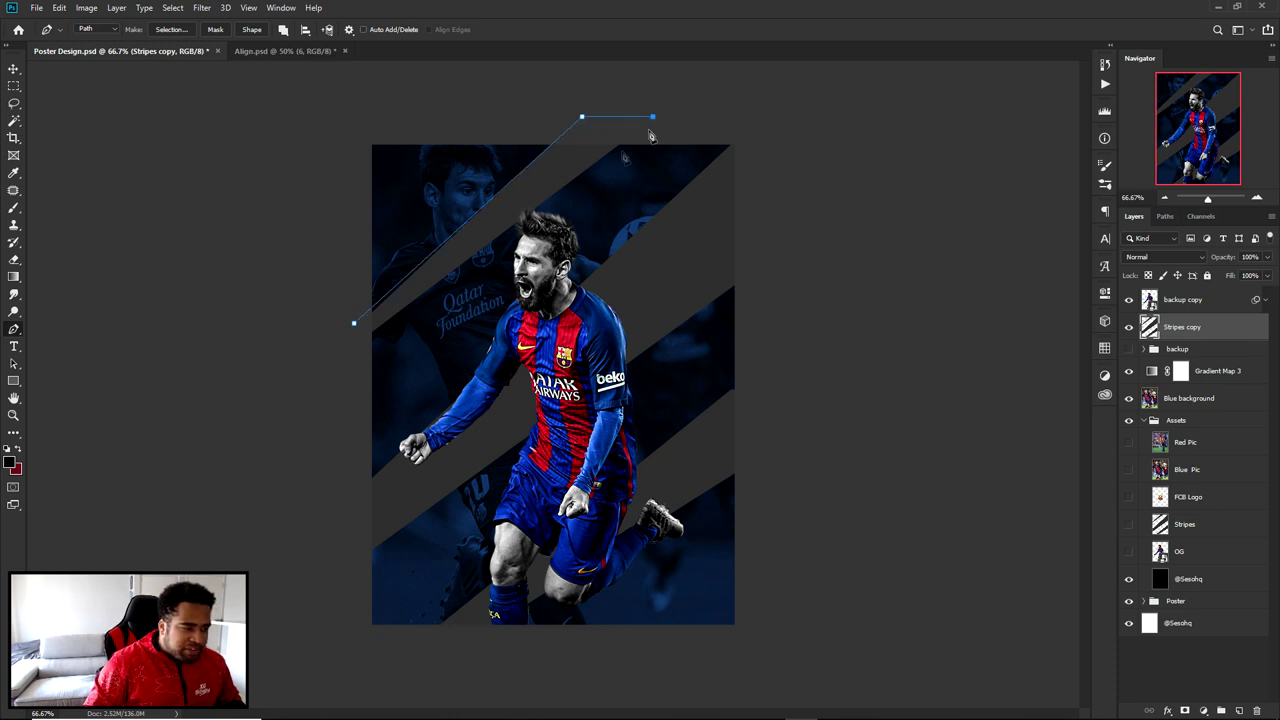
{"action": "left_click", "coordinate": [354, 340]}
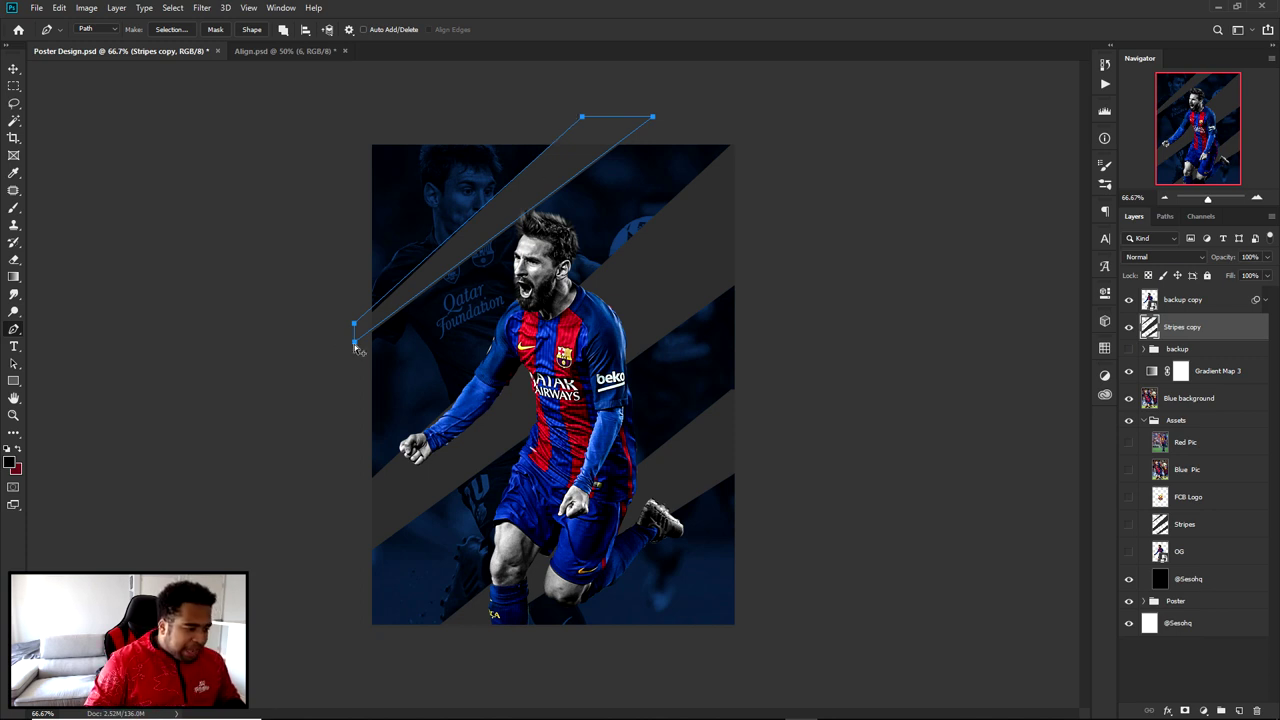
{"action": "left_click_drag", "start_coordinate": [358, 347], "coordinate": [431, 470]}
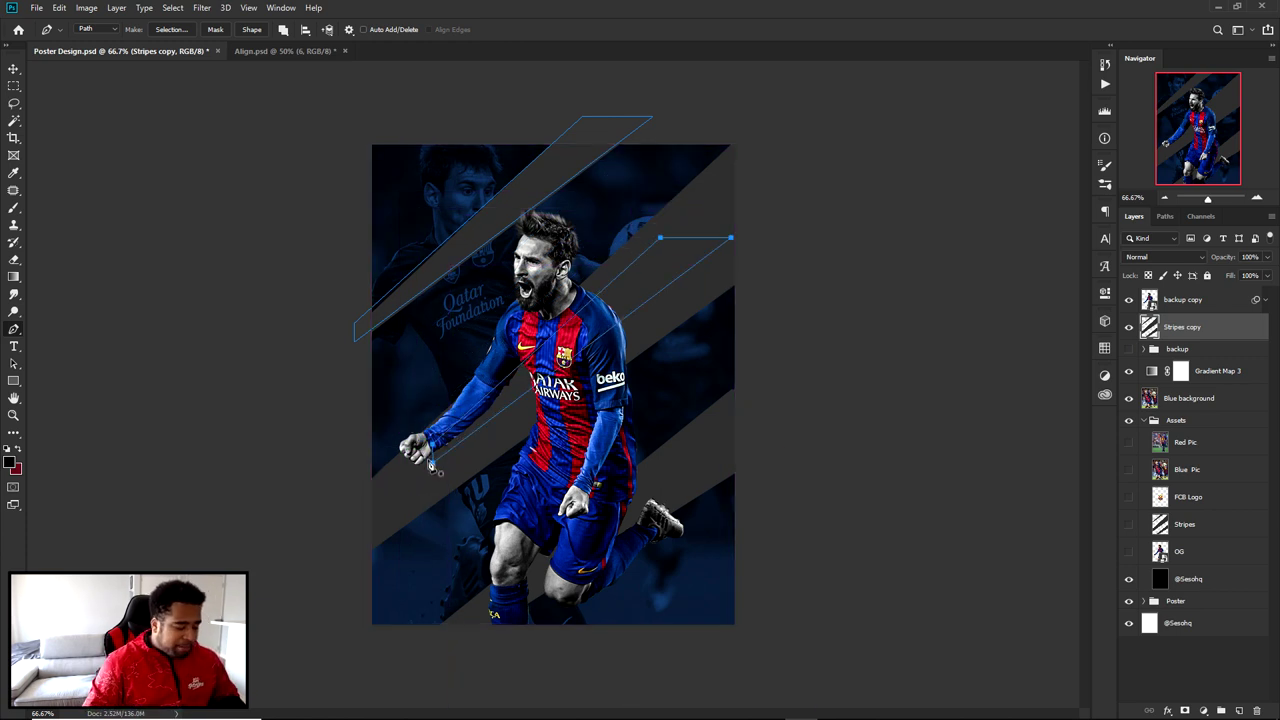
- Enlarge the duplicated path to cover the wide middle stripe, then delete both stripe paths
{"action": "key", "text": "ctrl+t"}
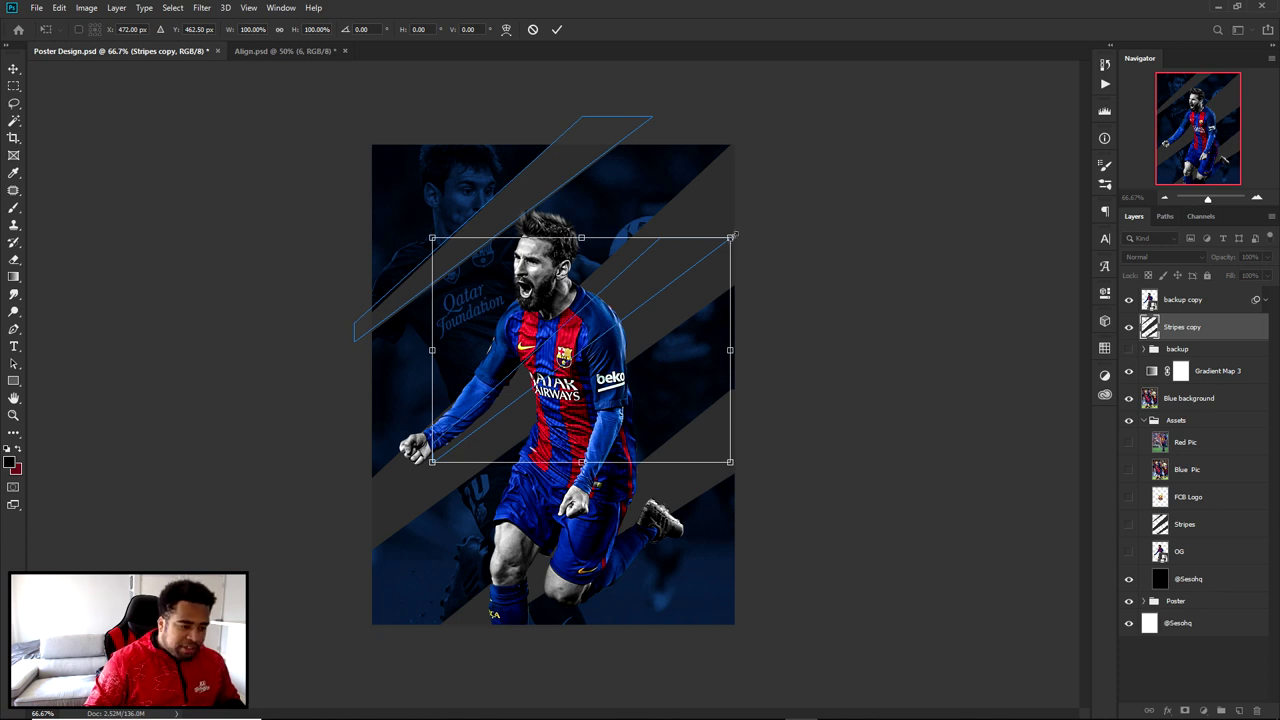
{"action": "left_click_drag", "start_coordinate": [731, 238], "coordinate": [937, 84]}
{"action": "left_click_drag", "start_coordinate": [697, 263], "coordinate": [718, 290]}
{"action": "key", "text": "Return"}
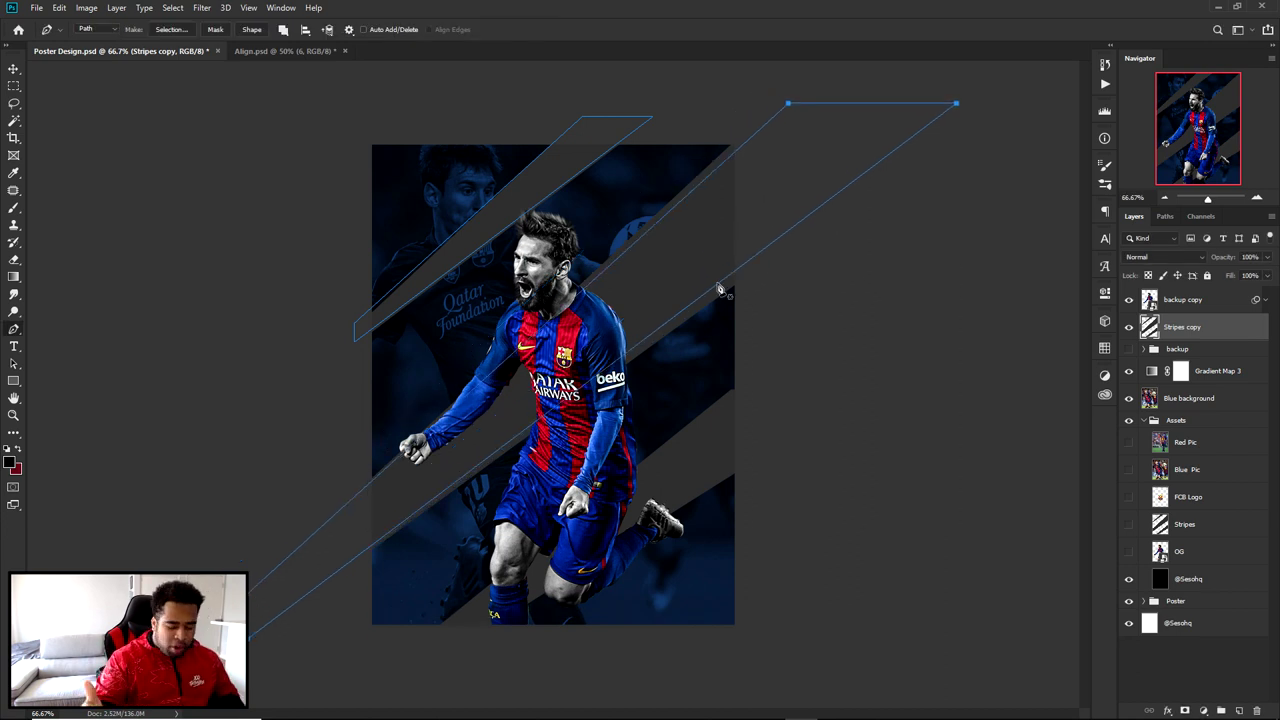
{"action": "right_click", "coordinate": [700, 254]}
{"action": "left_click", "coordinate": [717, 272]}
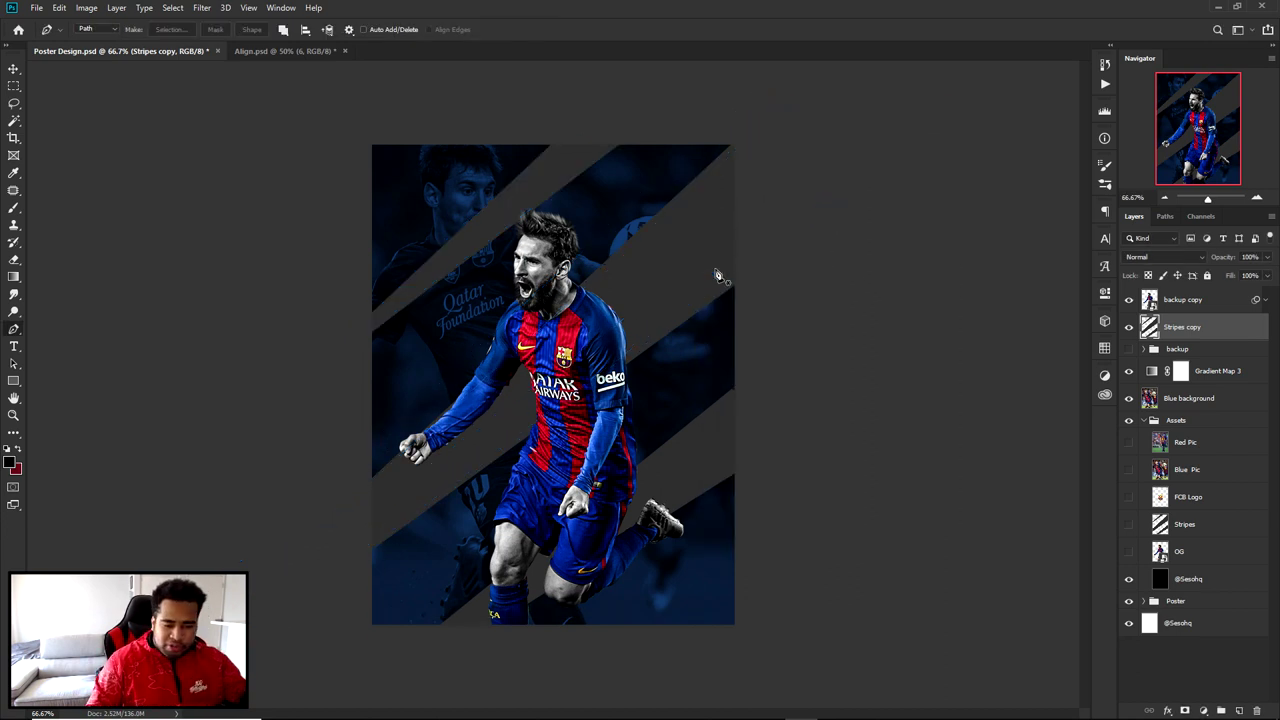
- Clip the visible Red Pic layer to Stripes copy and reposition it so the MESSI 10 shirt sits in the wide stripe
{"action": "left_click", "coordinate": [1129, 443]}
{"action": "left_click_drag", "start_coordinate": [1175, 447], "coordinate": [1181, 327]}
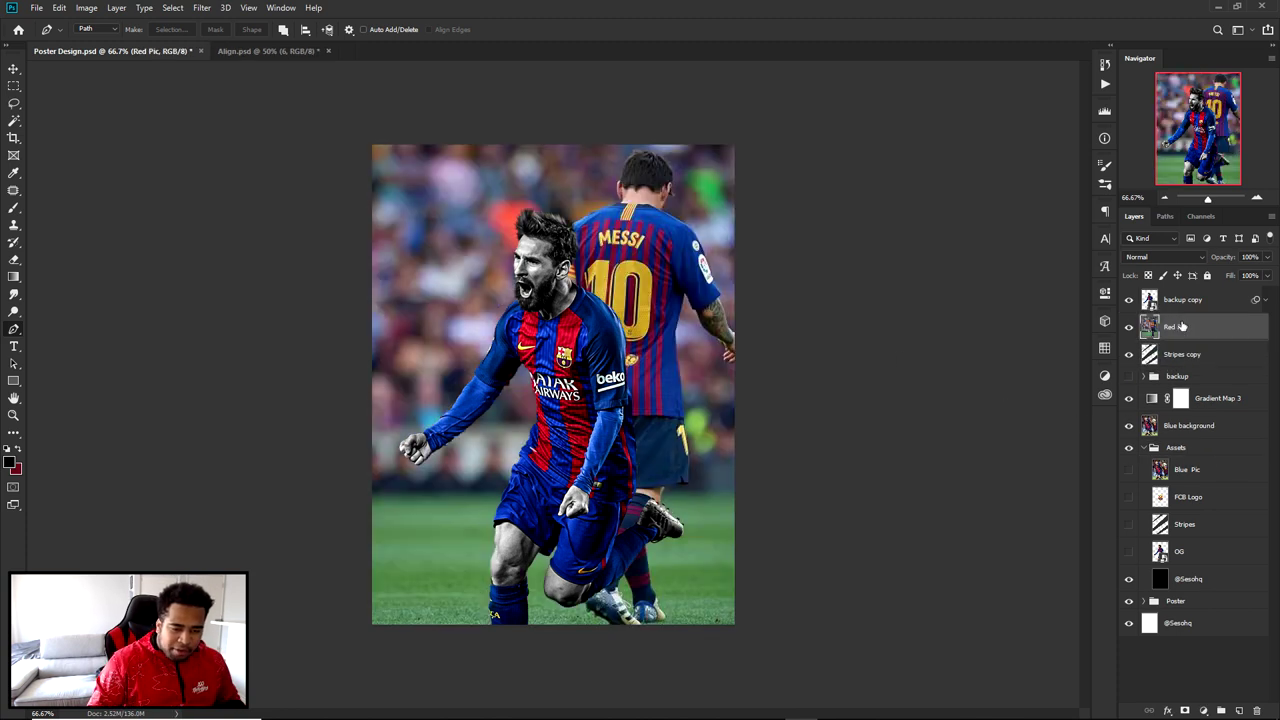
{"action": "right_click", "coordinate": [1181, 327]}
{"action": "left_click", "coordinate": [1061, 410]}
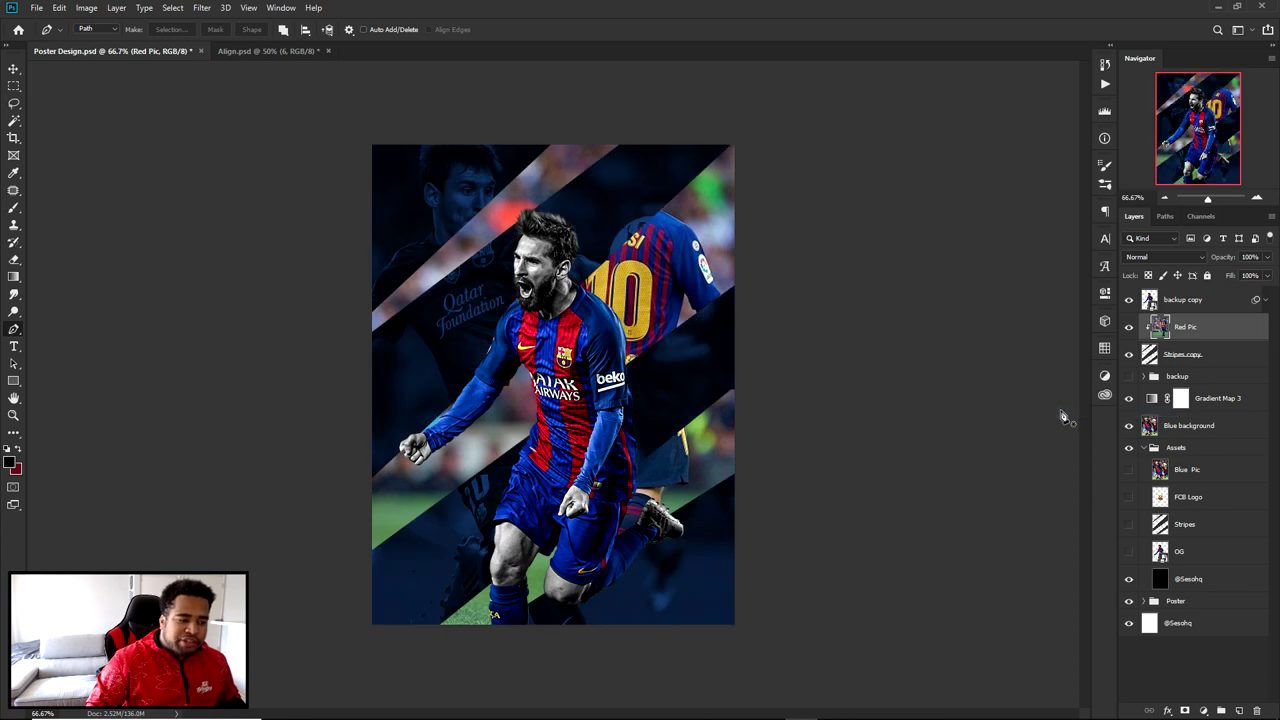
{"action": "key", "text": "v"}
{"action": "left_click_drag", "start_coordinate": [698, 269], "coordinate": [702, 285]}
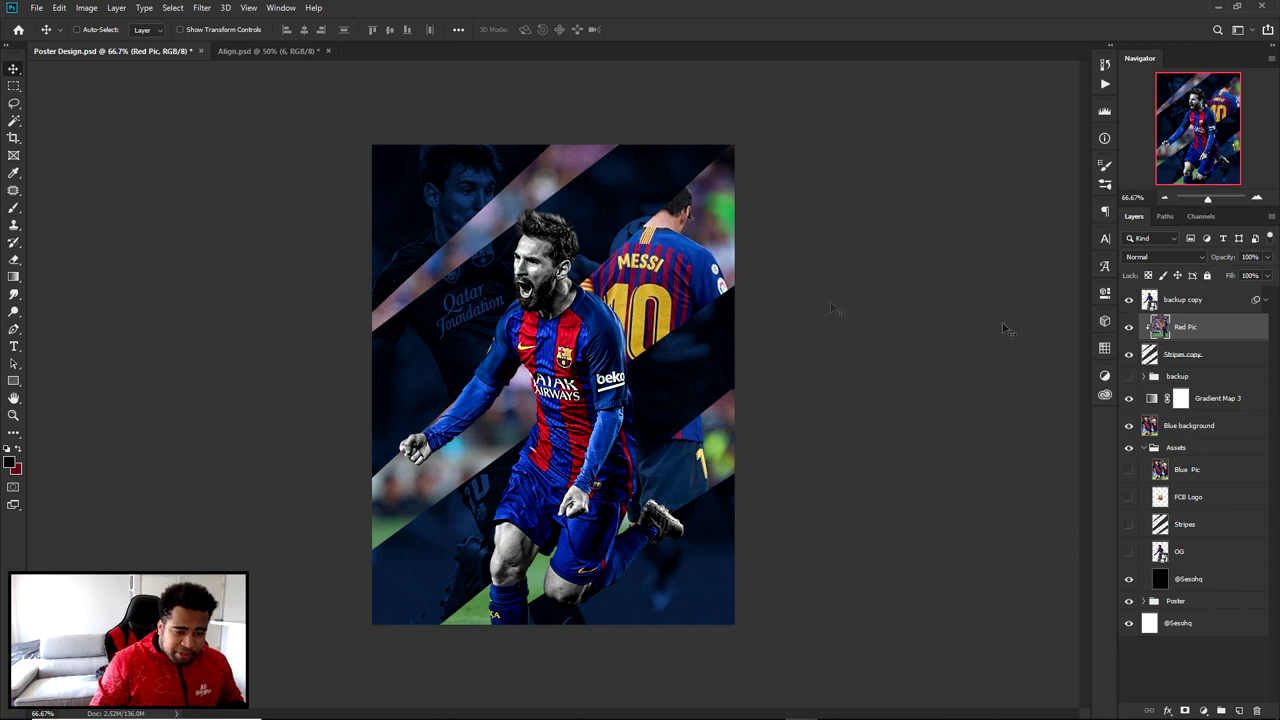
- Add a Gradient Map adjustment above Red Pic and clip it to the stripes
{"action": "left_click", "coordinate": [1206, 711]}
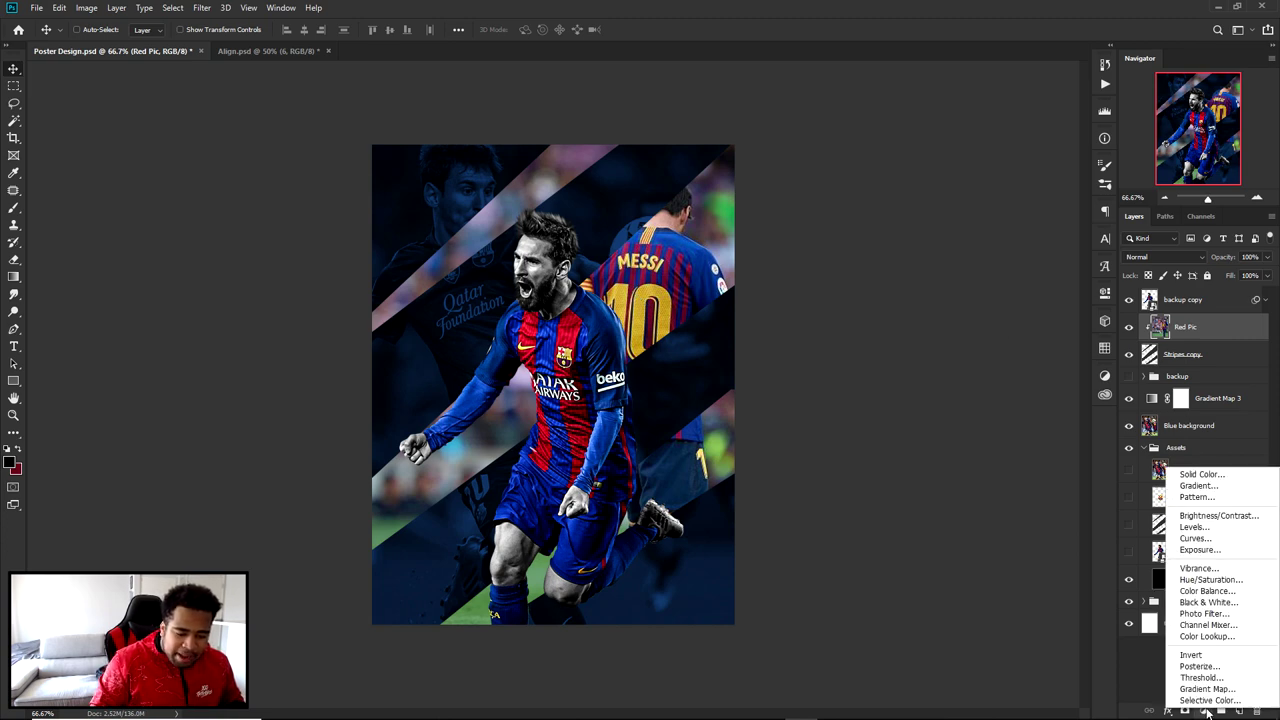
{"action": "left_click", "coordinate": [1200, 690]}
{"action": "right_click", "coordinate": [1232, 333]}
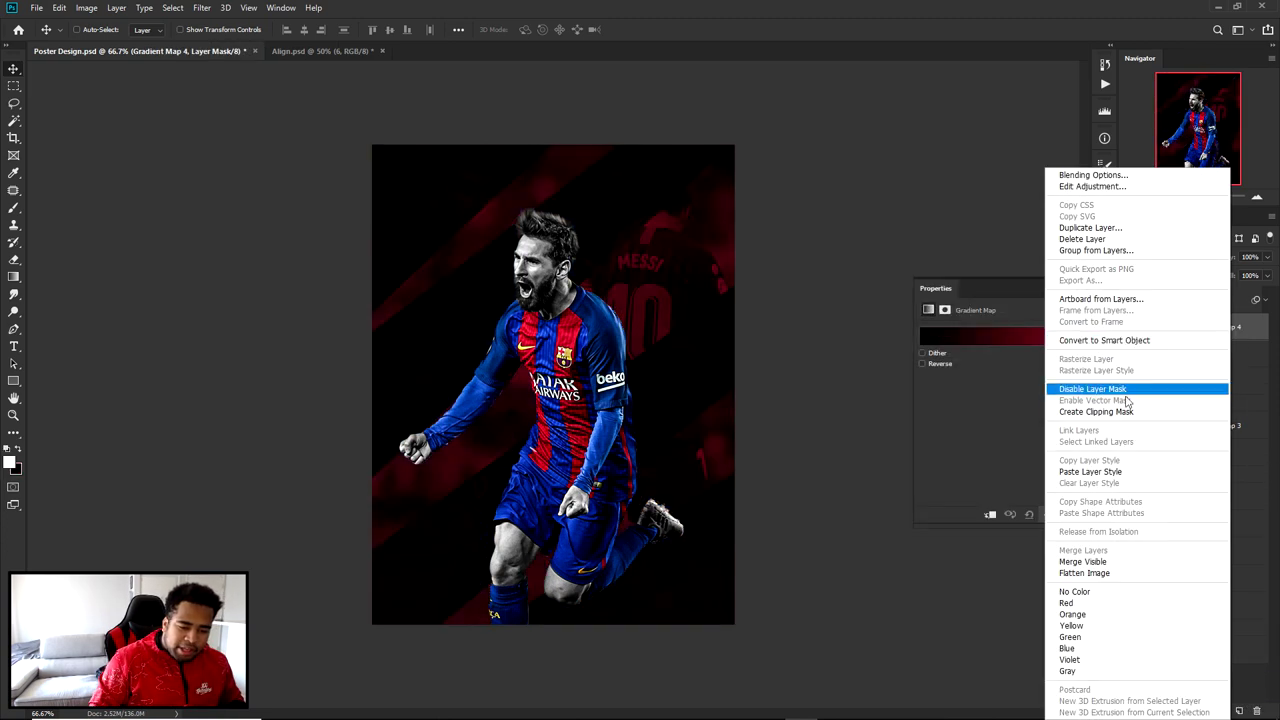
{"action": "left_click", "coordinate": [1130, 390]}
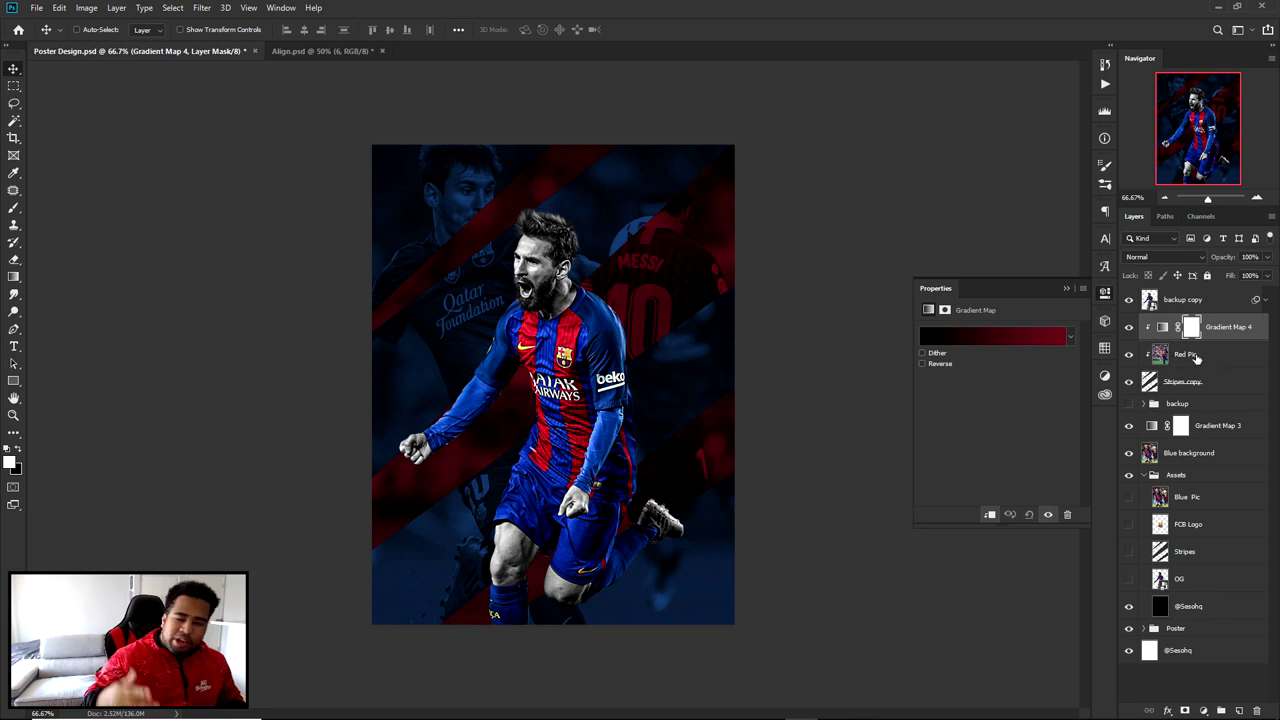
- Apply the red-to-black preset to the clipped gradient map and reverse the gradient
{"action": "left_click", "coordinate": [1000, 337]}
{"action": "left_click_drag", "start_coordinate": [1070, 216], "coordinate": [1072, 300]}
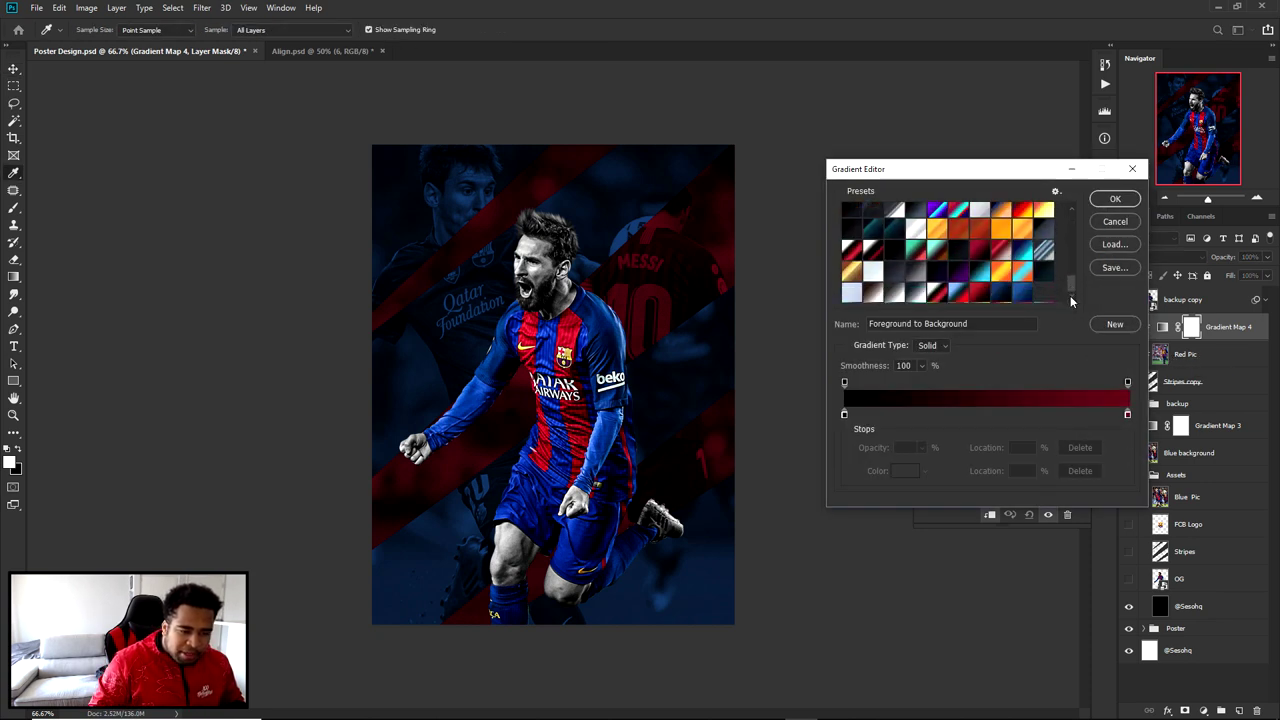
{"action": "left_click", "coordinate": [985, 296]}
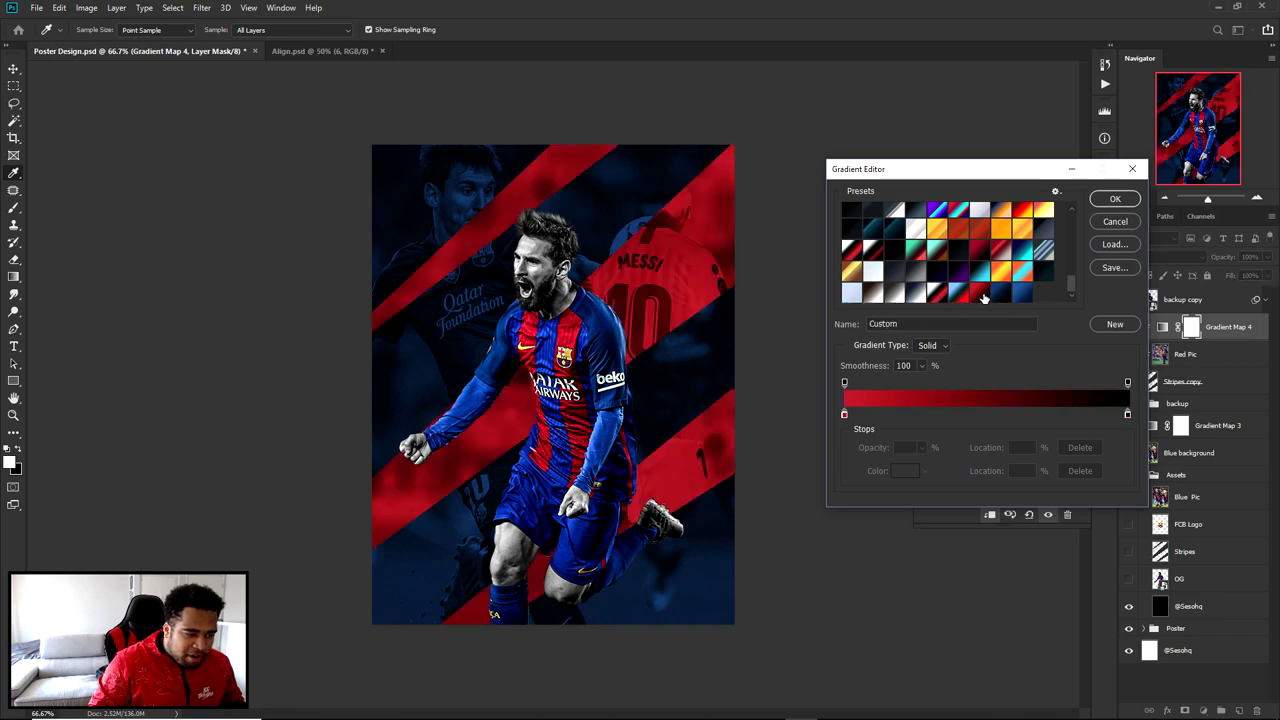
{"action": "left_click", "coordinate": [1113, 201]}
{"action": "left_click", "coordinate": [938, 364]}
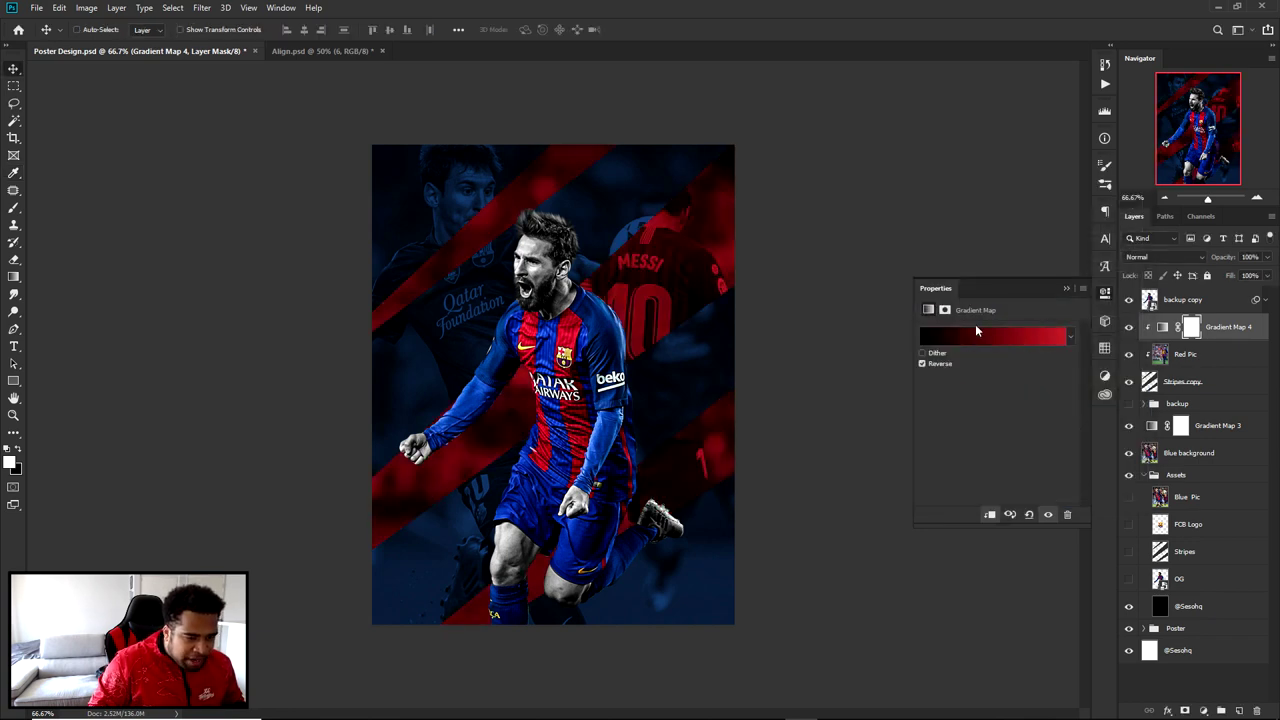
- Examine the colours of both stops in the stripes' red gradient map and close its properties
{"action": "left_click", "coordinate": [977, 331]}
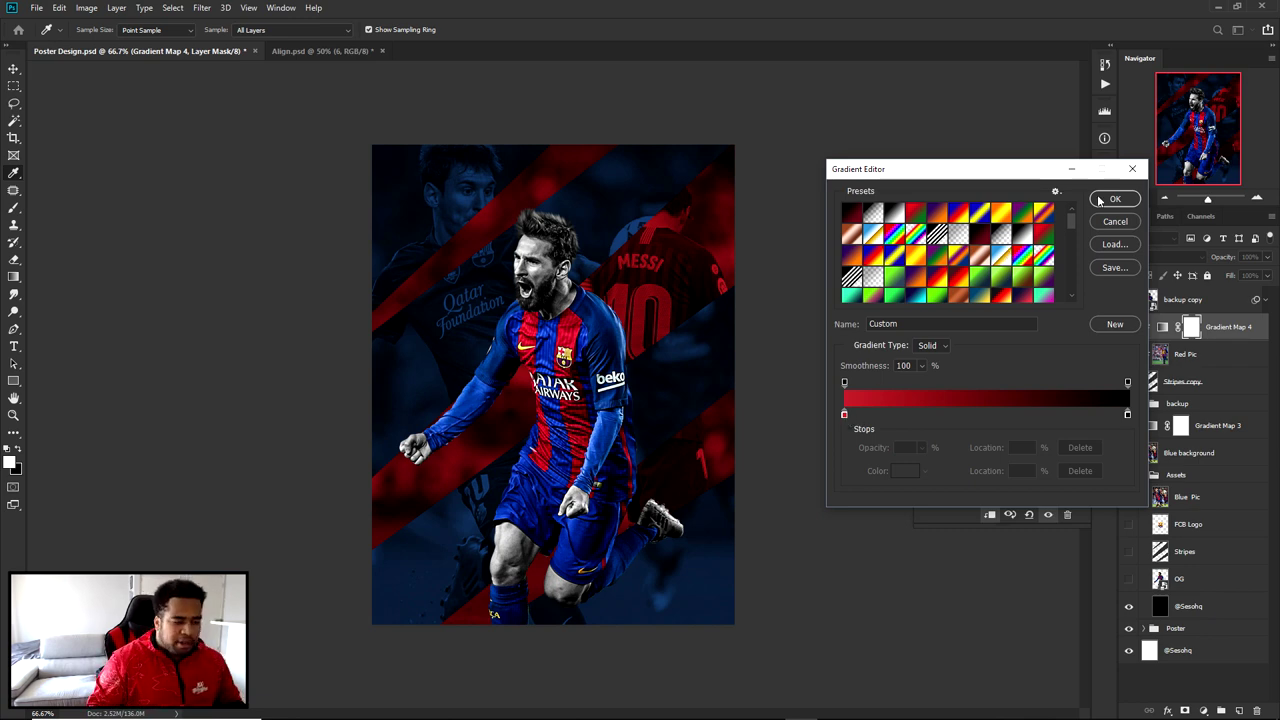
{"action": "double_click", "coordinate": [844, 413]}
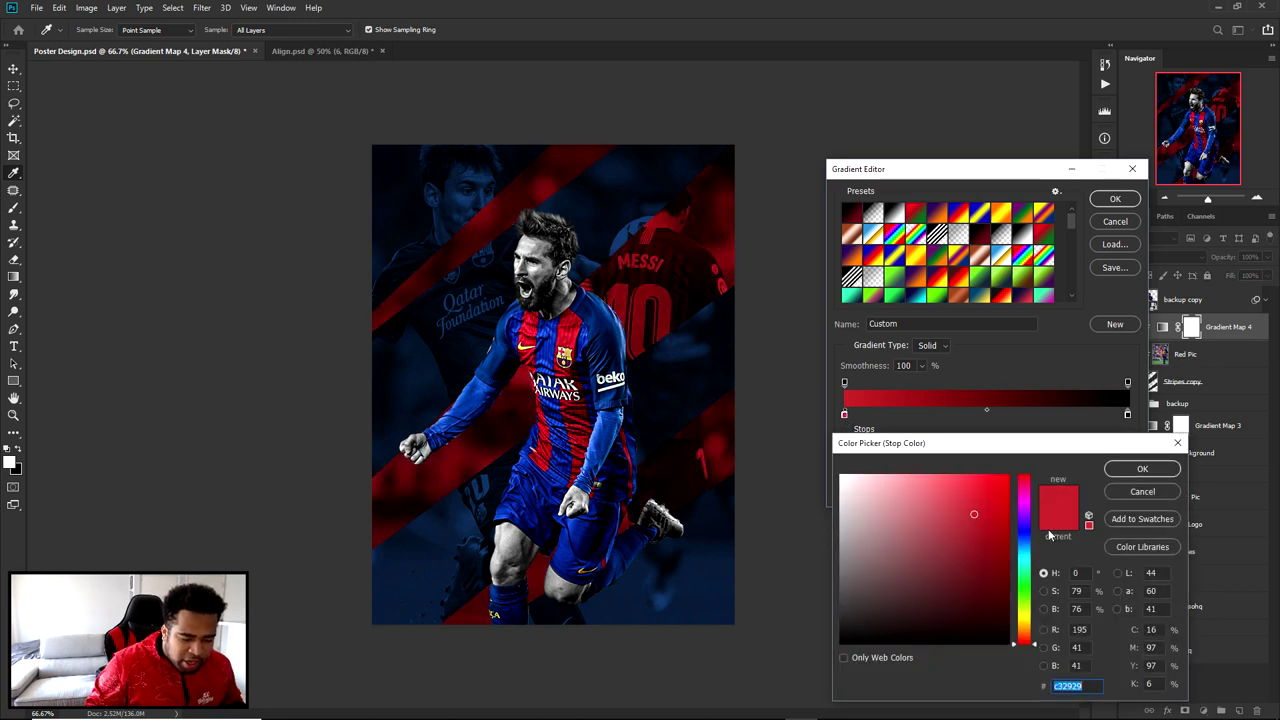
{"action": "key", "text": "Return"}
{"action": "double_click", "coordinate": [1128, 414]}
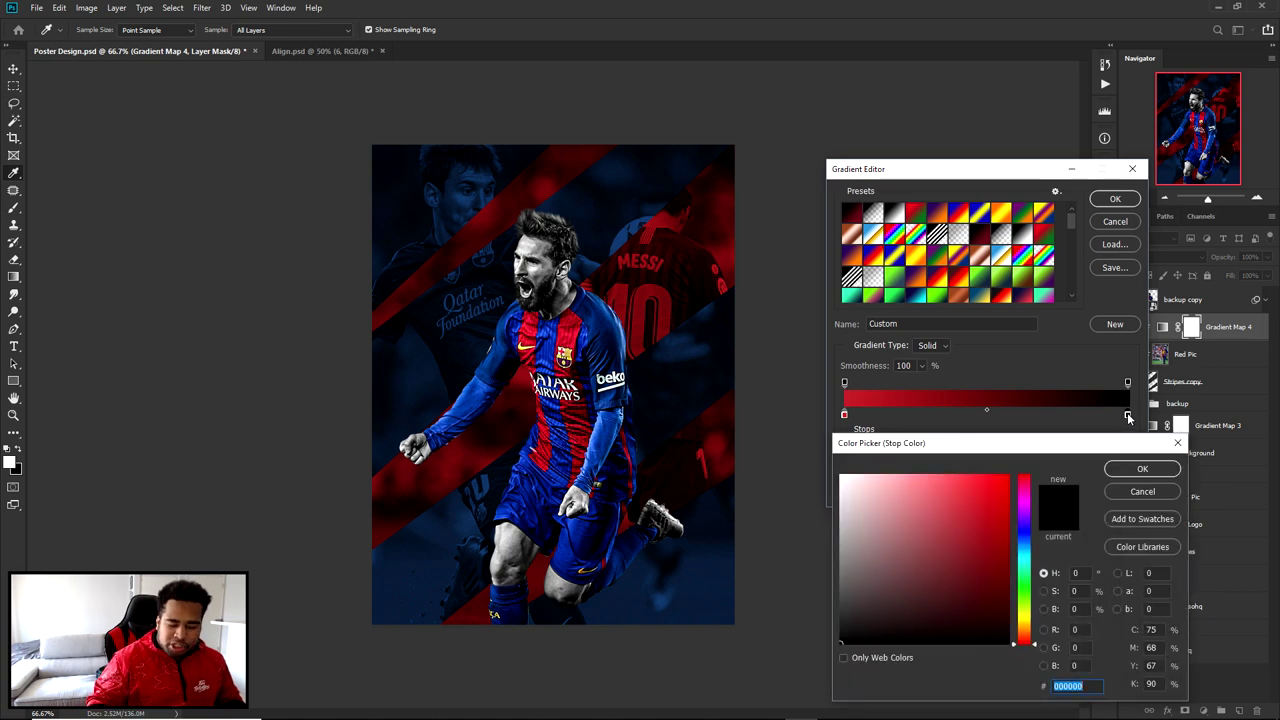
{"action": "left_click", "coordinate": [1142, 469]}
{"action": "left_click", "coordinate": [1115, 198]}
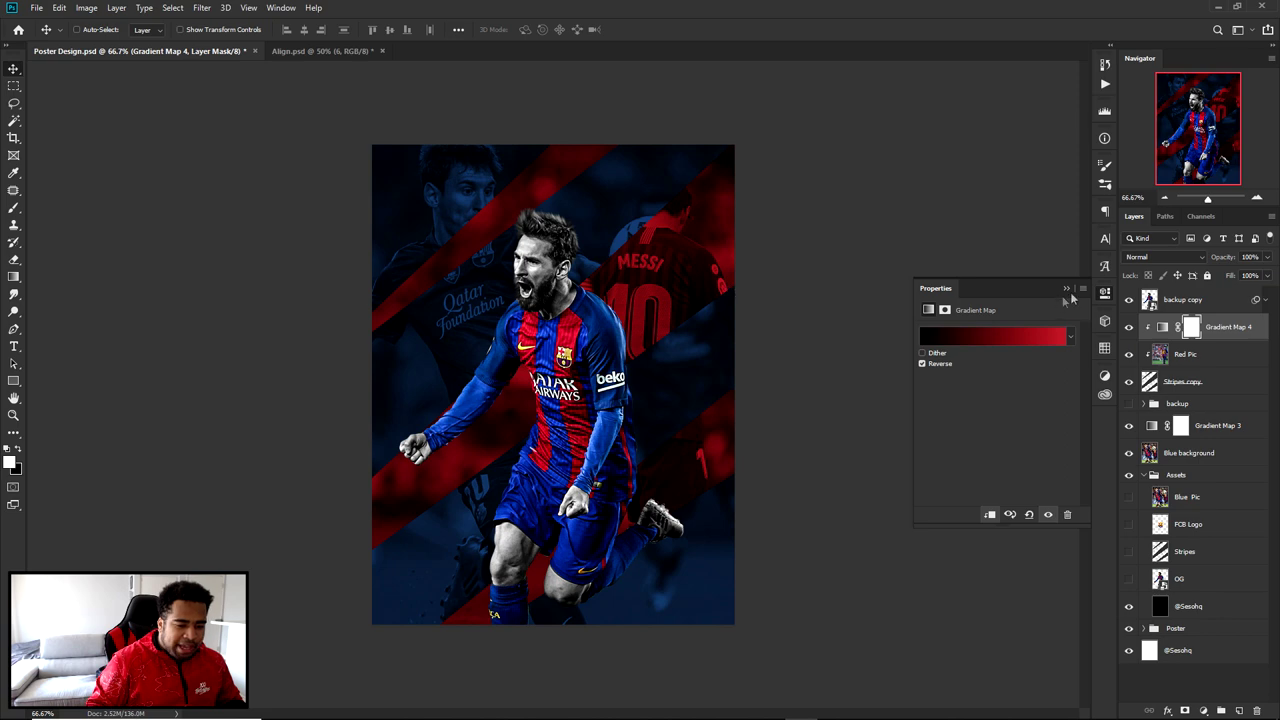
{"action": "left_click", "coordinate": [1104, 292]}
{"action": "scroll", "coordinate": [467, 455], "scroll_direction": "up", "scroll_amount": 1}
{"action": "scroll", "coordinate": [612, 430], "scroll_direction": "down", "scroll_amount": 1}
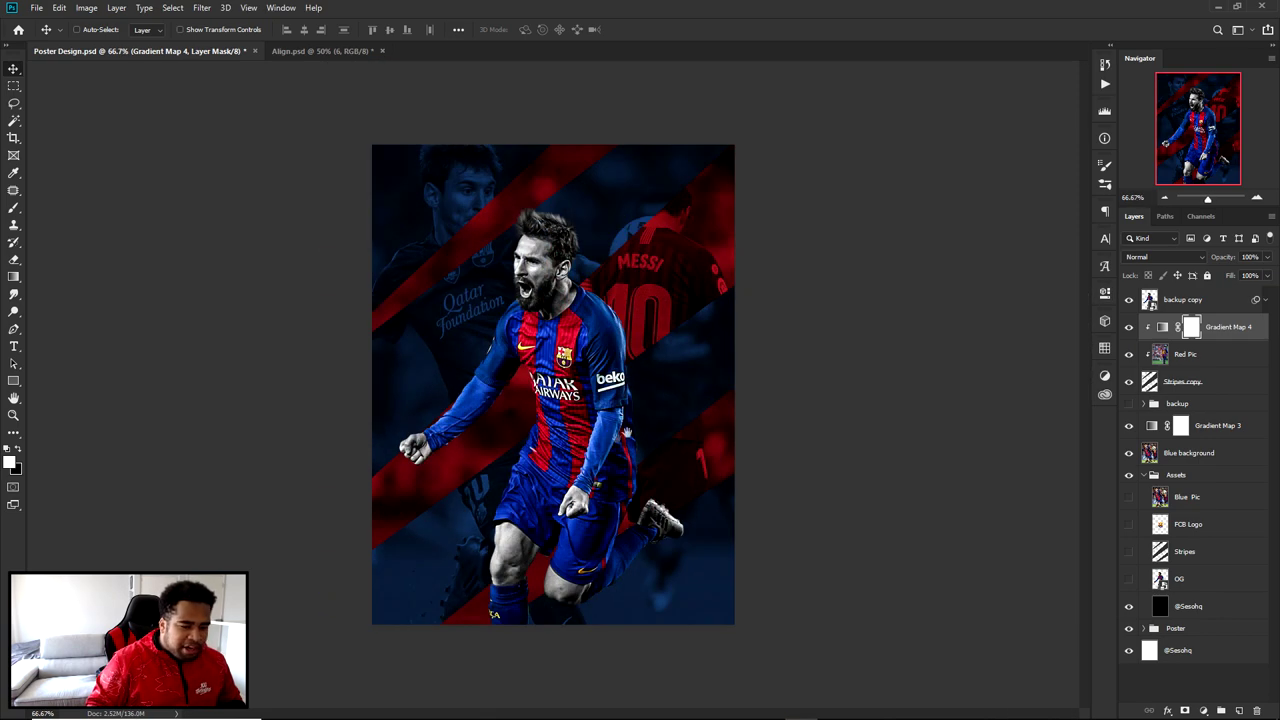
- Select Gradient Map 4, Red Pic, Stripes copy, Gradient Map 3 and Blue background together, undoing a trial move of them
{"action": "left_click", "coordinate": [1204, 356], "text": "shift"}
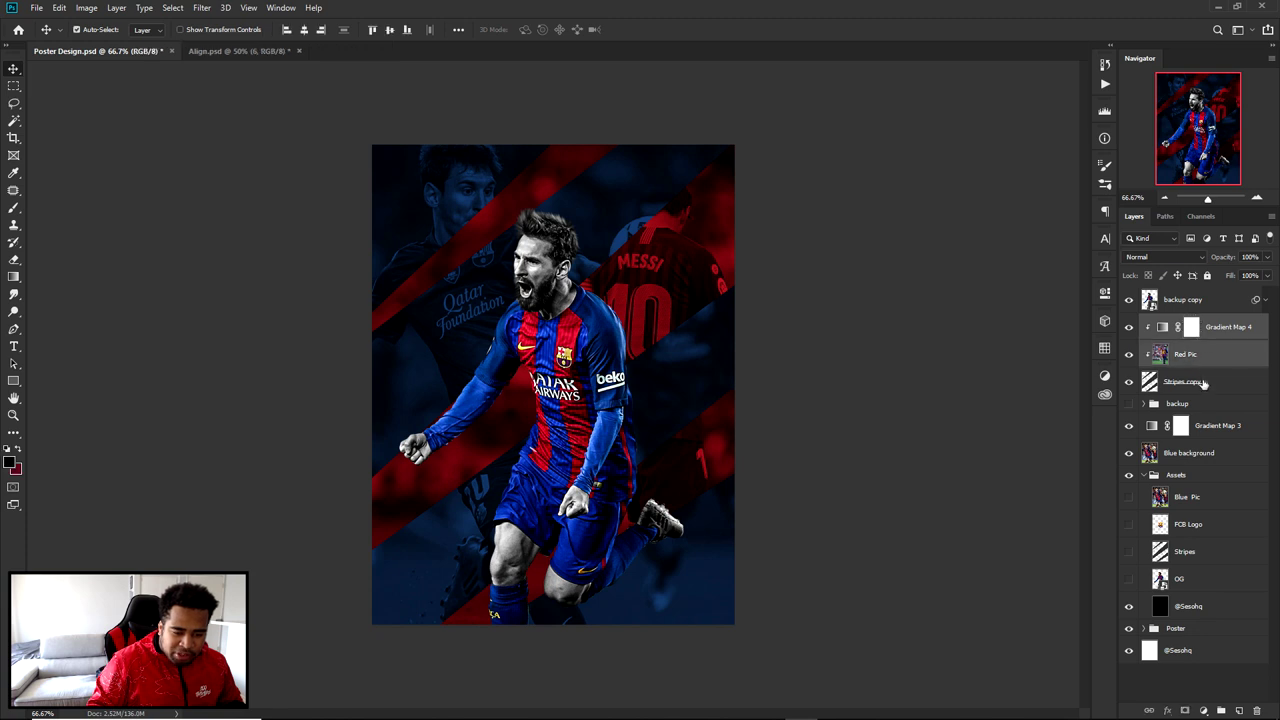
{"action": "left_click", "coordinate": [1201, 384], "text": "shift"}
{"action": "left_click", "coordinate": [1205, 455], "text": "shift"}
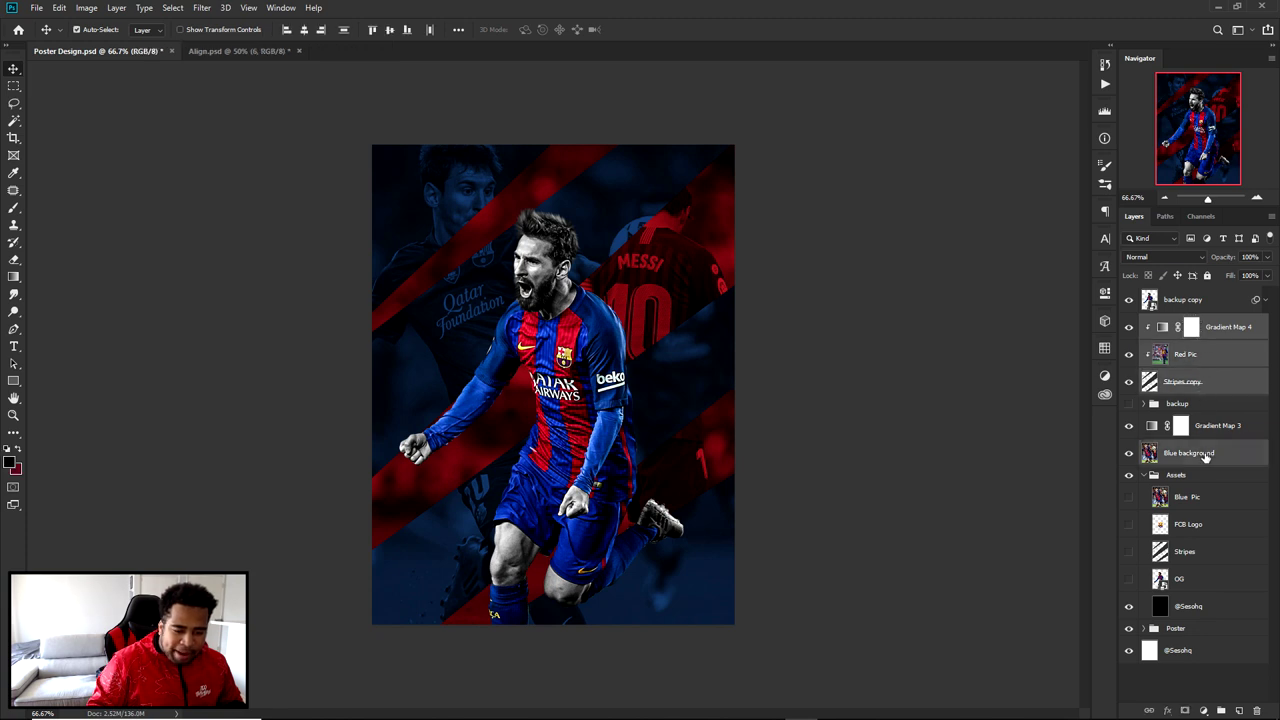
{"action": "left_click", "coordinate": [1210, 428], "text": "shift"}
{"action": "left_click_drag", "start_coordinate": [608, 434], "coordinate": [365, 396]}
{"action": "key", "text": "ctrl+z"}
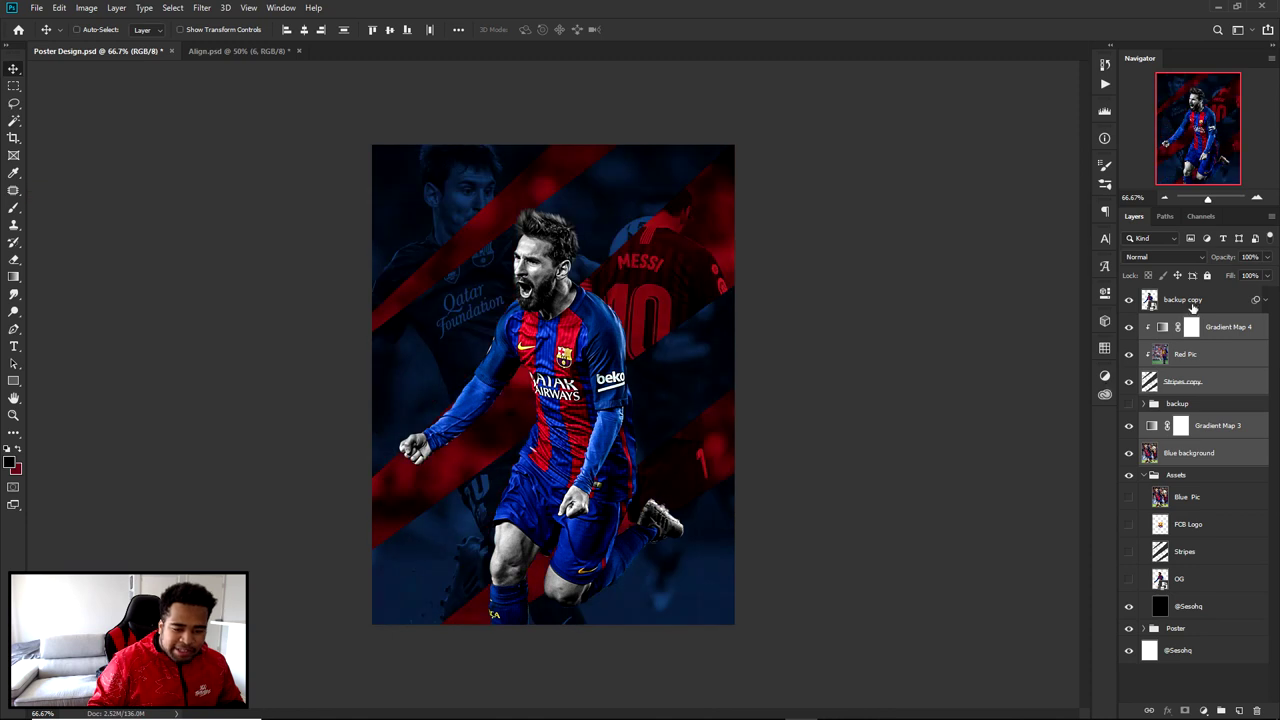
- Group Gradient Map 4 through Blue background, including the backup group, and name the new group Background
{"action": "left_click", "coordinate": [1180, 408]}
{"action": "left_click", "coordinate": [1207, 329]}
{"action": "left_click", "coordinate": [1191, 452], "text": "shift"}
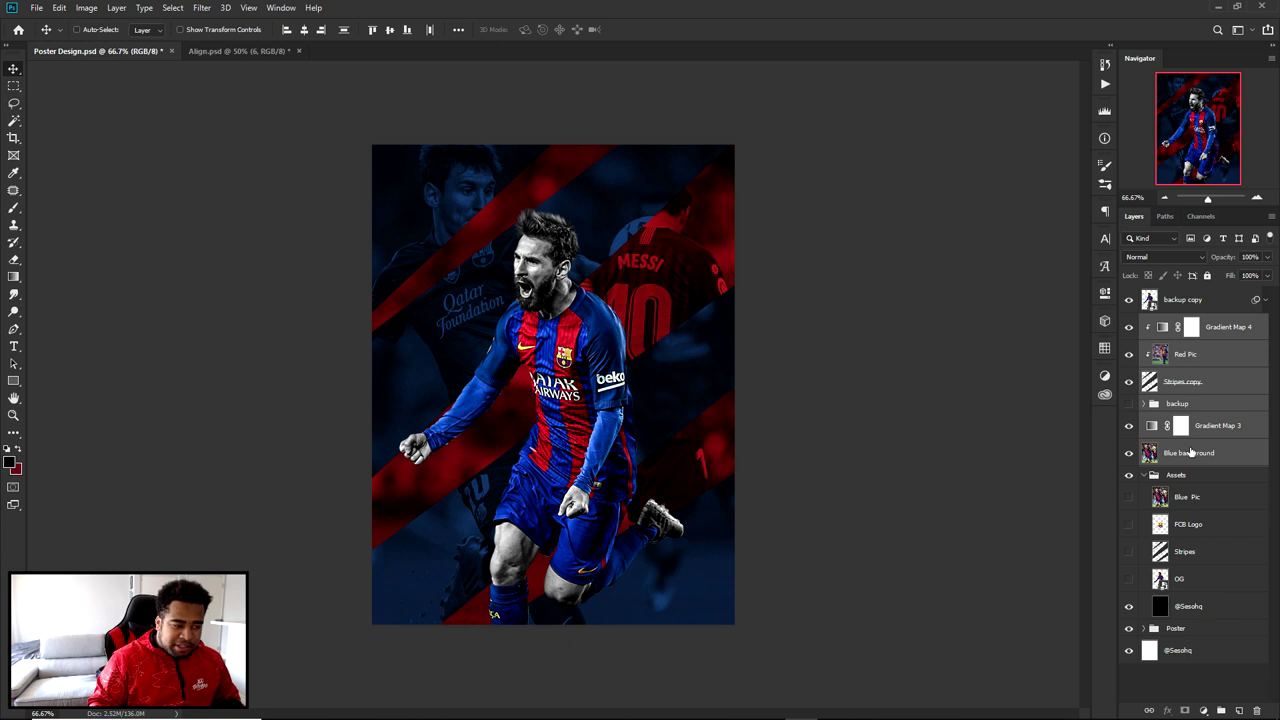
{"action": "key", "text": "ctrl+g"}
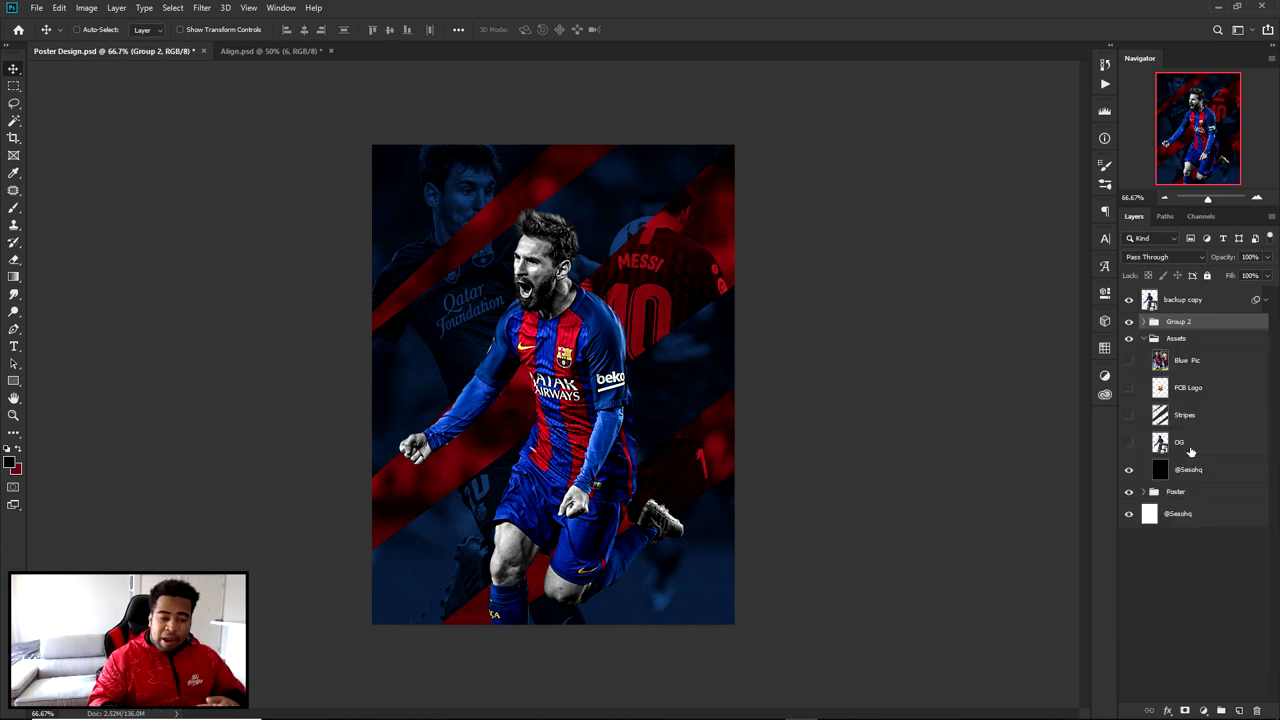
{"action": "double_click", "coordinate": [1180, 322]}
{"action": "type", "text": "Background"}
{"action": "key", "text": "Return"}
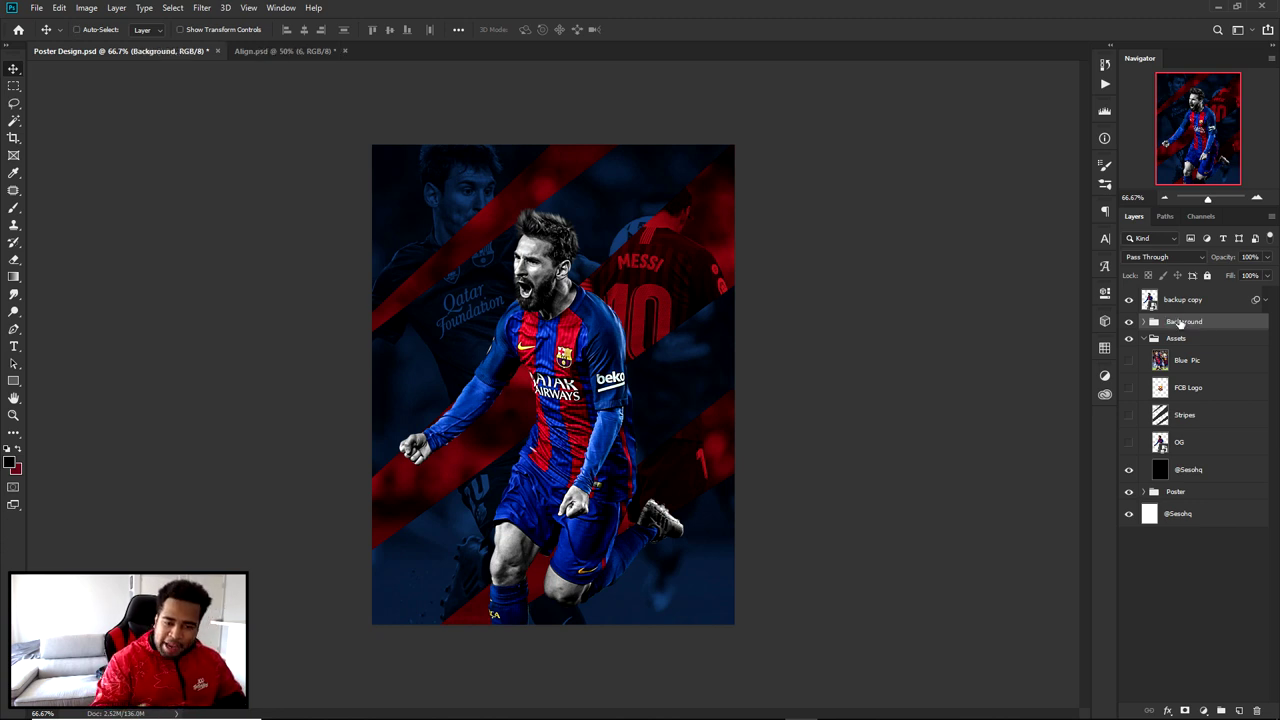
- Duplicate the Background group and convert the copy to a smart object
{"action": "key", "text": "ctrl+j"}
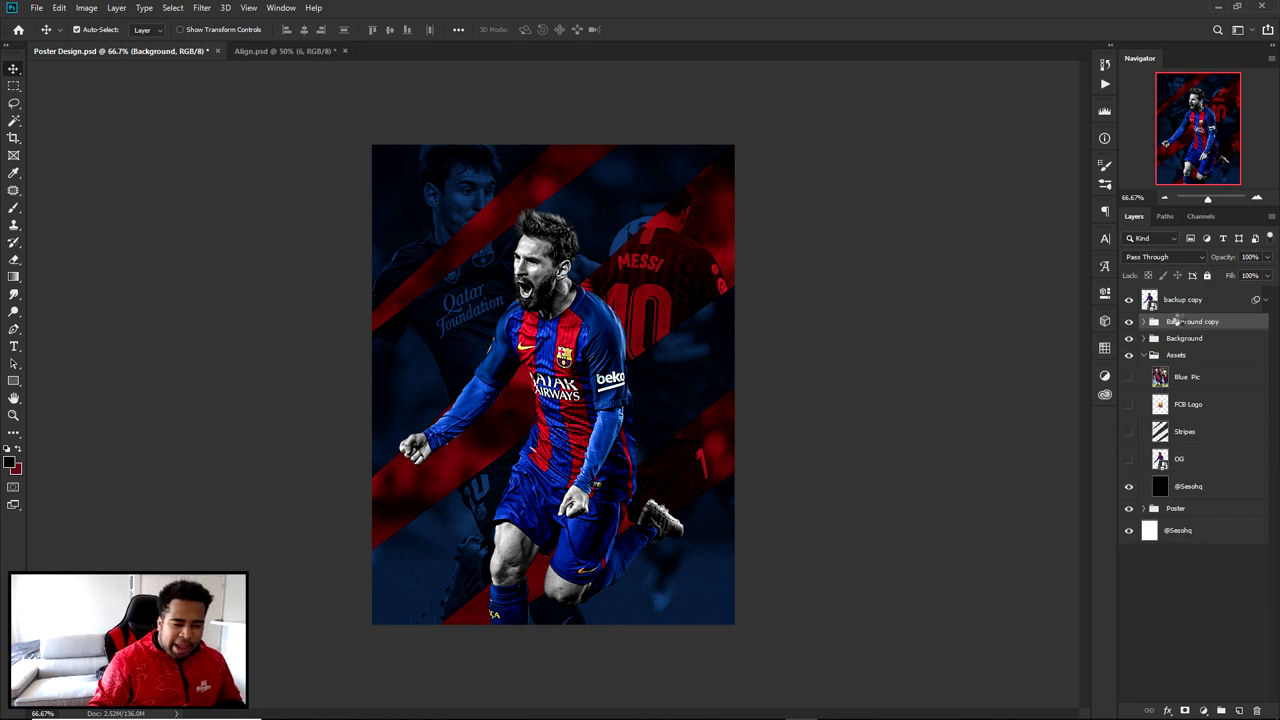
{"action": "left_click", "coordinate": [1178, 321]}
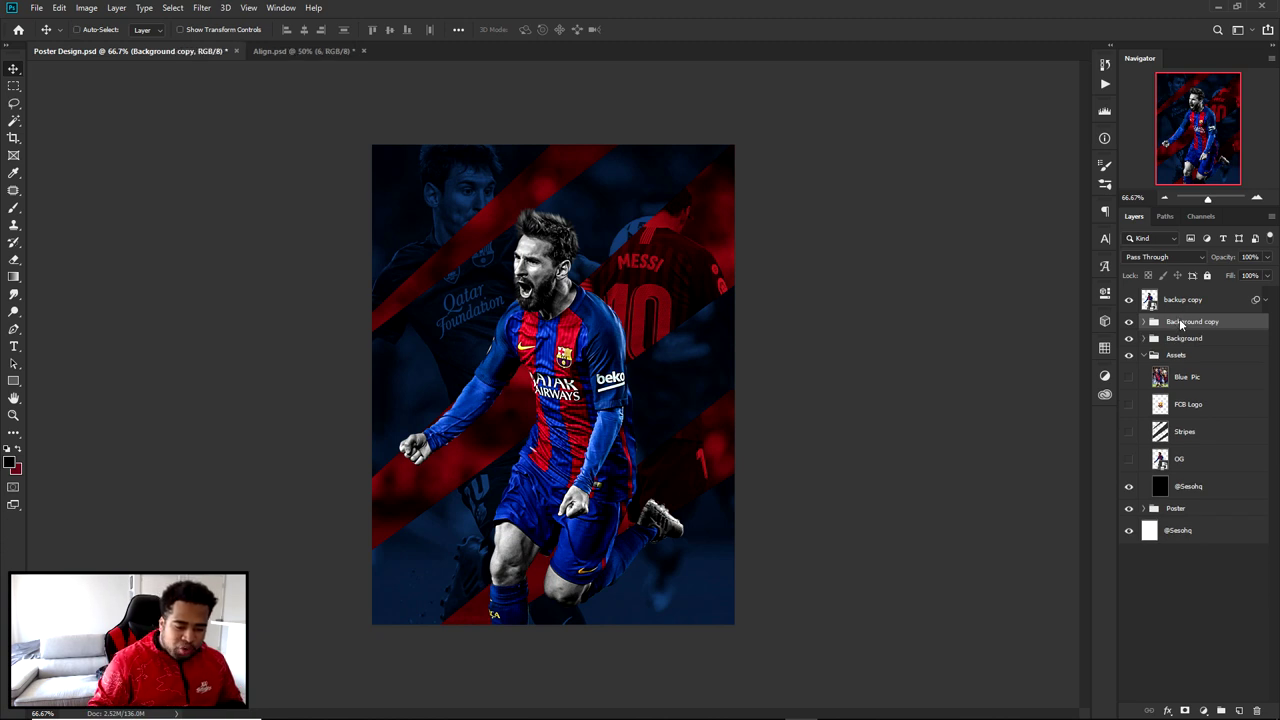
{"action": "right_click", "coordinate": [1176, 323]}
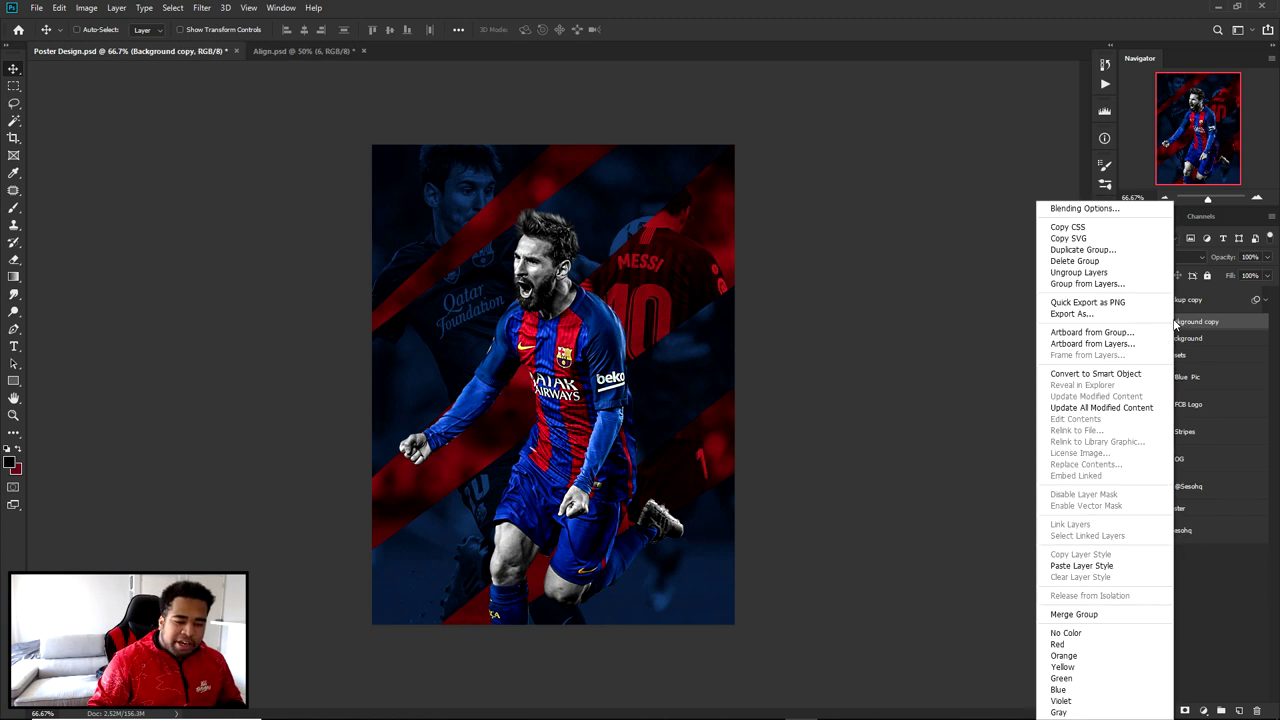
{"action": "left_click", "coordinate": [1093, 374]}
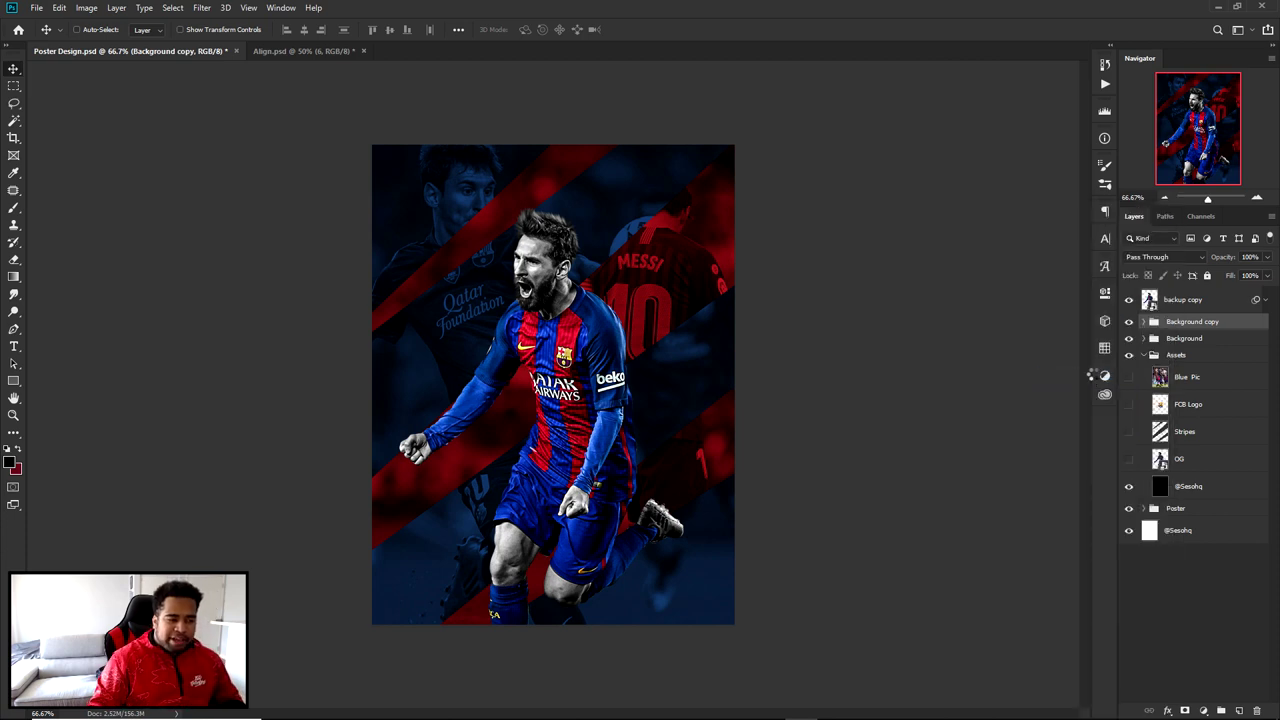
- Open the Camera Raw Filter on Background copy and set Whites +29, Blacks +12, Clarity +87 and Dehaze +14
{"action": "left_click", "coordinate": [201, 7]}
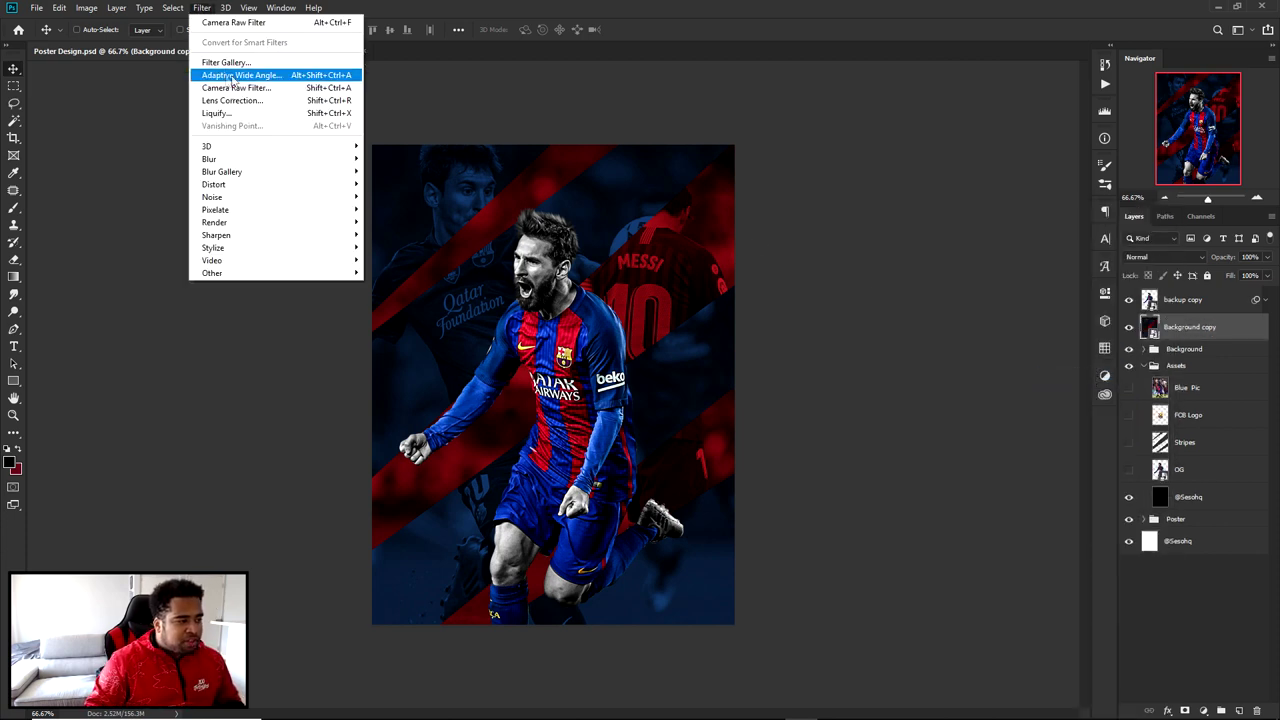
{"action": "left_click", "coordinate": [238, 88]}
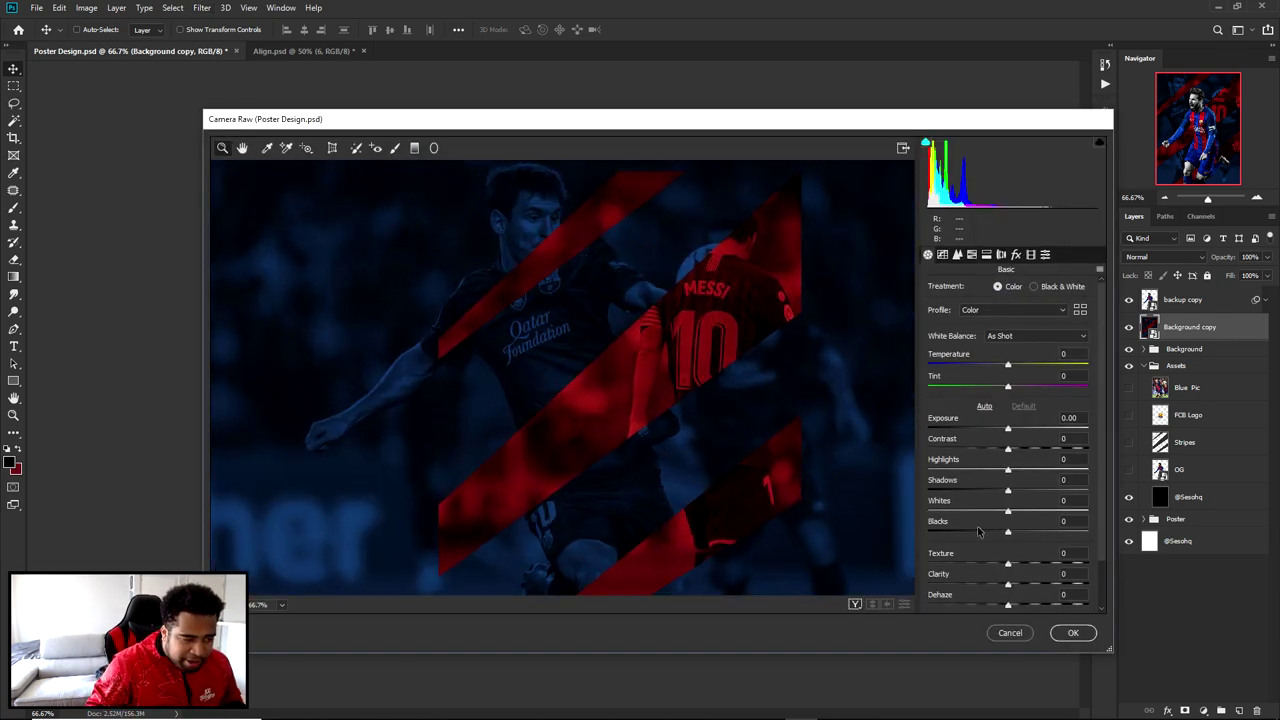
{"action": "scroll", "coordinate": [1012, 588], "scroll_direction": "down", "scroll_amount": 2}
{"action": "mouse_move", "coordinate": [1010, 532]}
{"action": "left_mouse_down"}
{"action": "mouse_move", "coordinate": [1078, 533]}
{"action": "mouse_move", "coordinate": [1020, 551]}
{"action": "left_mouse_up"}
{"action": "left_click_drag", "start_coordinate": [1016, 457], "coordinate": [1017, 483]}
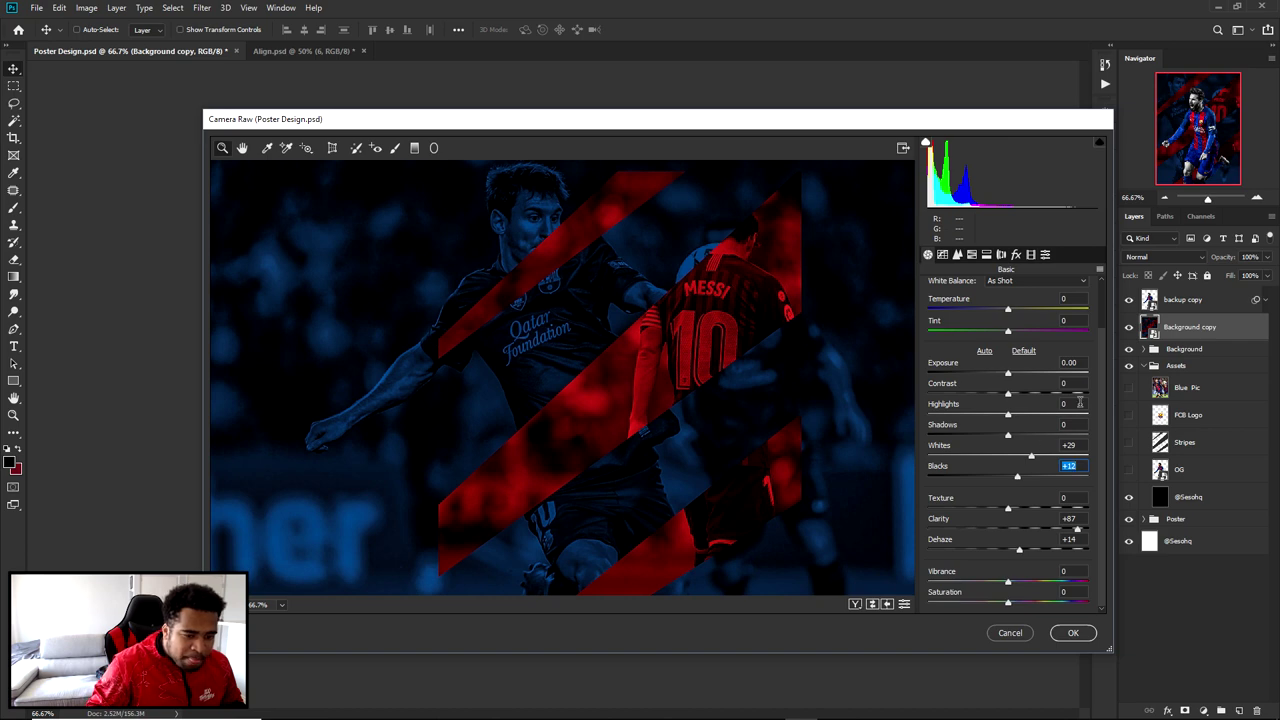
- Lower the Reds saturation to about -13 in Camera Raw's HSL adjustments
{"action": "scroll", "coordinate": [1100, 415], "scroll_direction": "up", "scroll_amount": 3}
{"action": "left_click", "coordinate": [971, 254]}
{"action": "mouse_move", "coordinate": [1020, 337]}
{"action": "left_mouse_down"}
{"action": "mouse_move", "coordinate": [991, 330]}
{"action": "mouse_move", "coordinate": [1015, 344]}
{"action": "mouse_move", "coordinate": [998, 342]}
{"action": "left_mouse_up"}
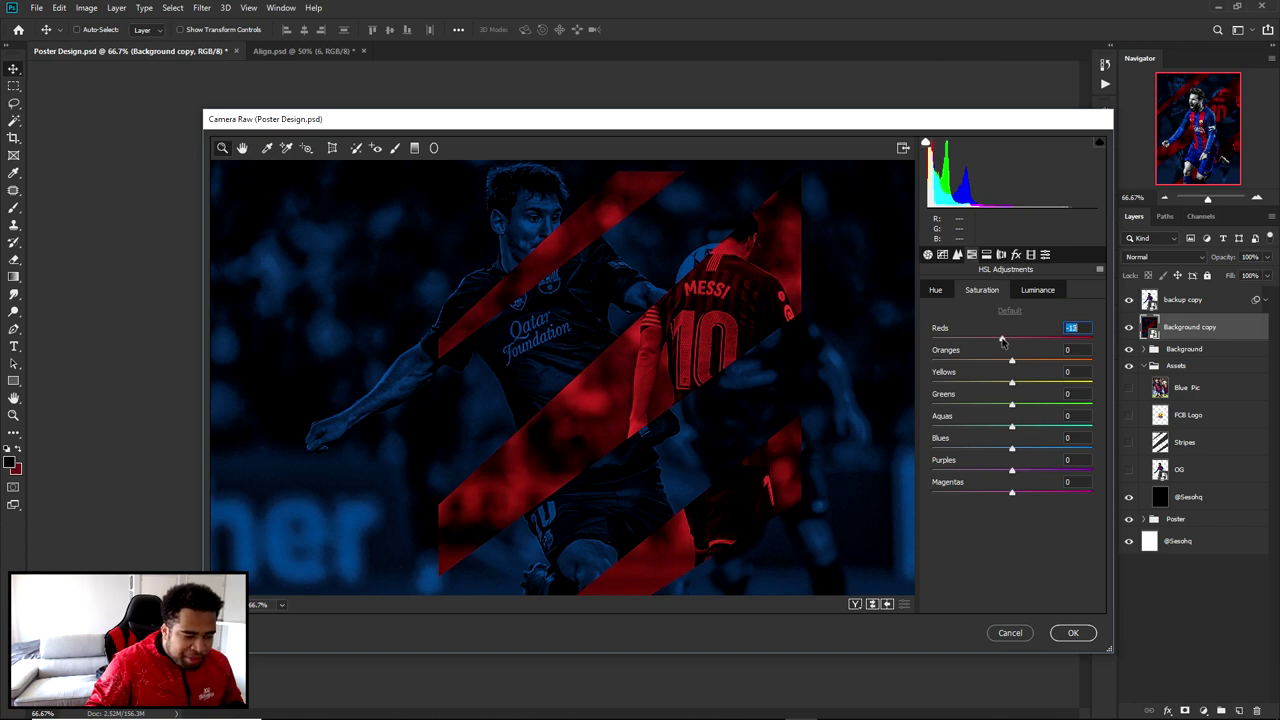
- Apply the Medium sharpening preset and confirm the Camera Raw filter on Background copy
{"action": "left_click", "coordinate": [1045, 255]}
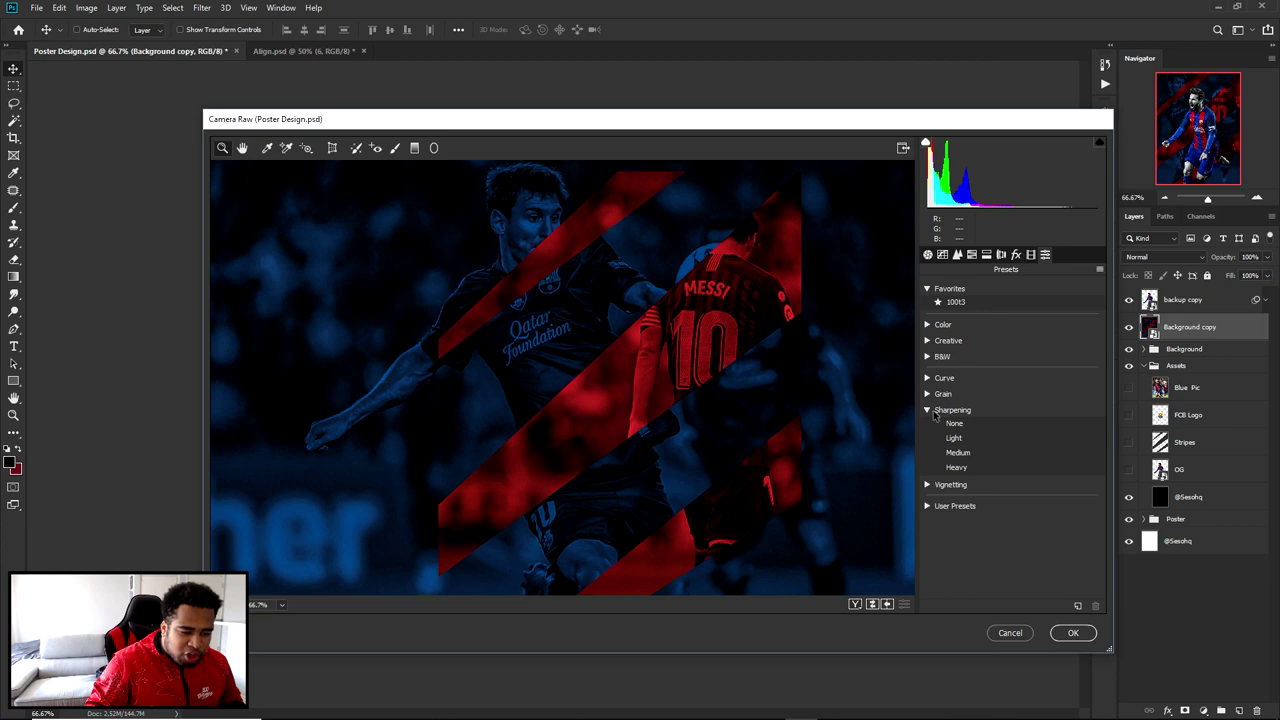
{"action": "left_click", "coordinate": [927, 411]}
{"action": "left_click", "coordinate": [927, 411]}
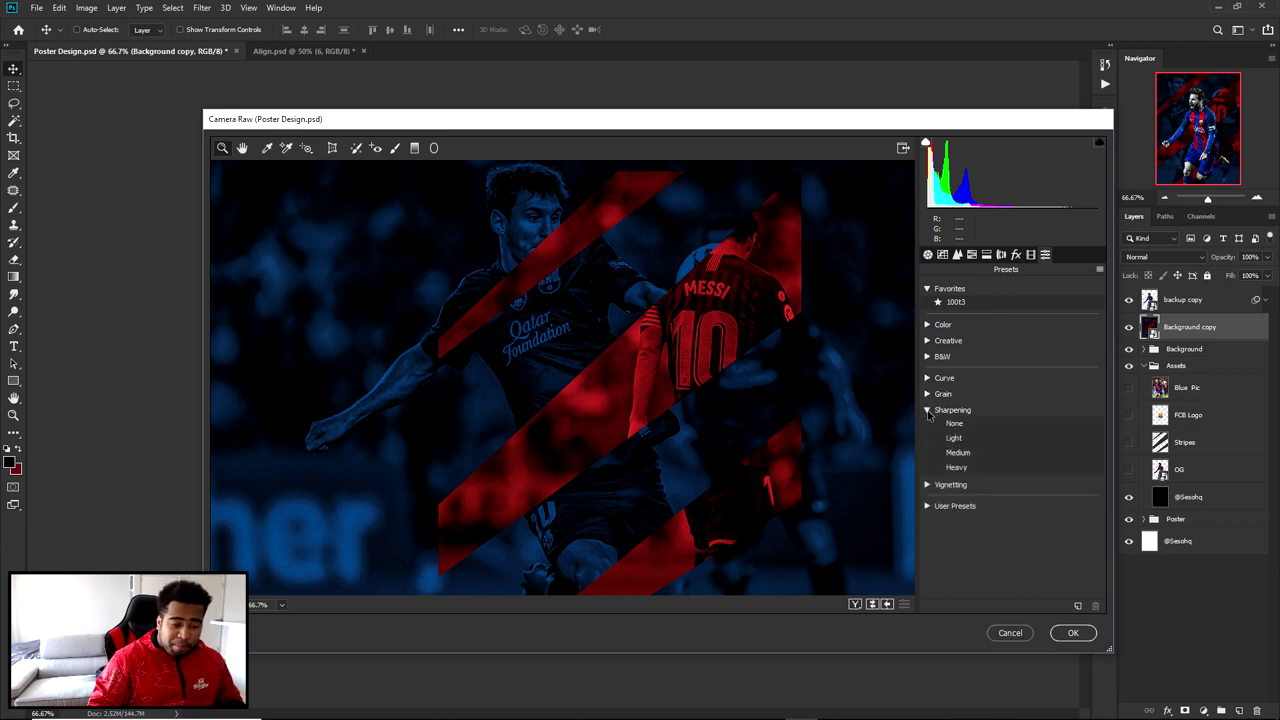
{"action": "left_click", "coordinate": [960, 452]}
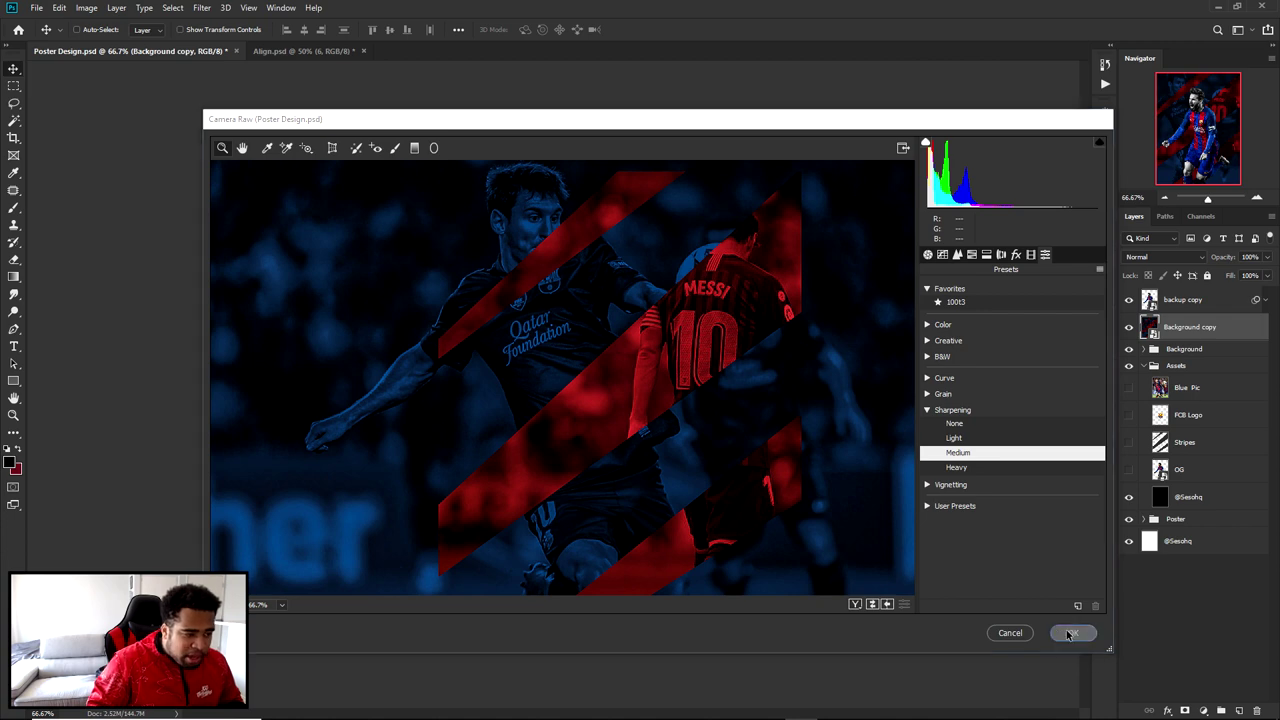
{"action": "left_click", "coordinate": [1073, 632]}
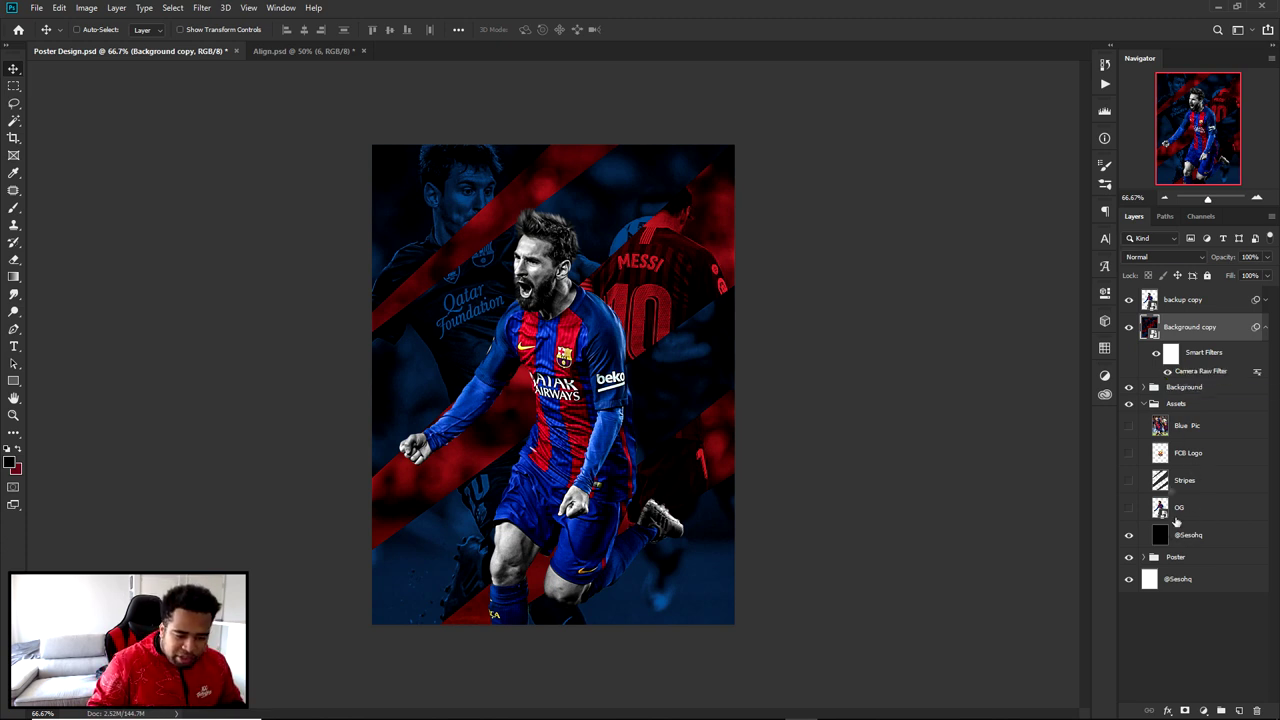
- Duplicate the Poster group, merge the copy into one layer and place it at the top of the layer stack
{"action": "left_click", "coordinate": [1143, 403]}
{"action": "left_click", "coordinate": [1186, 420]}
{"action": "key", "text": "ctrl+j"}
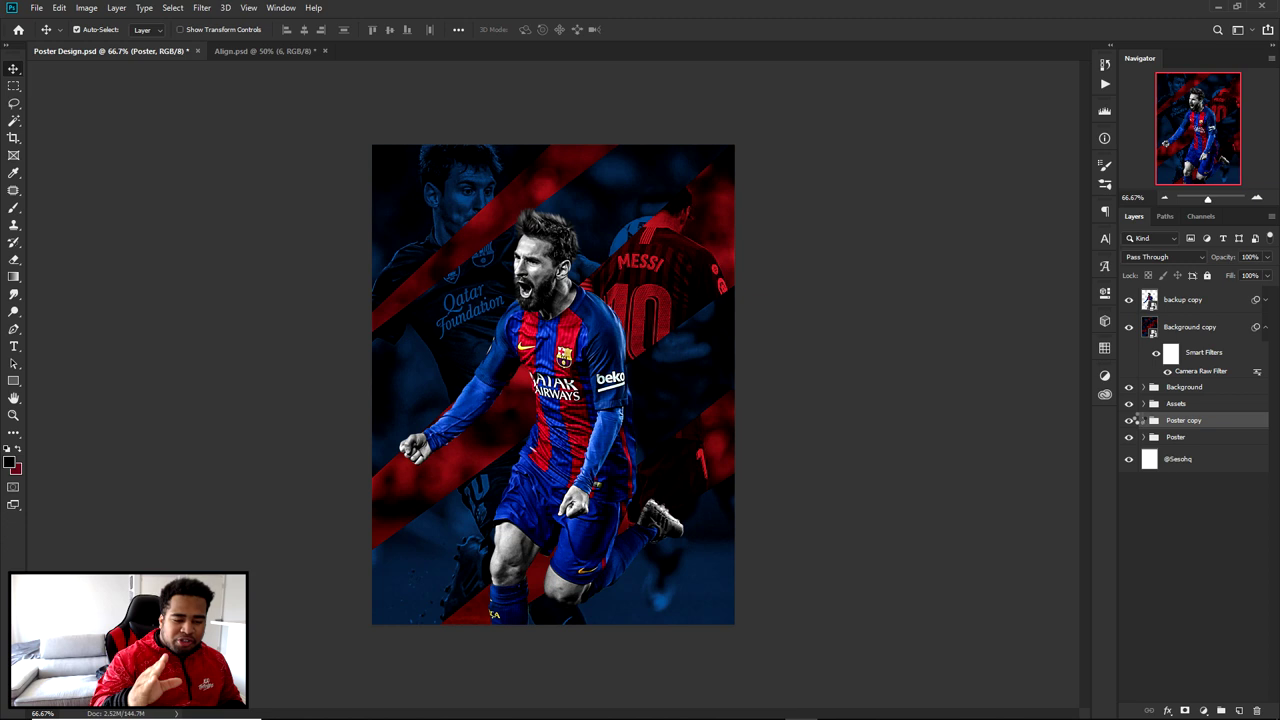
{"action": "key", "text": "ctrl+e"}
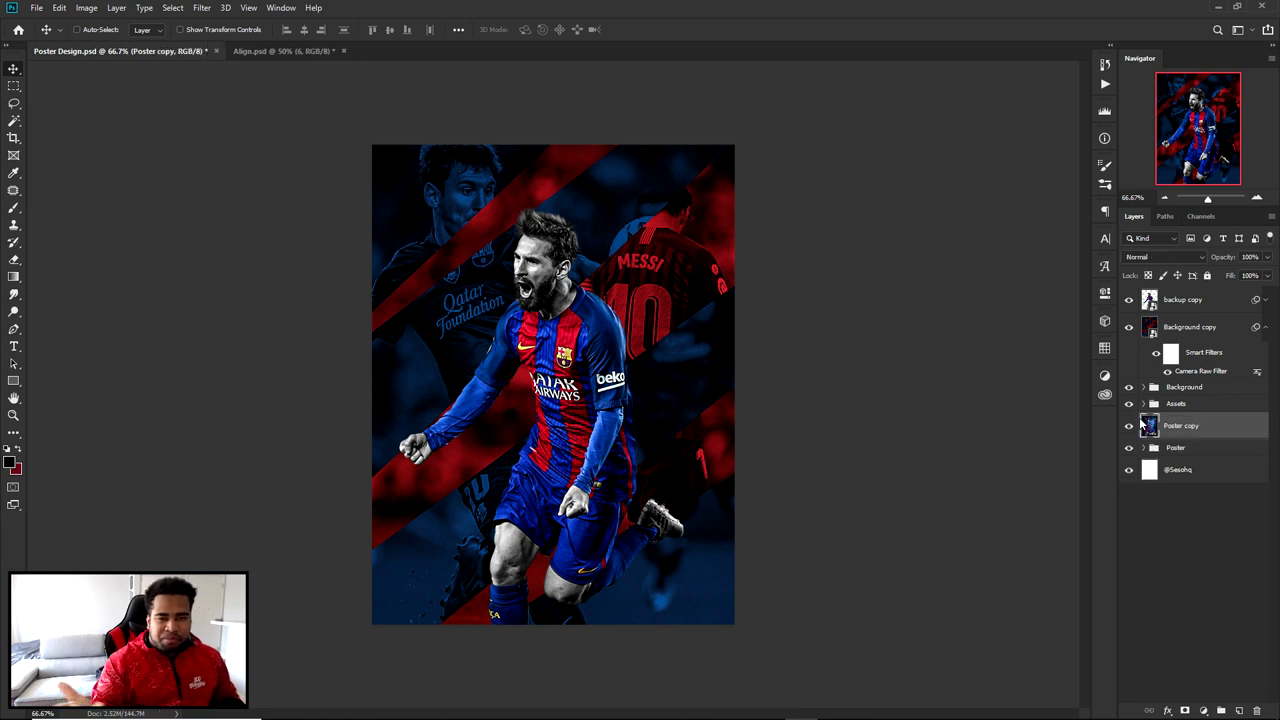
{"action": "left_click_drag", "start_coordinate": [1181, 426], "coordinate": [1212, 296]}
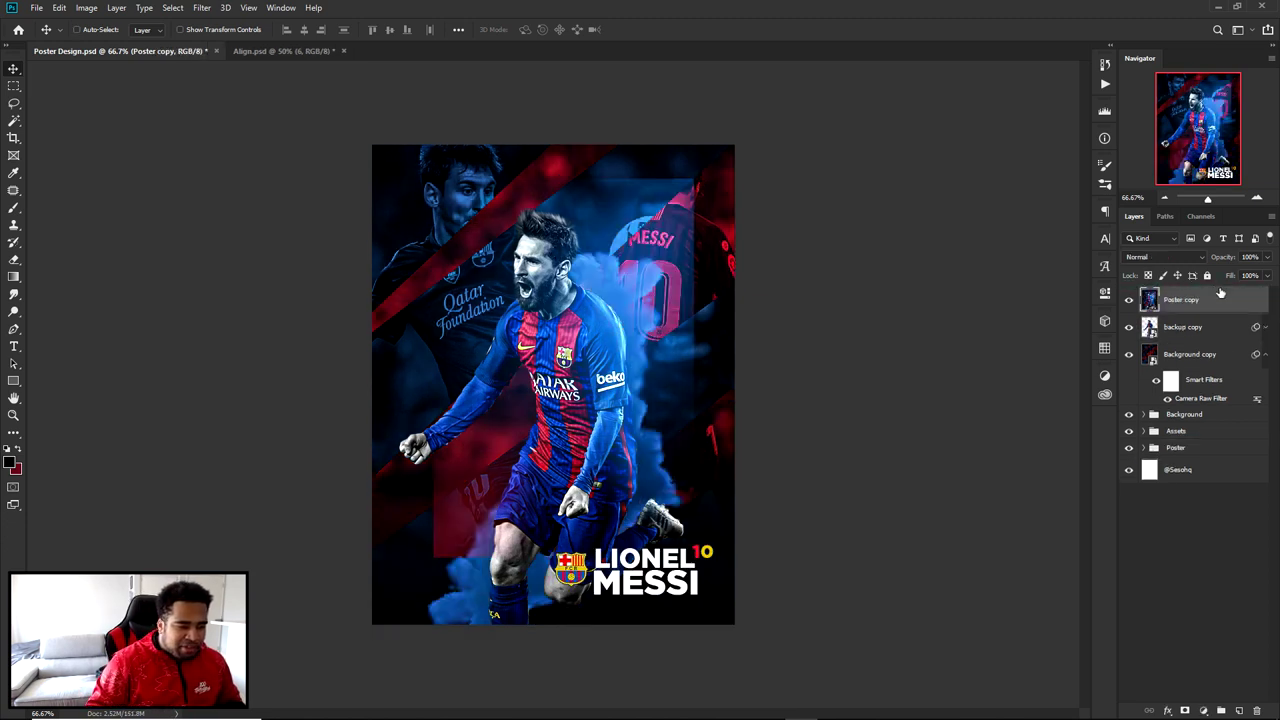
- Compare the design with the finished poster by toggling the Poster copy layer, and leave that layer hidden
{"action": "left_click", "coordinate": [1128, 300]}
{"action": "left_click", "coordinate": [1128, 300]}
{"action": "left_click", "coordinate": [1128, 300]}
{"action": "left_click", "coordinate": [1128, 300]}
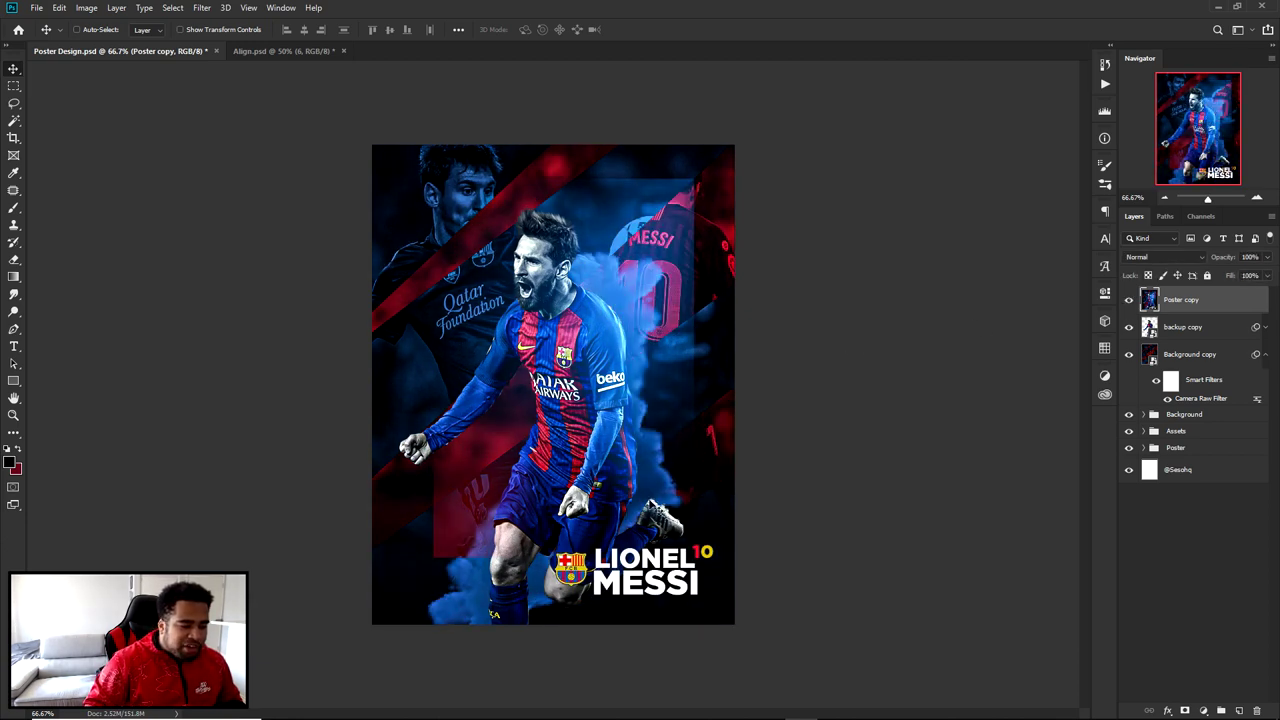
{"action": "left_click", "coordinate": [1128, 300]}
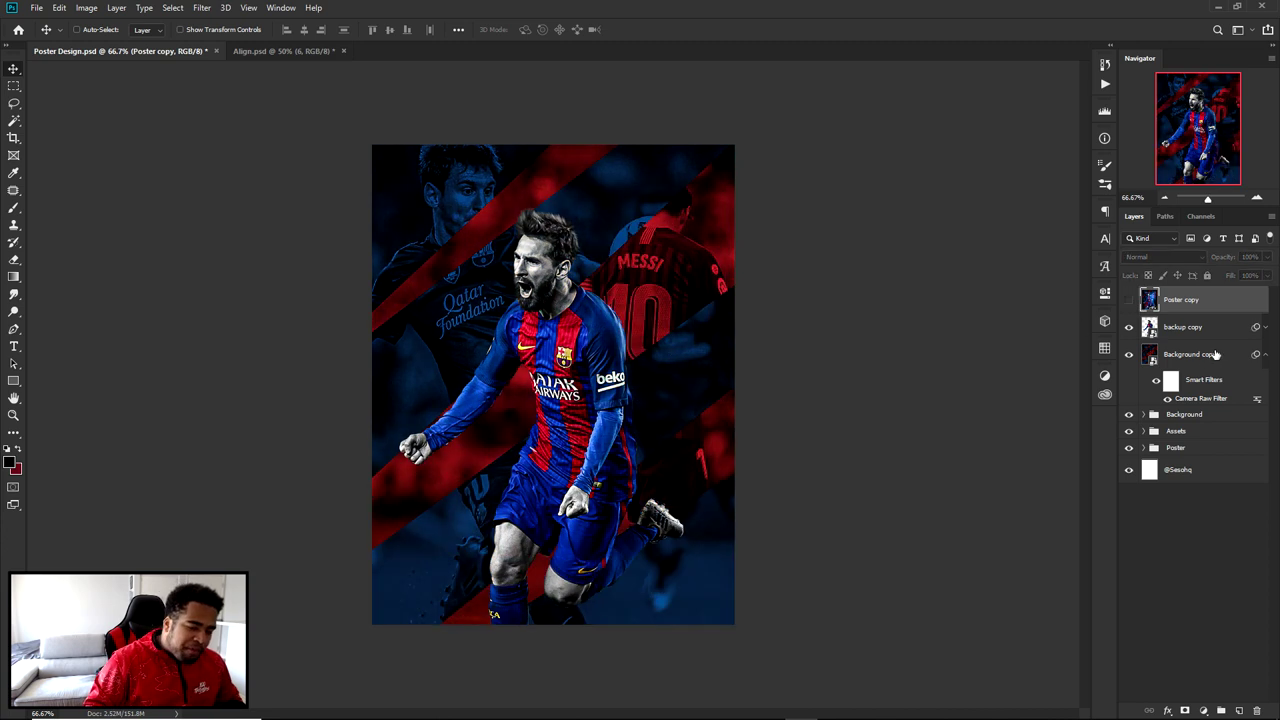
- Bring smoke layer 6 from Align.psd into Poster Design.psd directly above Background copy
{"action": "left_click", "coordinate": [1188, 354]}
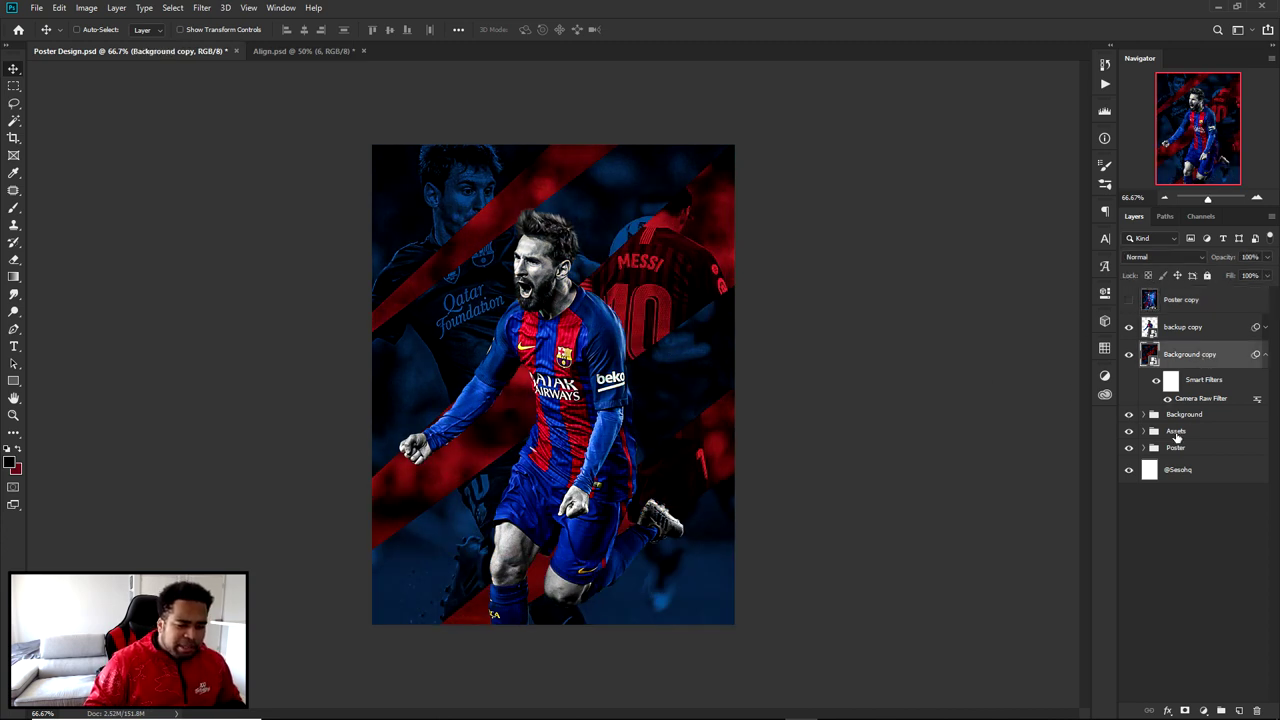
{"action": "left_click", "coordinate": [284, 48]}
{"action": "left_click_drag", "start_coordinate": [513, 280], "coordinate": [540, 318]}
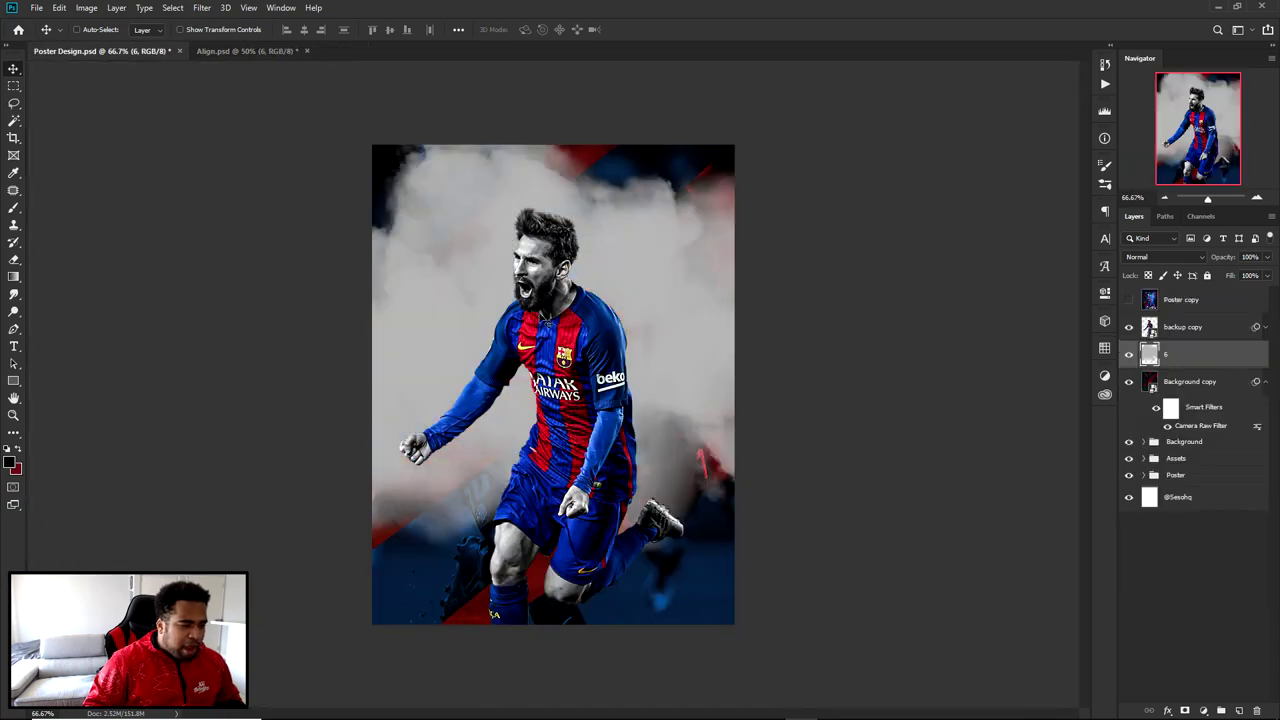
- Scale the smoke layer to about 26%, rotate it and place it behind the player's back
{"action": "key", "text": "ctrl+t"}
{"action": "left_click_drag", "start_coordinate": [898, 561], "coordinate": [389, 195]}
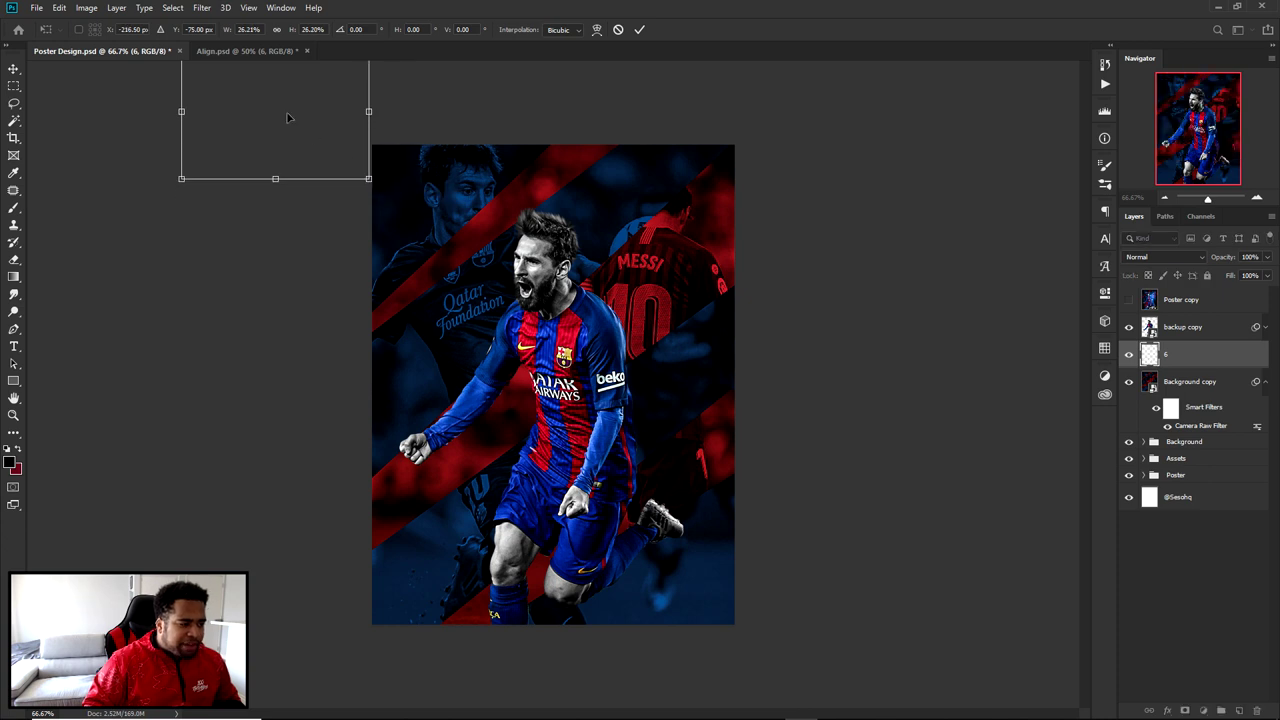
{"action": "left_click_drag", "start_coordinate": [286, 114], "coordinate": [595, 385]}
{"action": "left_click_drag", "start_coordinate": [697, 319], "coordinate": [522, 291]}
{"action": "left_click_drag", "start_coordinate": [650, 290], "coordinate": [675, 269]}
{"action": "key", "text": "Return"}
- Duplicate the smoke lower down behind the player's legs, rotate the copy and shift it toward the raised boot
{"action": "left_click_drag", "start_coordinate": [663, 376], "coordinate": [626, 486]}
{"action": "key", "text": "ctrl+t"}
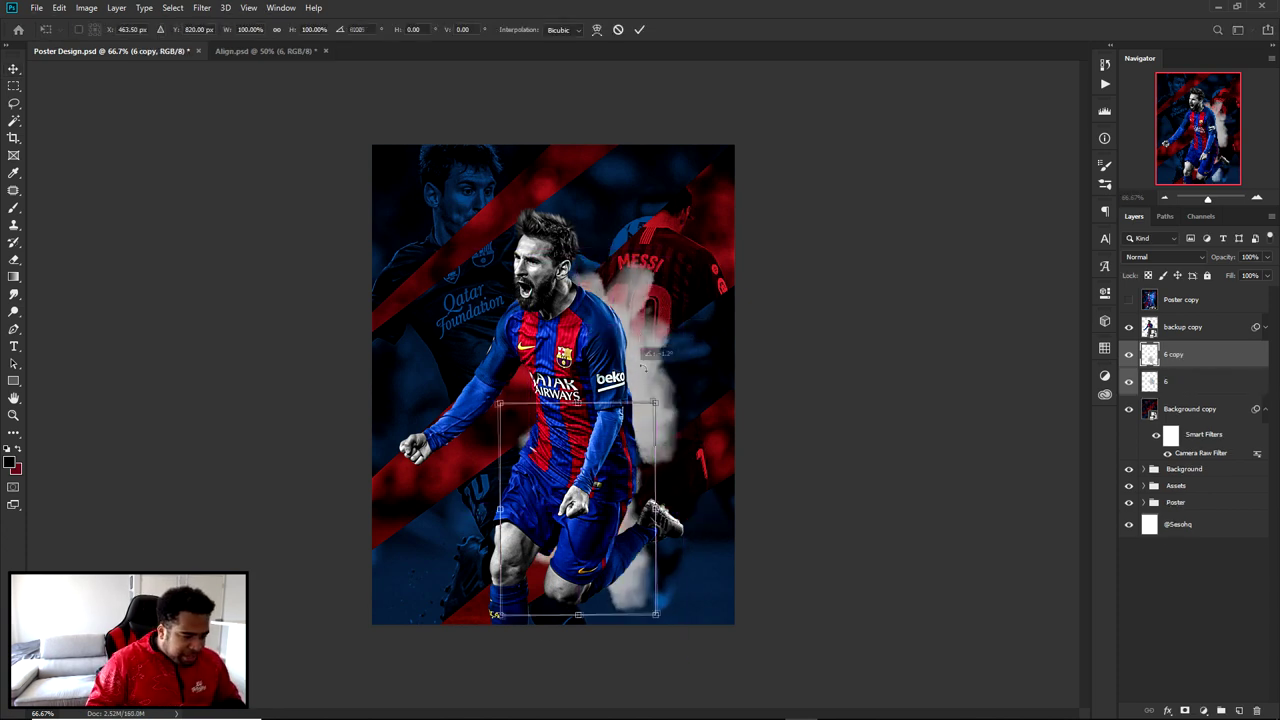
{"action": "left_click_drag", "start_coordinate": [668, 398], "coordinate": [700, 448]}
{"action": "key", "text": "Return"}
{"action": "left_click_drag", "start_coordinate": [607, 509], "coordinate": [762, 505]}
{"action": "scroll", "coordinate": [619, 508], "scroll_direction": "up", "scroll_amount": 2}
{"action": "scroll", "coordinate": [762, 505], "scroll_direction": "down", "scroll_amount": 2}
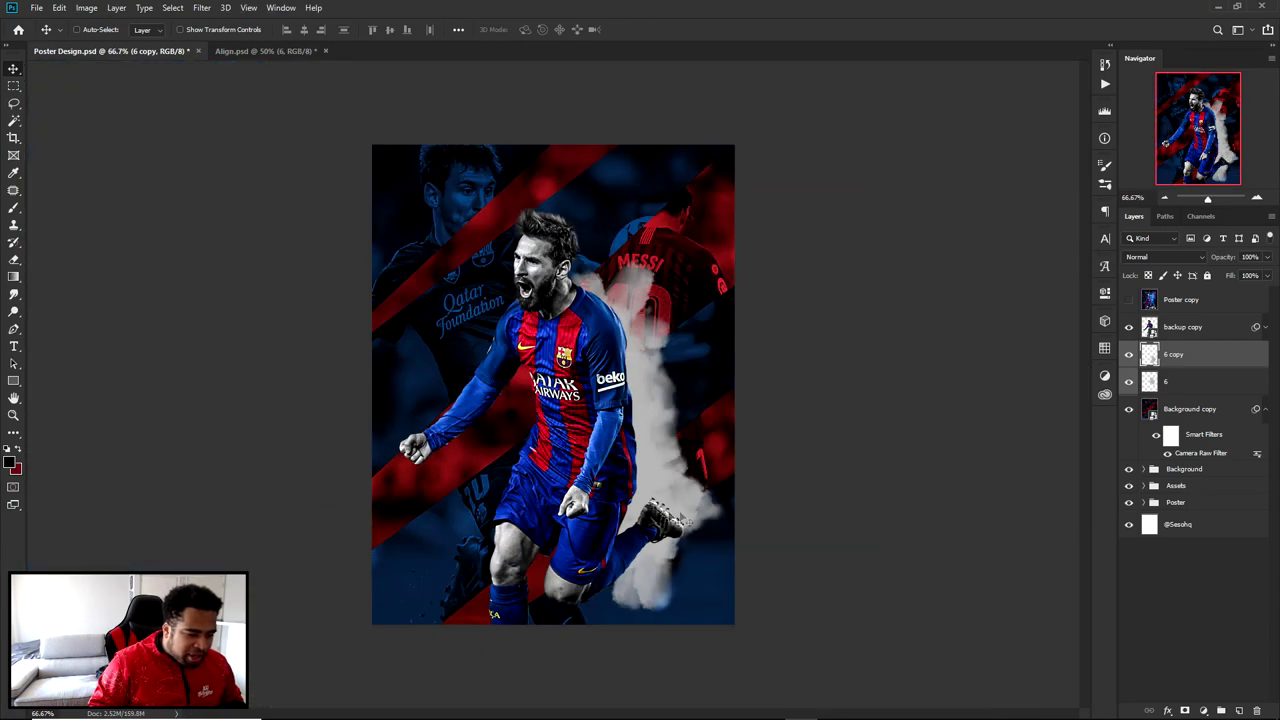
- Reposition the 6 copy smoke behind the player's lower legs and rotate it to fill the area near the boot
{"action": "left_click_drag", "start_coordinate": [683, 497], "coordinate": [633, 543]}
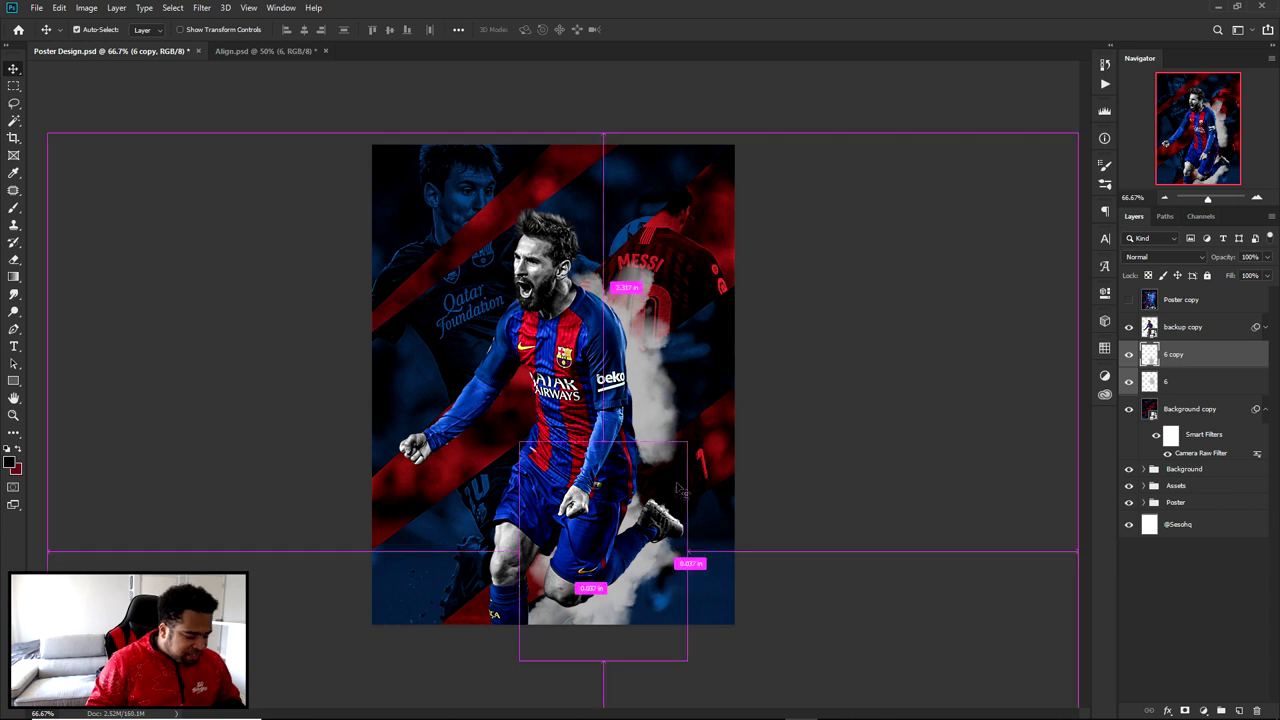
{"action": "key", "text": "ctrl+t"}
{"action": "left_click_drag", "start_coordinate": [691, 441], "coordinate": [664, 472]}
{"action": "key", "text": "Return"}
{"action": "key", "text": "ctrl+t"}
{"action": "left_click_drag", "start_coordinate": [720, 358], "coordinate": [511, 548]}
{"action": "key", "text": "Escape"}
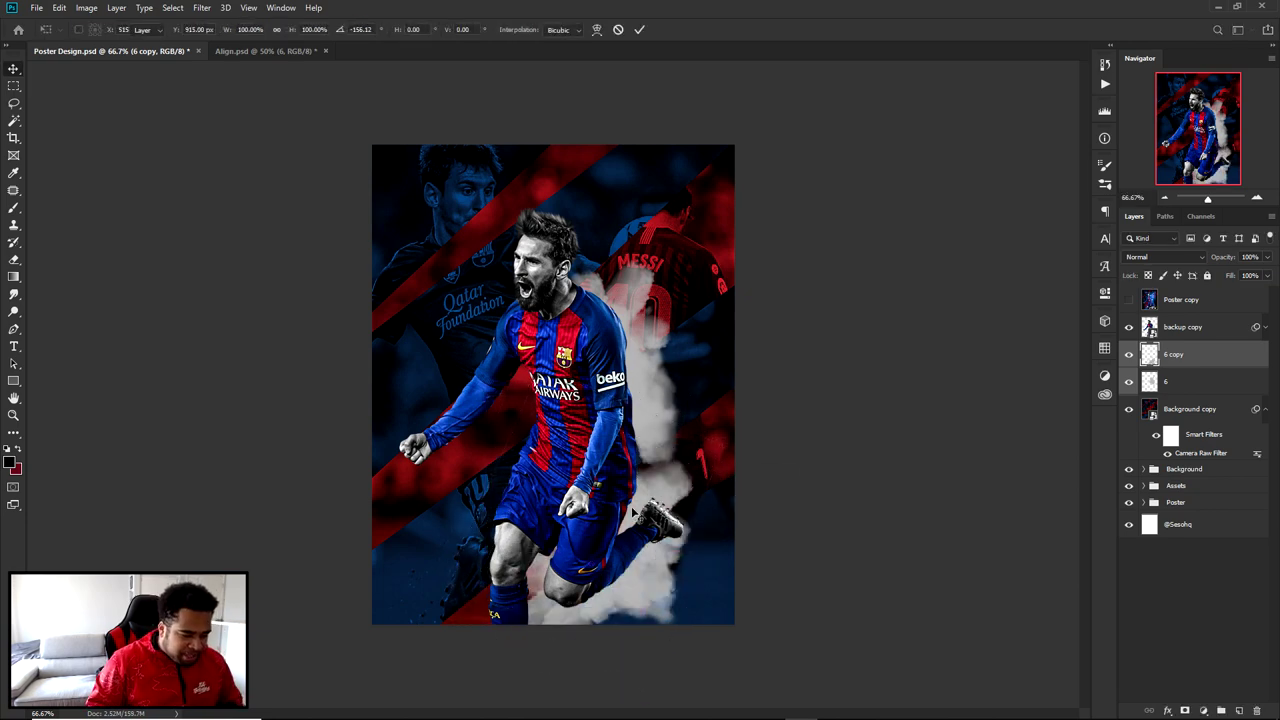
- Duplicate the lower smoke once more, rotate the copy and place it behind the front leg at the poster's bottom
{"action": "left_click_drag", "start_coordinate": [661, 497], "coordinate": [573, 507], "text": "alt"}
{"action": "key", "text": "ctrl+t"}
{"action": "left_click_drag", "start_coordinate": [530, 390], "coordinate": [452, 394]}
{"action": "key", "text": "Return"}
{"action": "left_click_drag", "start_coordinate": [530, 470], "coordinate": [594, 501]}
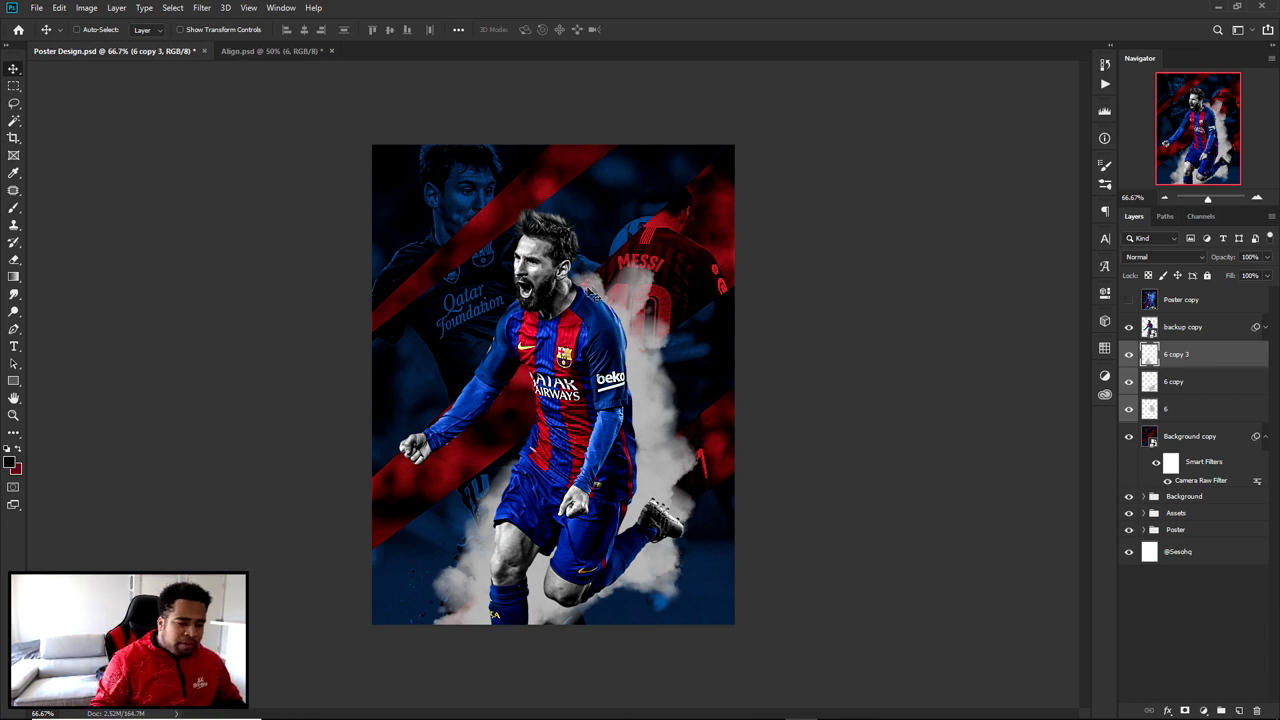
- Merge layers 6, 6 copy and 6 copy 3 into one smoke layer and check it by toggling its visibility
{"action": "left_click", "coordinate": [1174, 419], "text": "shift"}
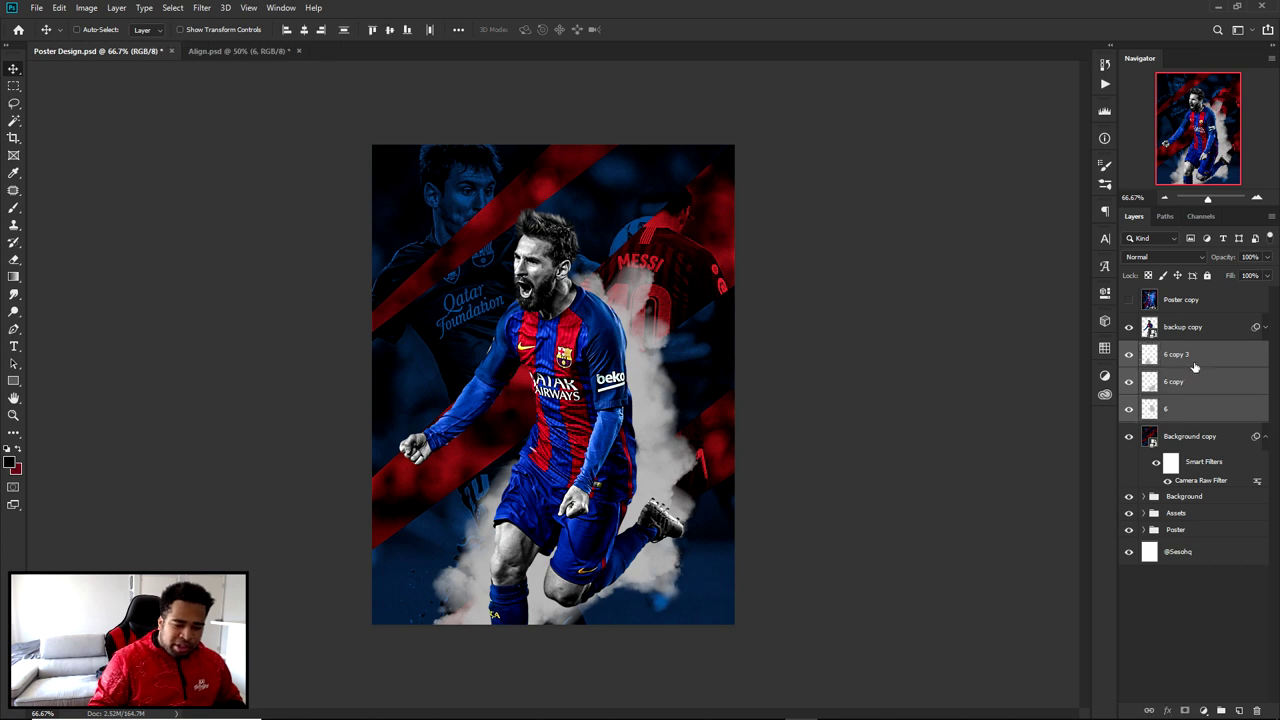
{"action": "left_click", "coordinate": [1194, 368]}
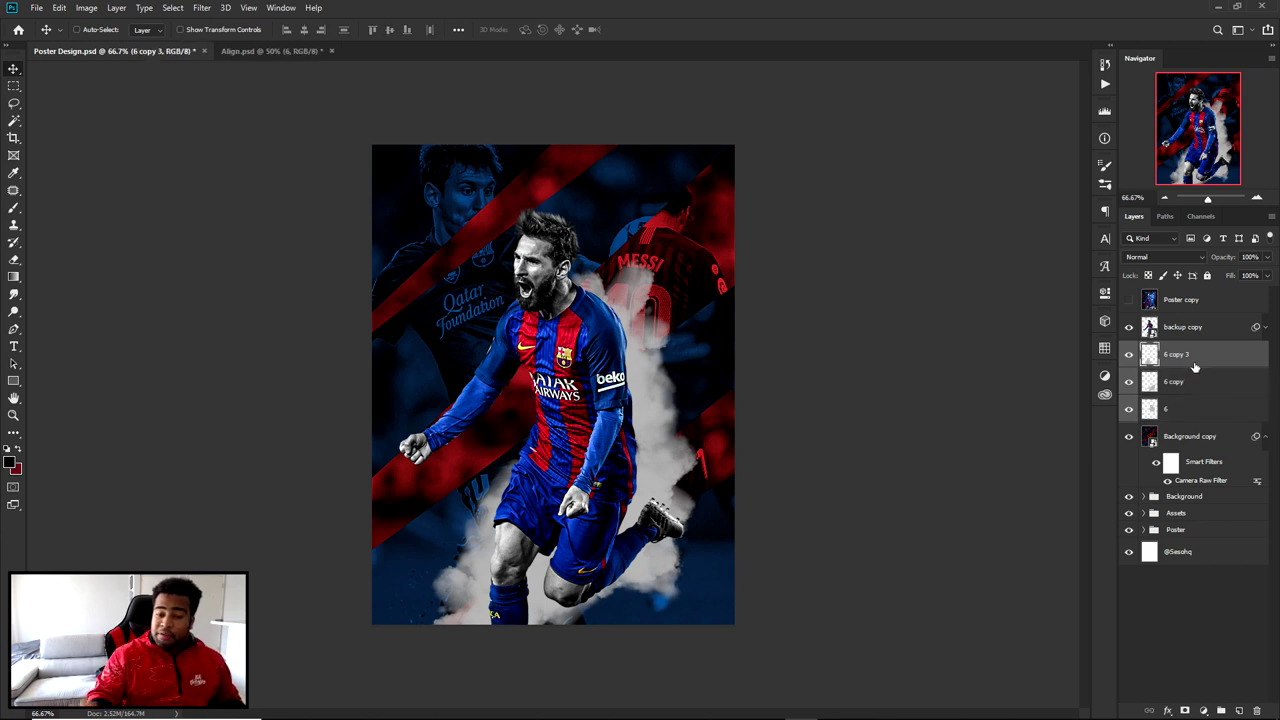
{"action": "left_click", "coordinate": [1200, 418], "text": "shift"}
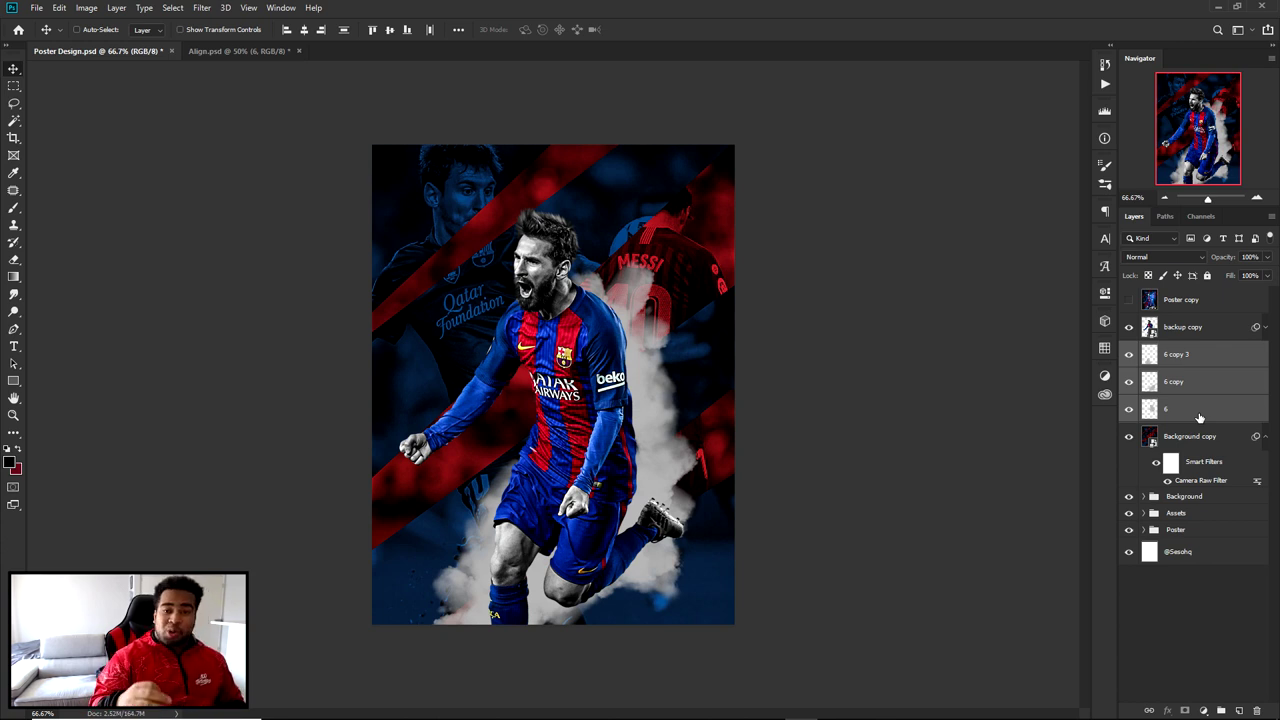
{"action": "key", "text": "ctrl+e"}
{"action": "left_click", "coordinate": [1130, 356]}
{"action": "left_click", "coordinate": [1130, 356]}
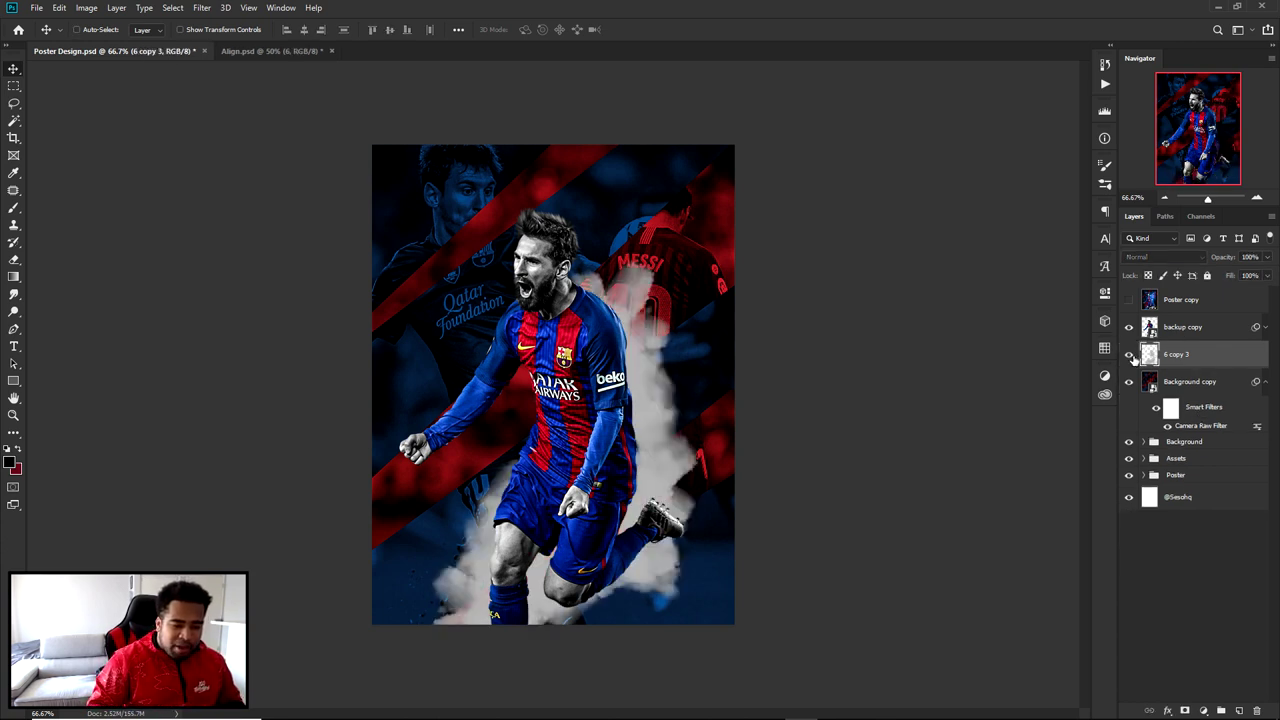
- Open the layer style of the 6 copy 3 smoke, remove its Gradient Overlay and apply the dark blue gradient style preset
{"action": "double_click", "coordinate": [1232, 362]}
{"action": "left_click", "coordinate": [800, 547]}
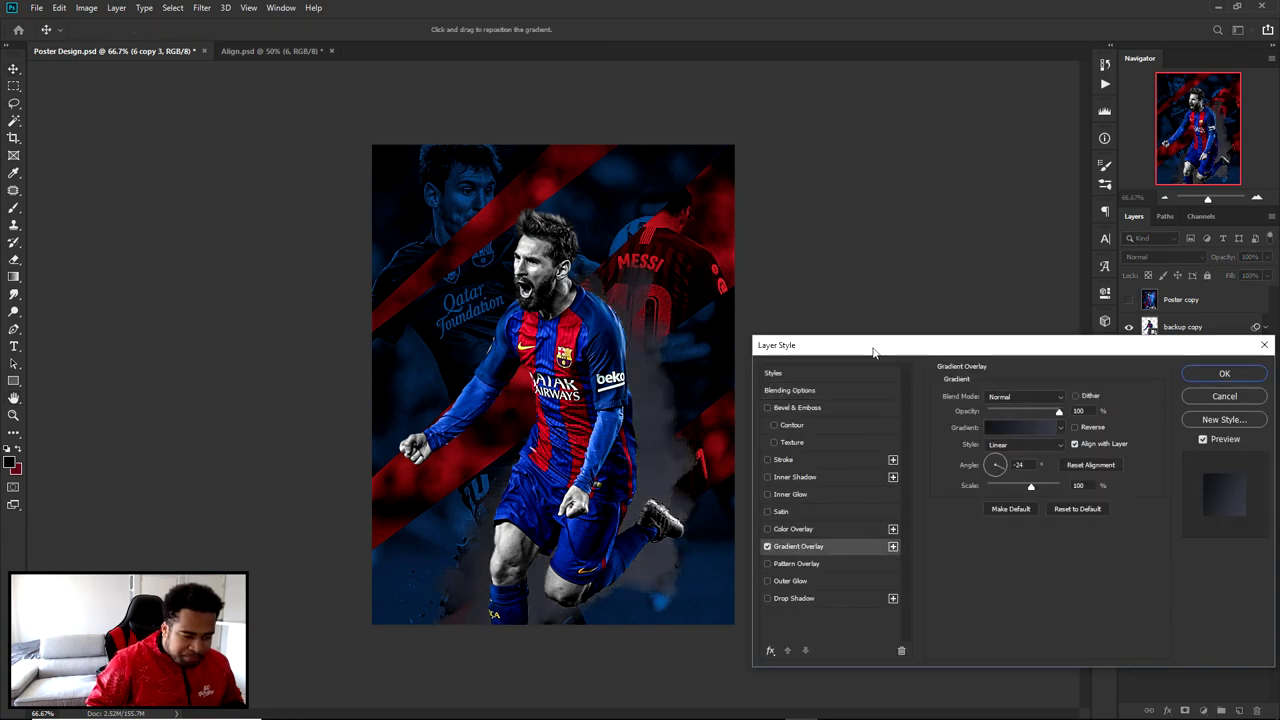
{"action": "left_click", "coordinate": [768, 547]}
{"action": "left_click", "coordinate": [793, 374]}
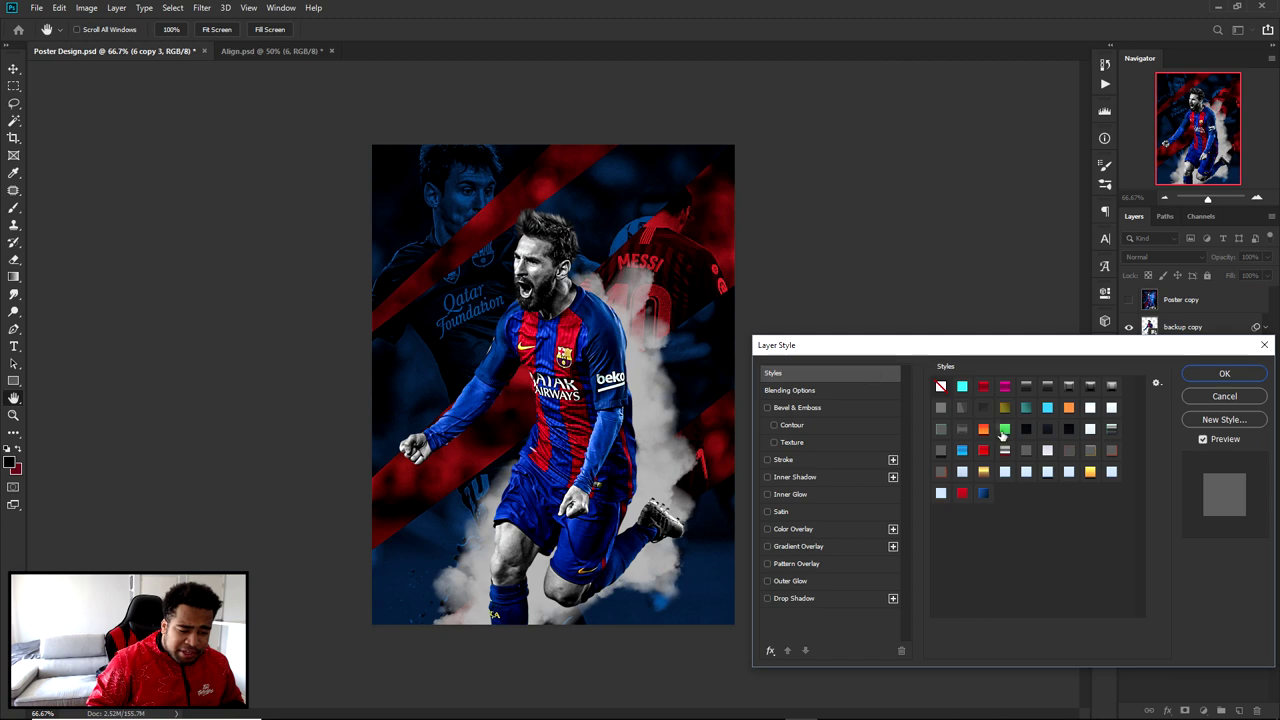
{"action": "left_click", "coordinate": [983, 492]}
{"action": "left_click_drag", "start_coordinate": [867, 364], "coordinate": [820, 201]}
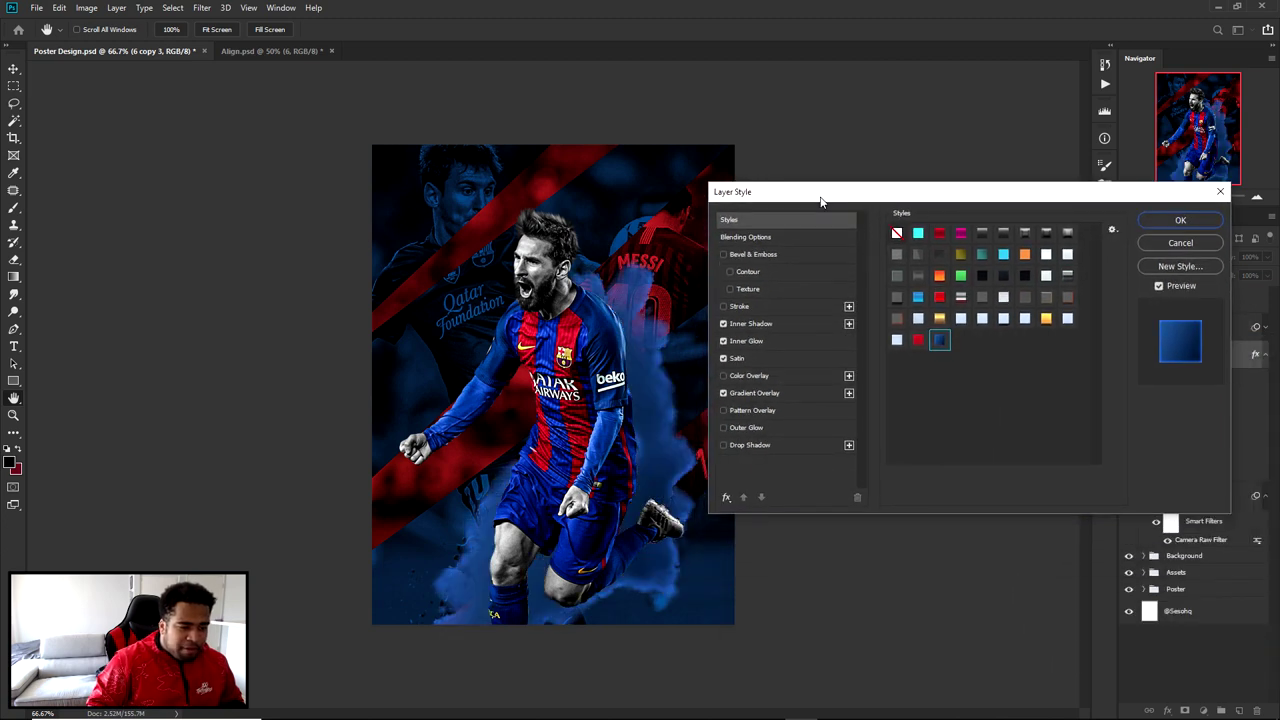
- Set the smoke's Inner Shadow opacity to 20% and go through its distance, choke and size values
{"action": "left_click", "coordinate": [750, 324]}
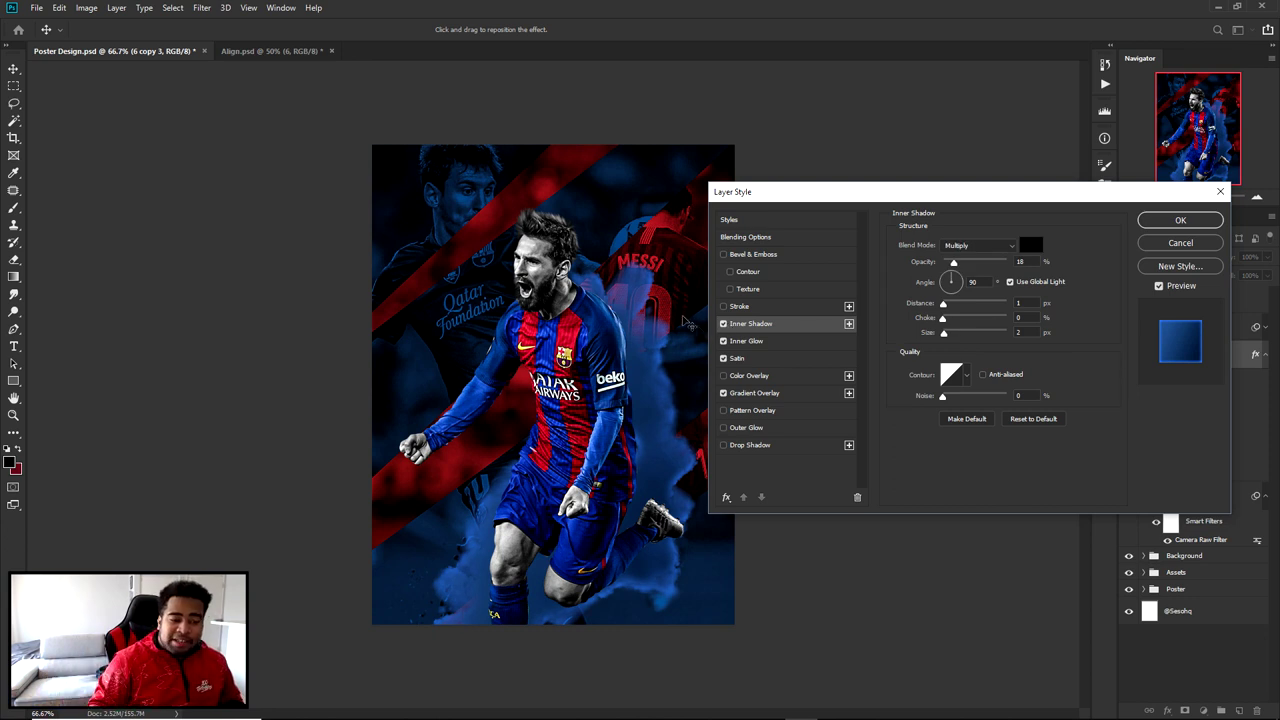
{"action": "double_click", "coordinate": [1020, 261]}
{"action": "type", "text": "20"}
{"action": "key", "text": "Return"}
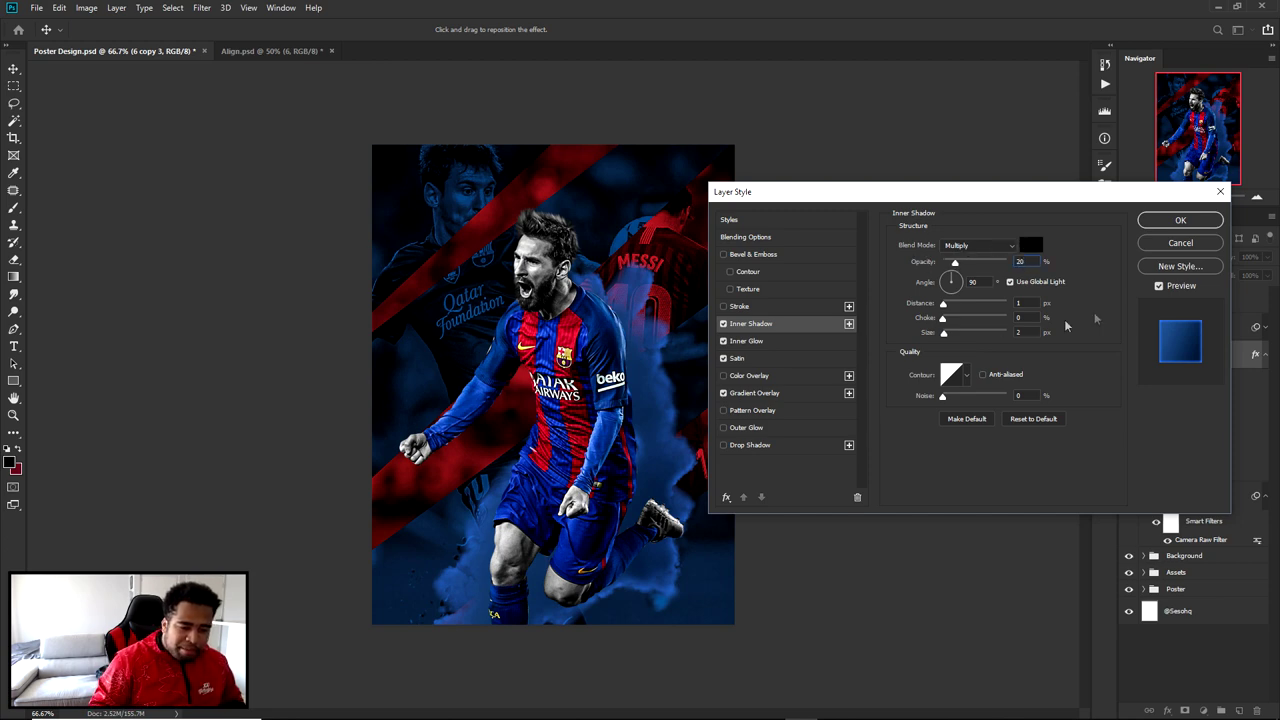
{"action": "double_click", "coordinate": [1028, 320]}
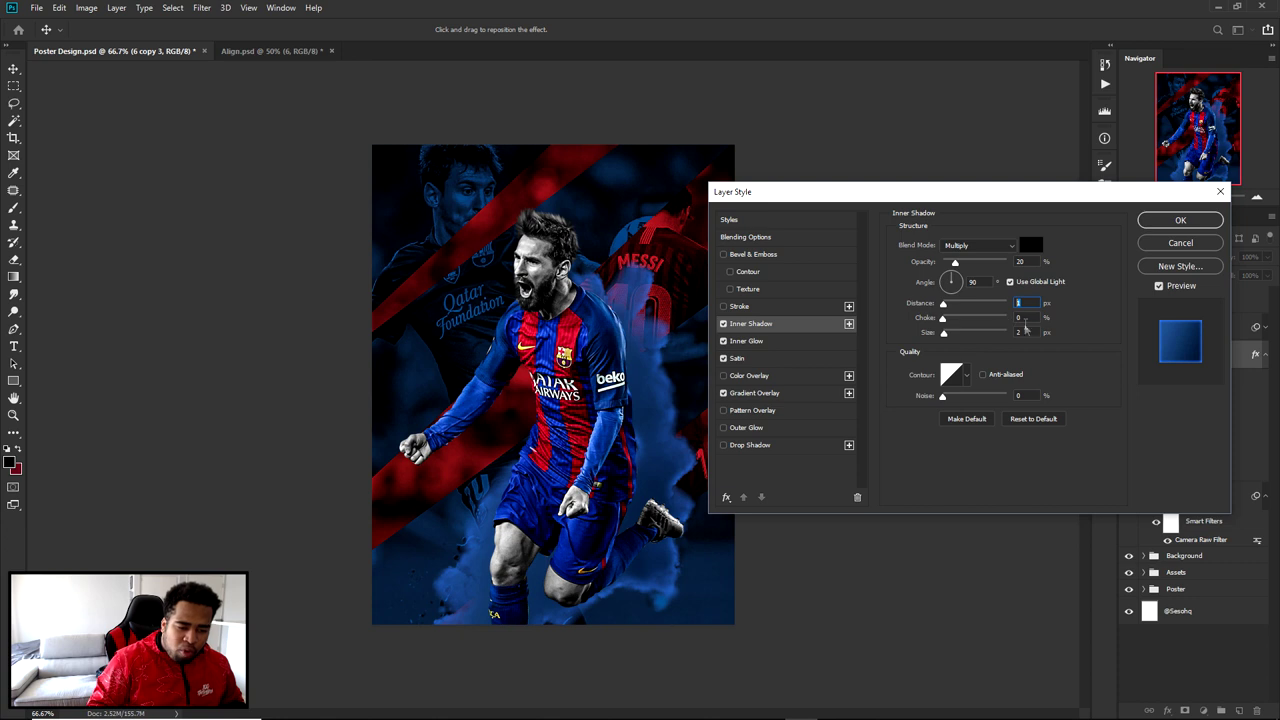
{"action": "key", "text": "Tab"}
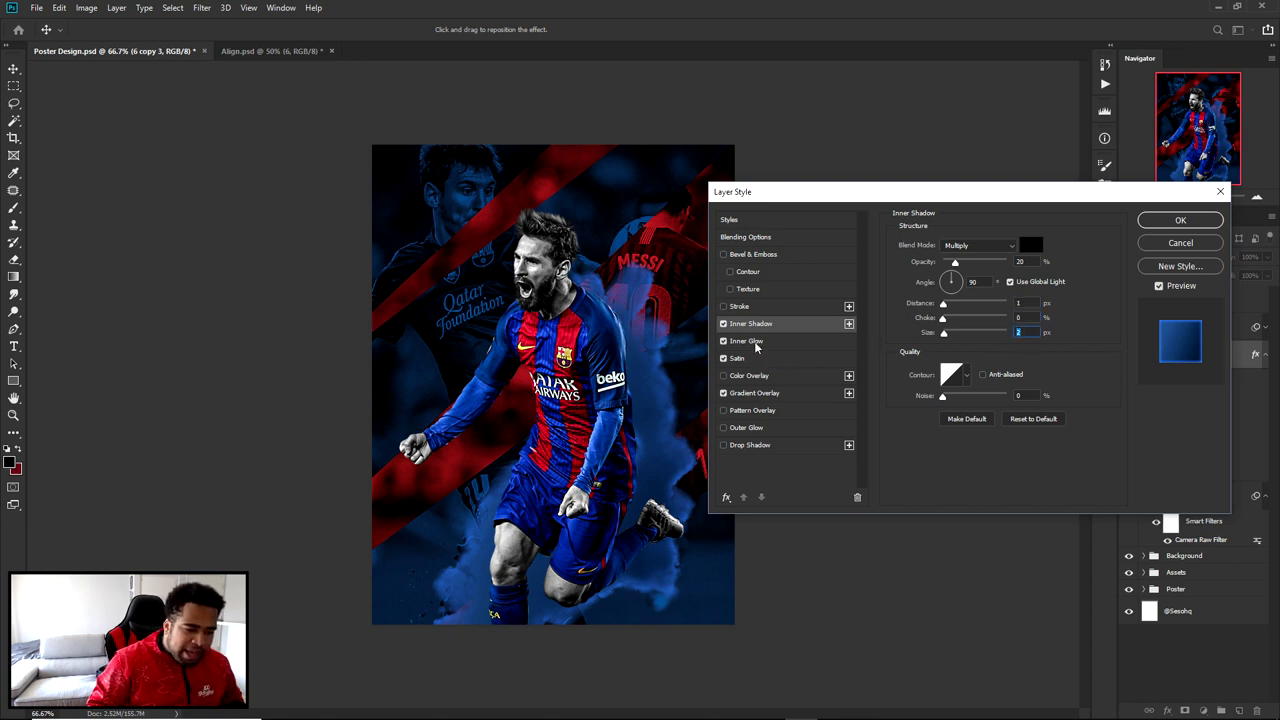
- Compare the smoke with and without Inner Glow, and set the glow to Linear Dodge (Add) at 60% opacity
{"action": "left_click", "coordinate": [752, 343]}
{"action": "left_click", "coordinate": [724, 342]}
{"action": "left_click", "coordinate": [724, 344]}
{"action": "left_click", "coordinate": [724, 344]}
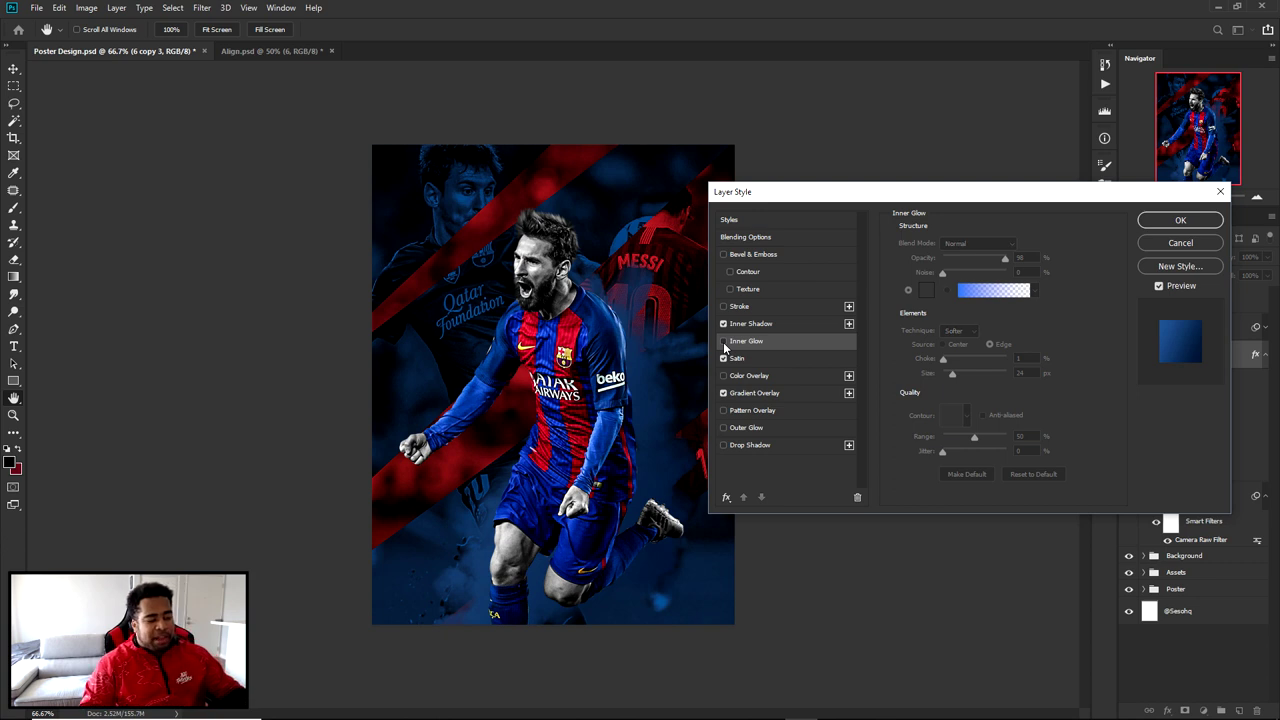
{"action": "left_click", "coordinate": [724, 344]}
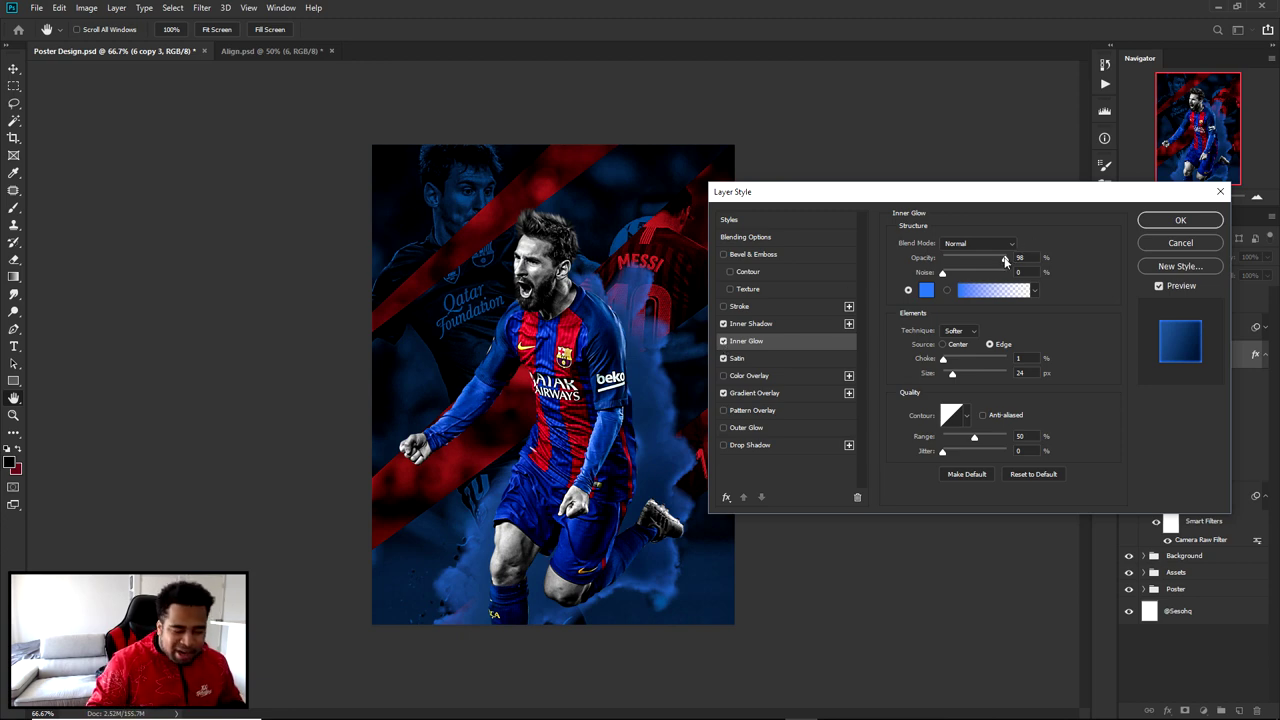
{"action": "left_click", "coordinate": [1022, 358]}
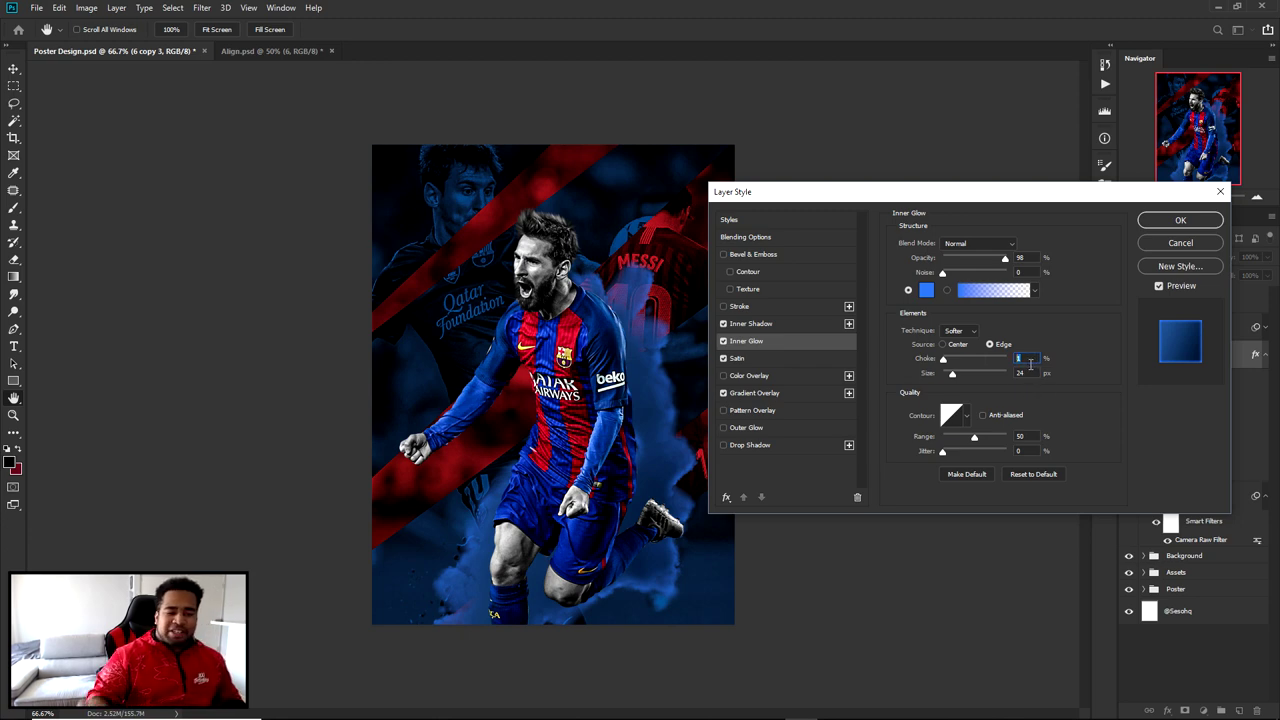
{"action": "left_click", "coordinate": [970, 245]}
{"action": "left_click", "coordinate": [975, 375]}
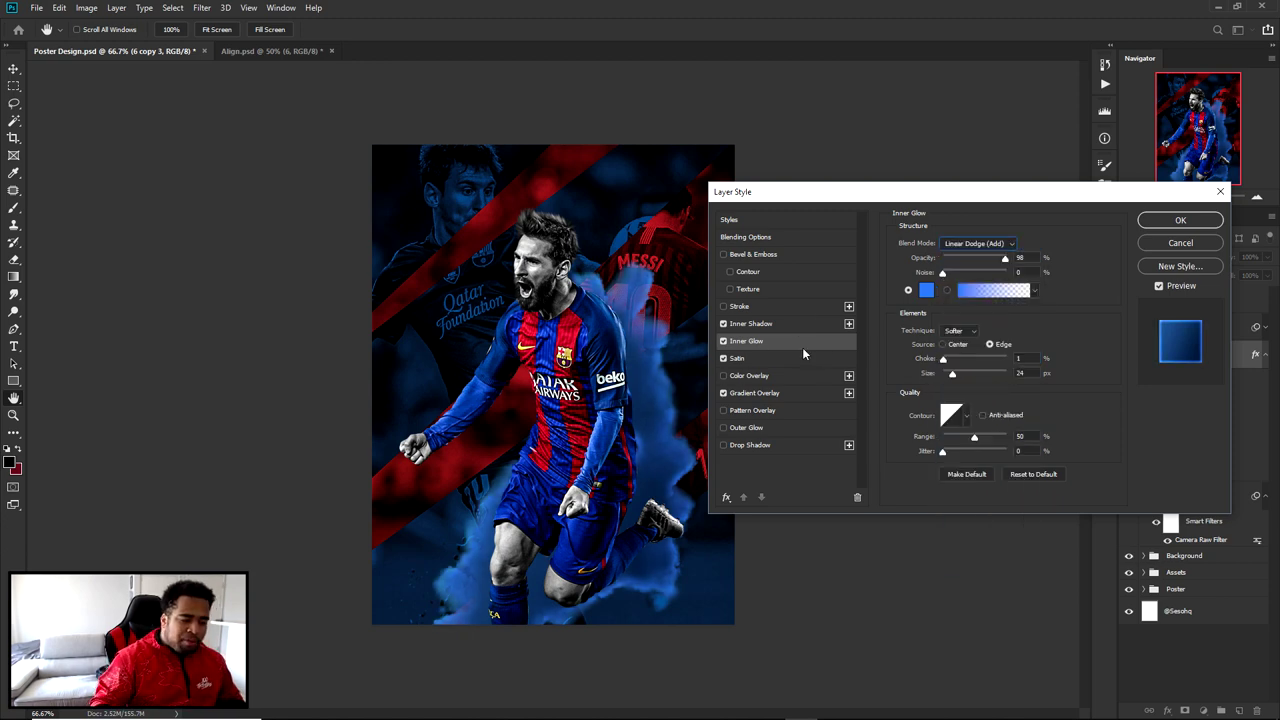
{"action": "left_click_drag", "start_coordinate": [992, 261], "coordinate": [986, 263]}
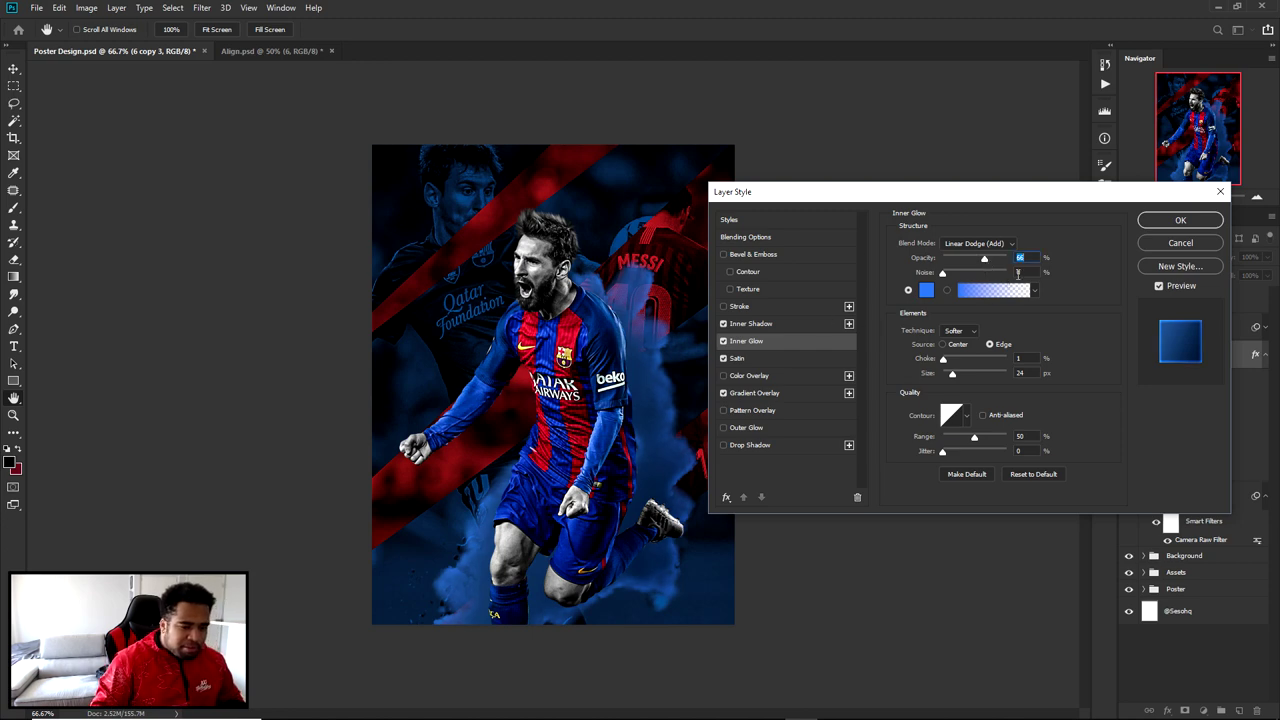
{"action": "type", "text": "60"}
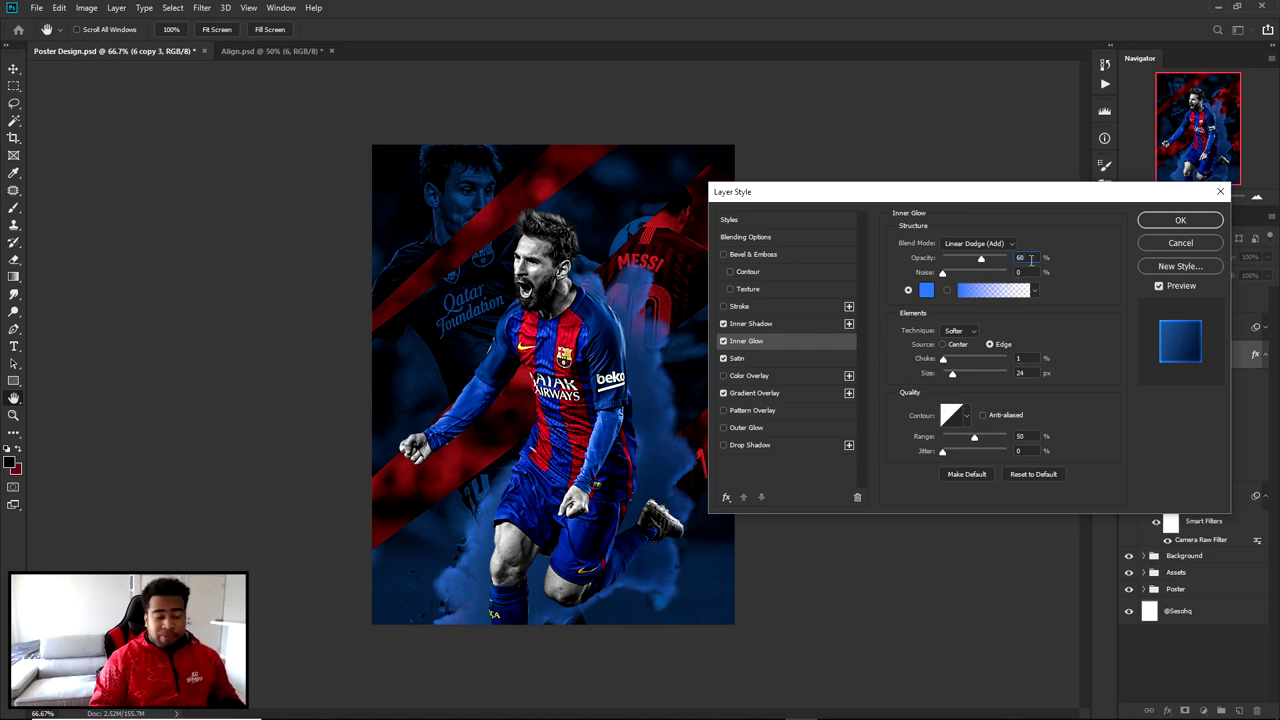
- Compare the smoke with and without Satin, and set the Satin opacity to 5%
{"action": "left_click", "coordinate": [723, 358]}
{"action": "left_click", "coordinate": [723, 358]}
{"action": "left_click", "coordinate": [723, 358]}
{"action": "left_click", "coordinate": [723, 358]}
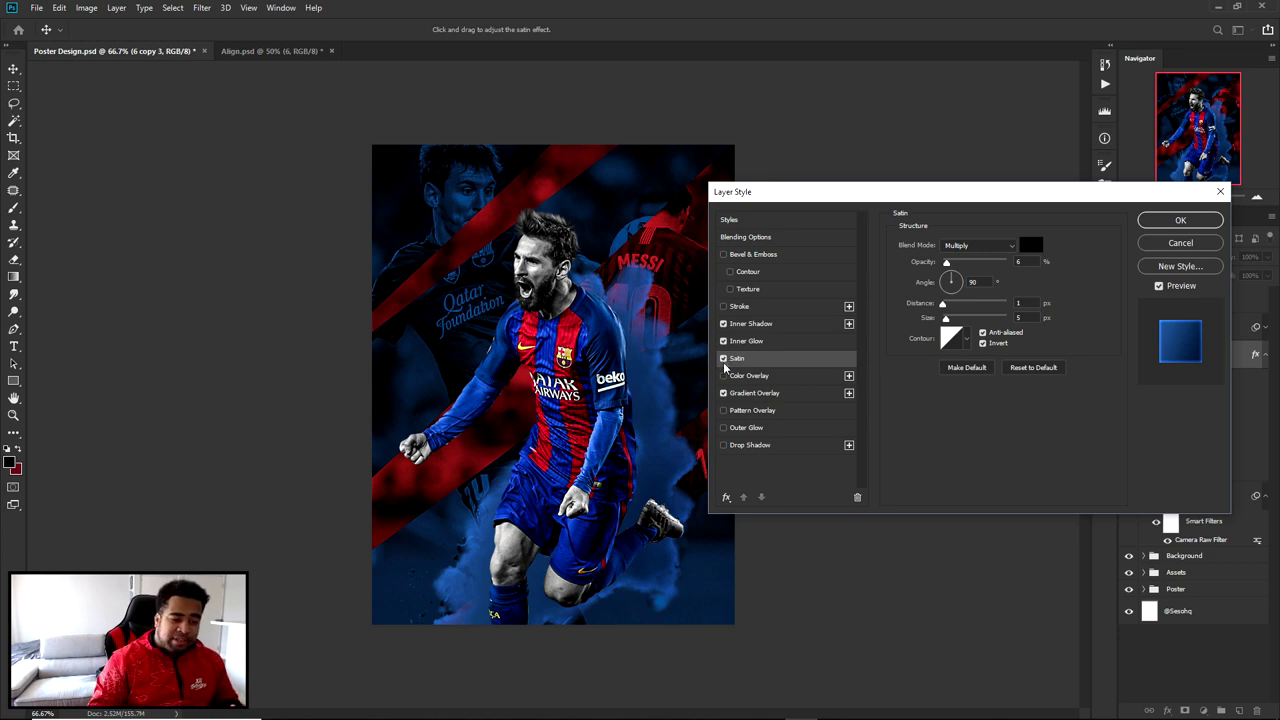
{"action": "left_click", "coordinate": [1030, 262]}
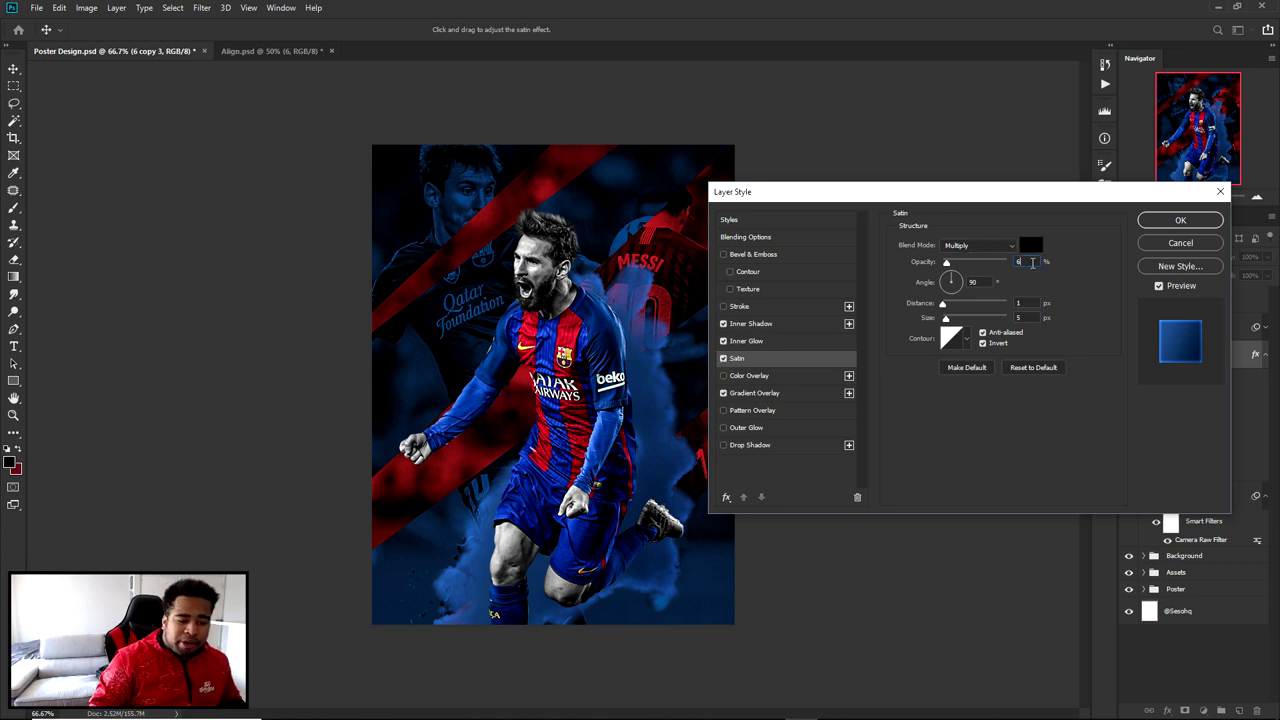
{"action": "left_click", "coordinate": [1030, 304]}
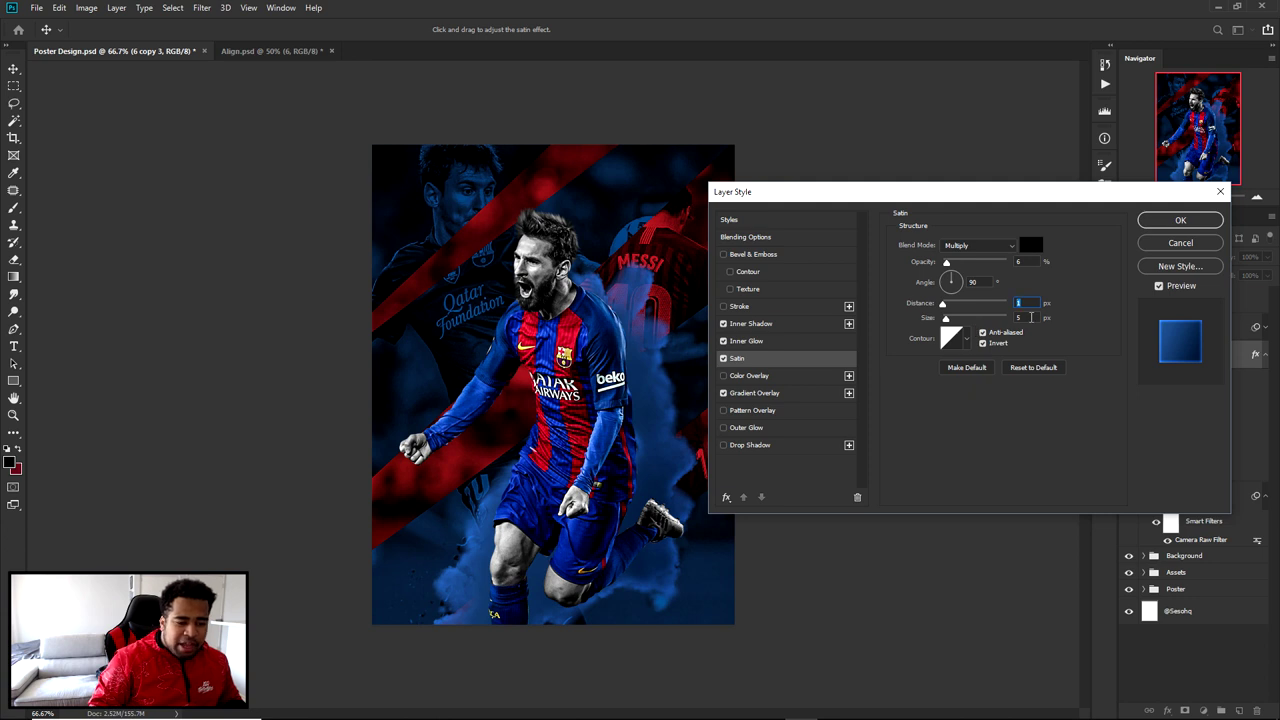
{"action": "left_click", "coordinate": [1031, 317]}
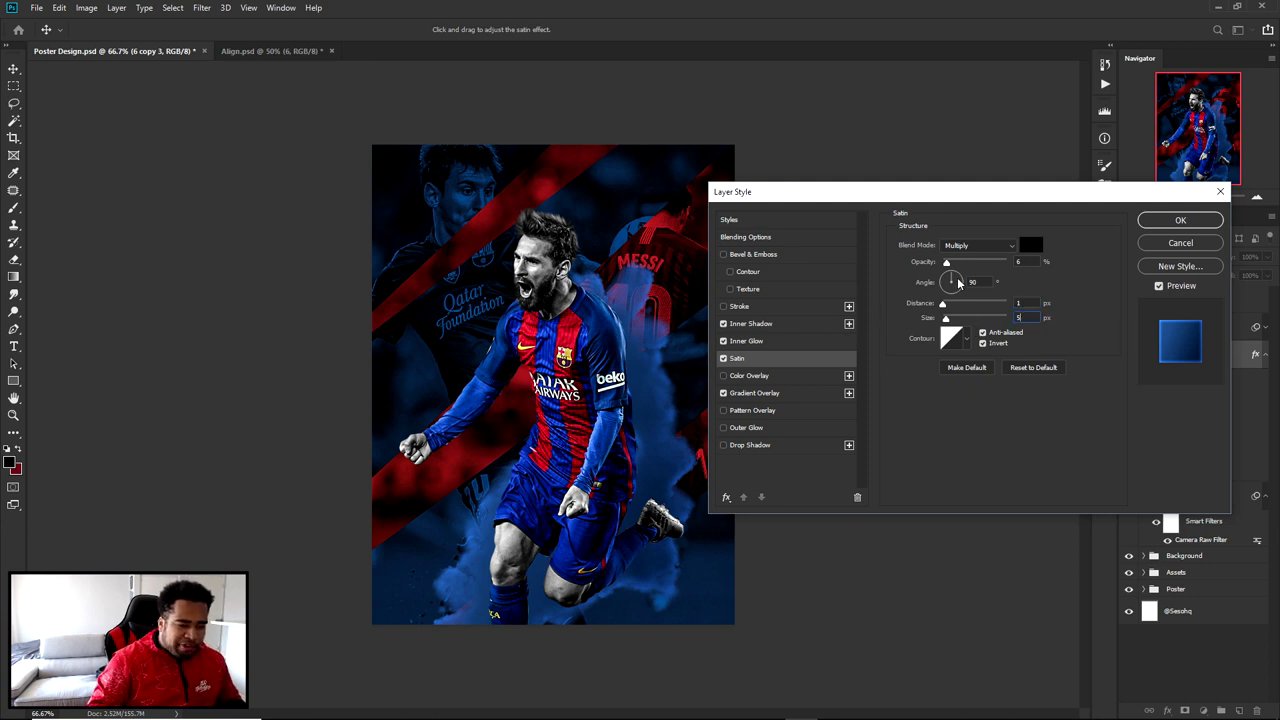
{"action": "left_click_drag", "start_coordinate": [946, 262], "coordinate": [1038, 264]}
{"action": "type", "text": "5"}
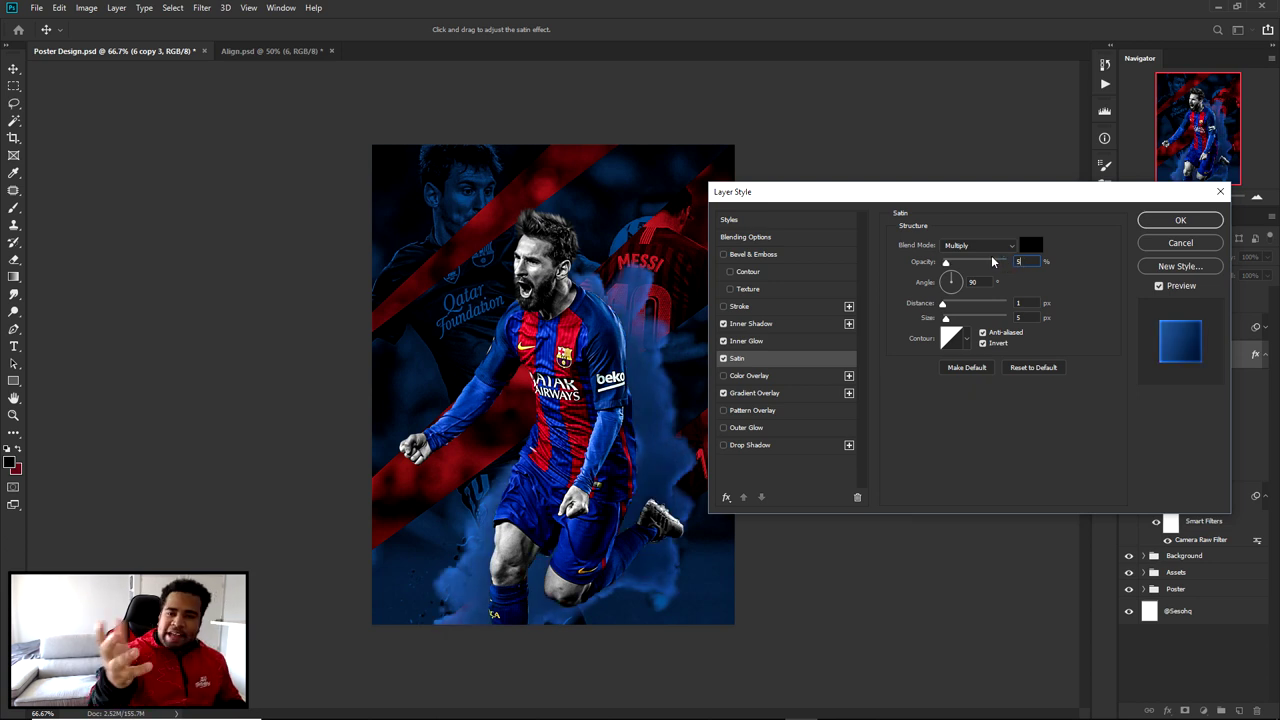
- Compare the smoke with and without Gradient Overlay, check its blue-to-navy gradient and apply the layer style
{"action": "left_click", "coordinate": [727, 393]}
{"action": "left_click", "coordinate": [724, 393]}
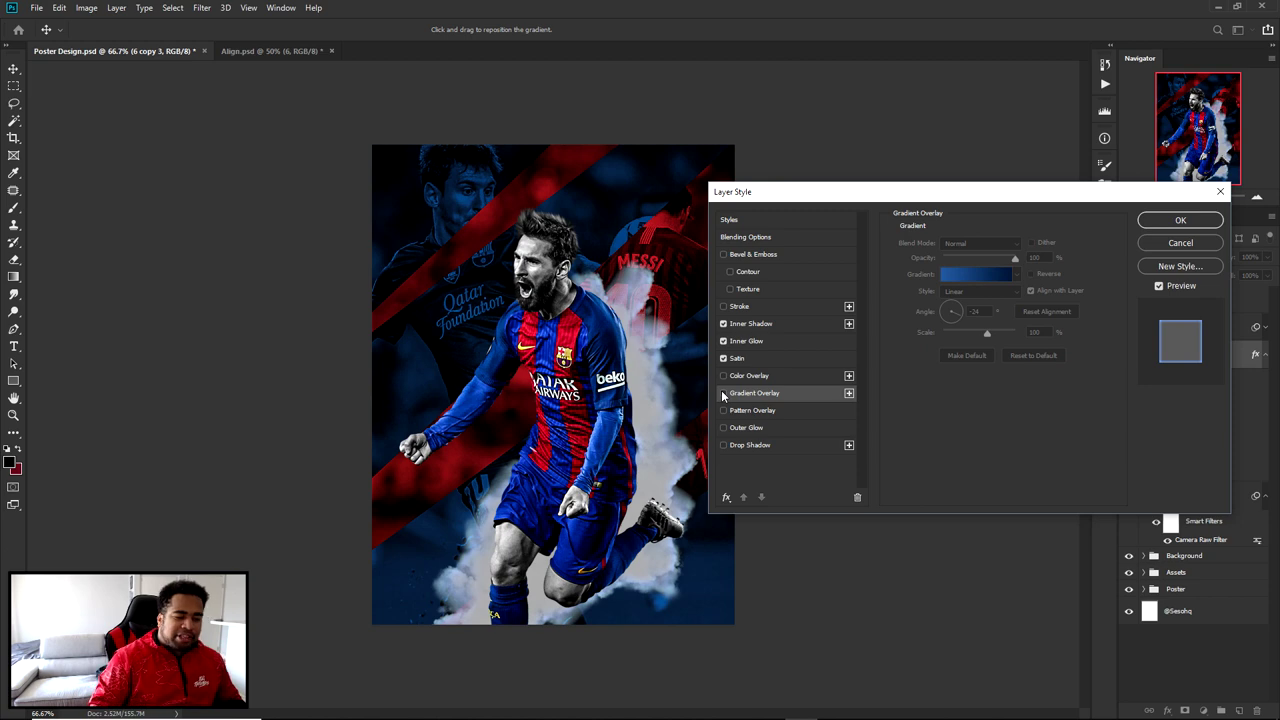
{"action": "left_click", "coordinate": [724, 393]}
{"action": "left_click", "coordinate": [983, 274]}
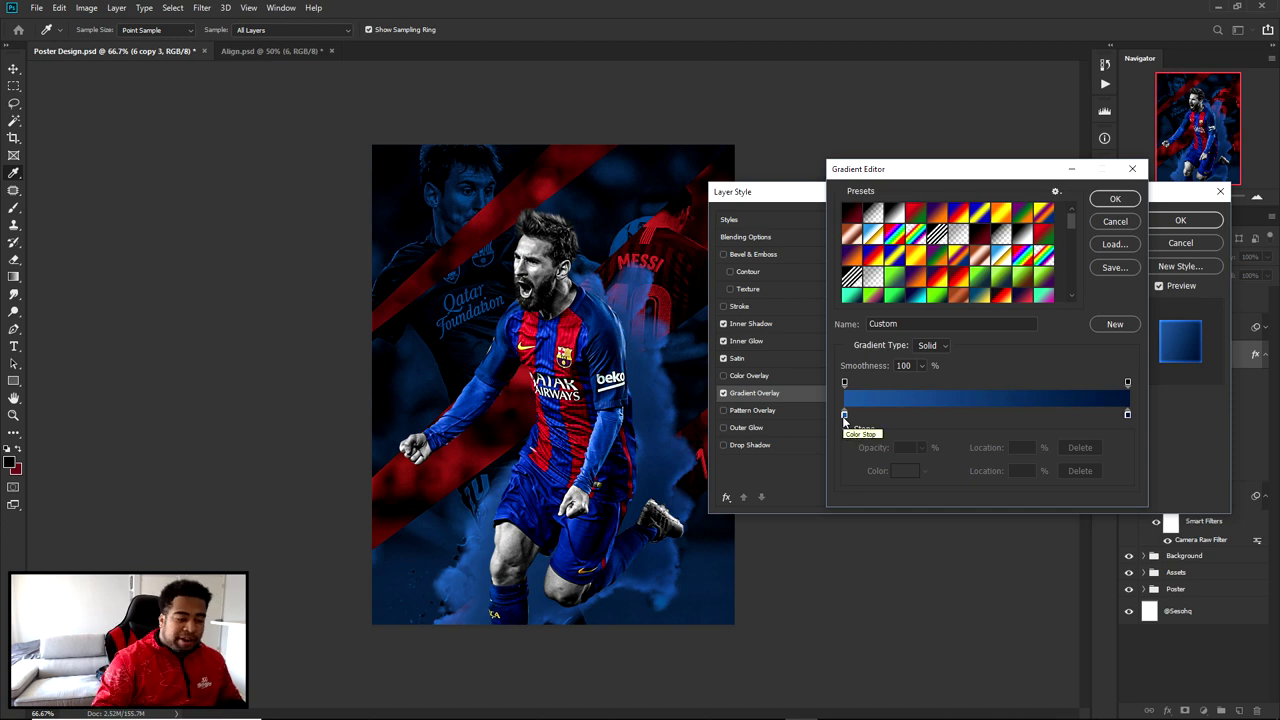
{"action": "left_click", "coordinate": [1108, 200]}
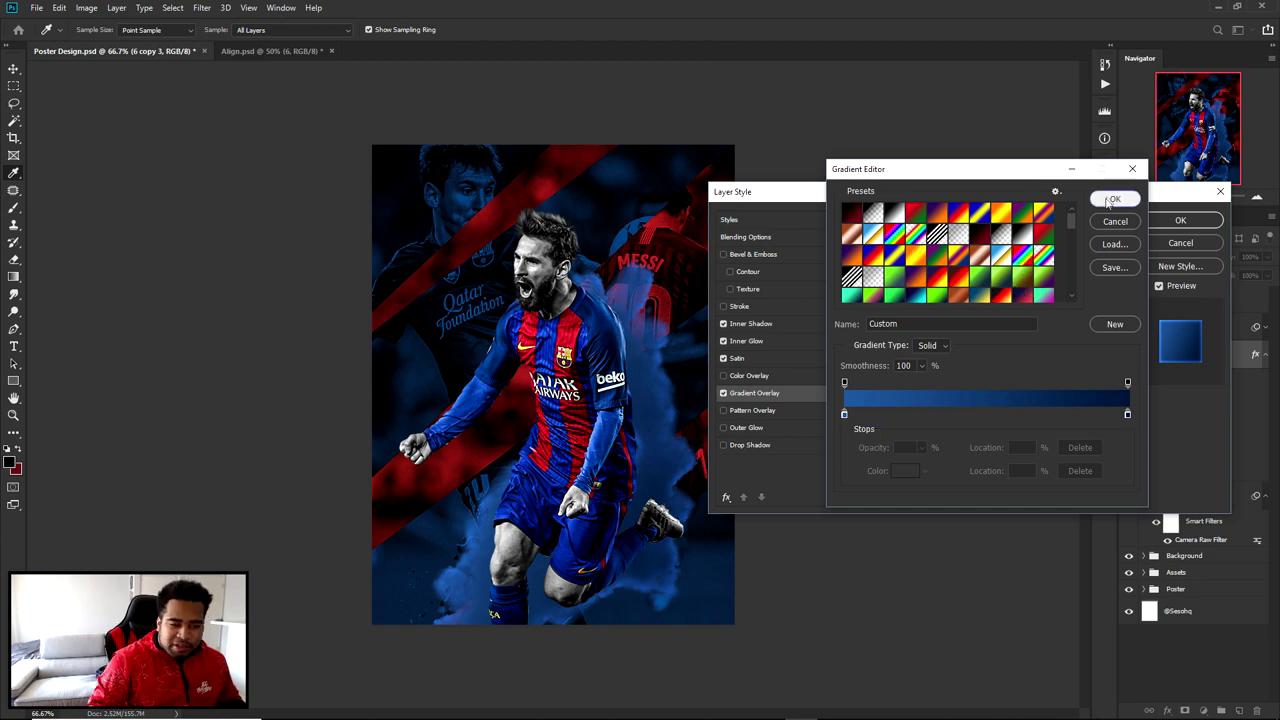
{"action": "left_click_drag", "start_coordinate": [1071, 228], "coordinate": [1075, 310]}
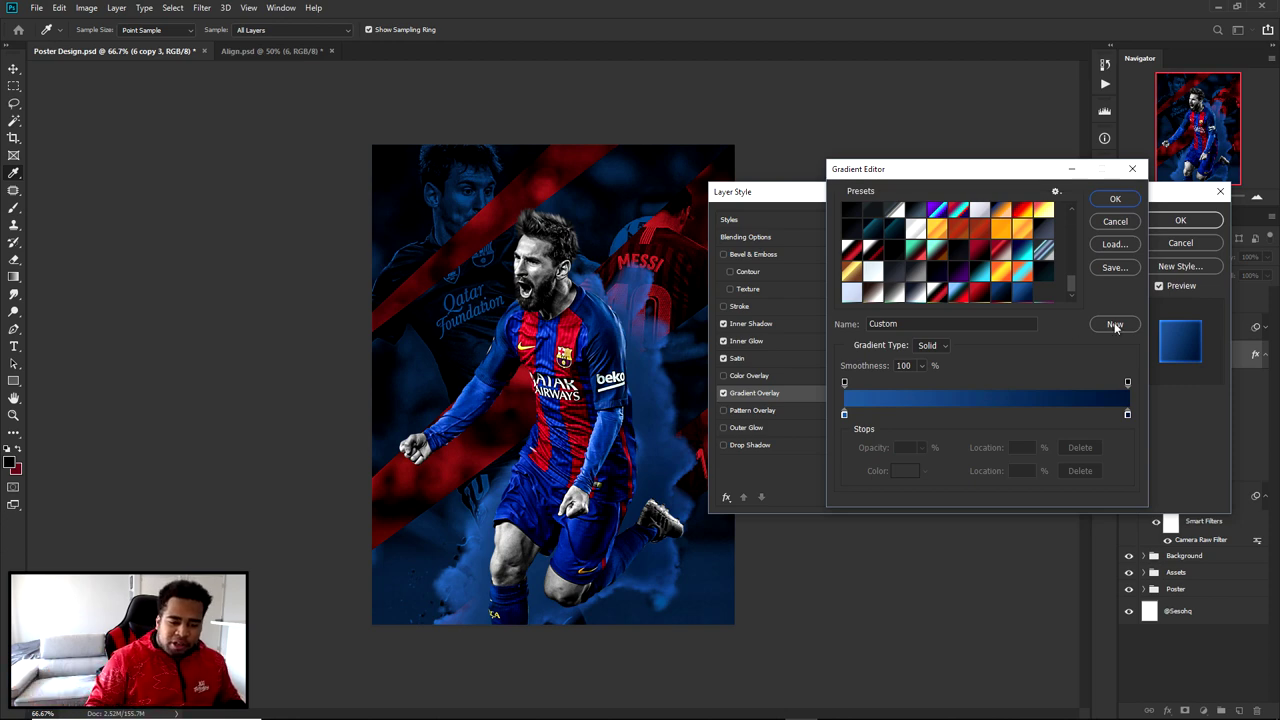
{"action": "left_click", "coordinate": [1114, 197]}
{"action": "left_click", "coordinate": [1165, 220]}
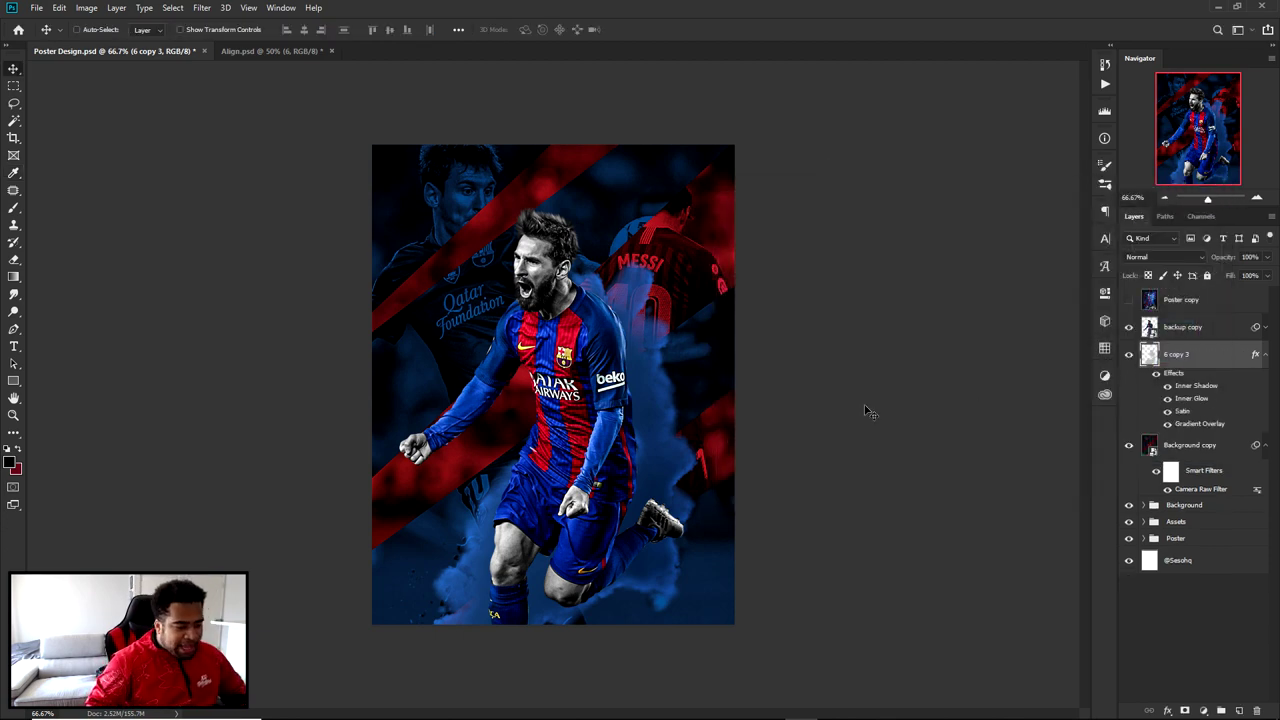
- Collapse and hide the Poster group, whose existing LIONEL text gets in the way of adding new text
{"action": "left_click", "coordinate": [1190, 328]}
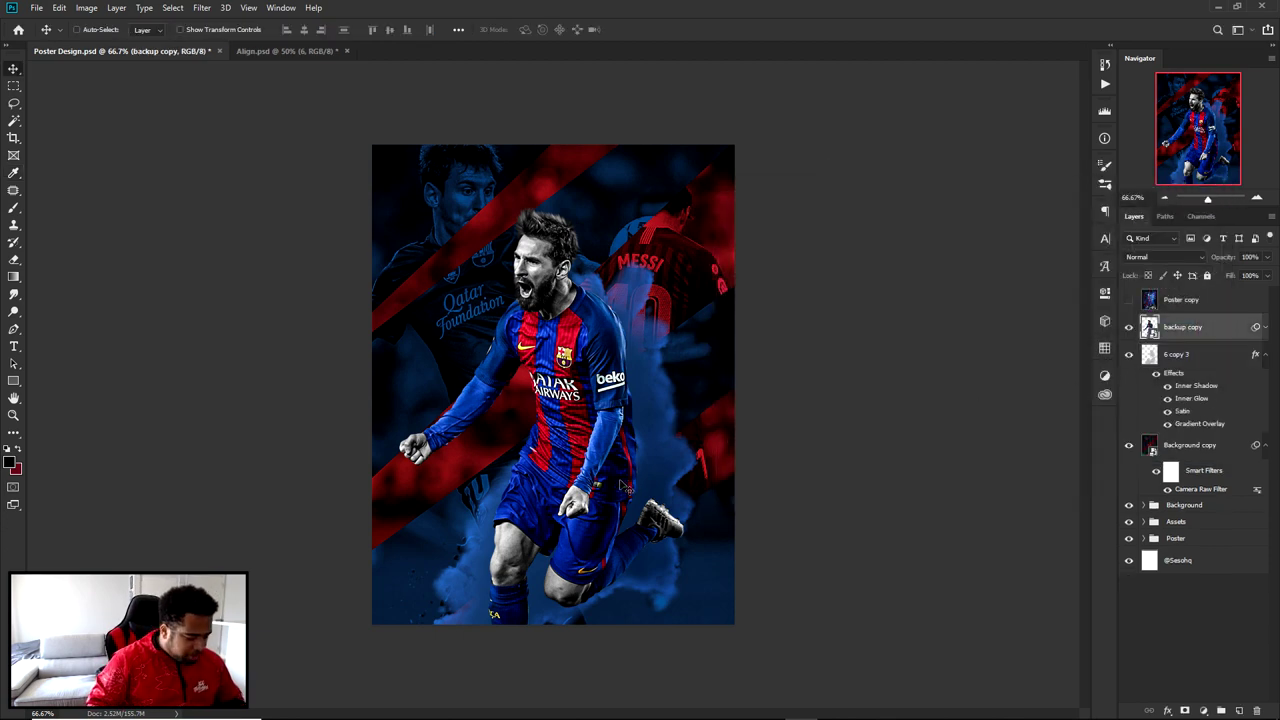
{"action": "key", "text": "t"}
{"action": "left_click", "coordinate": [643, 562]}
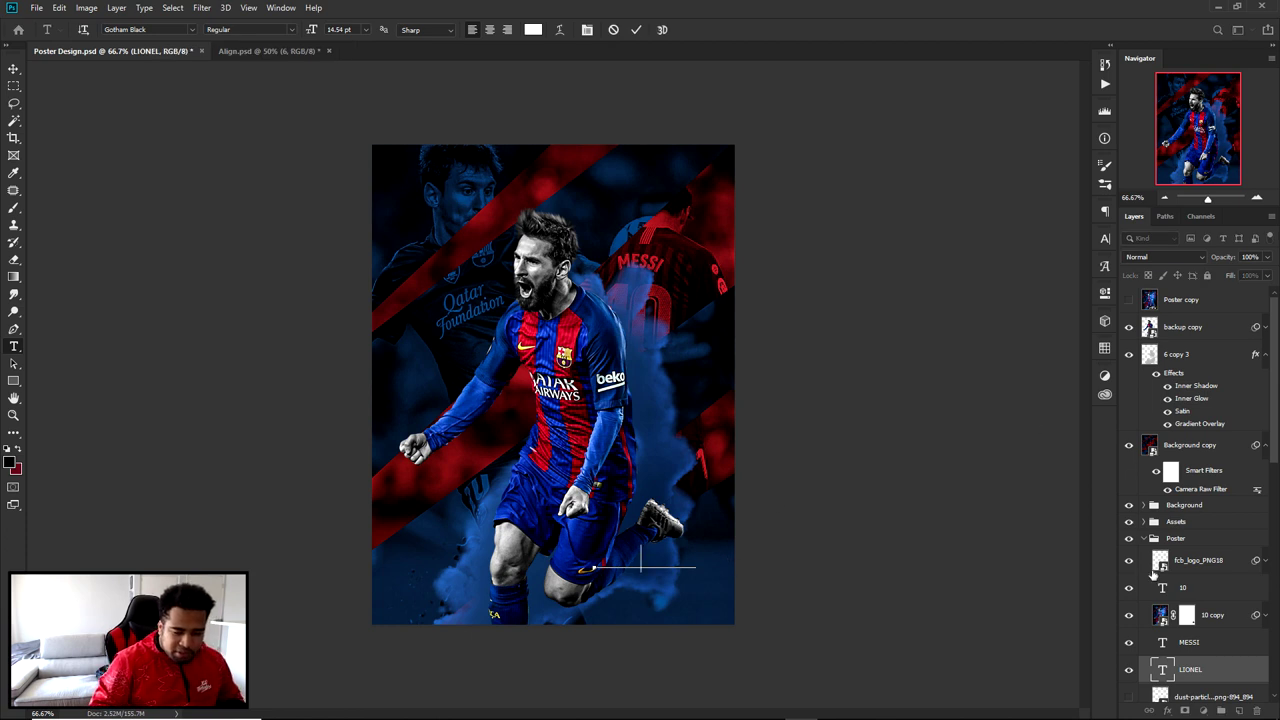
{"action": "left_click", "coordinate": [1155, 538]}
{"action": "left_click", "coordinate": [1147, 538]}
{"action": "left_click", "coordinate": [1129, 538]}
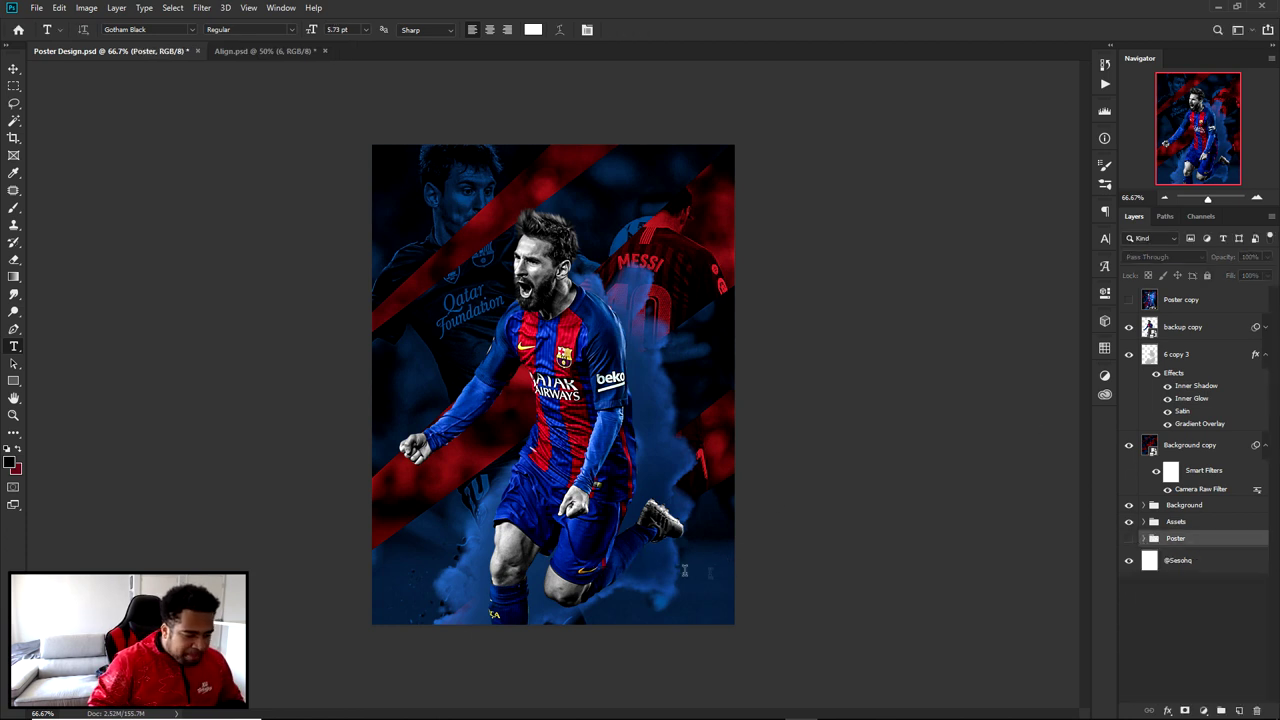
- Add the white text LIONEL near the raised boot, place its layer above the player cutout and enlarge it
{"action": "left_click", "coordinate": [646, 571]}
{"action": "type", "text": "MESS"}
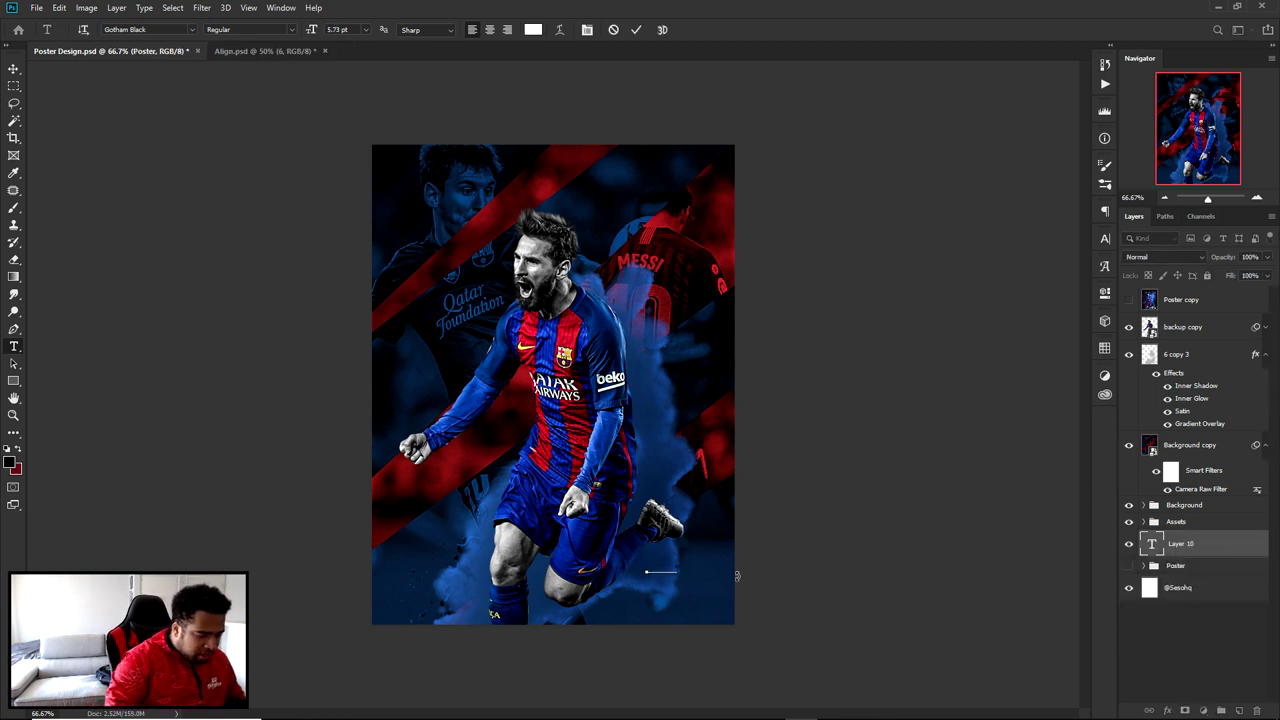
{"action": "left_click_drag", "start_coordinate": [1210, 540], "coordinate": [1205, 322]}
{"action": "key", "text": "ctrl+t"}
{"action": "key", "text": "Return"}
{"action": "double_click", "coordinate": [658, 571]}
{"action": "type", "text": "LION"}
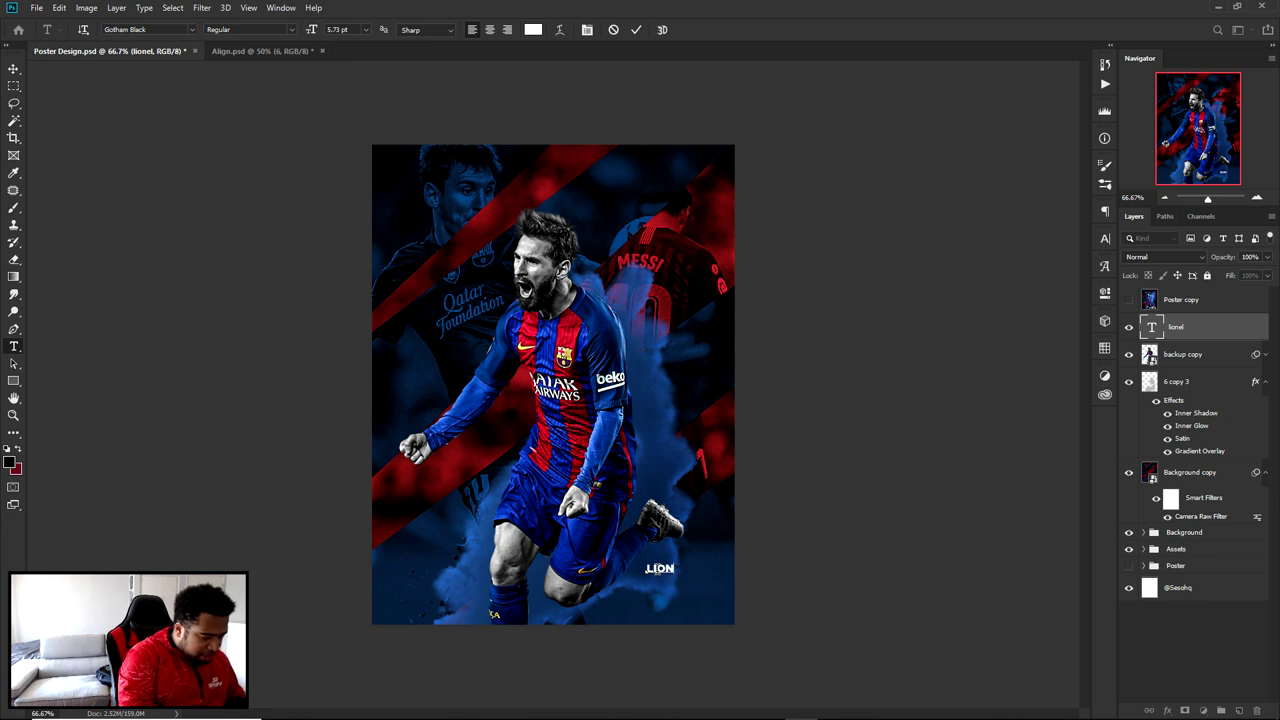
{"action": "left_click", "coordinate": [636, 30]}
{"action": "key", "text": "ctrl+t"}
{"action": "left_click_drag", "start_coordinate": [690, 561], "coordinate": [655, 566]}
{"action": "key", "text": "Return"}
- Add a second white text layer reading MESSI directly below the LIONEL text
{"action": "double_click", "coordinate": [653, 564]}
{"action": "type", "text": "MESSI"}
{"action": "left_click", "coordinate": [636, 30]}
{"action": "key", "text": "v"}
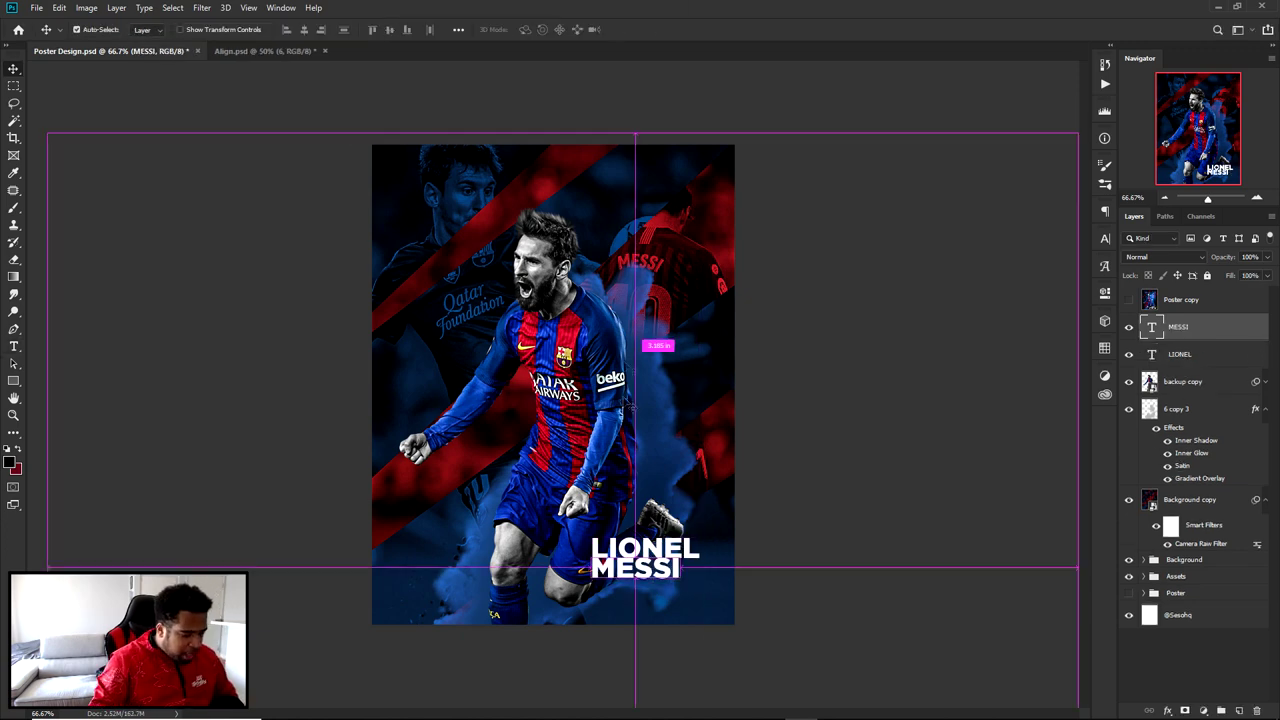
- Enlarge the MESSI text slightly wider than LIONEL and position it tightly beneath that word
{"action": "scroll", "coordinate": [678, 580], "scroll_direction": "up", "scroll_amount": 5}
{"action": "key", "text": "ctrl+t"}
{"action": "left_click_drag", "start_coordinate": [683, 510], "coordinate": [815, 575]}
{"action": "key", "text": "Return"}
{"action": "left_click_drag", "start_coordinate": [647, 476], "coordinate": [627, 482]}
{"action": "scroll", "coordinate": [627, 482], "scroll_direction": "down", "scroll_amount": 2}
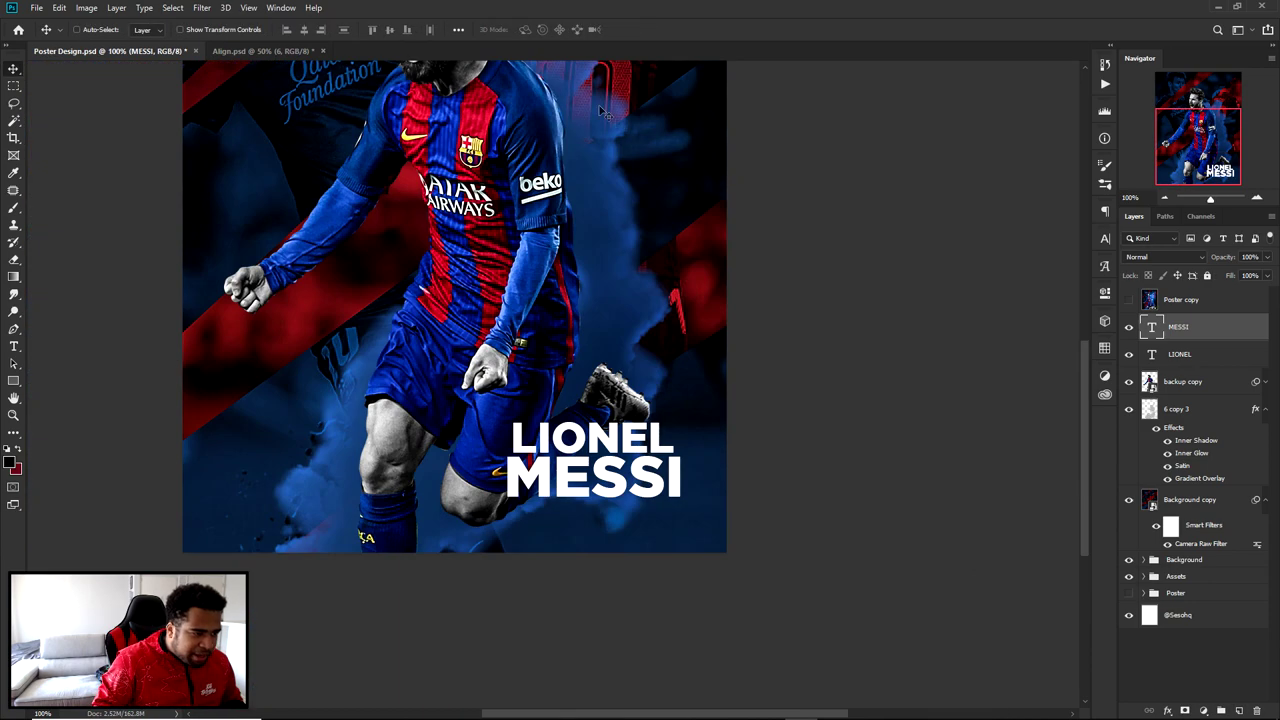
- Duplicate the LIONEL text layer, shift the copy up beside the original and change its text to 10
{"action": "left_click_drag", "start_coordinate": [598, 178], "coordinate": [611, 303]}
{"action": "left_click_drag", "start_coordinate": [664, 576], "coordinate": [649, 298]}
{"action": "scroll", "coordinate": [649, 298], "scroll_direction": "up", "scroll_amount": 2}
{"action": "left_click_drag", "start_coordinate": [612, 400], "coordinate": [821, 335]}
{"action": "key", "text": "Right"}
{"action": "key", "text": "Up"}
{"action": "double_click", "coordinate": [822, 335]}
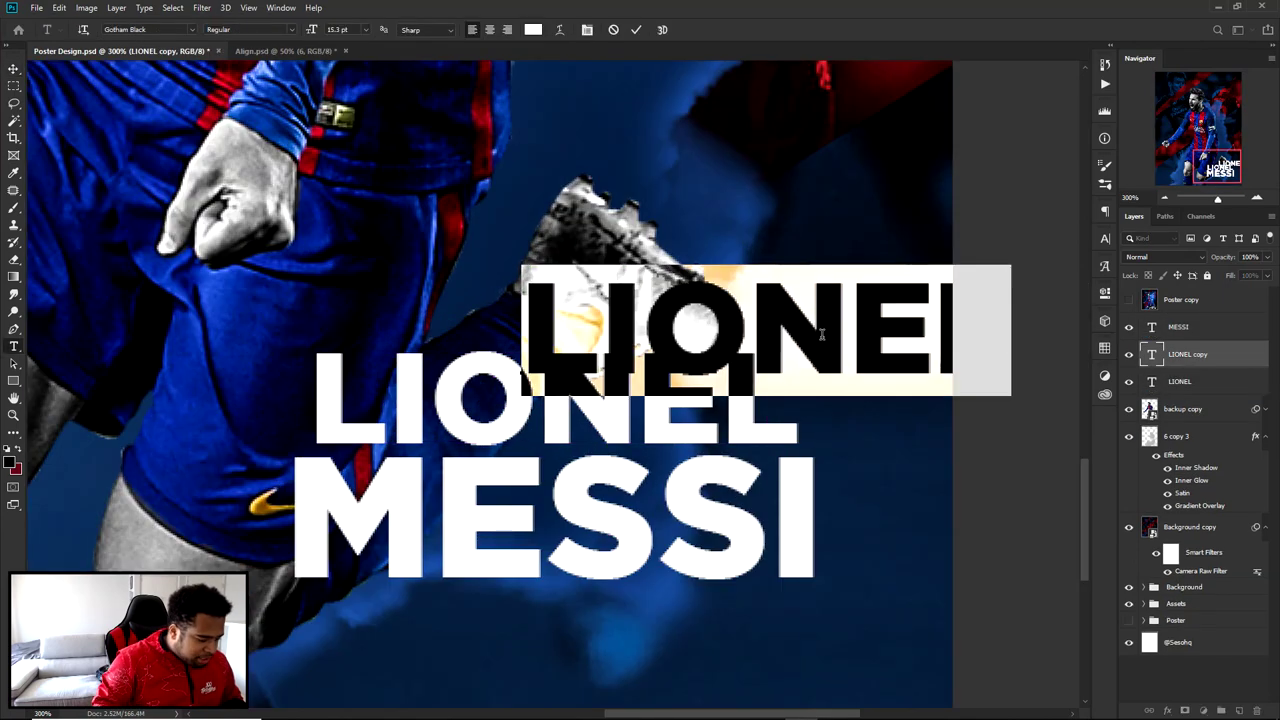
{"action": "type", "text": "10"}
{"action": "left_click", "coordinate": [636, 29]}
- Scale down the 10 and place it like a superscript just past the upper end of LIONEL
{"action": "key", "text": "ctrl+t"}
{"action": "left_click_drag", "start_coordinate": [659, 269], "coordinate": [650, 280]}
{"action": "key", "text": "Return"}
{"action": "left_click_drag", "start_coordinate": [616, 342], "coordinate": [693, 284]}
{"action": "key", "text": "ctrl+minus"}
{"action": "key", "text": "ctrl+minus"}
{"action": "scroll", "coordinate": [676, 300], "scroll_direction": "up", "scroll_amount": 2}
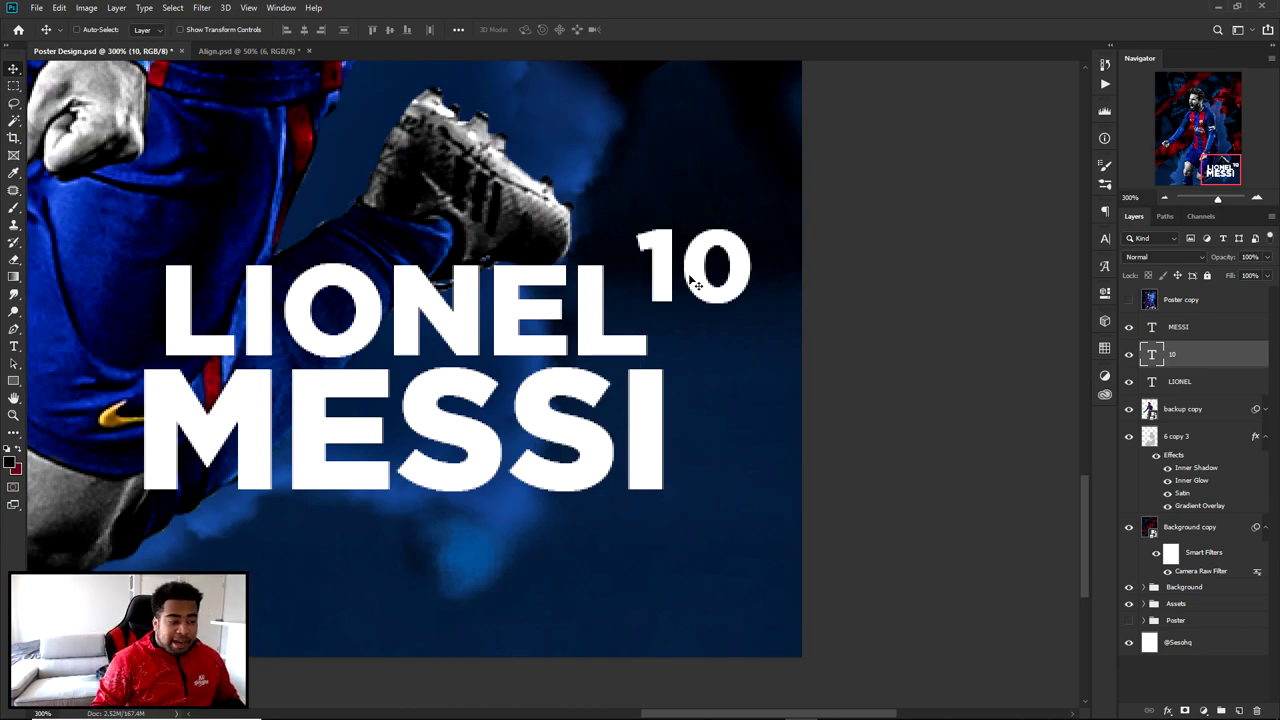
{"action": "left_click_drag", "start_coordinate": [692, 281], "coordinate": [772, 298]}
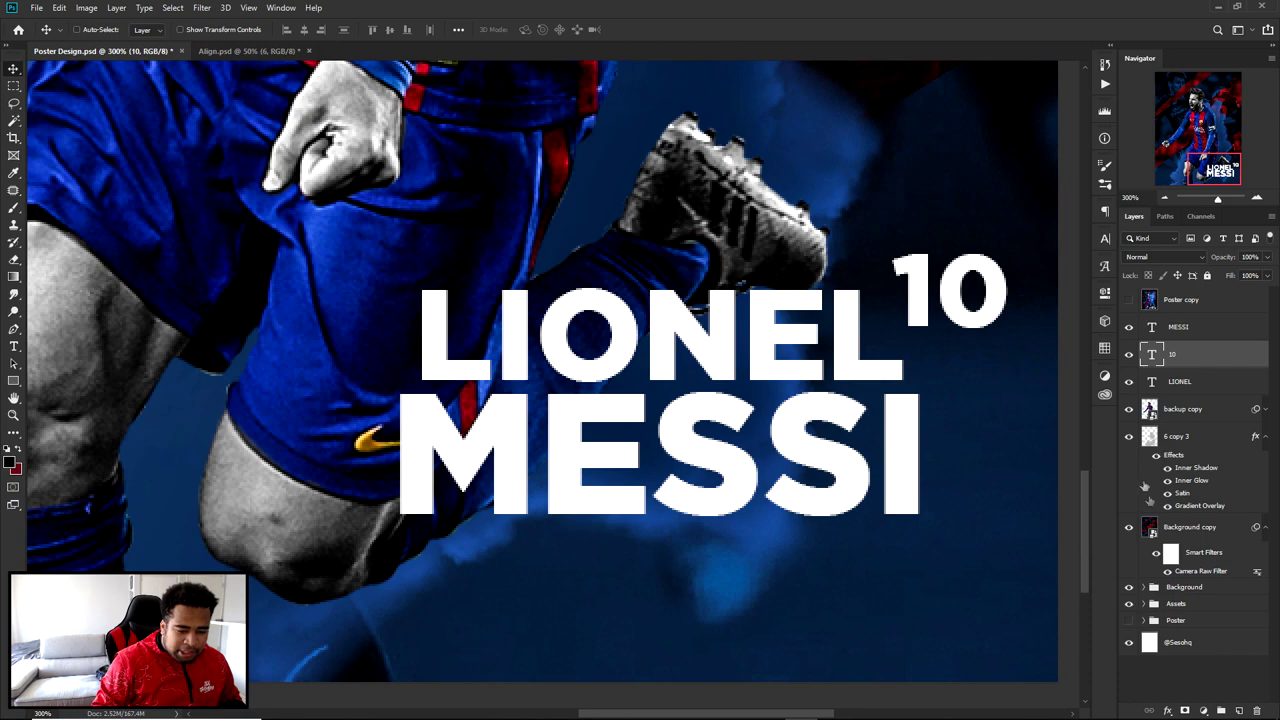
- Copy the FCB logo layer out of the Assets group to just above the LIONEL layer and make it visible
{"action": "left_click", "coordinate": [1144, 604]}
{"action": "scroll", "coordinate": [1203, 656], "scroll_direction": "down", "scroll_amount": 2}
{"action": "left_click_drag", "start_coordinate": [1188, 598], "coordinate": [1185, 318]}
{"action": "left_click", "coordinate": [1151, 577]}
{"action": "key", "text": "ctrl+1"}
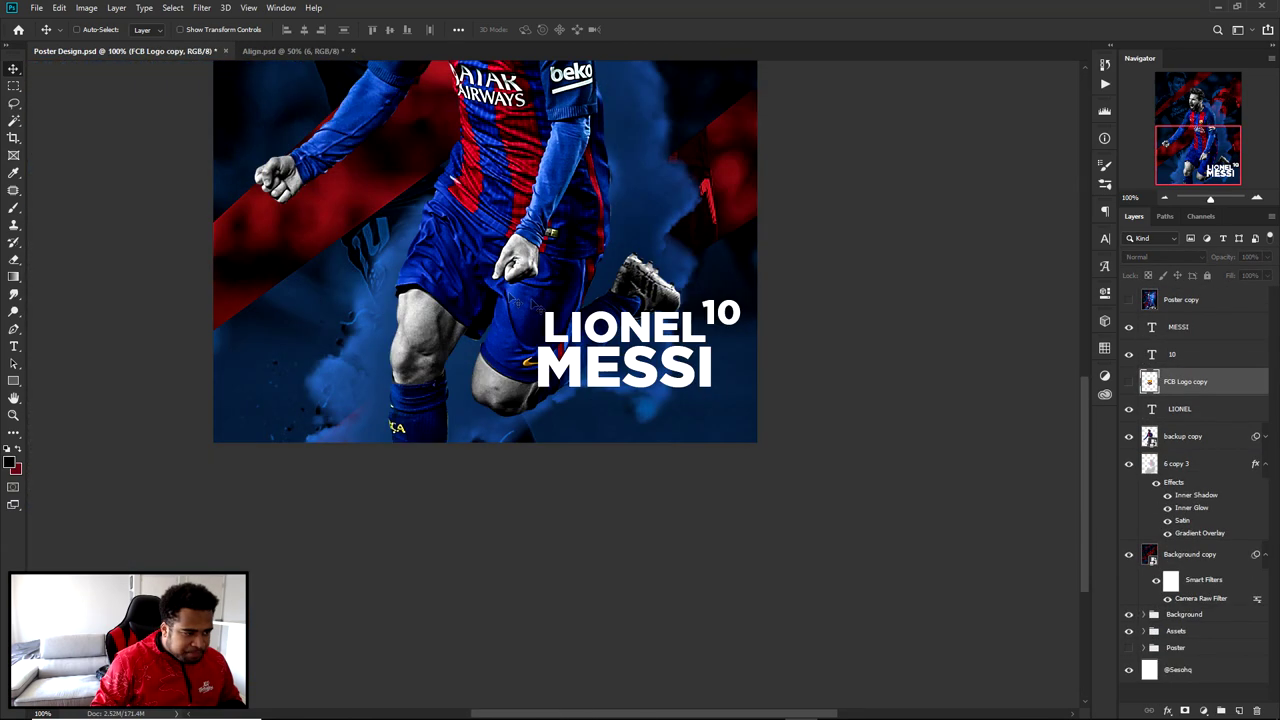
{"action": "left_click", "coordinate": [1107, 379]}
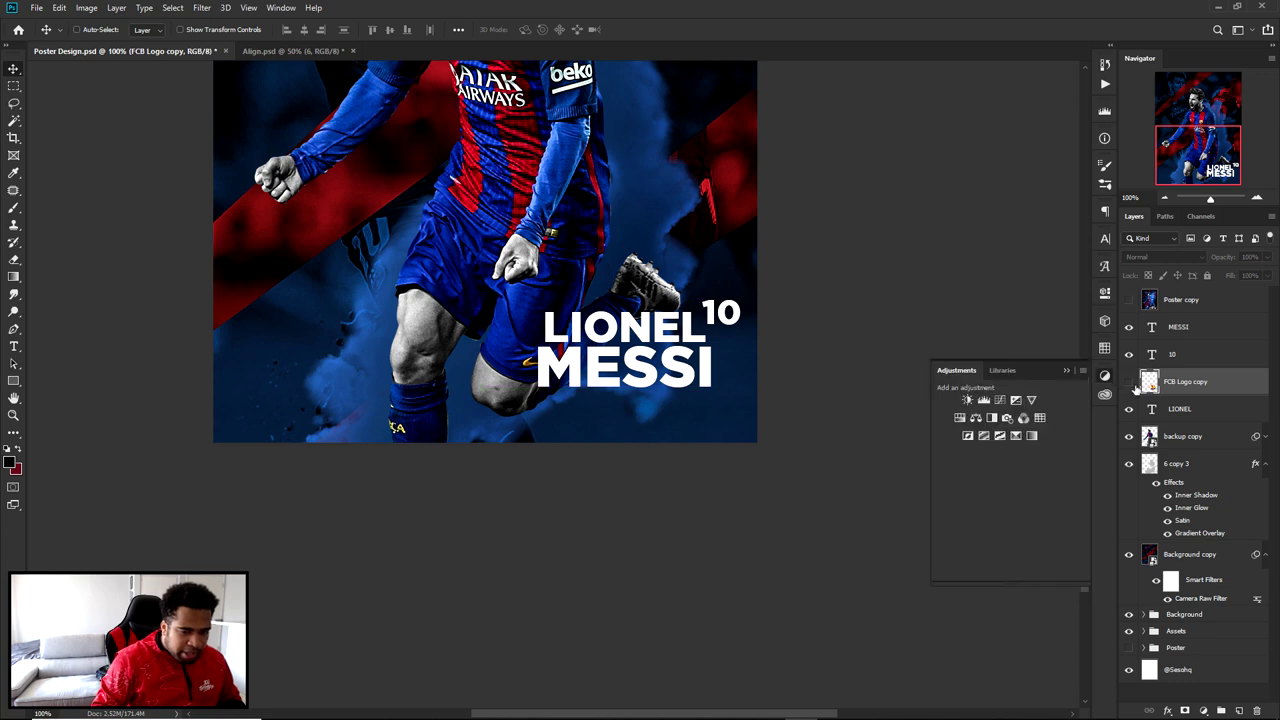
{"action": "left_click", "coordinate": [1129, 382]}
{"action": "left_click", "coordinate": [1106, 378]}
- Scale down the FCB logo and place it directly in front of the LIONEL MESSI lettering, vertically centred on both words
{"action": "left_click_drag", "start_coordinate": [656, 313], "coordinate": [462, 366]}
{"action": "key", "text": "ctrl+t"}
{"action": "left_click_drag", "start_coordinate": [510, 248], "coordinate": [515, 354]}
{"action": "key", "text": "Return"}
{"action": "scroll", "coordinate": [519, 354], "scroll_direction": "up", "scroll_amount": 2}
{"action": "key", "text": "Down"}
{"action": "key", "text": "Down"}
{"action": "key", "text": "Down"}
{"action": "key", "text": "Down"}
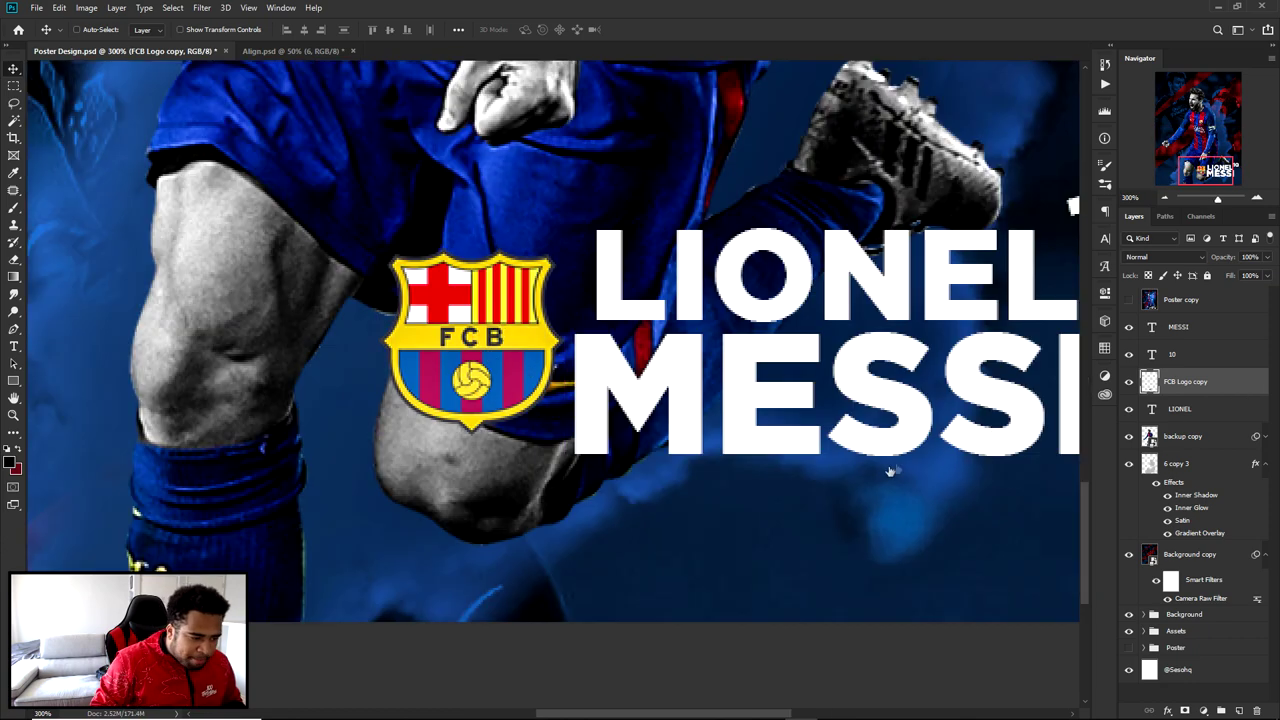
- Add a black (000000) drop shadow to the FCB logo with 44% opacity, a 135° angle and 2 px distance
{"action": "double_click", "coordinate": [1244, 393]}
{"action": "left_click", "coordinate": [766, 445]}
{"action": "left_click_drag", "start_coordinate": [960, 263], "coordinate": [970, 264]}
{"action": "left_click_drag", "start_coordinate": [956, 303], "coordinate": [938, 305]}
{"action": "left_click", "coordinate": [1030, 245]}
{"action": "left_click_drag", "start_coordinate": [900, 590], "coordinate": [775, 662]}
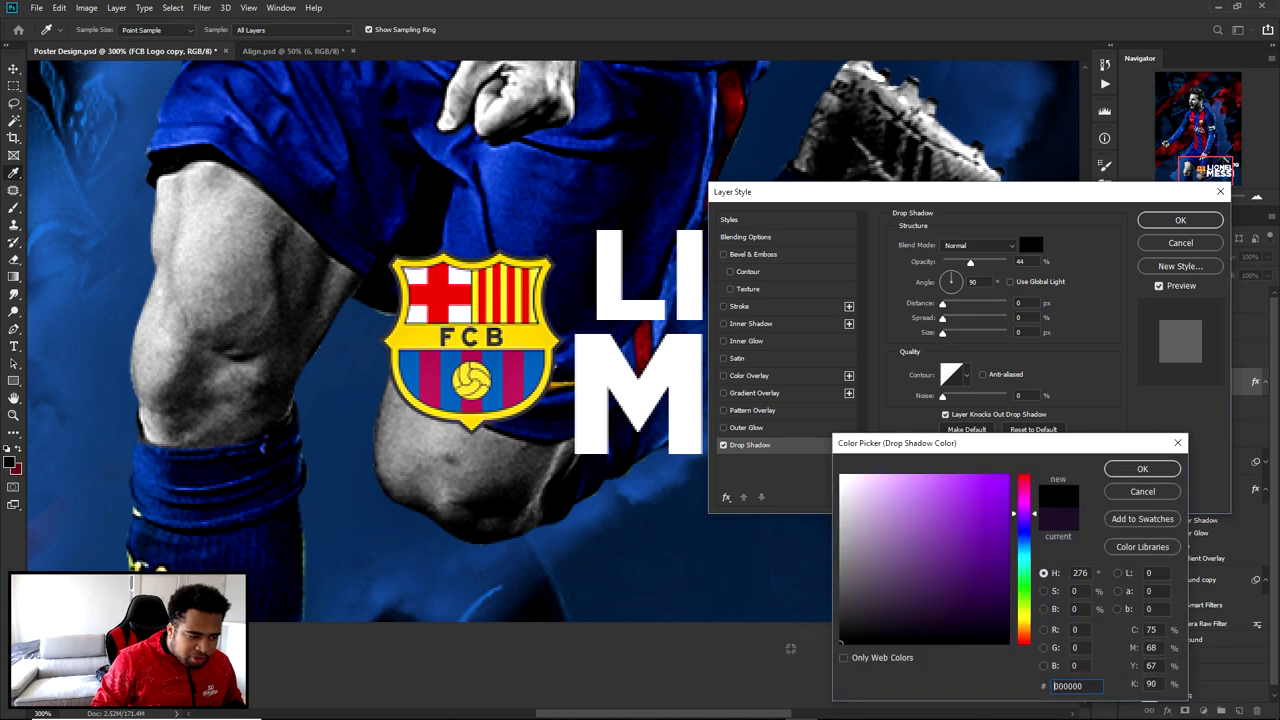
{"action": "left_click", "coordinate": [1140, 479]}
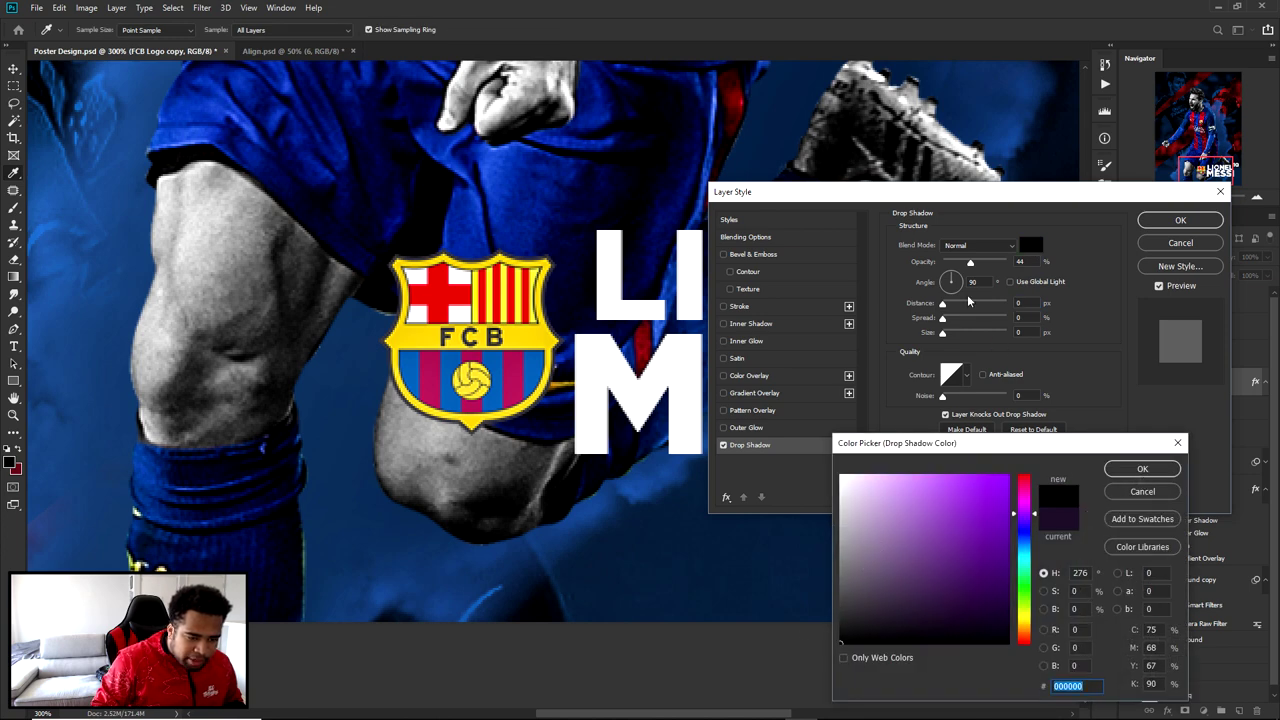
{"action": "left_click", "coordinate": [1119, 473]}
{"action": "left_click", "coordinate": [946, 277]}
{"action": "left_click_drag", "start_coordinate": [942, 304], "coordinate": [945, 334]}
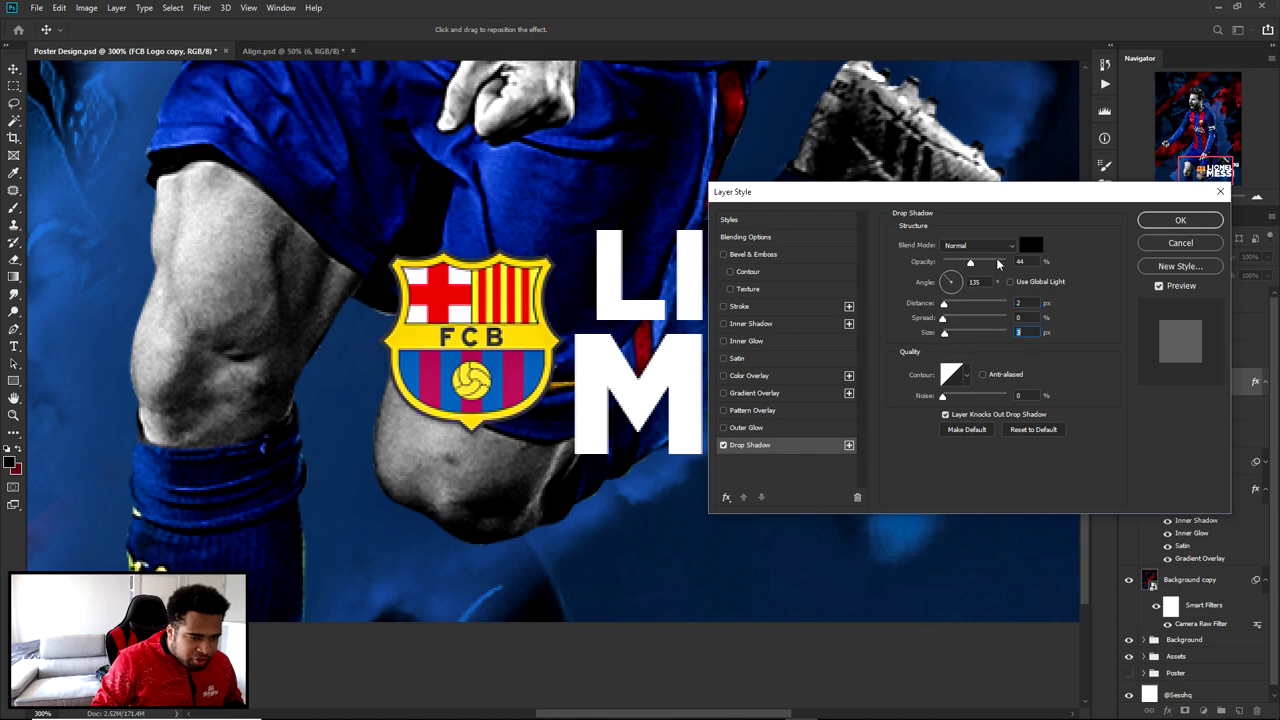
{"action": "left_click", "coordinate": [1178, 220]}
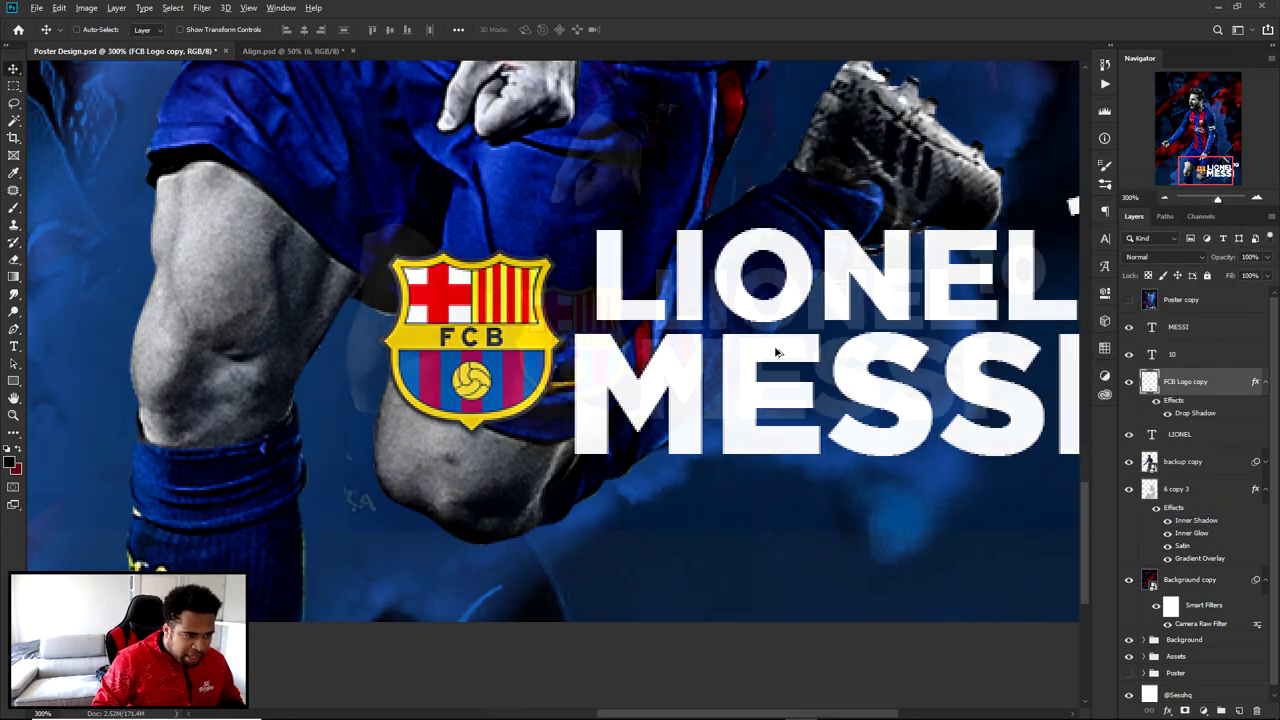
- Color the digit 1 of the number 10 yellow, f3c500
{"action": "scroll", "coordinate": [776, 352], "scroll_direction": "down", "scroll_amount": 1}
{"action": "key", "text": "t"}
{"action": "left_click_drag", "start_coordinate": [797, 285], "coordinate": [766, 285]}
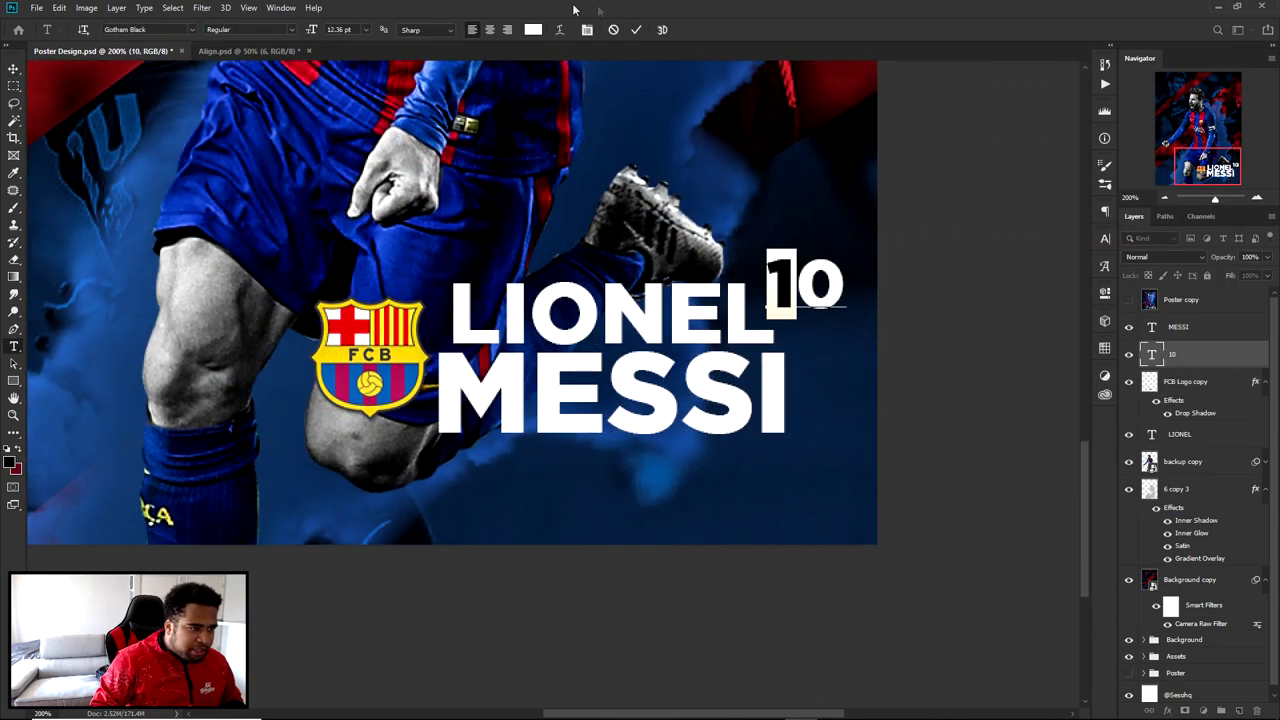
{"action": "left_click", "coordinate": [536, 29]}
{"action": "type", "text": "f3c500"}
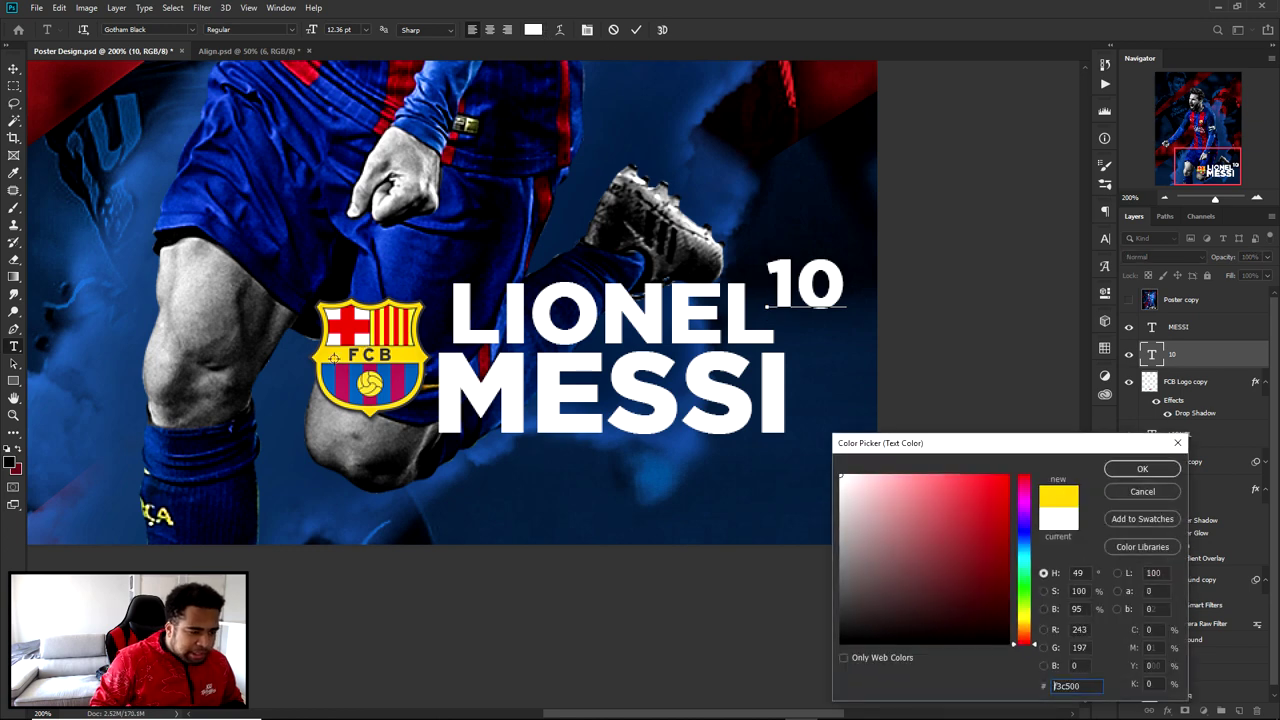
{"action": "left_click", "coordinate": [1140, 468]}
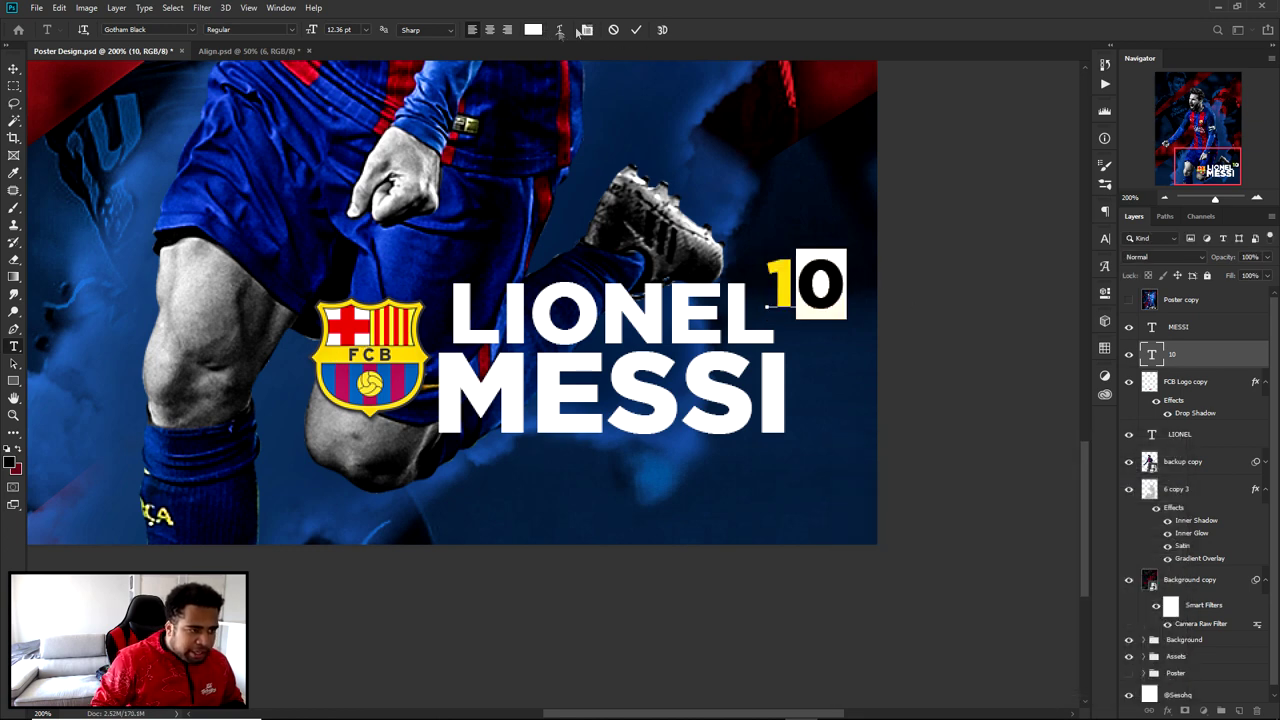
- Color the digit 0 of the number 10 red and finish the text edit
{"action": "left_click", "coordinate": [533, 29]}
{"action": "mouse_move", "coordinate": [990, 500]}
{"action": "left_mouse_down"}
{"action": "mouse_move", "coordinate": [992, 536]}
{"action": "mouse_move", "coordinate": [957, 536]}
{"action": "left_mouse_up"}
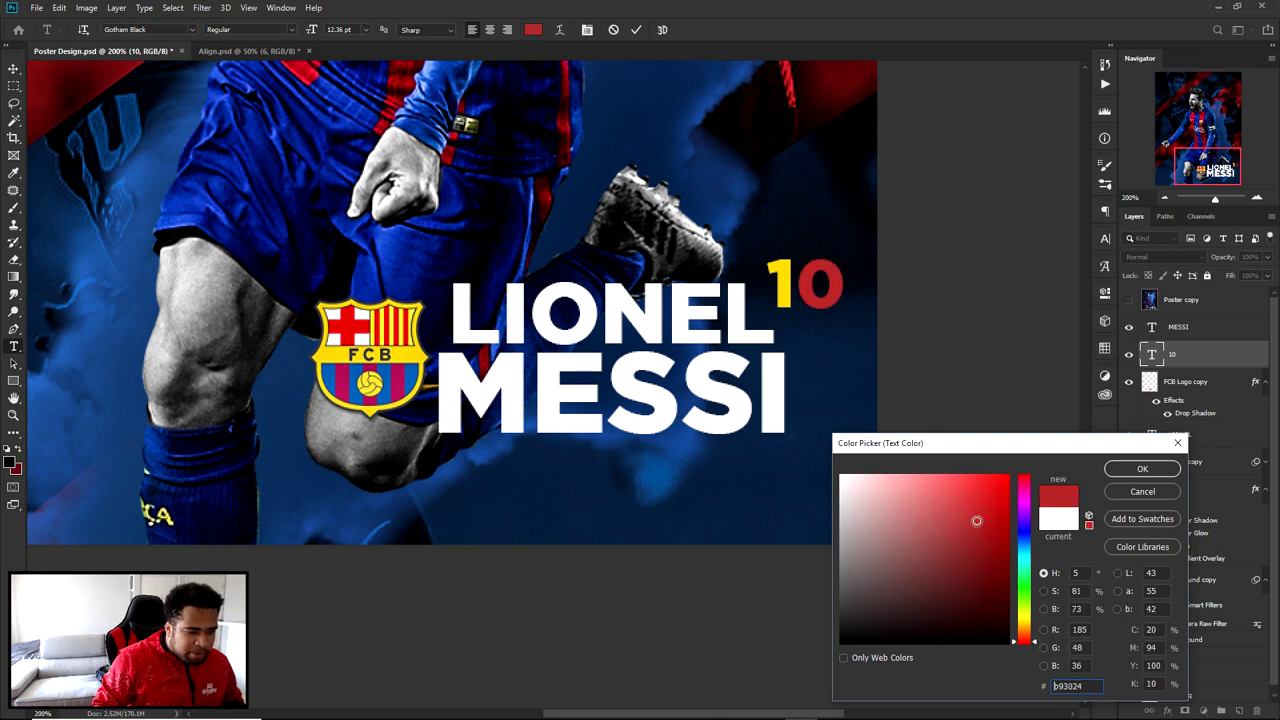
{"action": "left_click", "coordinate": [1142, 469]}
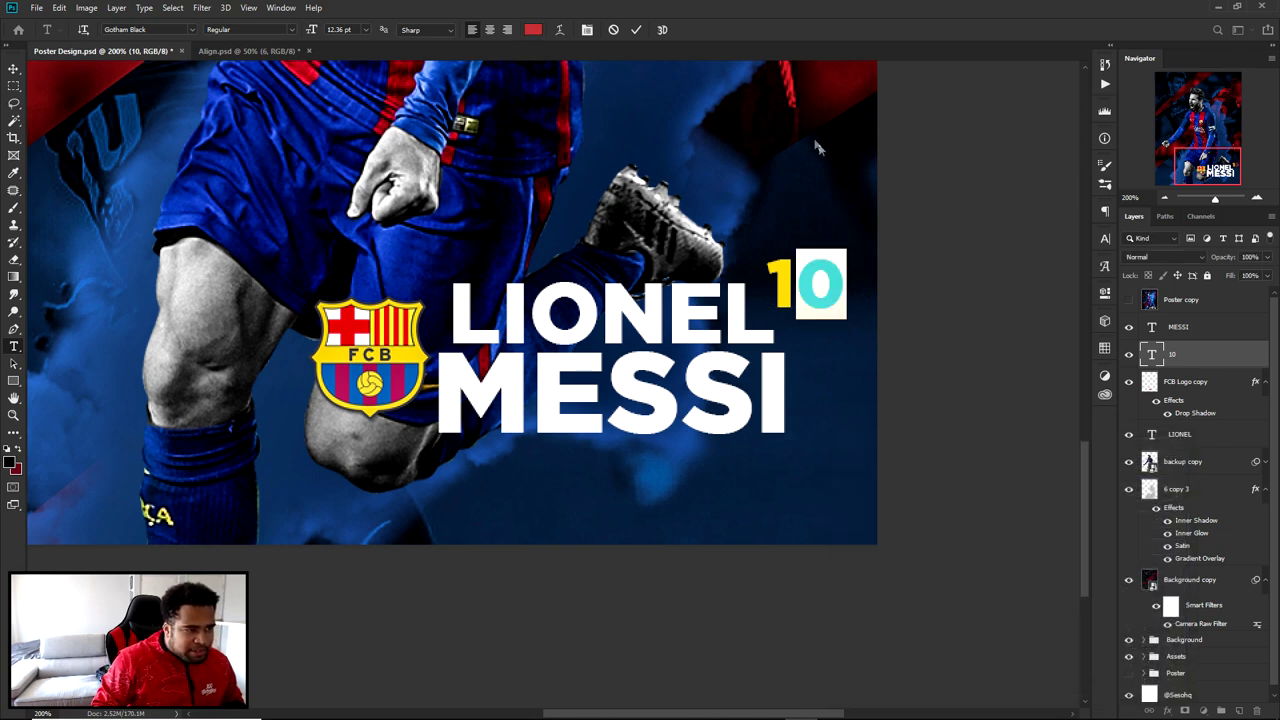
{"action": "left_click", "coordinate": [636, 29]}
{"action": "key", "text": "v"}
{"action": "key", "text": "ctrl+0"}
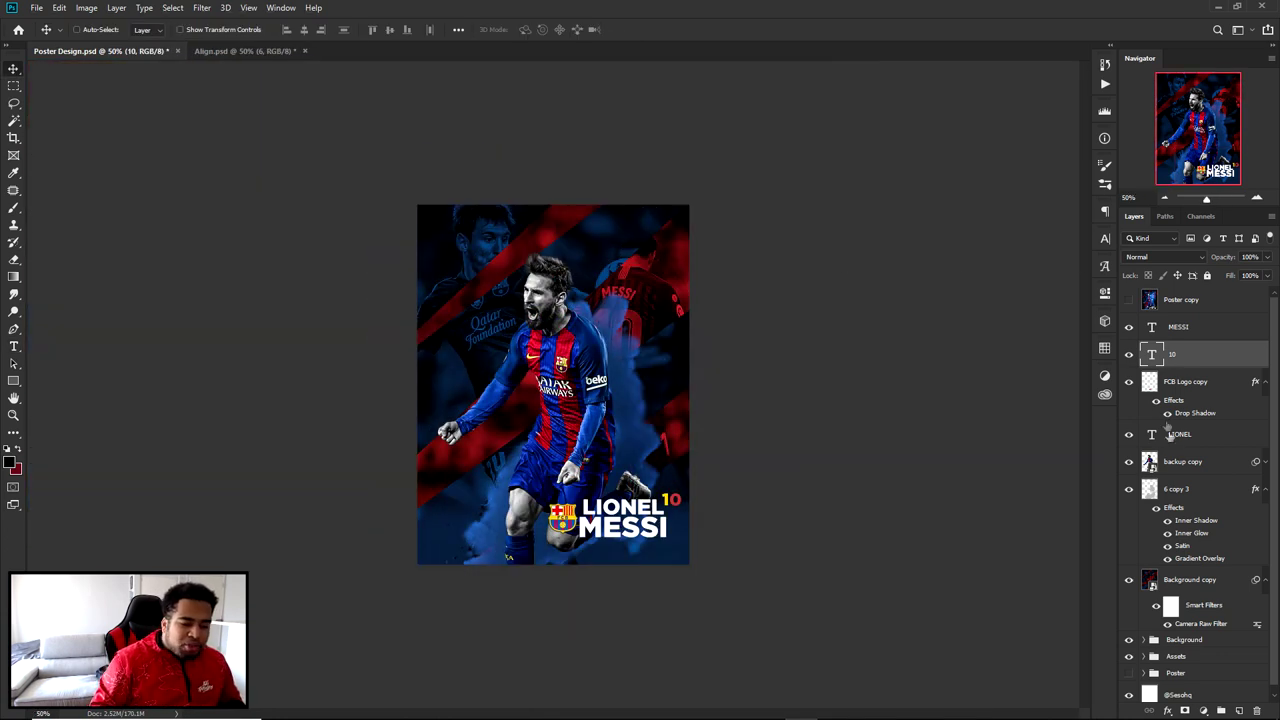
- Add an empty layer directly beneath the player cutout and set up a soft round brush of about 1209 px with 0% hardness
{"action": "left_click", "coordinate": [1182, 462]}
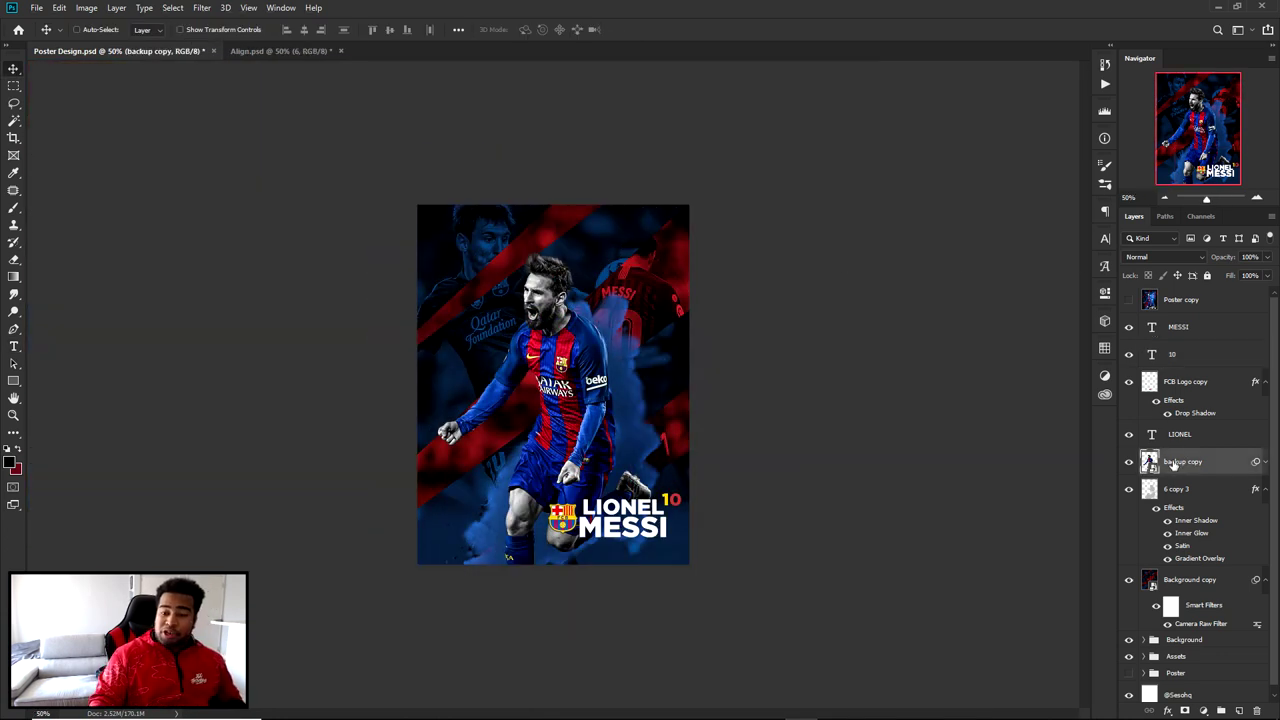
{"action": "left_click", "coordinate": [1186, 488]}
{"action": "key", "text": "ctrl+shift+alt+n"}
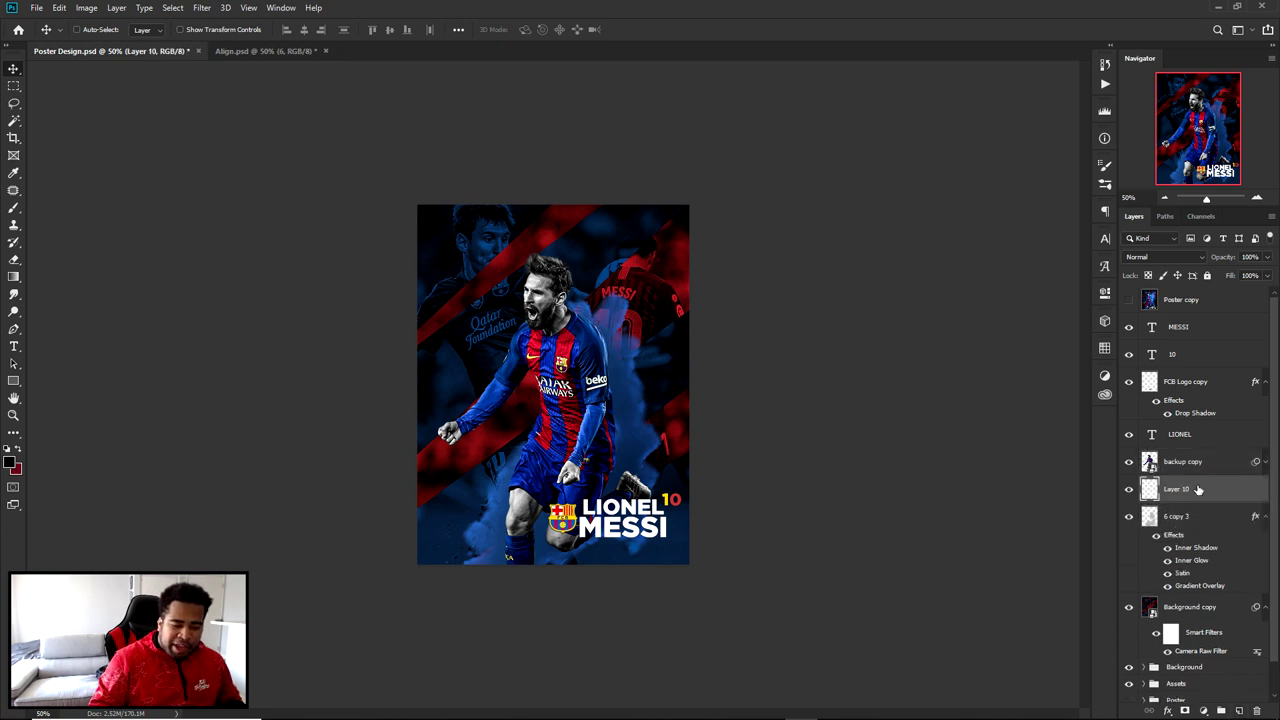
{"action": "key", "text": "b"}
{"action": "left_click_drag", "start_coordinate": [532, 488], "coordinate": [728, 468]}
{"action": "left_click_drag", "start_coordinate": [583, 497], "coordinate": [622, 188]}
{"action": "right_click", "coordinate": [569, 303]}
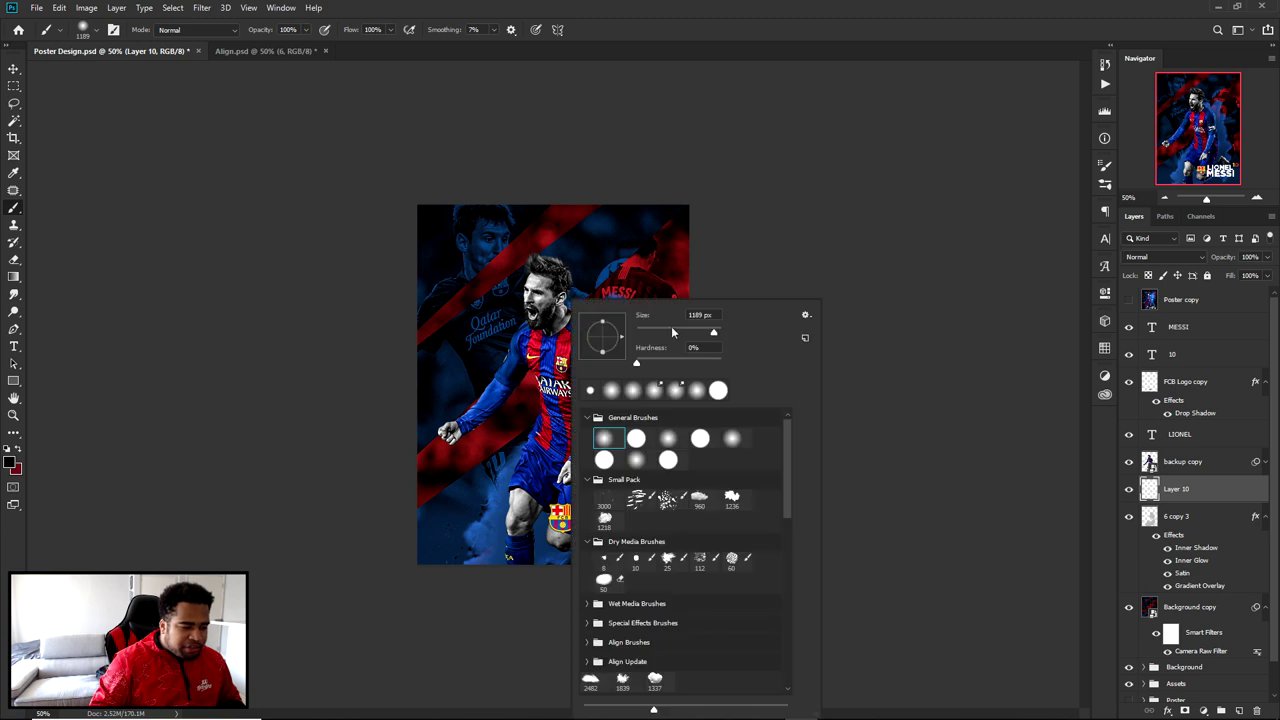
{"action": "left_click", "coordinate": [716, 314]}
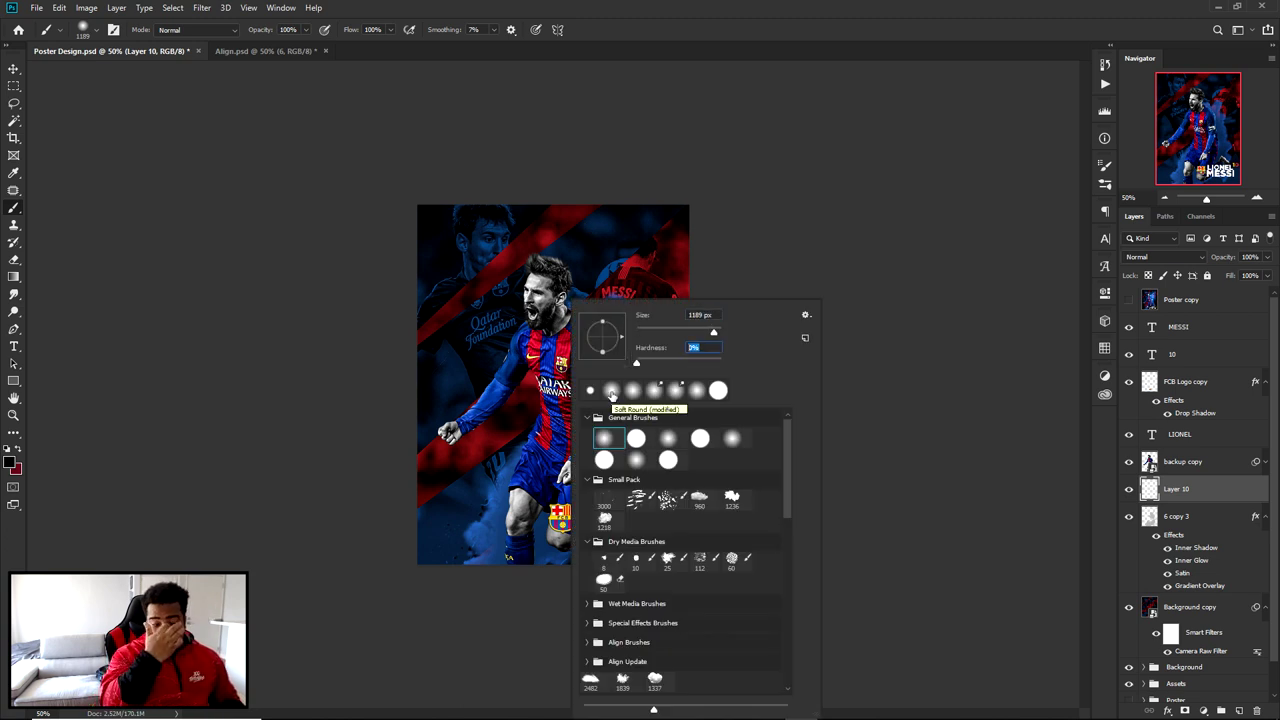
{"action": "key", "text": "Return"}
{"action": "right_click", "coordinate": [512, 515], "text": "alt"}
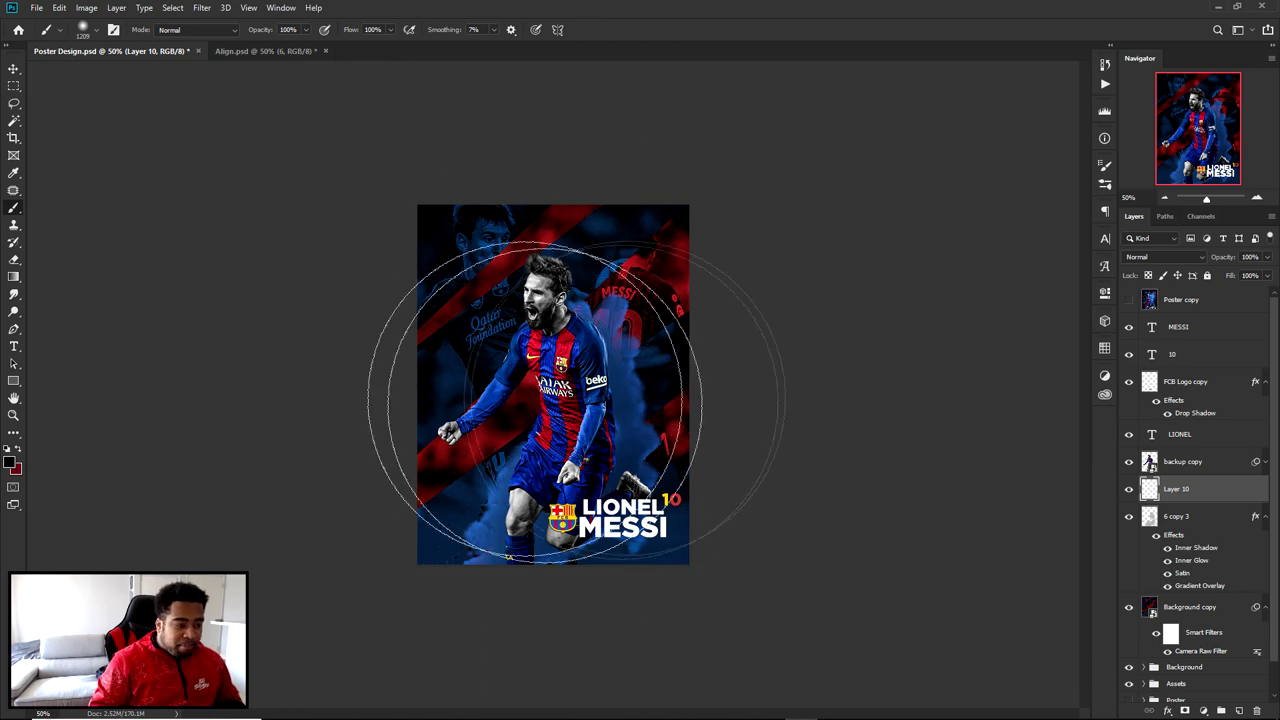
{"action": "left_click_drag", "start_coordinate": [576, 413], "coordinate": [621, 383]}
{"action": "key", "text": "ctrl+z"}
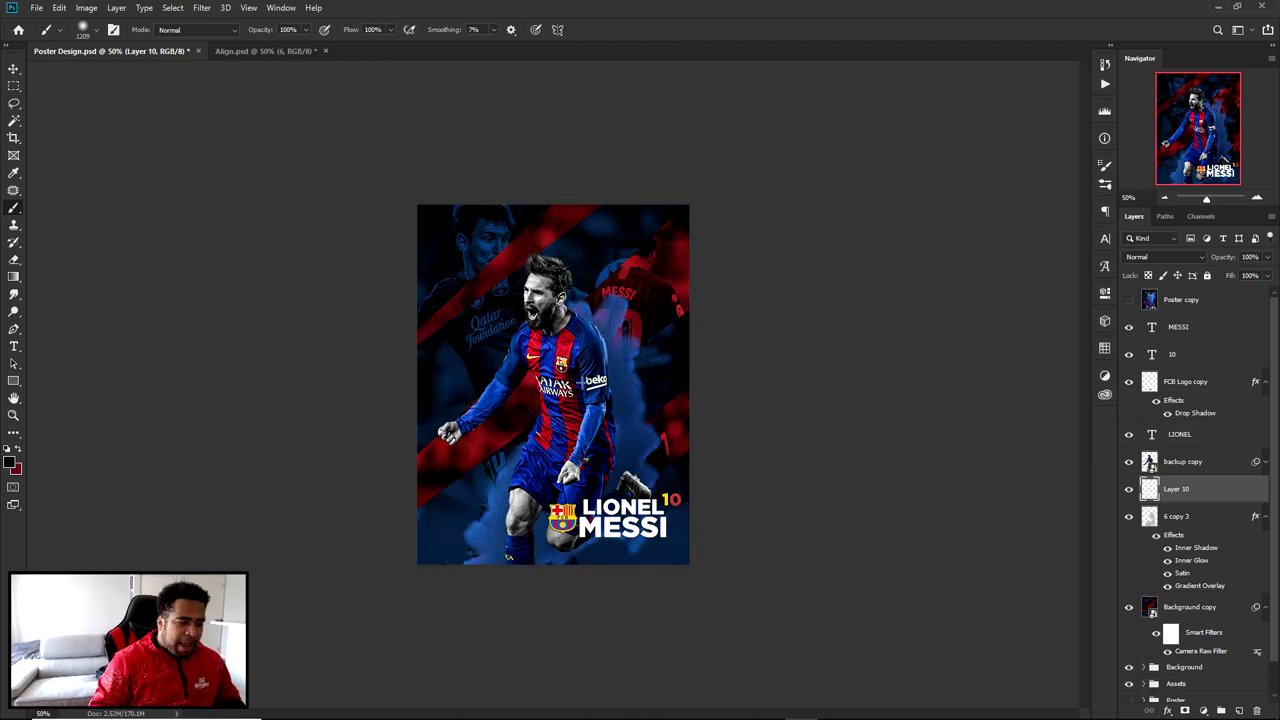
{"action": "key", "text": "ctrl+minus"}
{"action": "right_click", "coordinate": [503, 471], "text": "alt"}
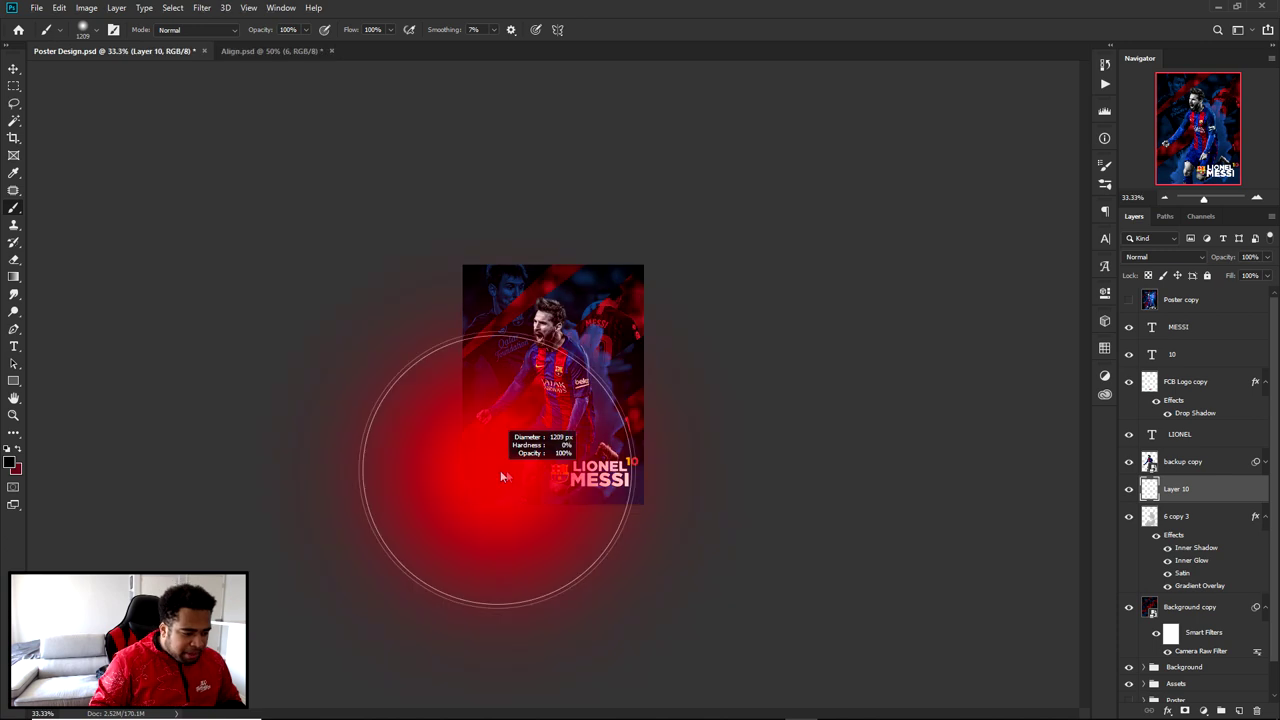
{"action": "left_click_drag", "start_coordinate": [698, 640], "coordinate": [370, 633]}
{"action": "key", "text": "ctrl+z"}
- Paint a soft black fade along the poster's lower edge behind the player with a brush of about 1905 px
{"action": "right_click", "coordinate": [513, 462], "text": "alt"}
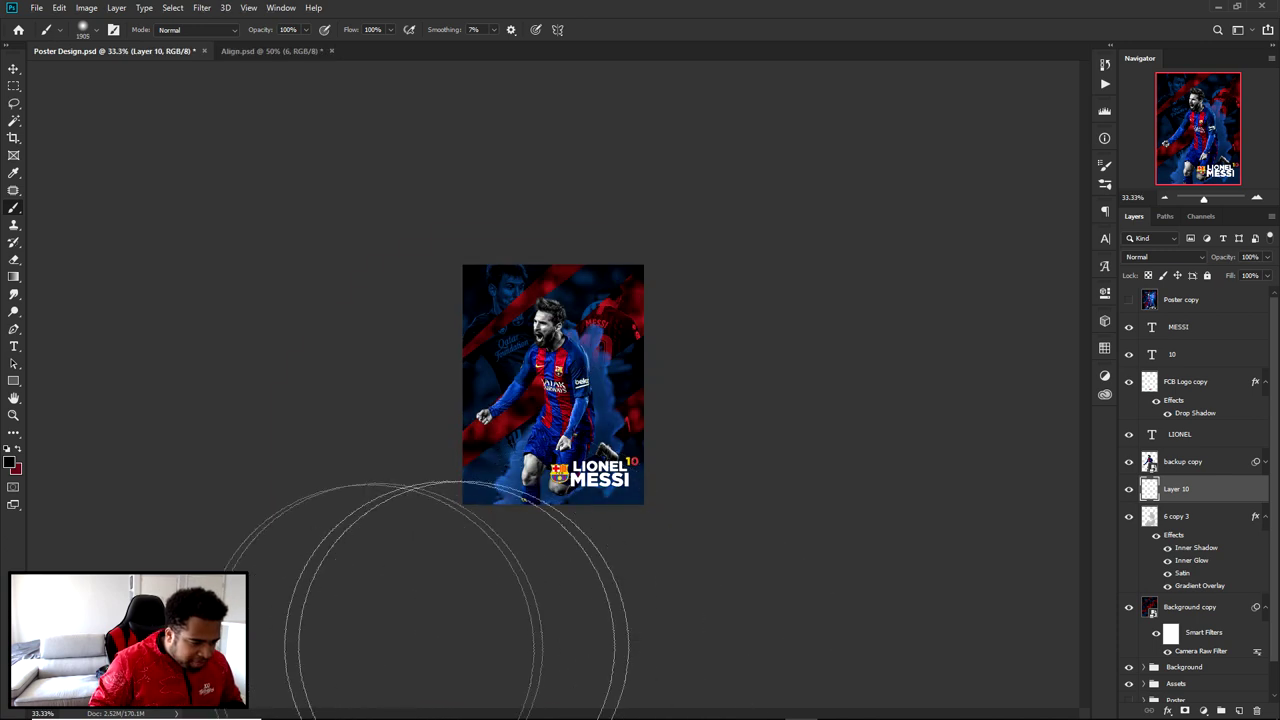
{"action": "left_click_drag", "start_coordinate": [741, 625], "coordinate": [307, 696]}
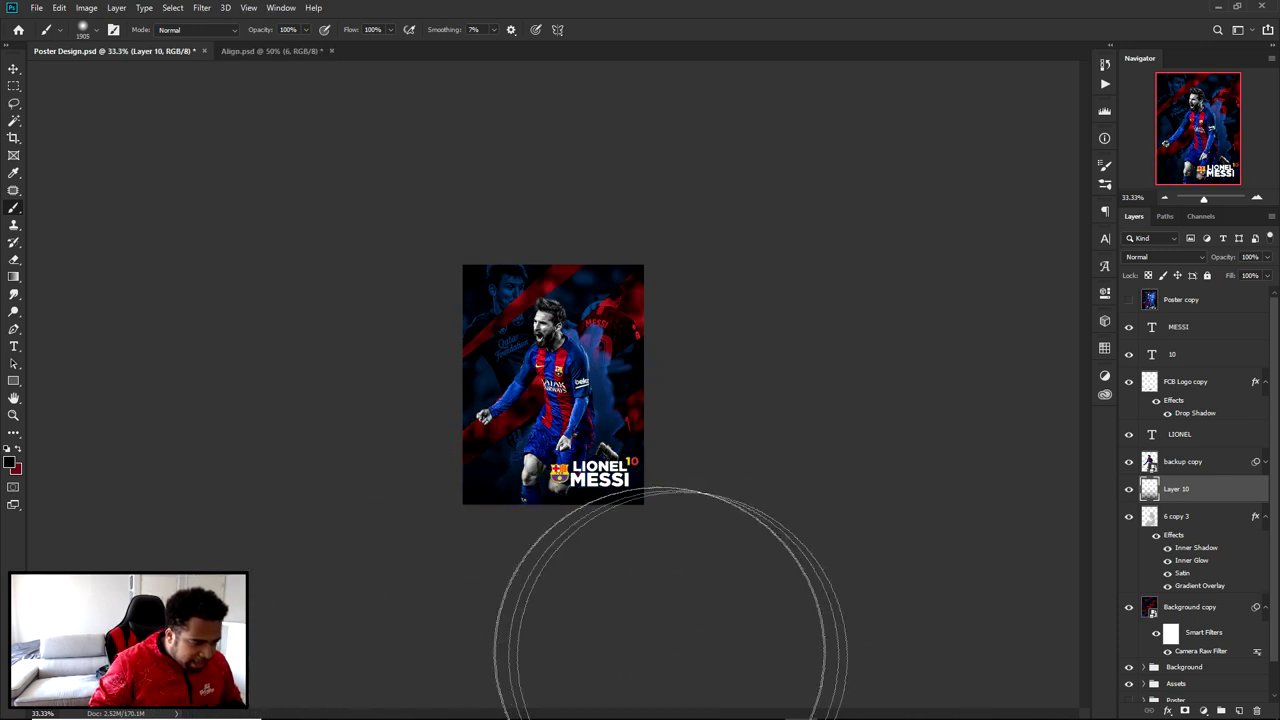
{"action": "key", "text": "v"}
{"action": "key", "text": "ctrl+plus"}
{"action": "key", "text": "ctrl+plus"}
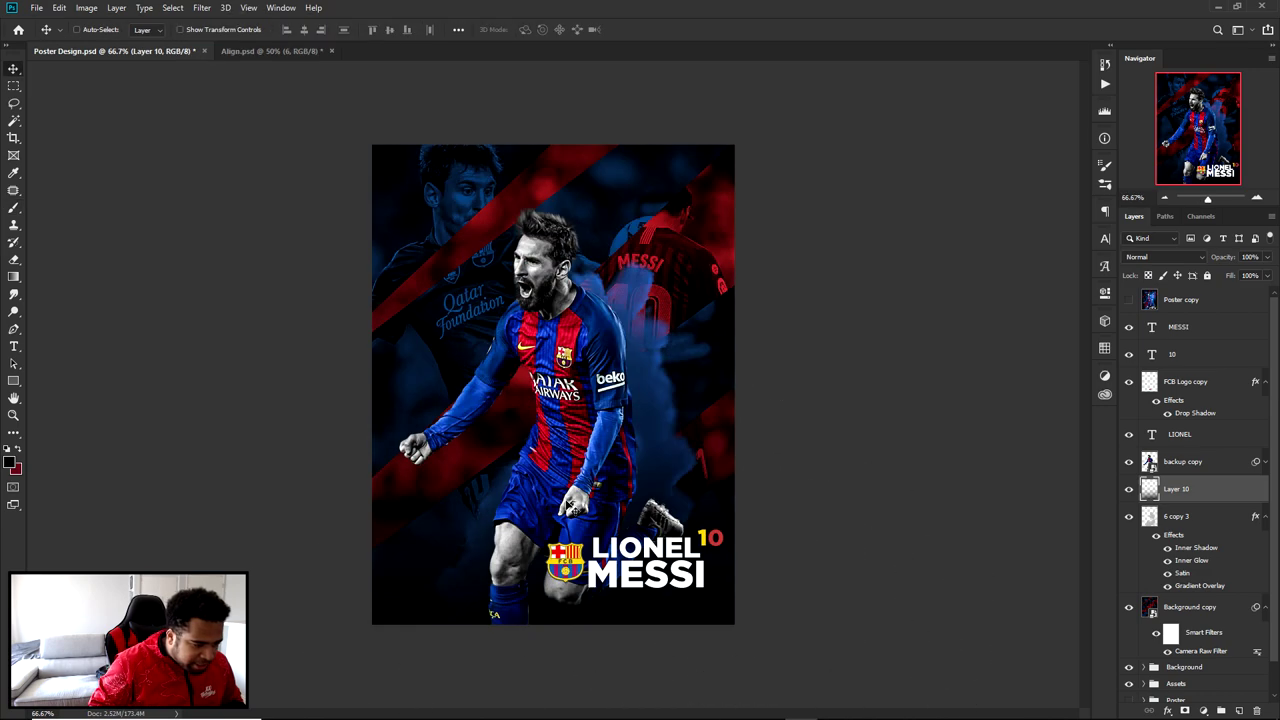
{"action": "key", "text": "ctrl+plus"}
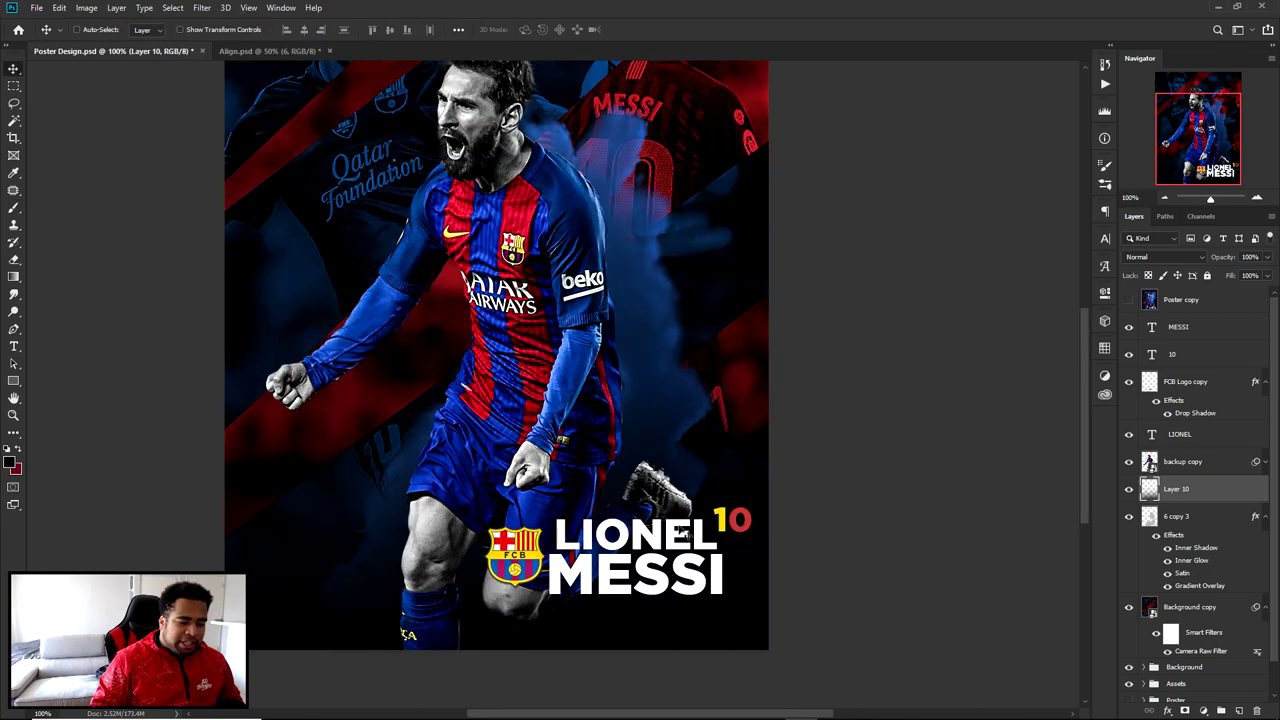
- Move the LIONEL, MESSI, 10 and FCB logo layers together slightly closer to the poster's lower edge
{"action": "left_click", "coordinate": [1190, 440], "text": "ctrl"}
{"action": "left_click", "coordinate": [1191, 438]}
{"action": "left_click", "coordinate": [1188, 384], "text": "ctrl"}
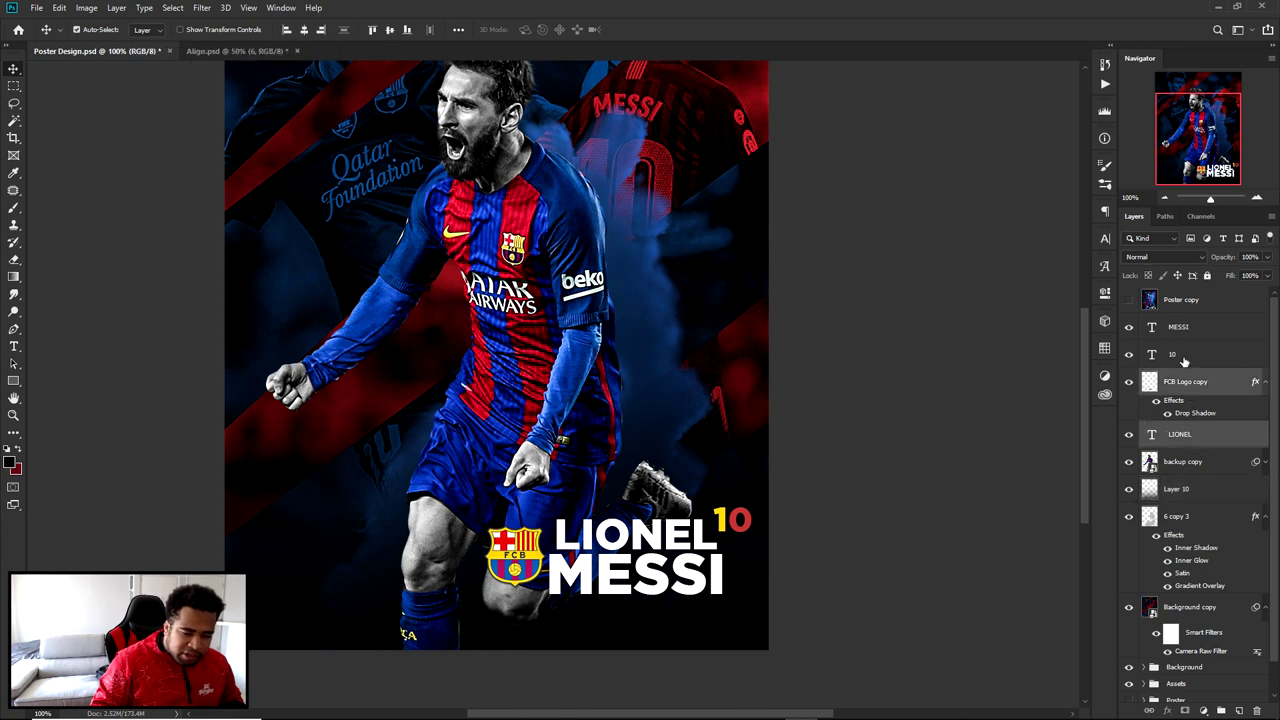
{"action": "left_click", "coordinate": [1183, 356], "text": "ctrl"}
{"action": "left_click", "coordinate": [1181, 327], "text": "ctrl"}
{"action": "left_click_drag", "start_coordinate": [713, 453], "coordinate": [686, 477]}
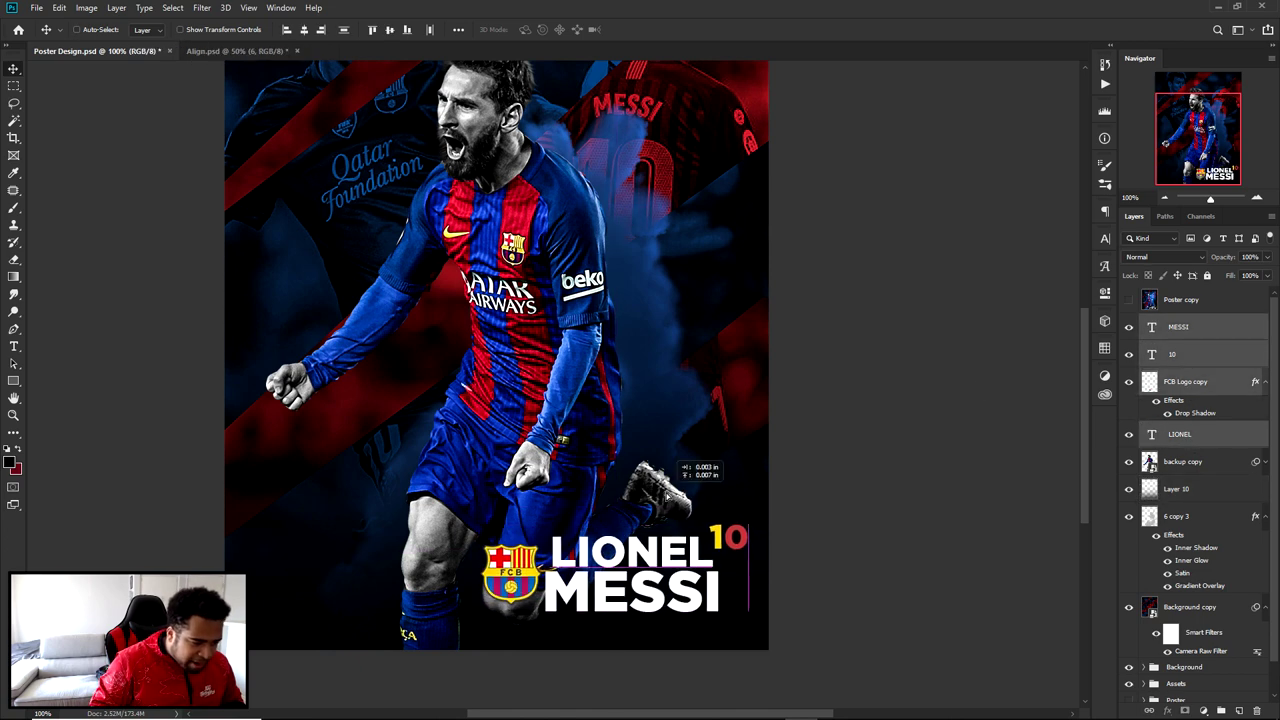
{"action": "mouse_move", "coordinate": [585, 470]}
{"action": "left_mouse_down"}
{"action": "mouse_move", "coordinate": [609, 550]}
{"action": "mouse_move", "coordinate": [606, 468]}
{"action": "left_mouse_up"}
{"action": "left_click_drag", "start_coordinate": [662, 432], "coordinate": [680, 494]}
- Rename the player cutout layer, backup copy, as Player Shot
{"action": "left_click", "coordinate": [590, 346], "text": "ctrl"}
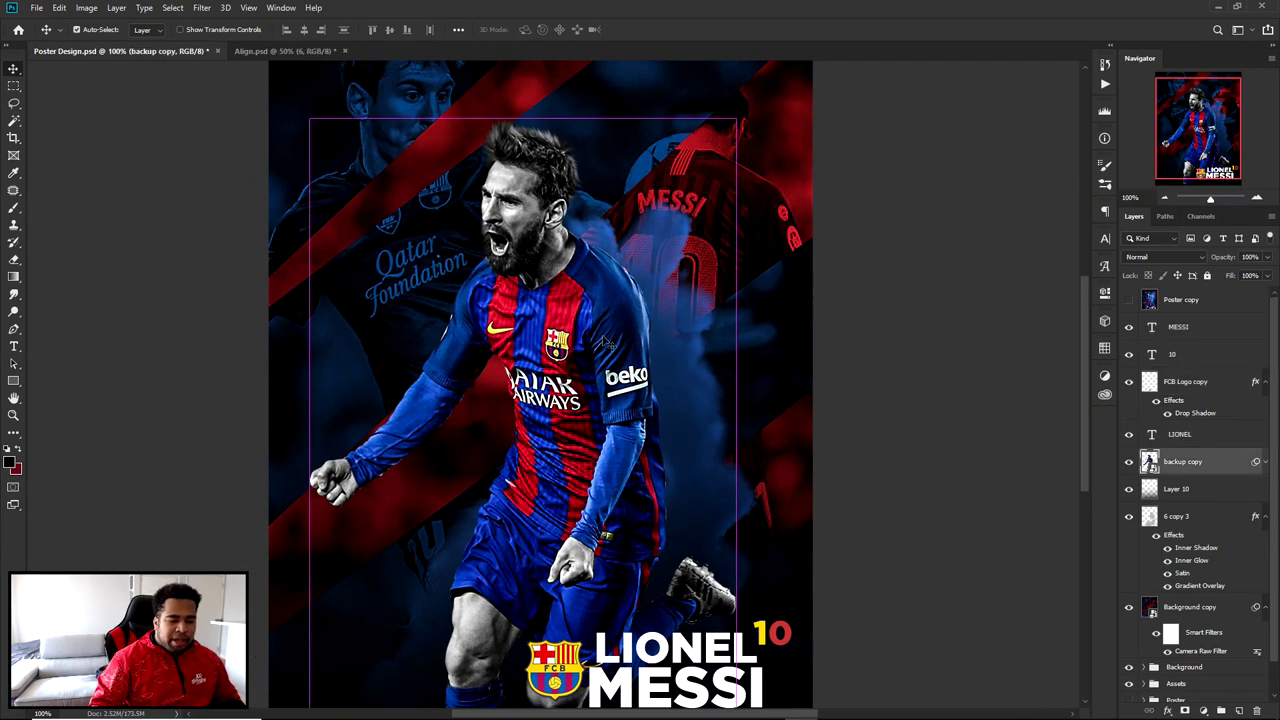
{"action": "double_click", "coordinate": [1168, 463]}
{"action": "type", "text": "Player Shot"}
{"action": "key", "text": "Return"}
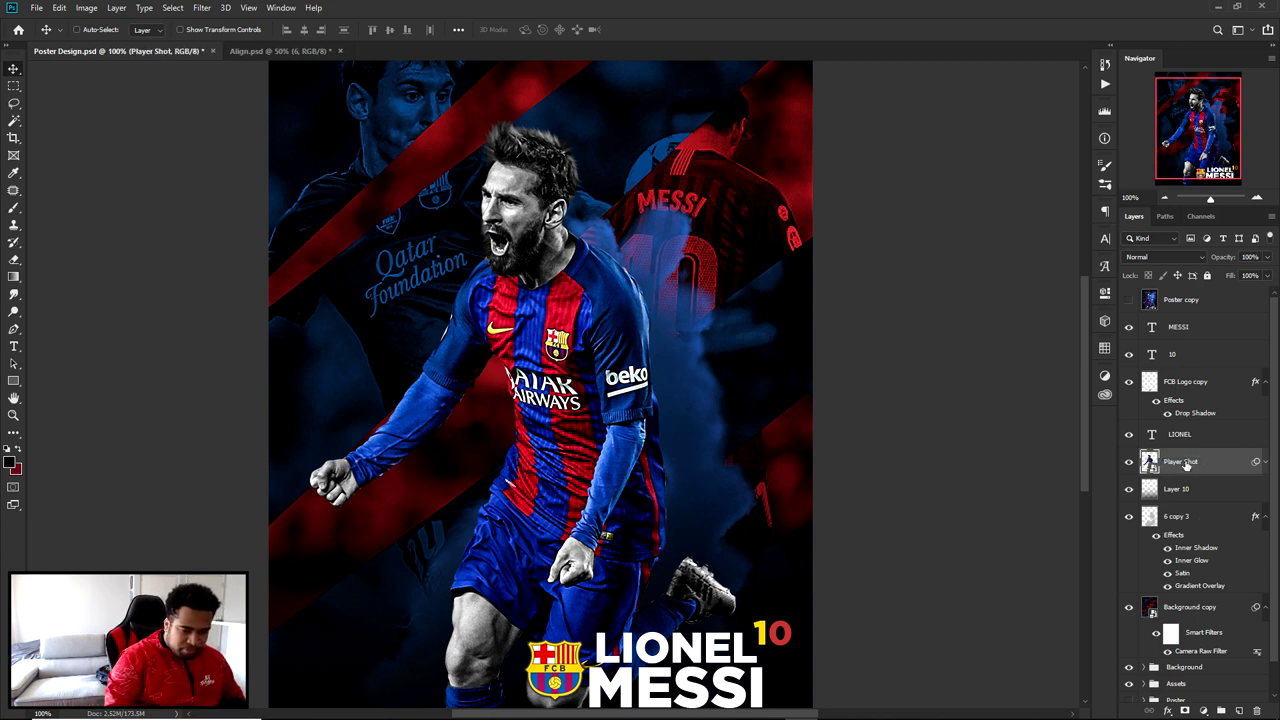
- Add an empty layer above Player Shot and clip it to that layer
{"action": "left_click", "coordinate": [1239, 709]}
{"action": "right_click", "coordinate": [1207, 462]}
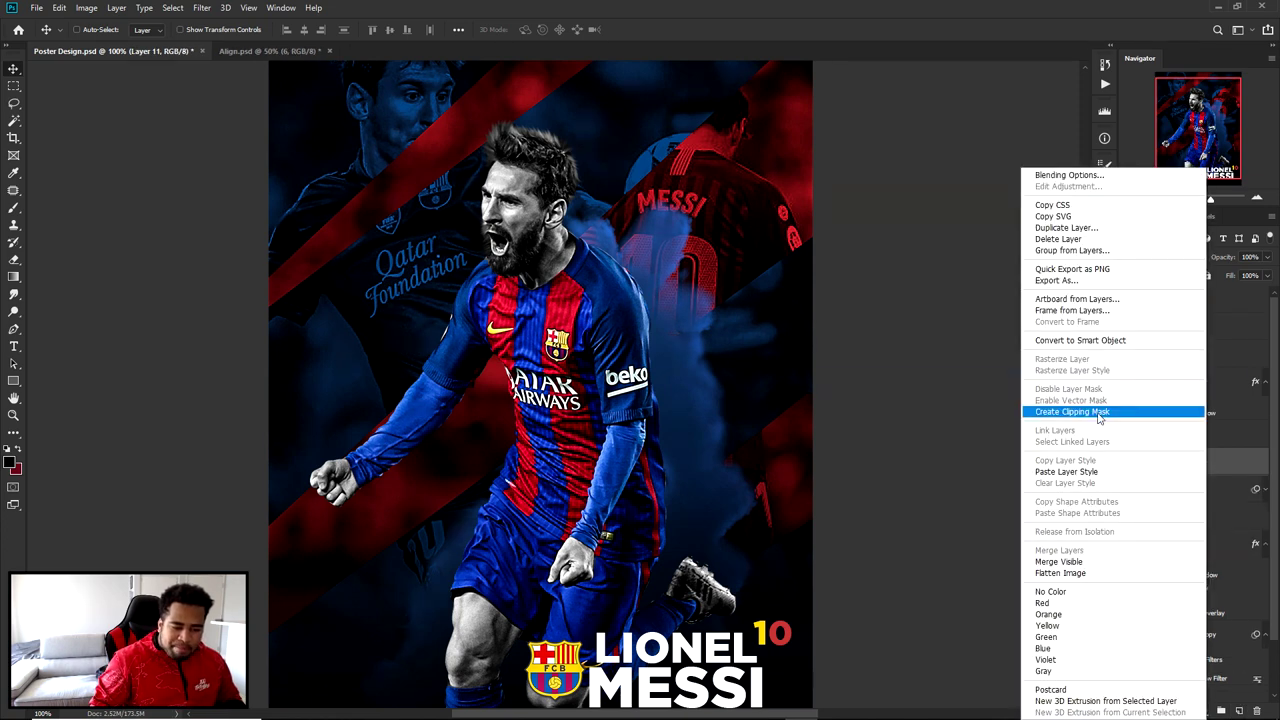
{"action": "left_click", "coordinate": [1099, 414]}
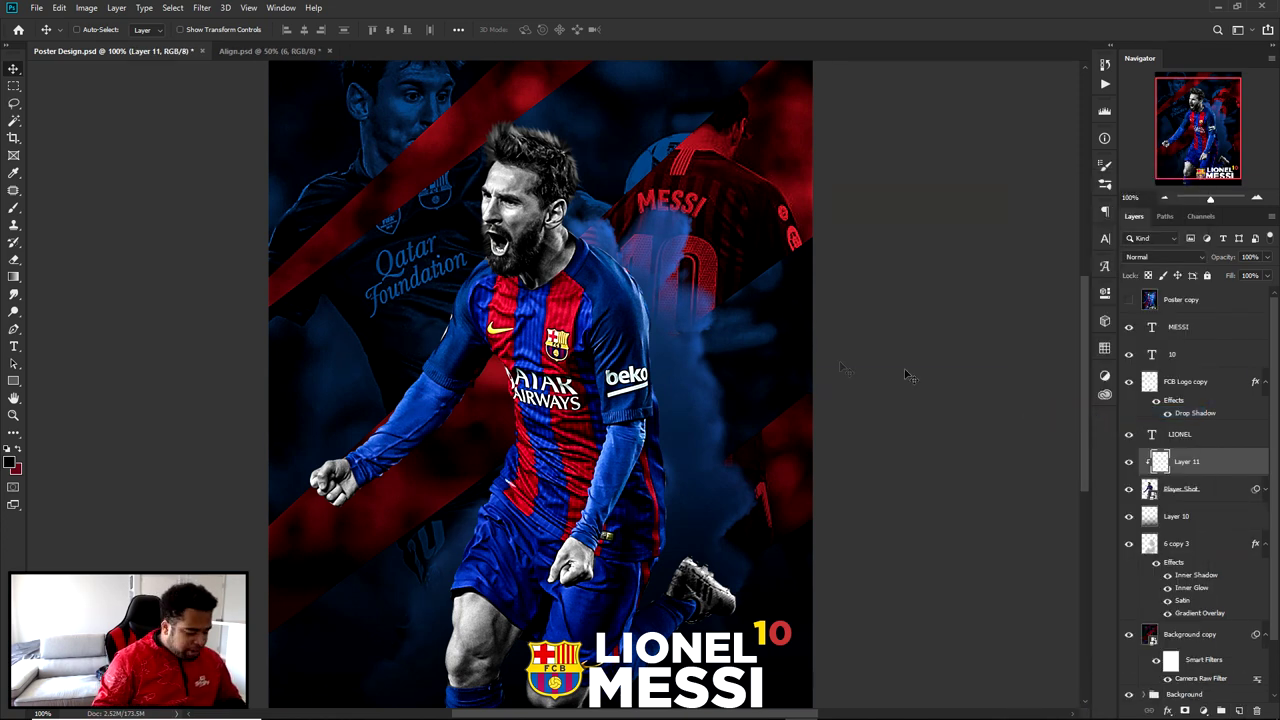
- Paint dark blue over the player's arm and side beside the beko sleeve on the clipped layer and blend it as Linear Dodge (Add)
{"action": "key", "text": "b"}
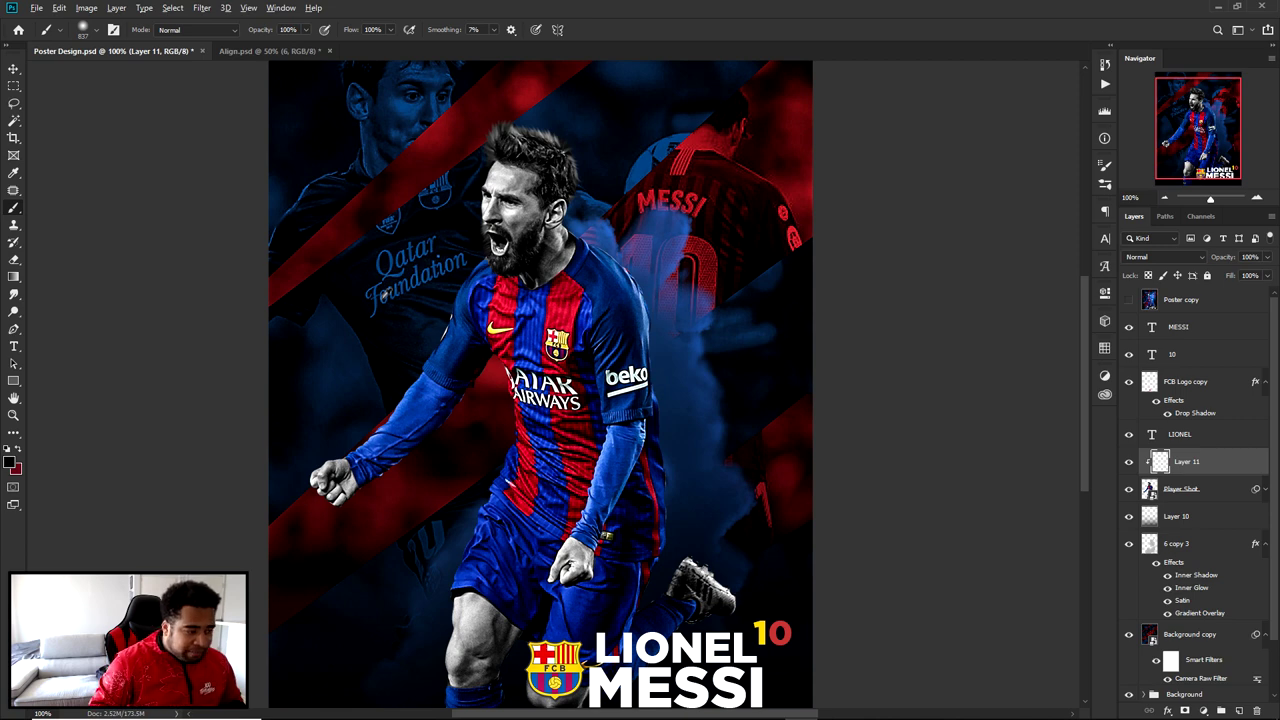
{"action": "key", "text": "x"}
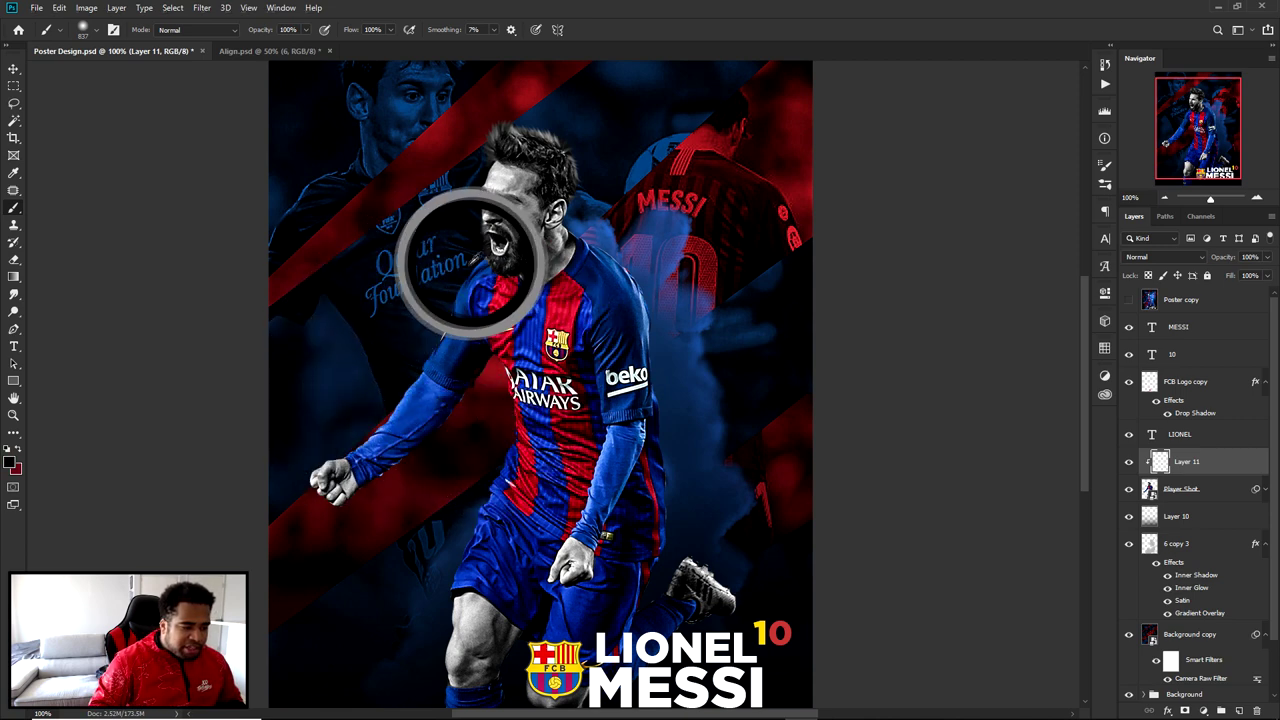
{"action": "mouse_move", "coordinate": [506, 299]}
{"action": "left_mouse_down"}
{"action": "mouse_move", "coordinate": [557, 340]}
{"action": "mouse_move", "coordinate": [752, 267]}
{"action": "mouse_move", "coordinate": [586, 268]}
{"action": "left_mouse_up"}
{"action": "left_click_drag", "start_coordinate": [668, 338], "coordinate": [462, 338]}
{"action": "left_click_drag", "start_coordinate": [627, 377], "coordinate": [641, 383]}
{"action": "left_click_drag", "start_coordinate": [704, 443], "coordinate": [726, 471]}
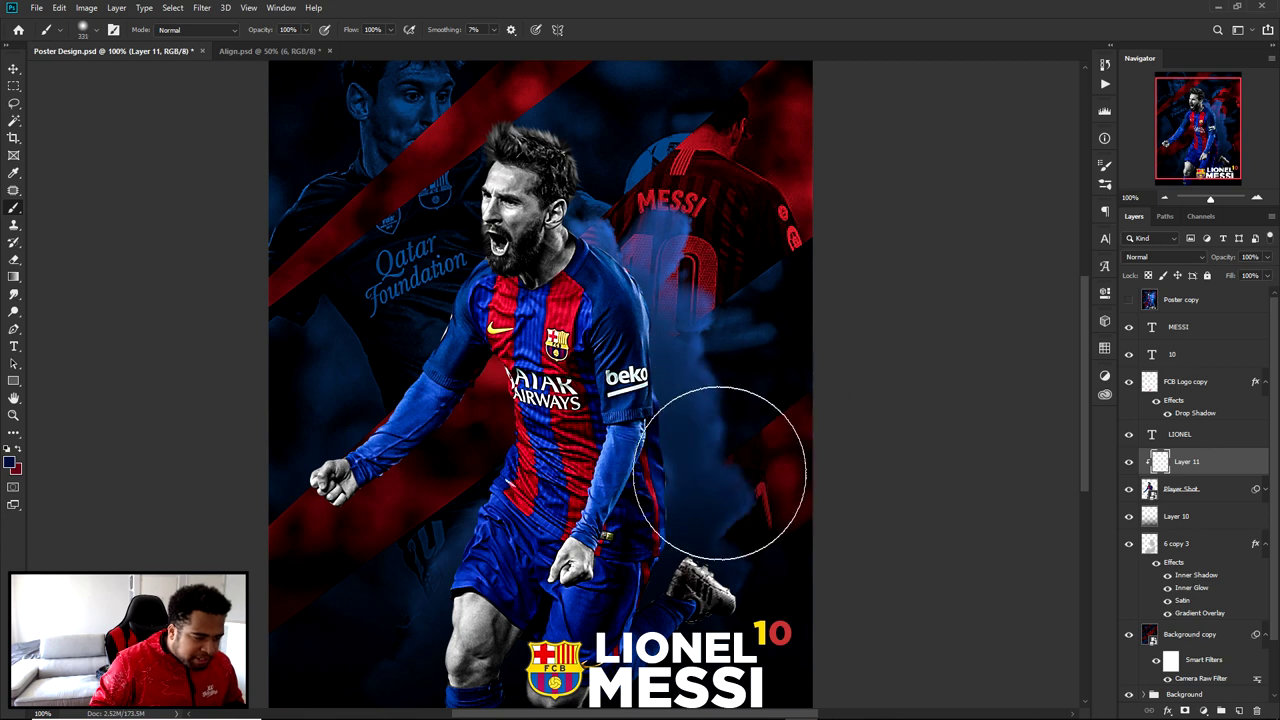
{"action": "mouse_move", "coordinate": [731, 378]}
{"action": "left_mouse_down"}
{"action": "mouse_move", "coordinate": [670, 195]}
{"action": "mouse_move", "coordinate": [740, 372]}
{"action": "mouse_move", "coordinate": [721, 492]}
{"action": "mouse_move", "coordinate": [690, 301]}
{"action": "mouse_move", "coordinate": [654, 230]}
{"action": "mouse_move", "coordinate": [728, 356]}
{"action": "mouse_move", "coordinate": [733, 455]}
{"action": "left_mouse_up"}
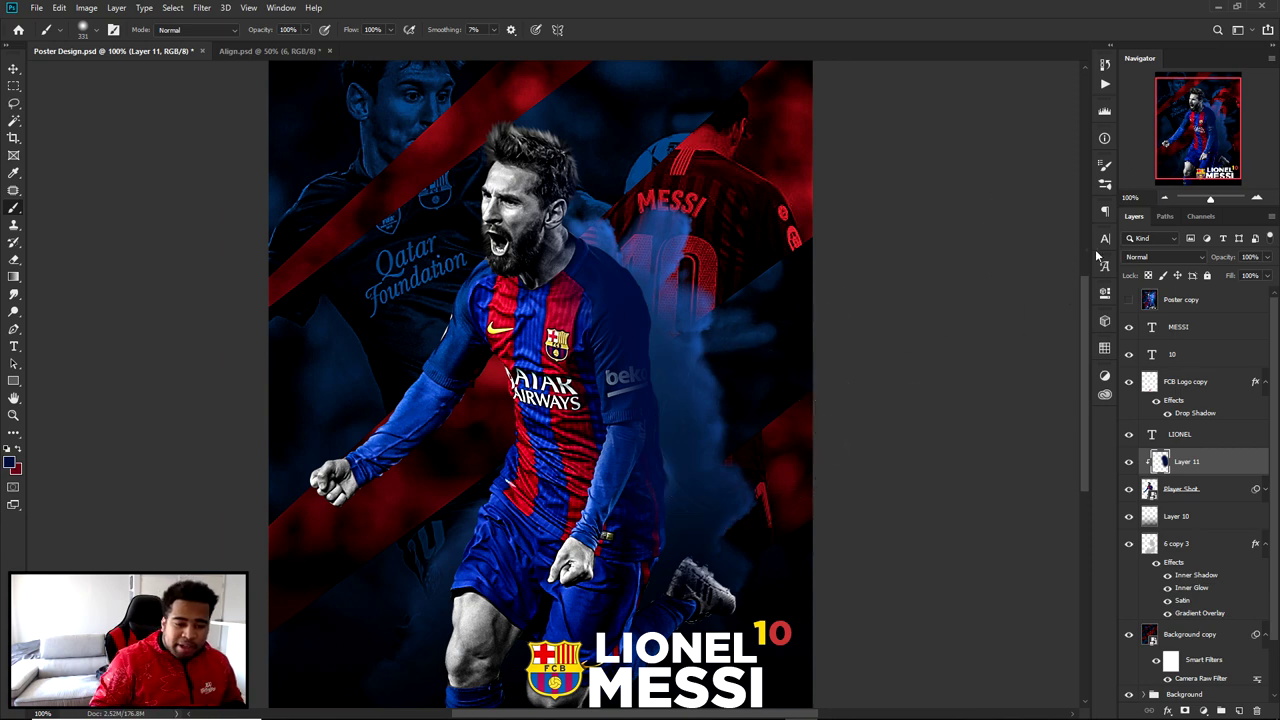
{"action": "left_click", "coordinate": [1141, 256]}
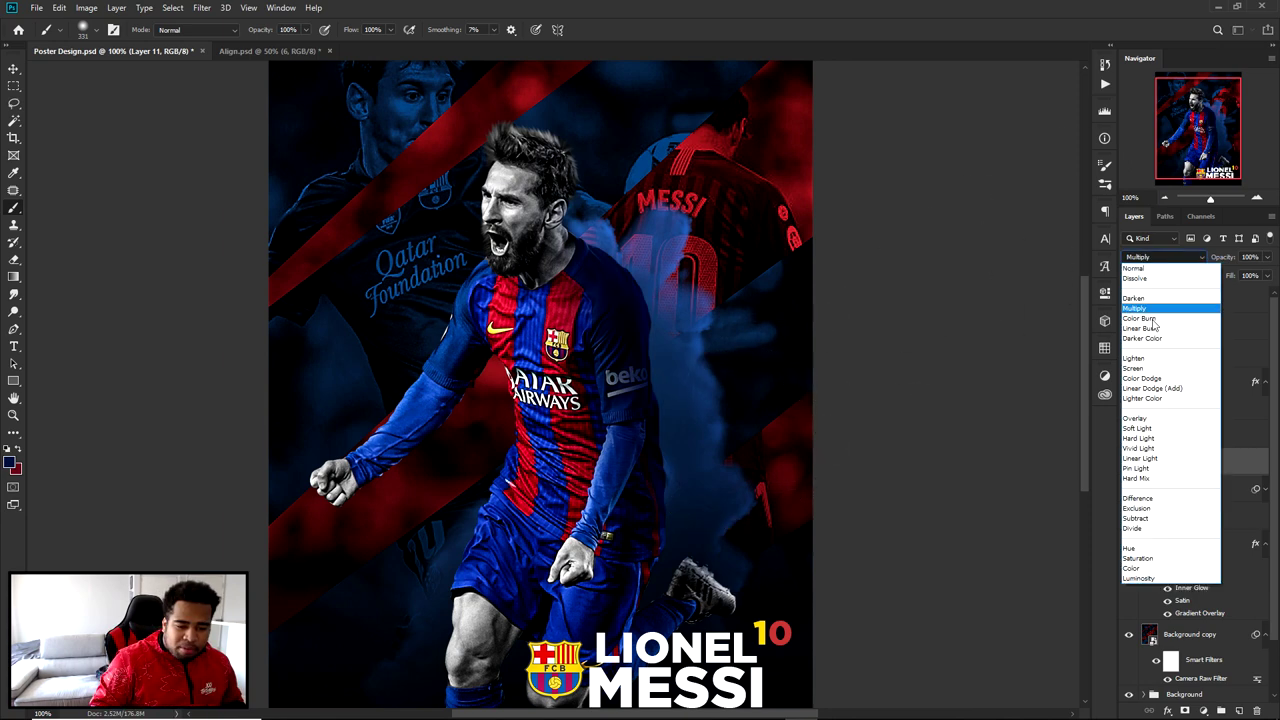
{"action": "left_click", "coordinate": [1152, 388]}
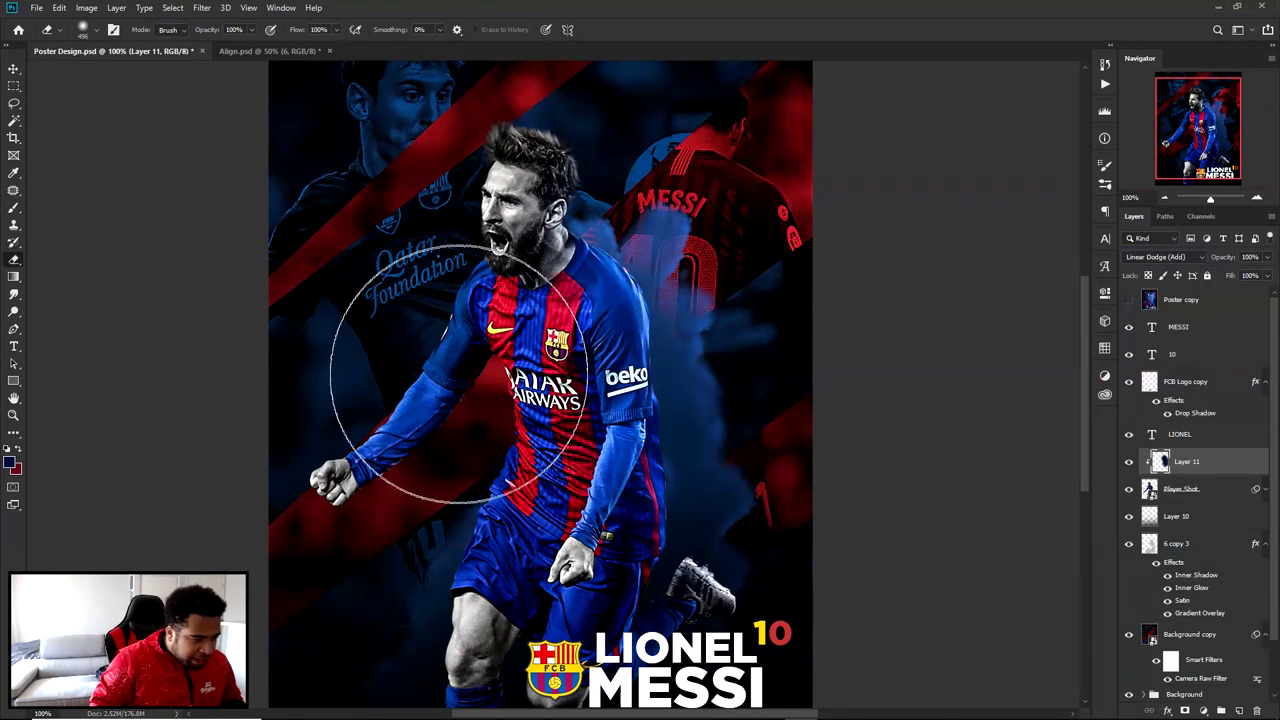
{"action": "key", "text": "v"}
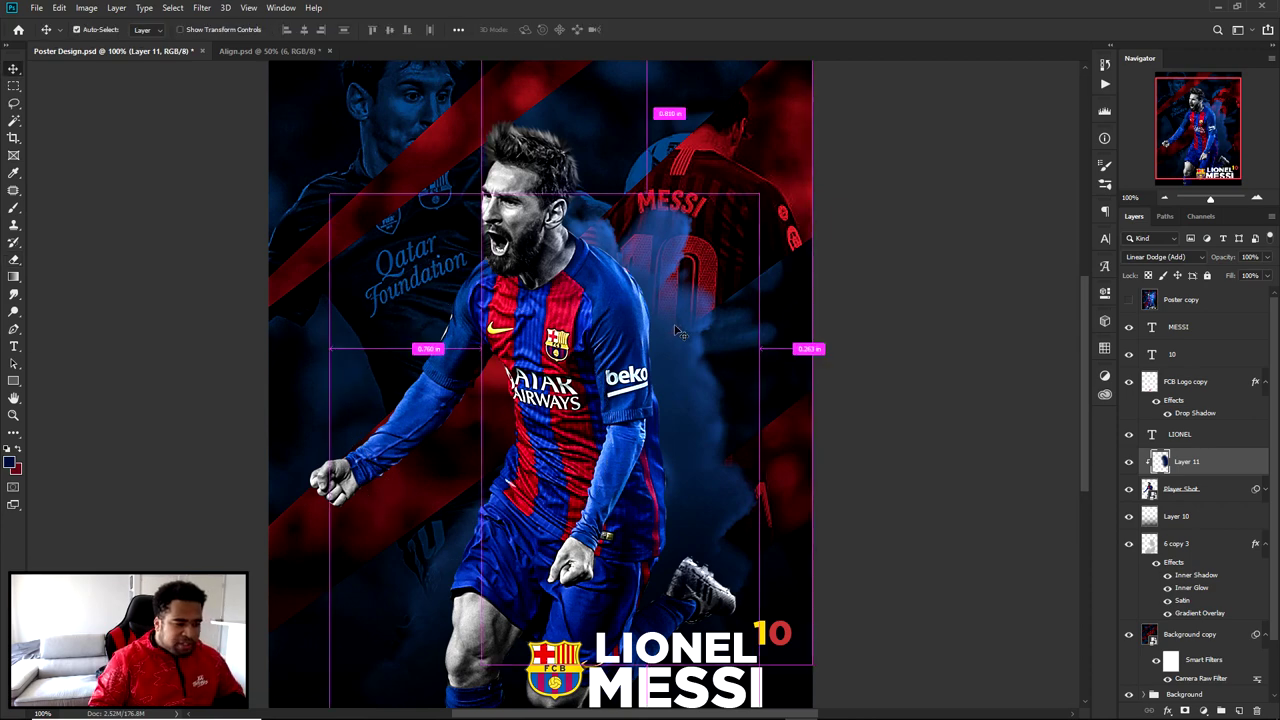
{"action": "key", "text": "ctrl+u"}
{"action": "mouse_move", "coordinate": [960, 446]}
{"action": "left_mouse_down"}
{"action": "mouse_move", "coordinate": [985, 411]}
{"action": "mouse_move", "coordinate": [973, 448]}
{"action": "left_mouse_up"}
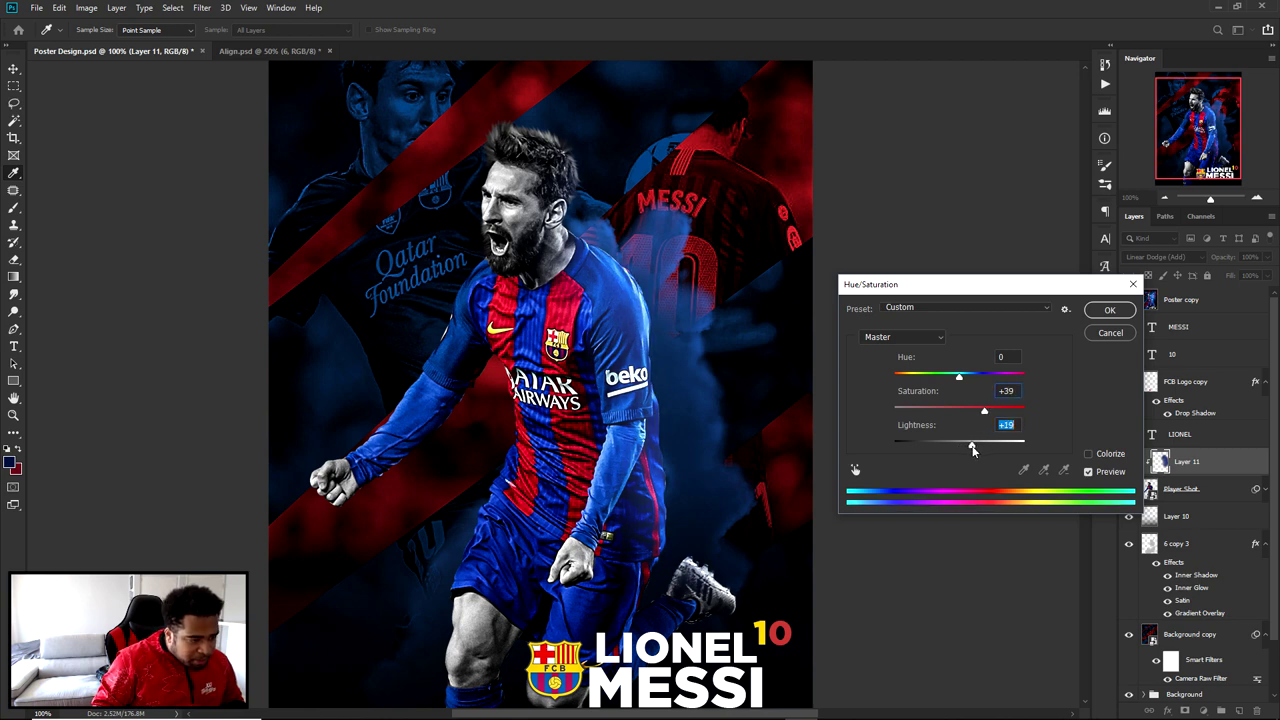
{"action": "left_click", "coordinate": [1109, 334]}
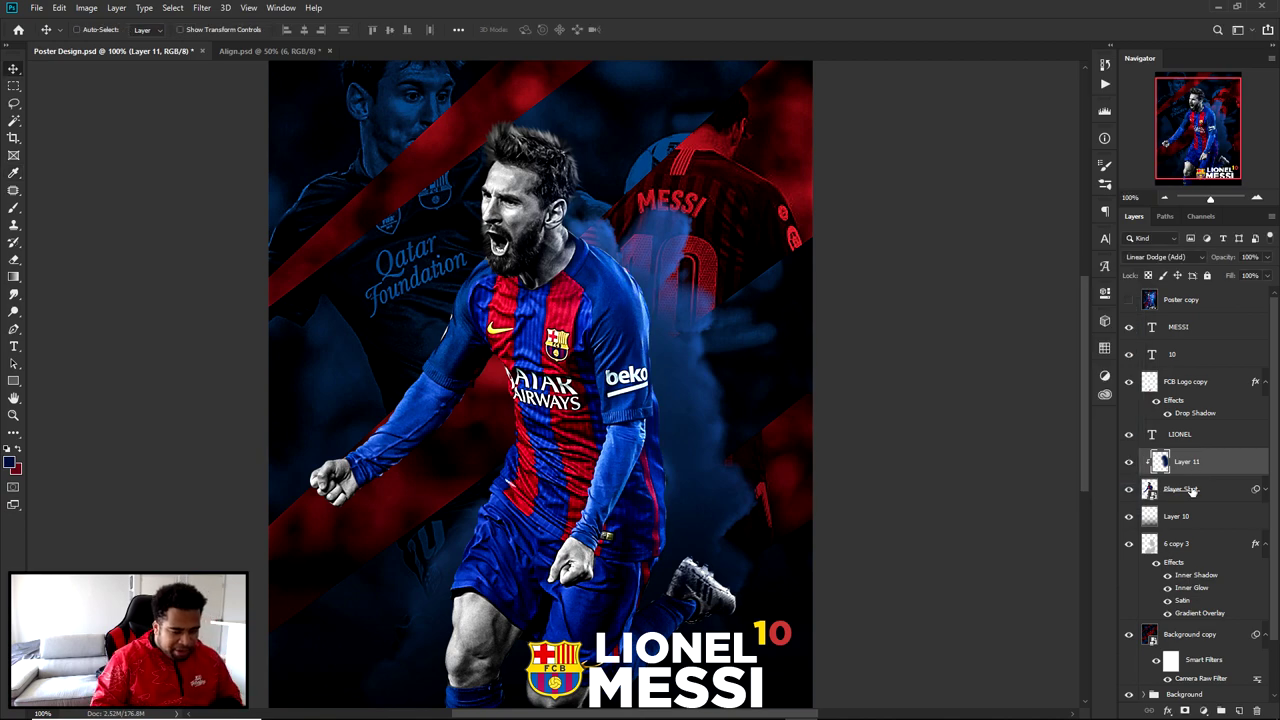
- Repaint the clipped layer with a brighter blue glow along the player's beko-sleeve side using a soft brush of about 433 px
{"action": "key", "text": "e"}
{"action": "key", "text": "b"}
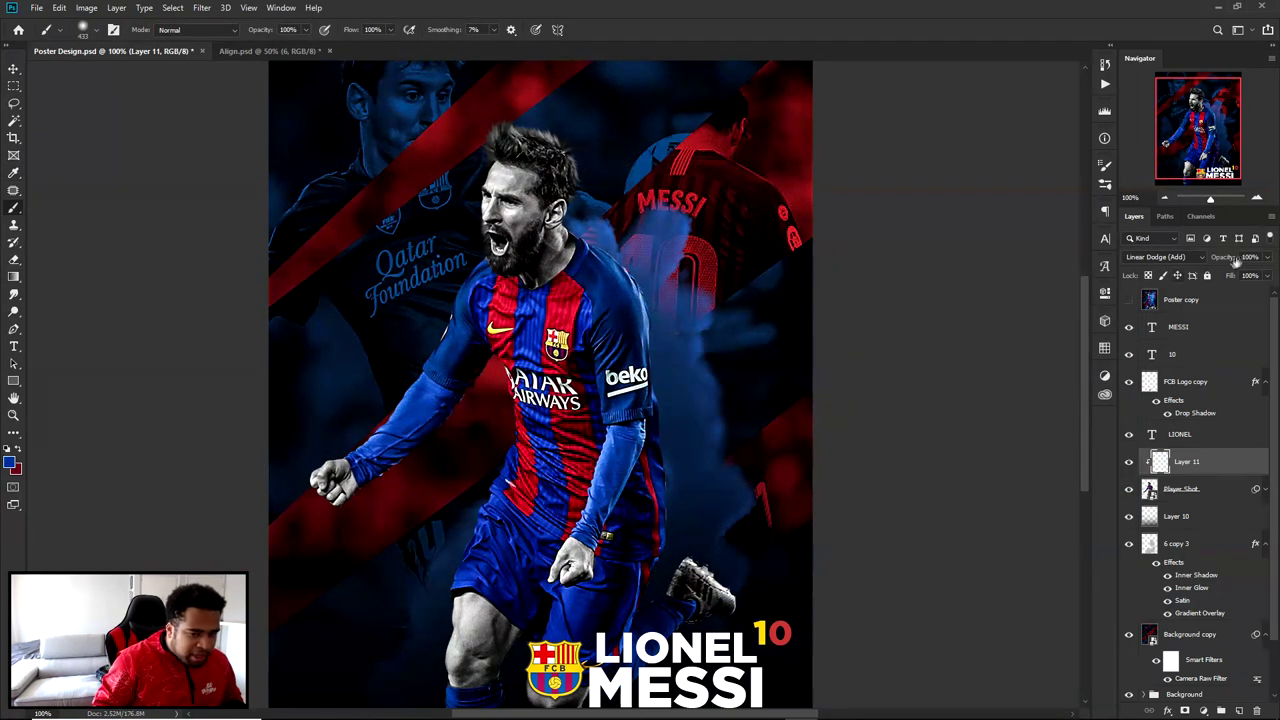
{"action": "mouse_move", "coordinate": [729, 390]}
{"action": "left_mouse_down"}
{"action": "mouse_move", "coordinate": [733, 280]}
{"action": "mouse_move", "coordinate": [680, 166]}
{"action": "mouse_move", "coordinate": [768, 350]}
{"action": "mouse_move", "coordinate": [767, 365]}
{"action": "mouse_move", "coordinate": [660, 117]}
{"action": "mouse_move", "coordinate": [718, 195]}
{"action": "mouse_move", "coordinate": [795, 385]}
{"action": "mouse_move", "coordinate": [761, 271]}
{"action": "mouse_move", "coordinate": [829, 497]}
{"action": "mouse_move", "coordinate": [789, 348]}
{"action": "mouse_move", "coordinate": [695, 388]}
{"action": "left_mouse_up"}
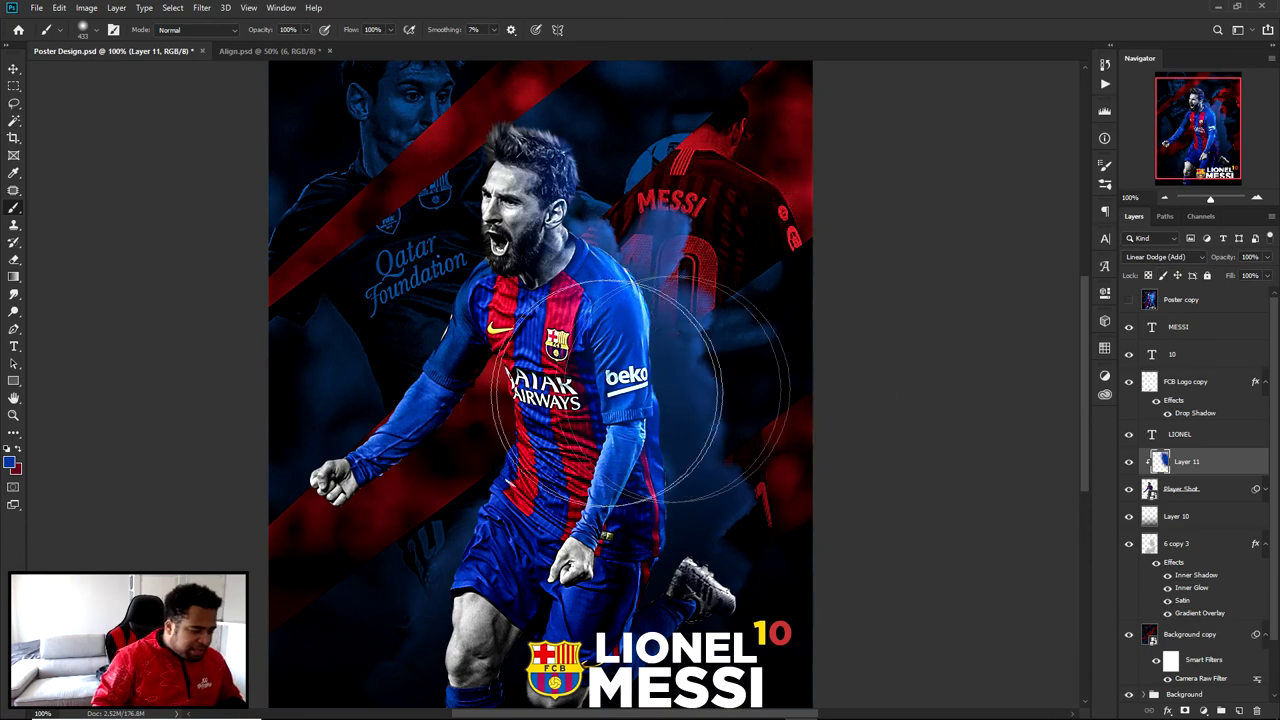
{"action": "key", "text": "e"}
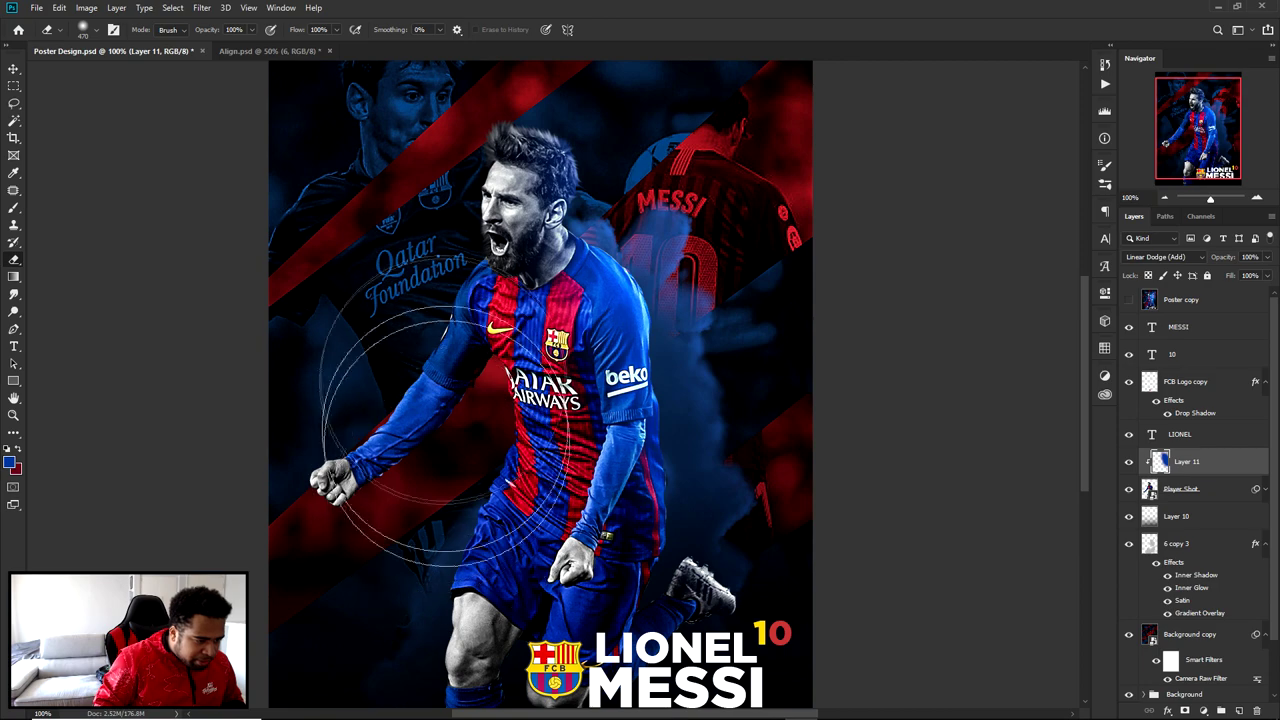
{"action": "key", "text": "v"}
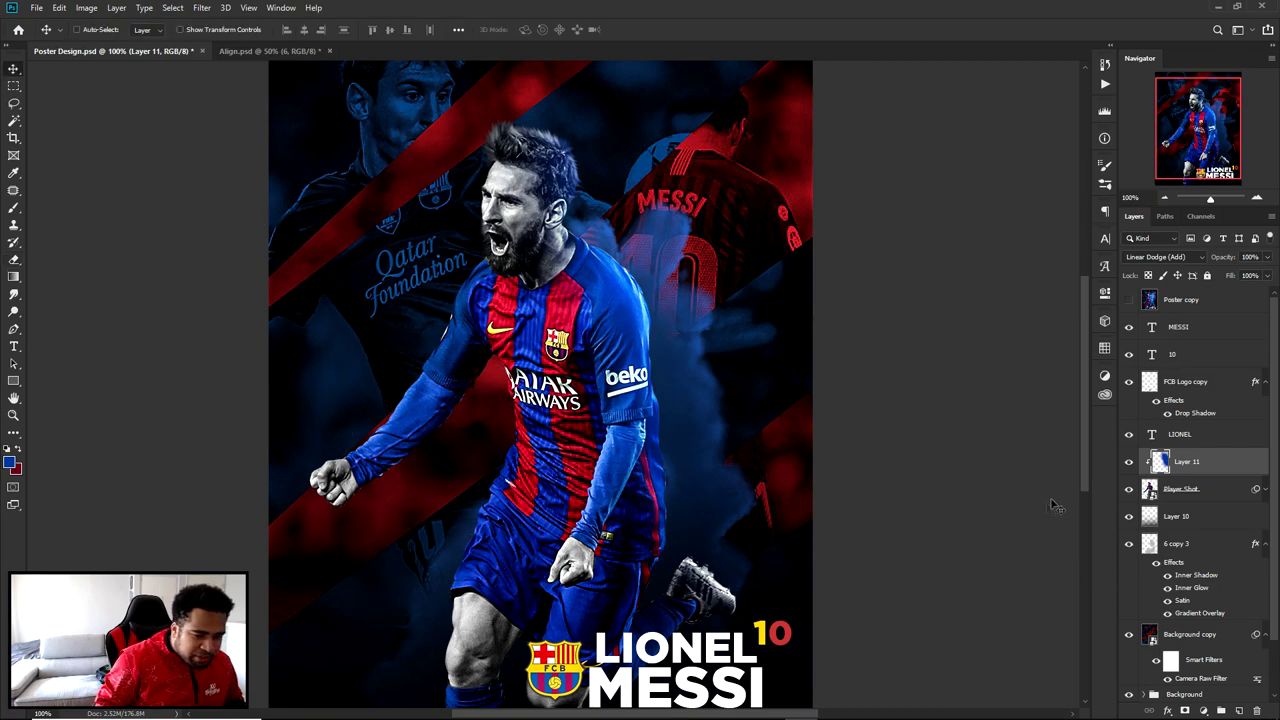
- Compare the whole poster with and without the blue glow on the player
{"action": "left_click", "coordinate": [1127, 462]}
{"action": "left_click", "coordinate": [1127, 462]}
{"action": "key", "text": "ctrl+minus"}
{"action": "key", "text": "ctrl+minus"}
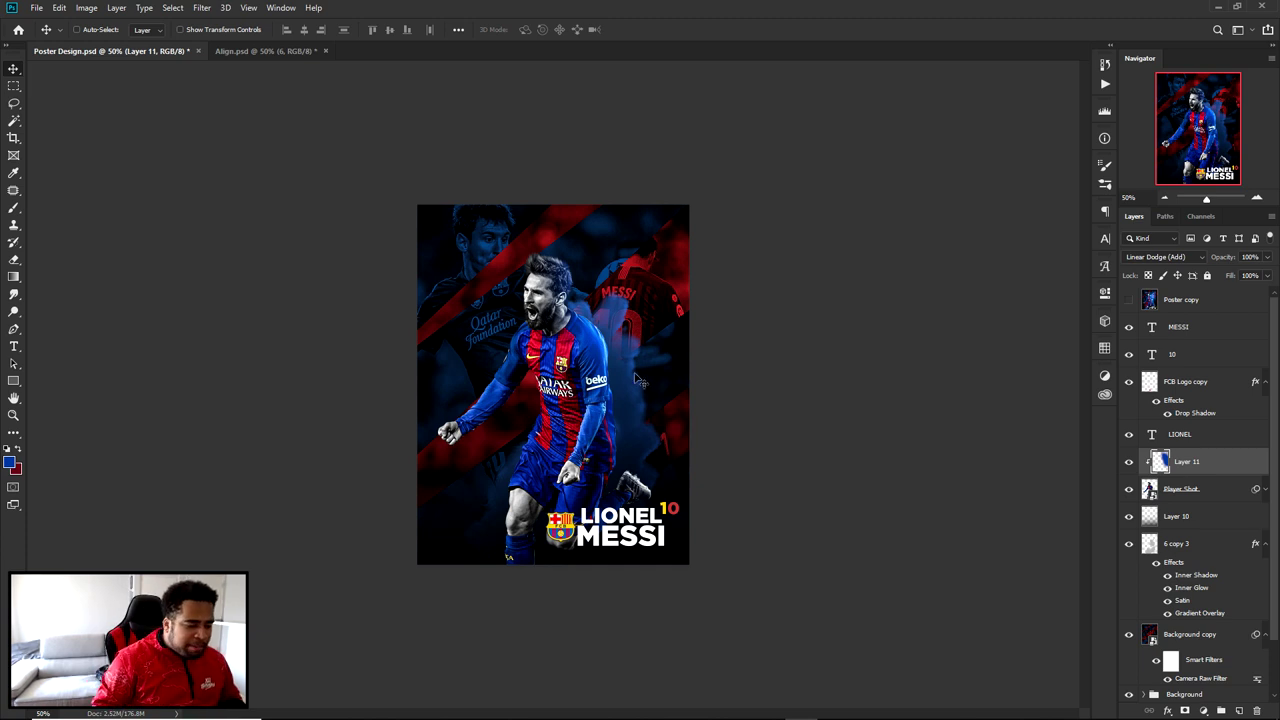
{"action": "key", "text": "ctrl+plus"}
{"action": "left_click", "coordinate": [1129, 464]}
{"action": "left_click", "coordinate": [1129, 465]}
{"action": "left_click", "coordinate": [1129, 465]}
{"action": "left_click", "coordinate": [1129, 466]}
{"action": "left_click", "coordinate": [1129, 462]}
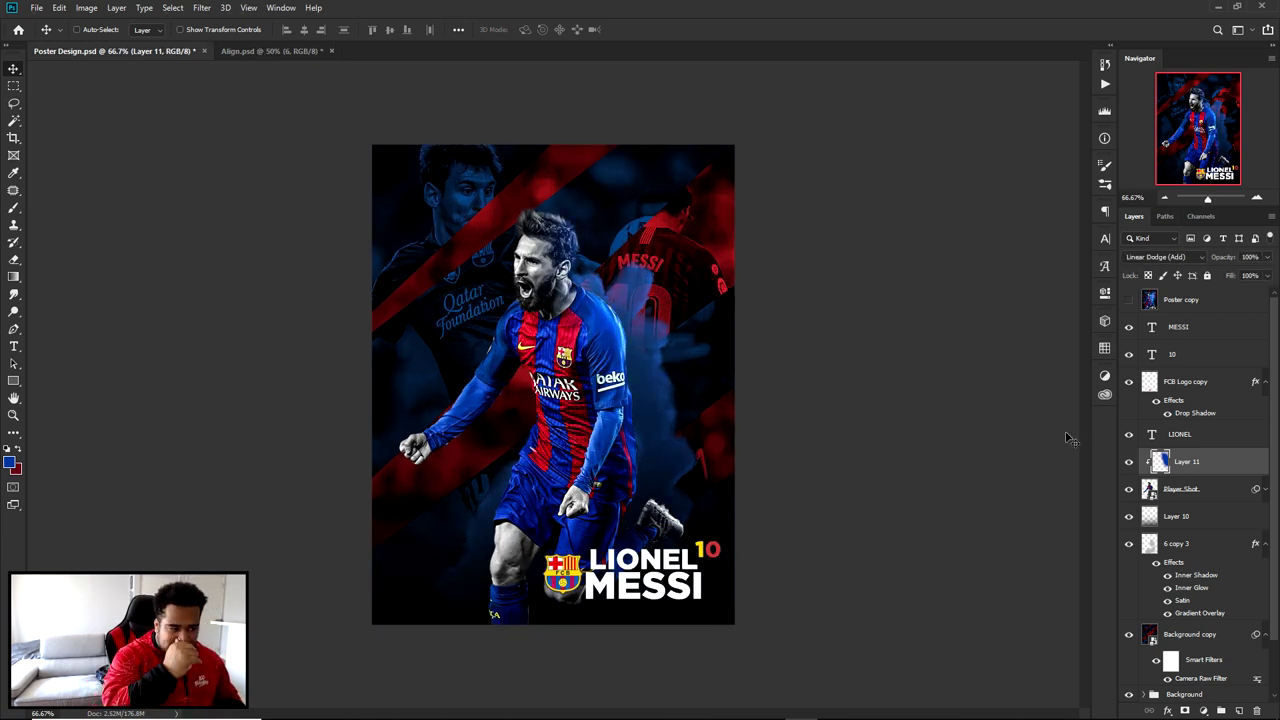
- Add an empty layer above Layer 11 and make a rectangular selection inset from the poster's edges
{"action": "left_click", "coordinate": [1203, 329]}
{"action": "left_click", "coordinate": [1190, 458]}
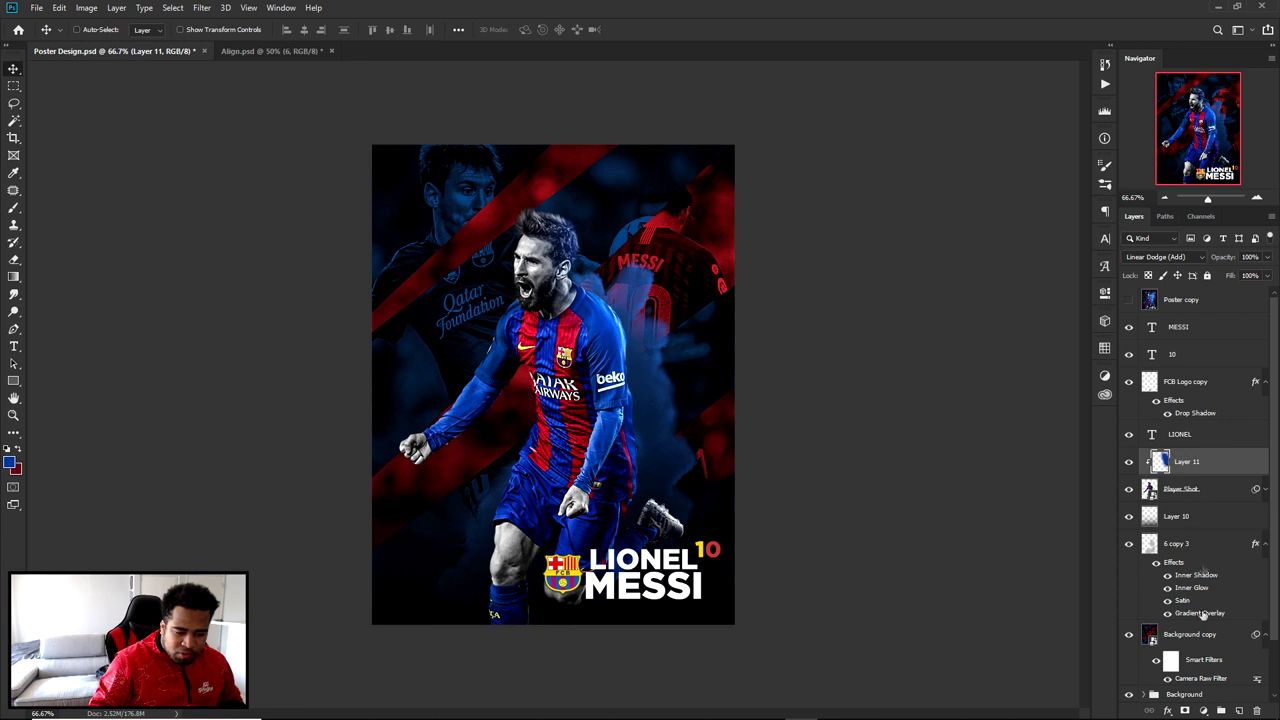
{"action": "left_click", "coordinate": [1240, 710]}
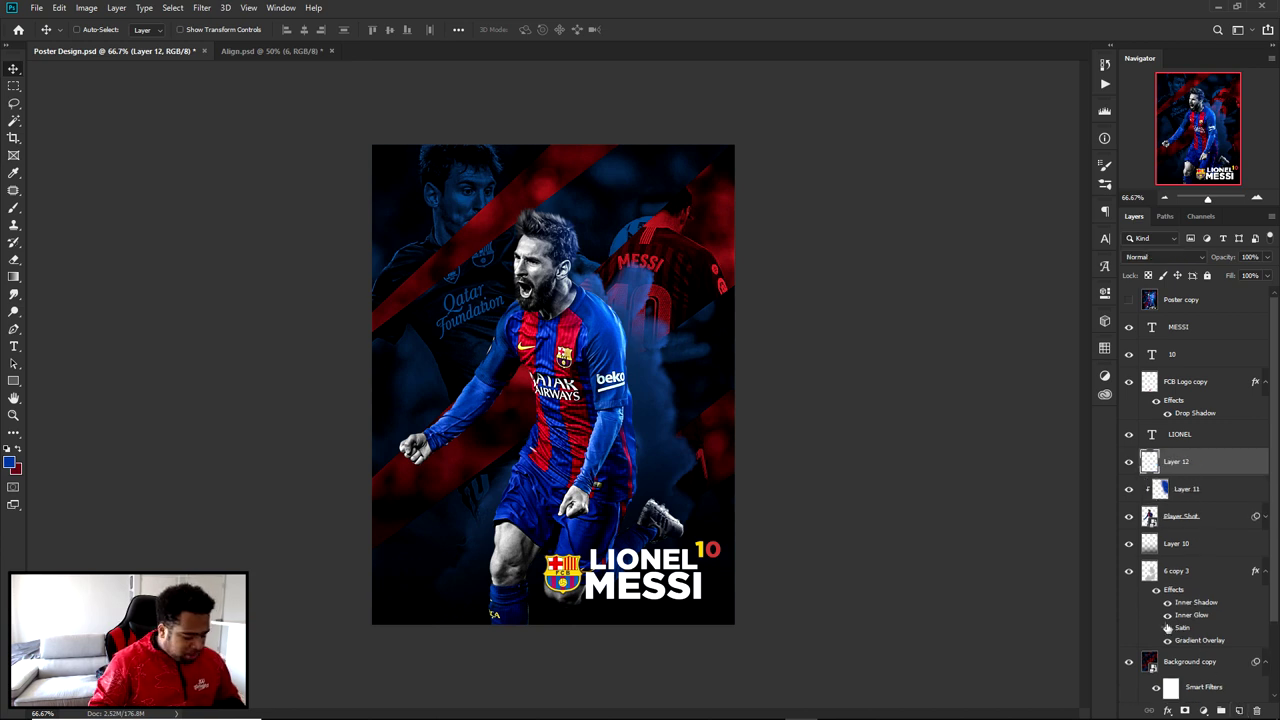
{"action": "key", "text": "m"}
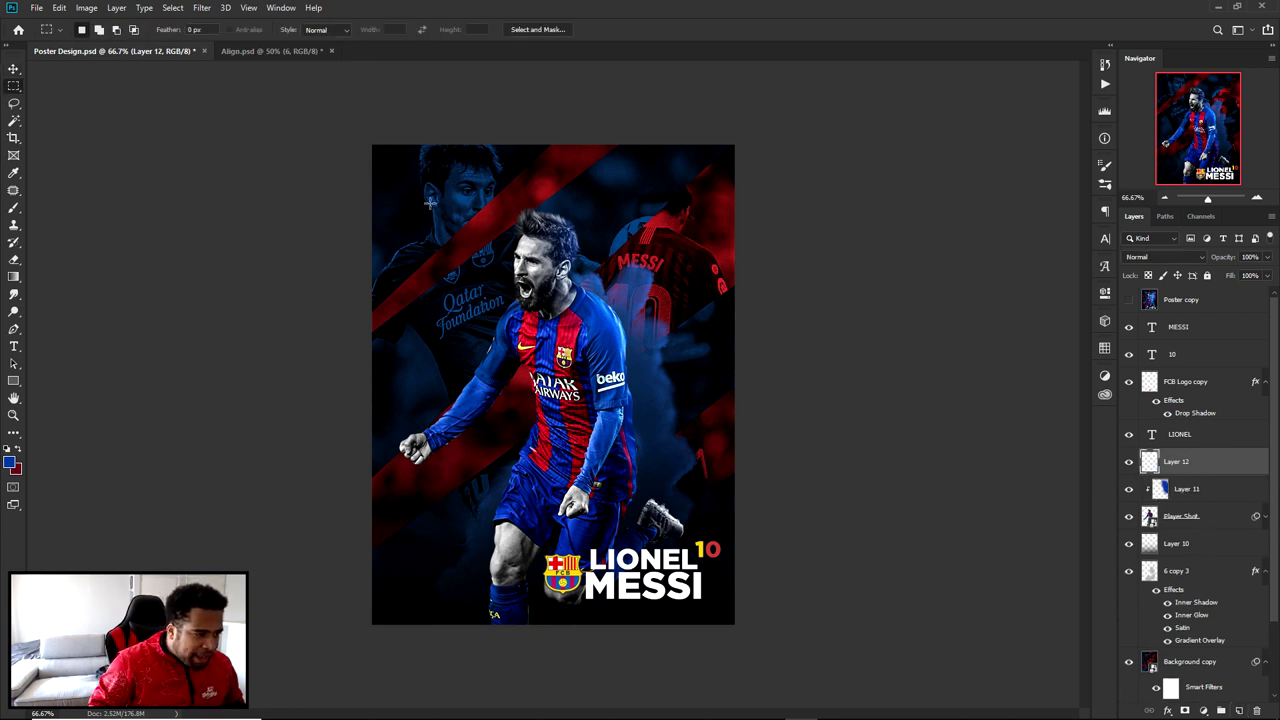
{"action": "left_click_drag", "start_coordinate": [419, 200], "coordinate": [618, 549]}
{"action": "right_click", "coordinate": [16, 89]}
{"action": "left_click", "coordinate": [100, 89]}
{"action": "left_click_drag", "start_coordinate": [401, 171], "coordinate": [698, 602]}
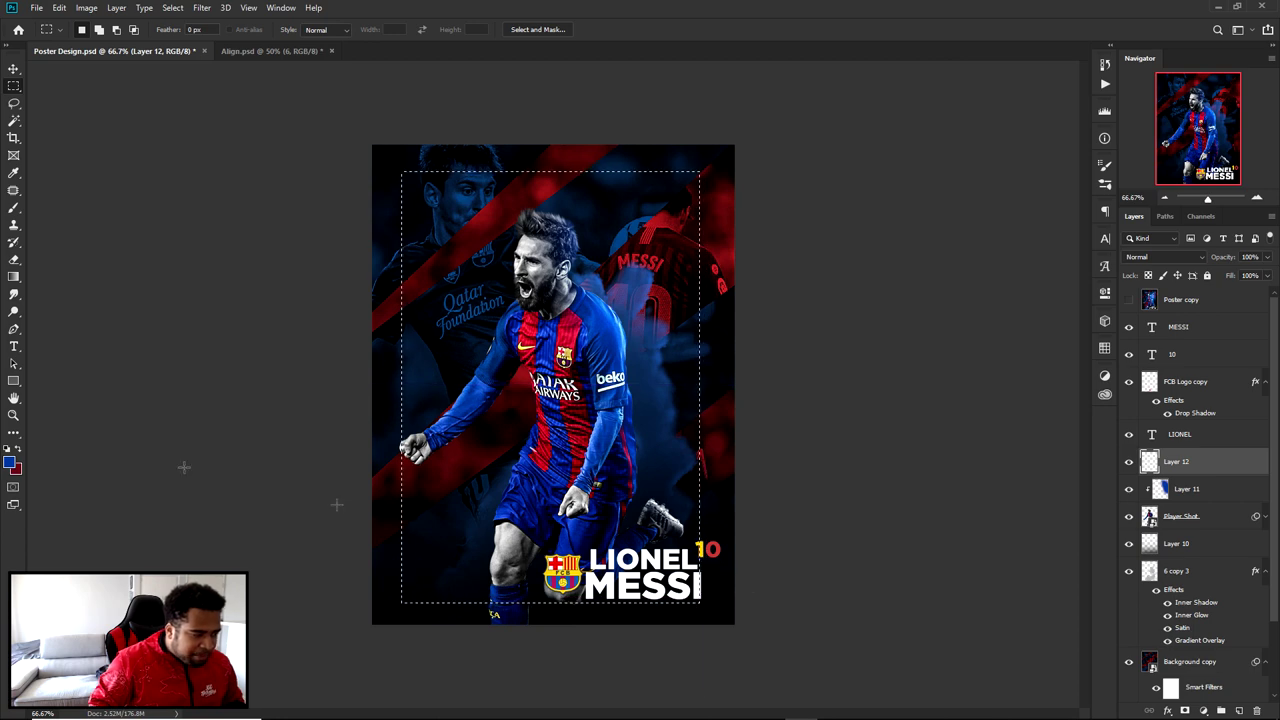
- Paint a soft blue glow across the upper part of the selection with a brush of about 1303 px and clear the selection
{"action": "key", "text": "b"}
{"action": "left_click_drag", "start_coordinate": [602, 304], "coordinate": [900, 316], "text": "alt"}
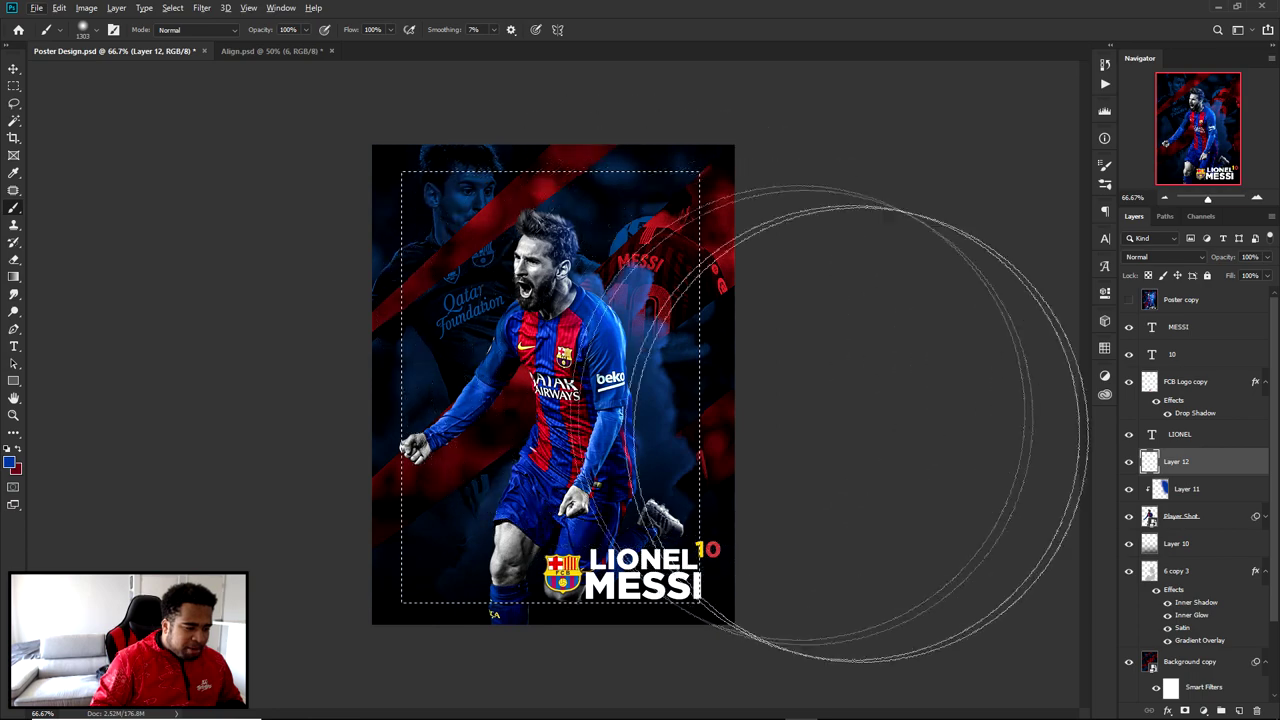
{"action": "mouse_move", "coordinate": [912, 100]}
{"action": "left_mouse_down"}
{"action": "mouse_move", "coordinate": [709, 5]}
{"action": "mouse_move", "coordinate": [855, 85]}
{"action": "left_mouse_up"}
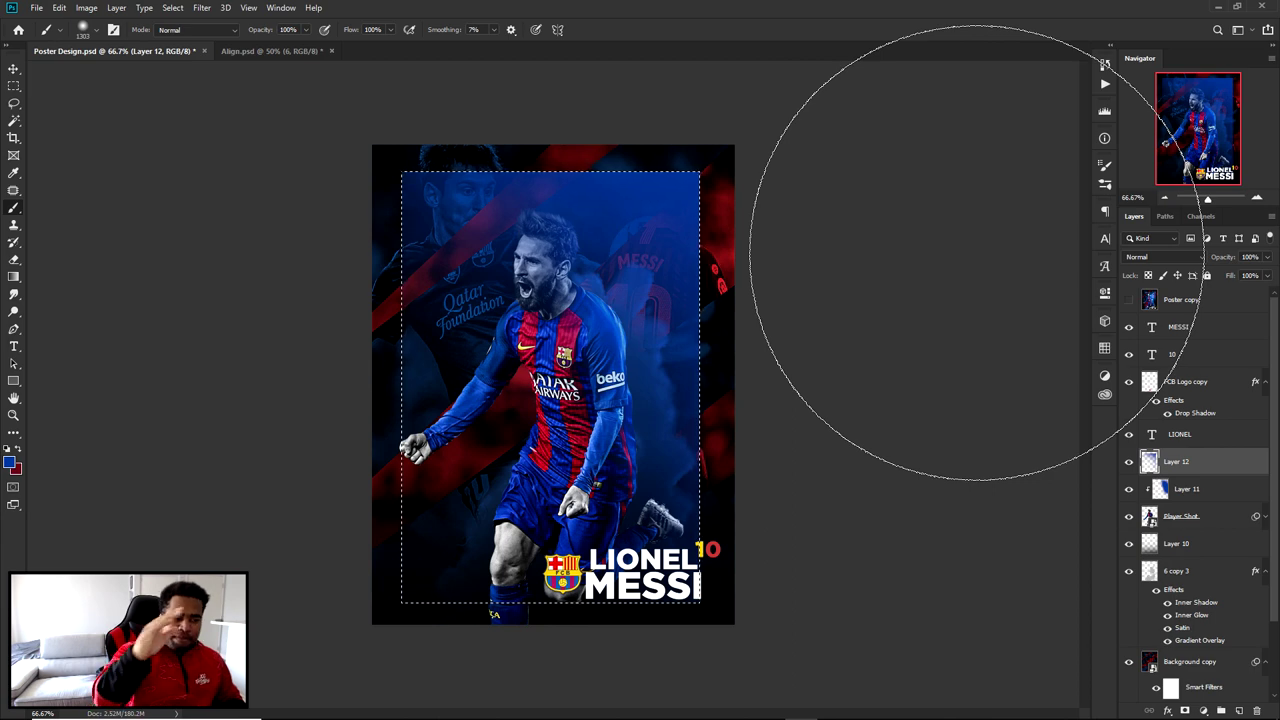
{"action": "mouse_move", "coordinate": [636, 300]}
{"action": "left_mouse_down"}
{"action": "mouse_move", "coordinate": [581, 287]}
{"action": "mouse_move", "coordinate": [604, 250]}
{"action": "mouse_move", "coordinate": [741, 490]}
{"action": "left_mouse_up"}
{"action": "key", "text": "ctrl+z"}
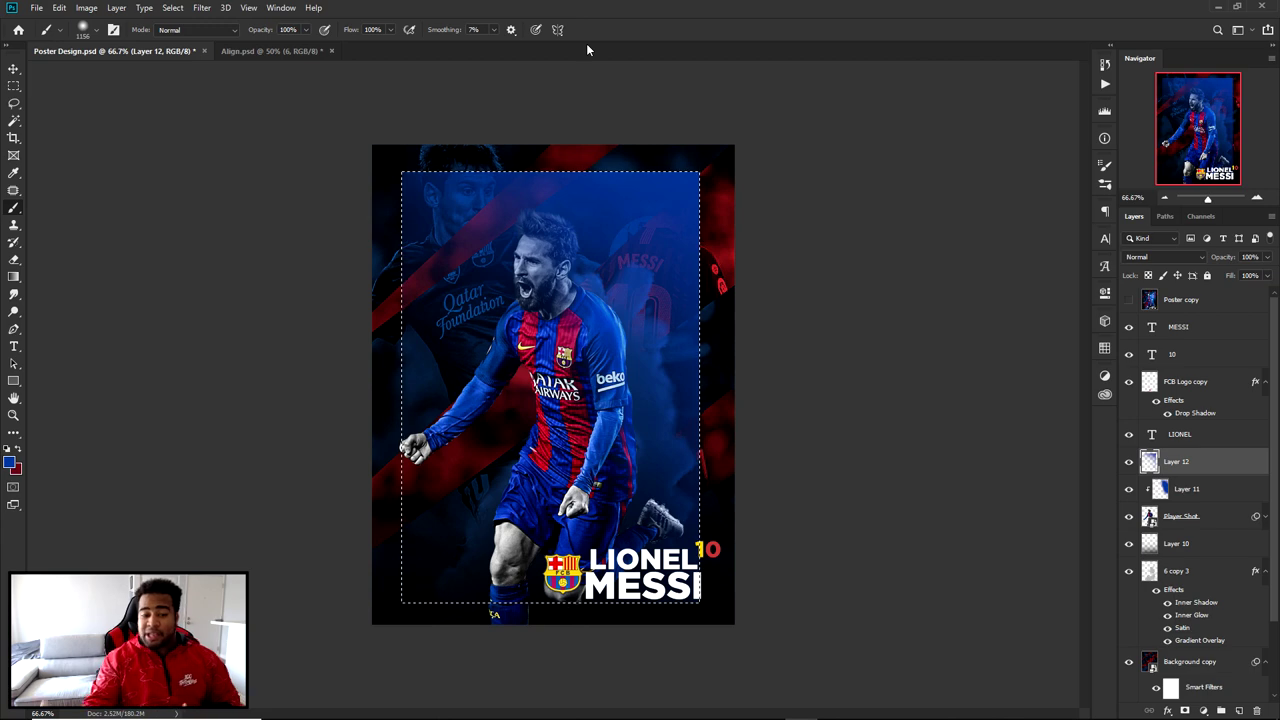
{"action": "key", "text": "ctrl+d"}
{"action": "key", "text": "v"}
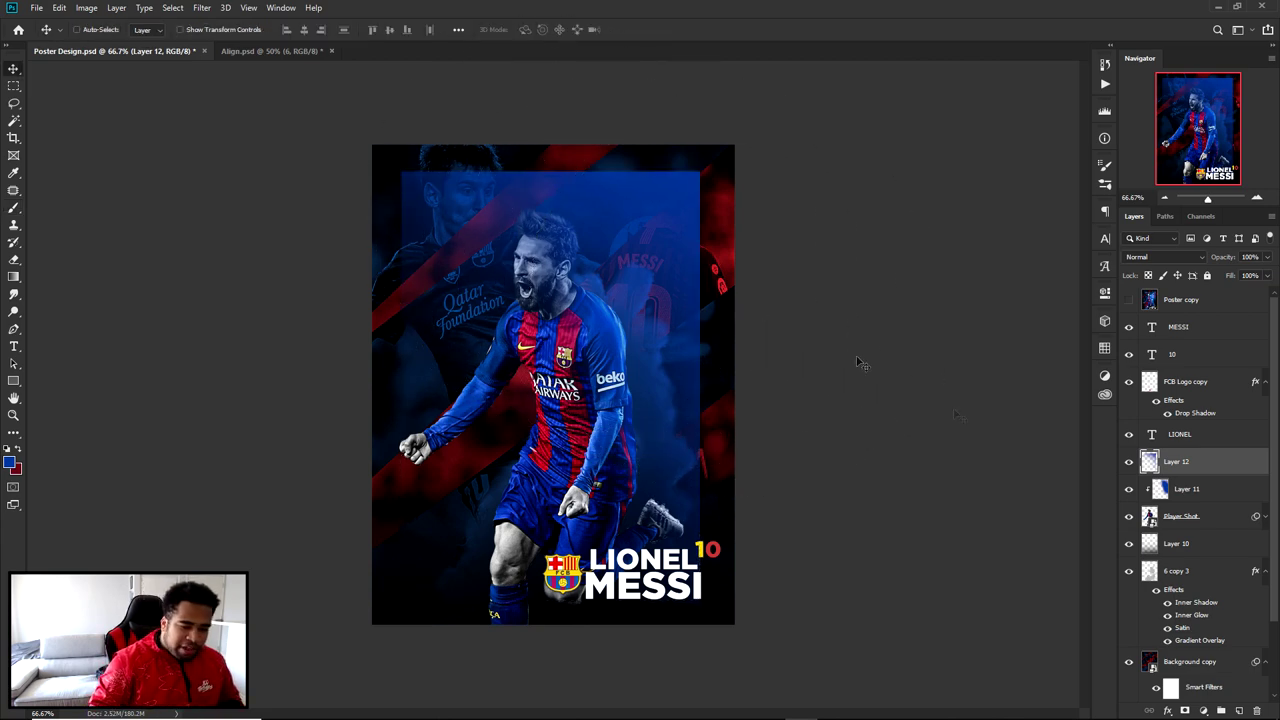
- Set the blue rectangle layer's blend mode to Linear Dodge (Add) and enlarge the eraser to about 1034 px
{"action": "left_click", "coordinate": [1148, 258]}
{"action": "left_click", "coordinate": [1160, 392]}
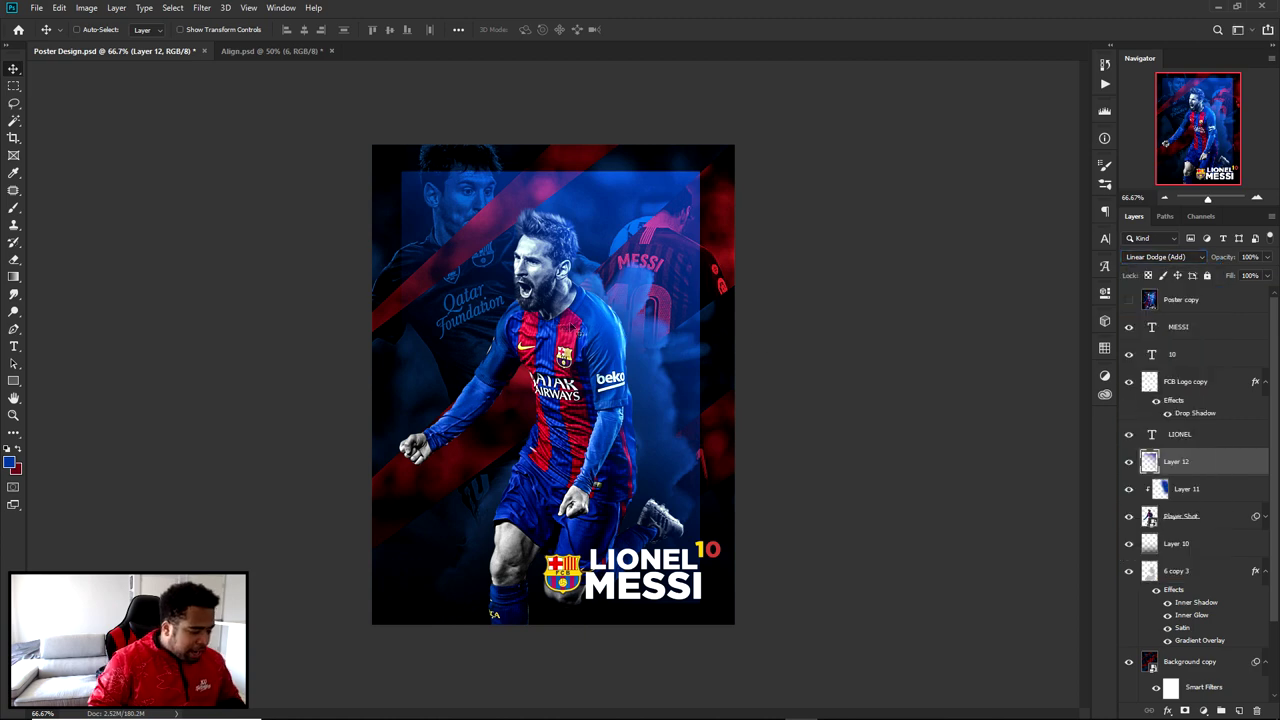
{"action": "key", "text": "e"}
{"action": "mouse_move", "coordinate": [396, 340]}
{"action": "left_mouse_down"}
{"action": "mouse_move", "coordinate": [536, 340]}
{"action": "mouse_move", "coordinate": [486, 340]}
{"action": "left_mouse_up"}
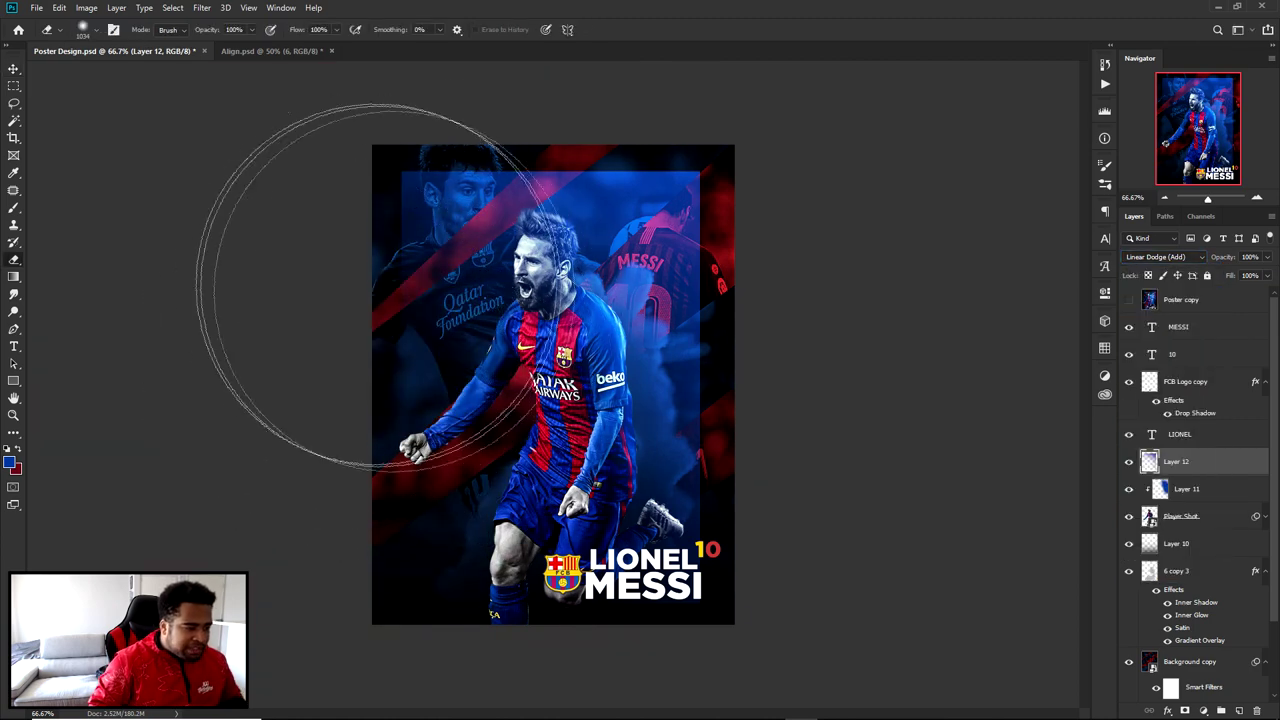
{"action": "key", "text": "Print"}
{"action": "left_click_drag", "start_coordinate": [226, 97], "coordinate": [752, 471]}
{"action": "mouse_move", "coordinate": [424, 170]}
{"action": "left_mouse_down"}
{"action": "mouse_move", "coordinate": [397, 192]}
{"action": "mouse_move", "coordinate": [398, 275]}
{"action": "left_mouse_up"}
{"action": "mouse_move", "coordinate": [697, 514]}
{"action": "left_mouse_down"}
{"action": "mouse_move", "coordinate": [705, 555]}
{"action": "mouse_move", "coordinate": [628, 596]}
{"action": "left_mouse_up"}
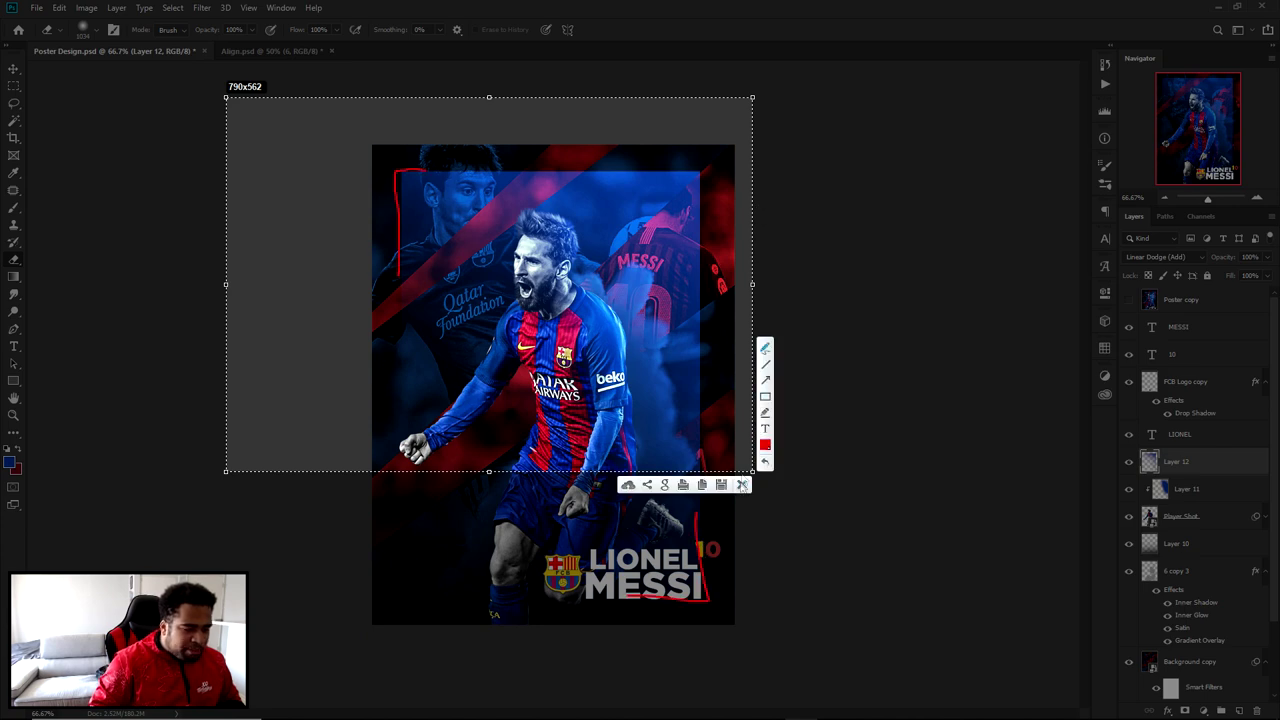
{"action": "left_click", "coordinate": [742, 484]}
- Erase the rectangle's edge on the side of the player's outstretched fist with a soft 1100 px eraser and set the layer's opacity to 60%
{"action": "left_click_drag", "start_coordinate": [406, 332], "coordinate": [445, 334]}
{"action": "mouse_move", "coordinate": [237, 360]}
{"action": "left_mouse_down"}
{"action": "mouse_move", "coordinate": [286, 300]}
{"action": "mouse_move", "coordinate": [300, 222]}
{"action": "left_mouse_up"}
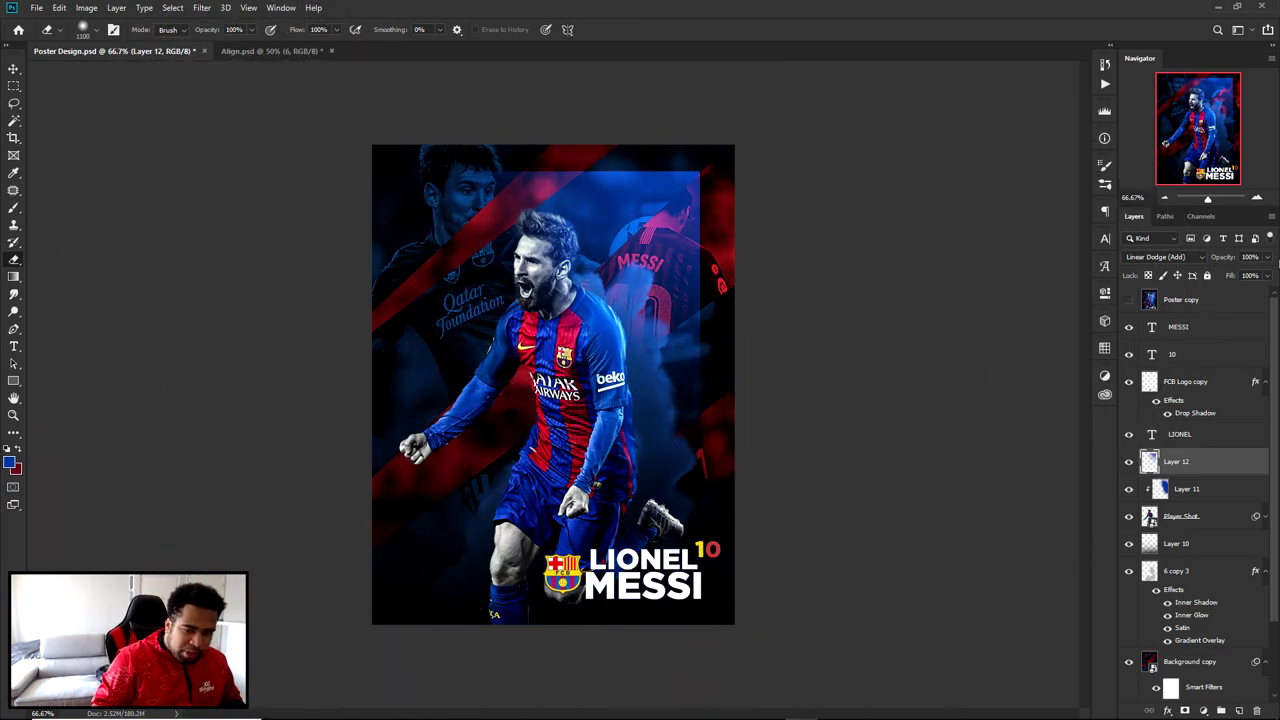
{"action": "left_click", "coordinate": [1250, 257]}
{"action": "type", "text": "50"}
{"action": "key", "text": "Return"}
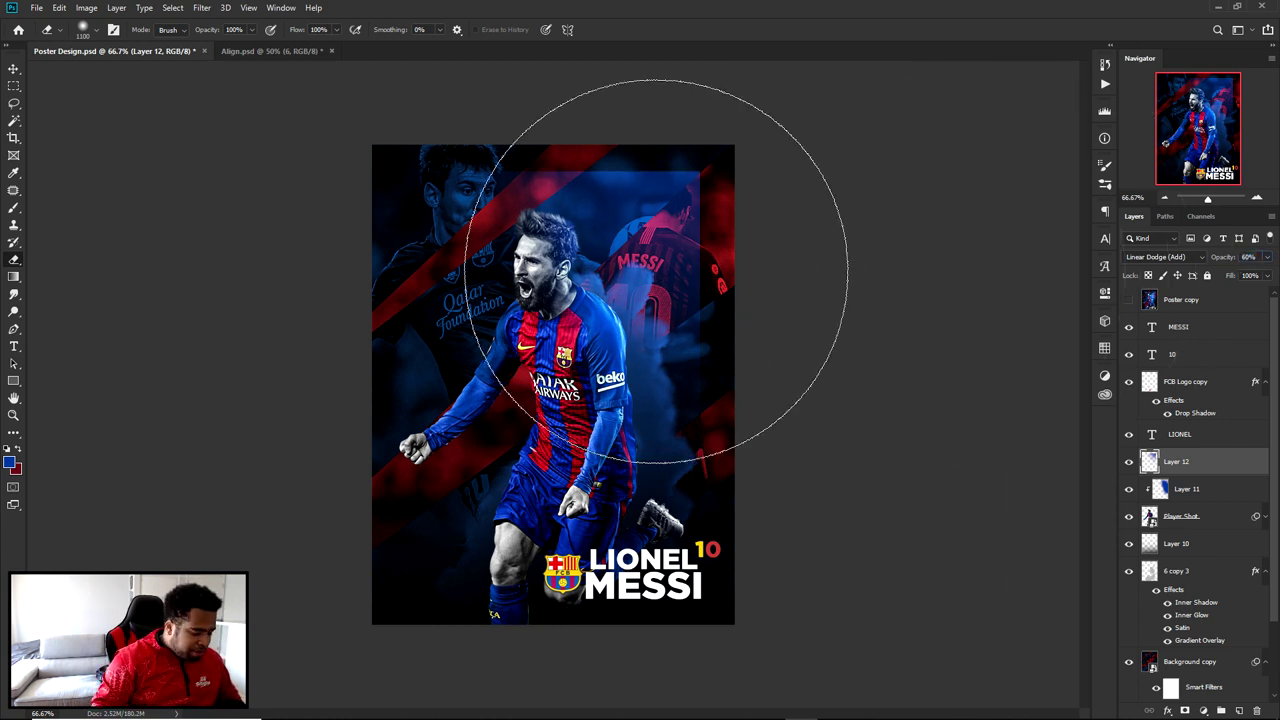
- Rename the blue rectangle layer as Blue light
{"action": "key", "text": "v"}
{"action": "double_click", "coordinate": [1180, 462]}
{"action": "type", "text": "Blue light"}
{"action": "key", "text": "Return"}
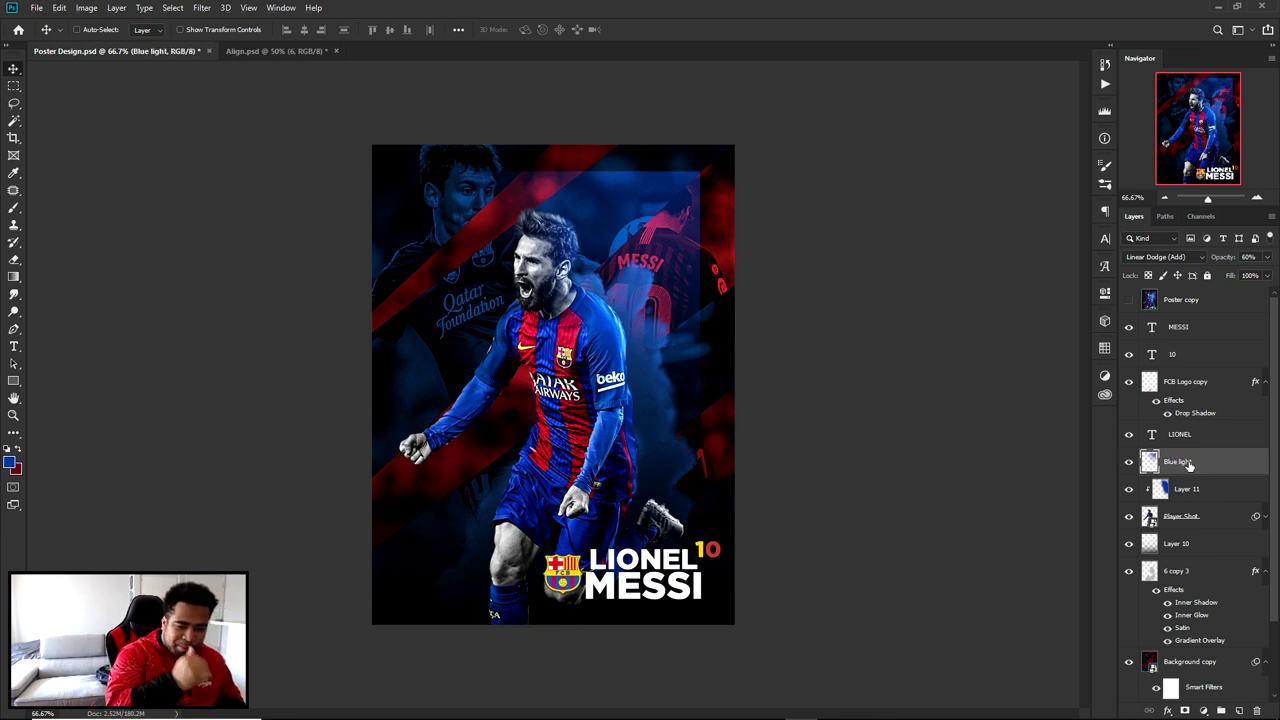
- Duplicate the Blue light layer and rename the copy as Red Light
{"action": "key", "text": "ctrl+j"}
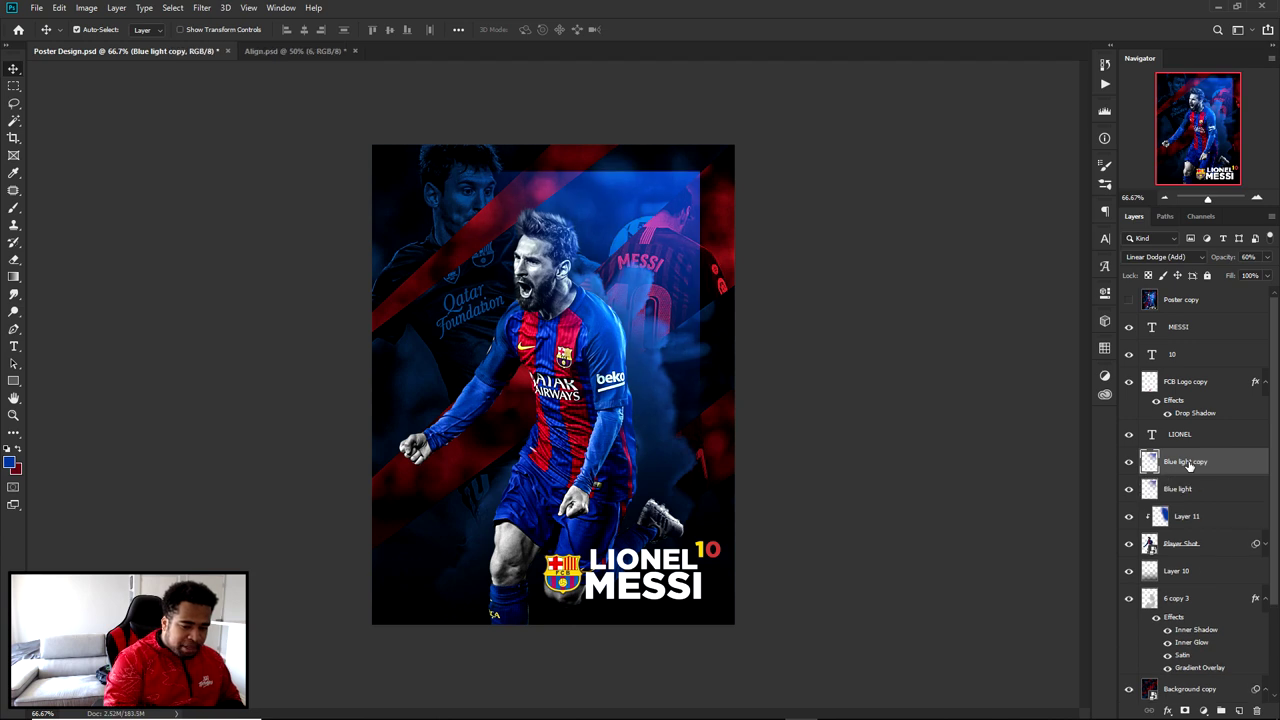
{"action": "double_click", "coordinate": [1189, 462]}
{"action": "type", "text": "Red Light"}
{"action": "key", "text": "Return"}
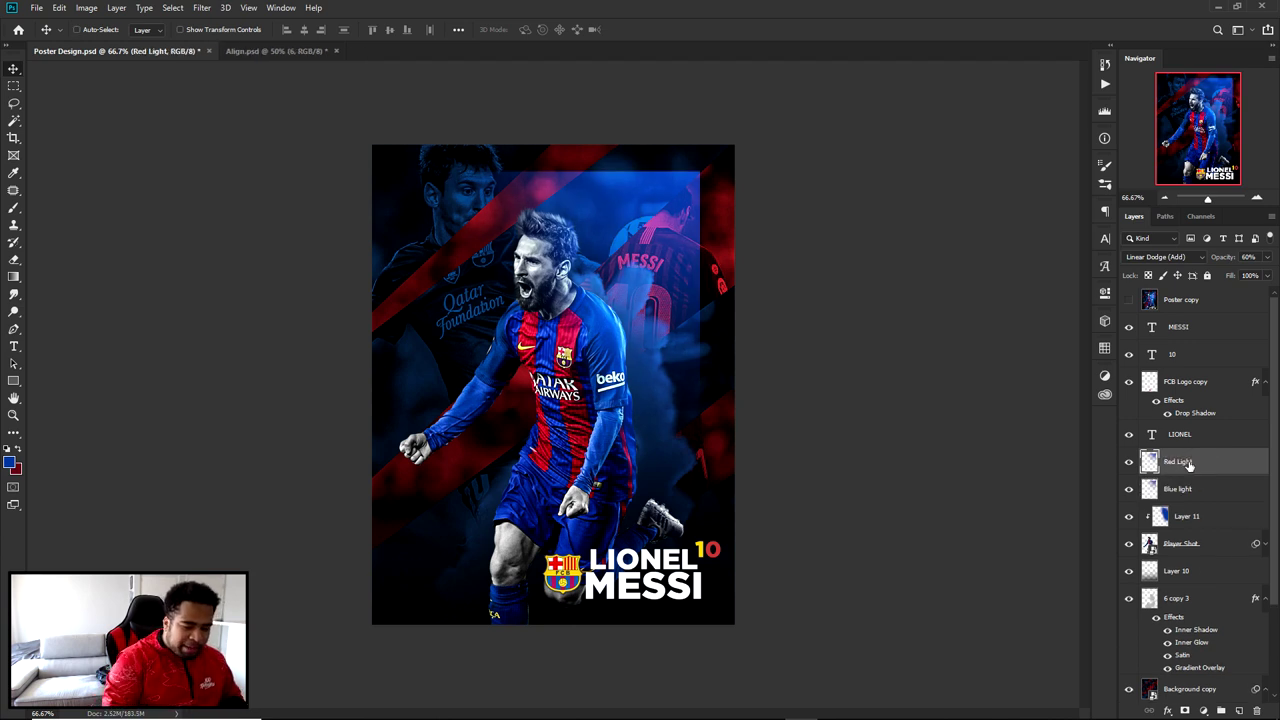
- Flip the Red Light layer horizontally and vertically
{"action": "key", "text": "ctrl+t"}
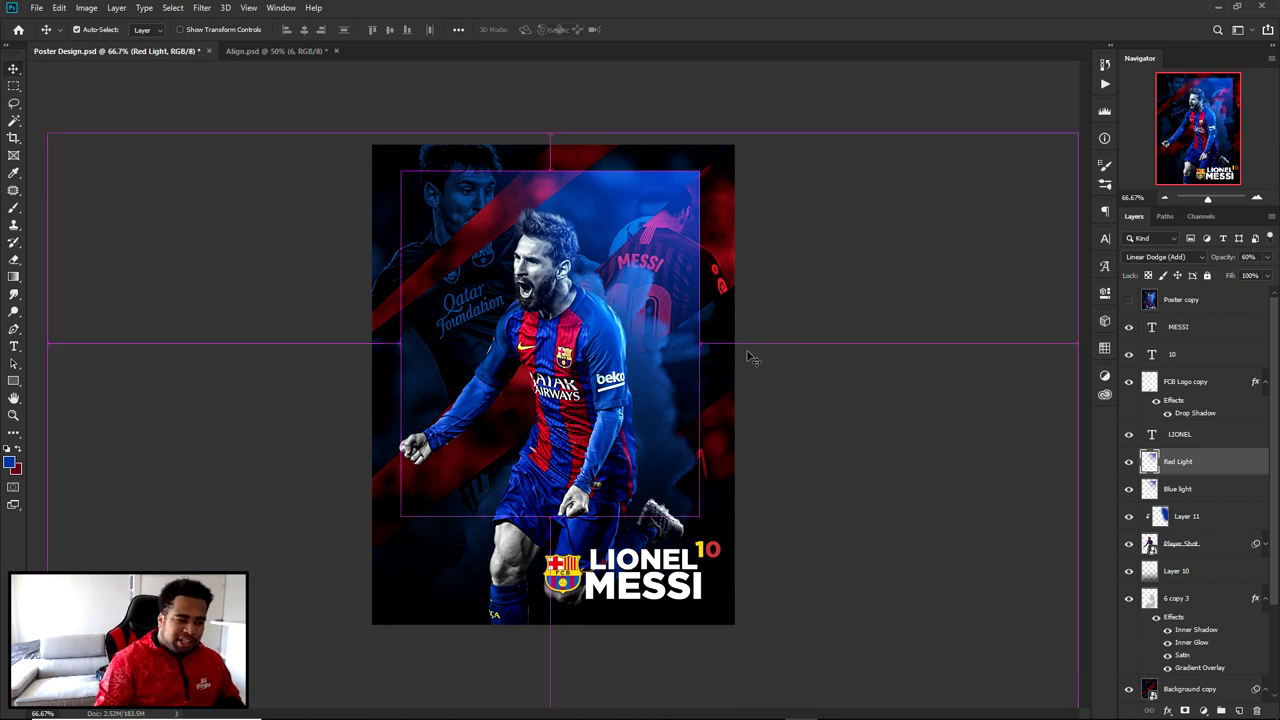
{"action": "right_click", "coordinate": [588, 288]}
{"action": "left_click", "coordinate": [636, 453]}
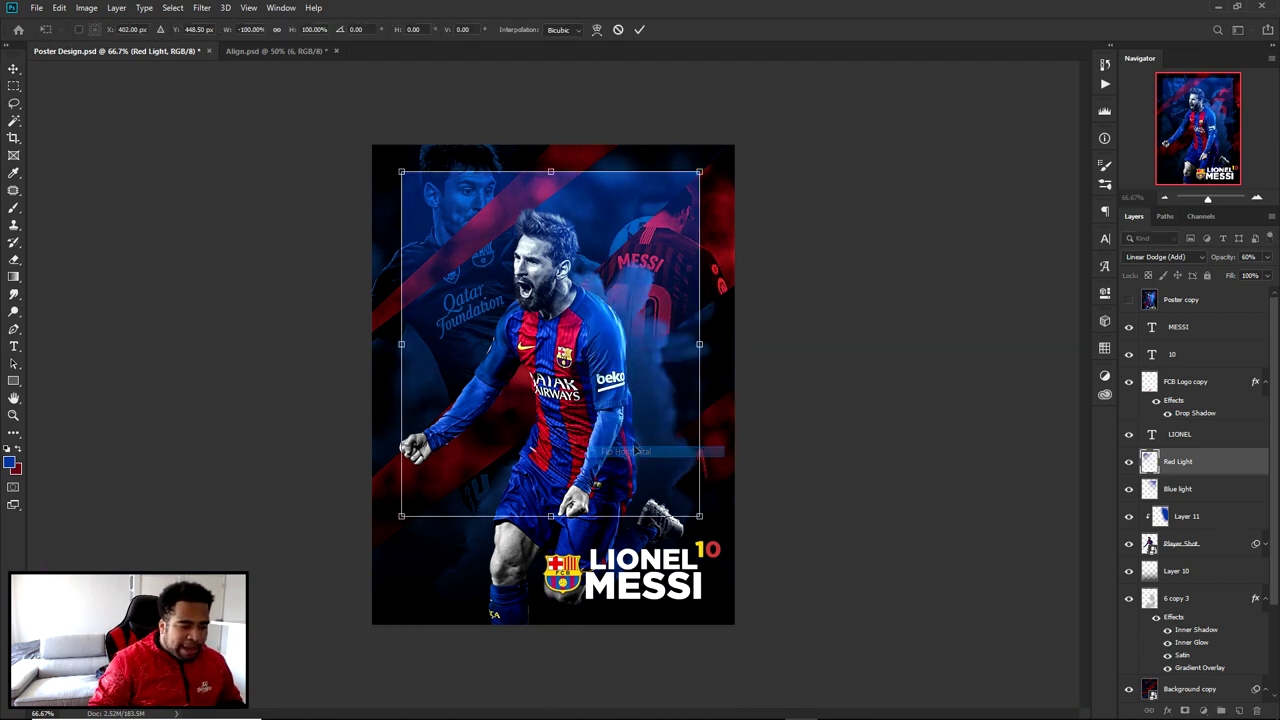
{"action": "right_click", "coordinate": [601, 234]}
{"action": "right_click", "coordinate": [636, 386]}
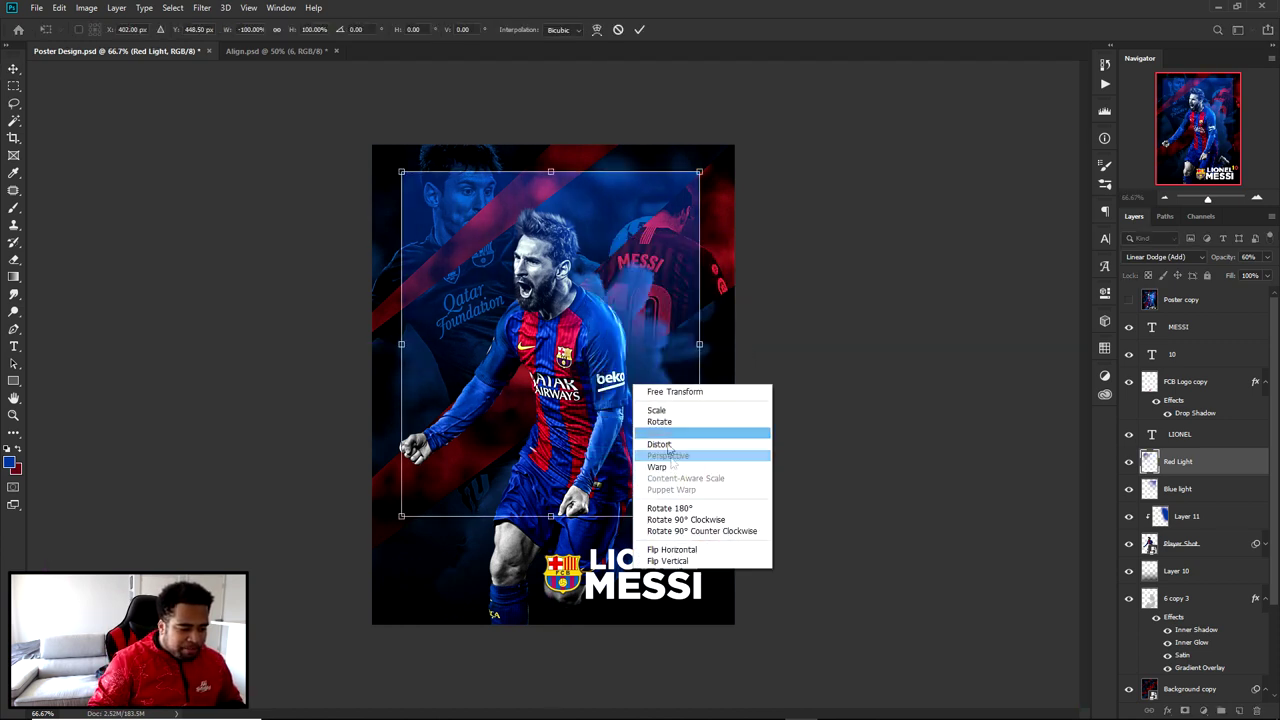
{"action": "right_click", "coordinate": [526, 368]}
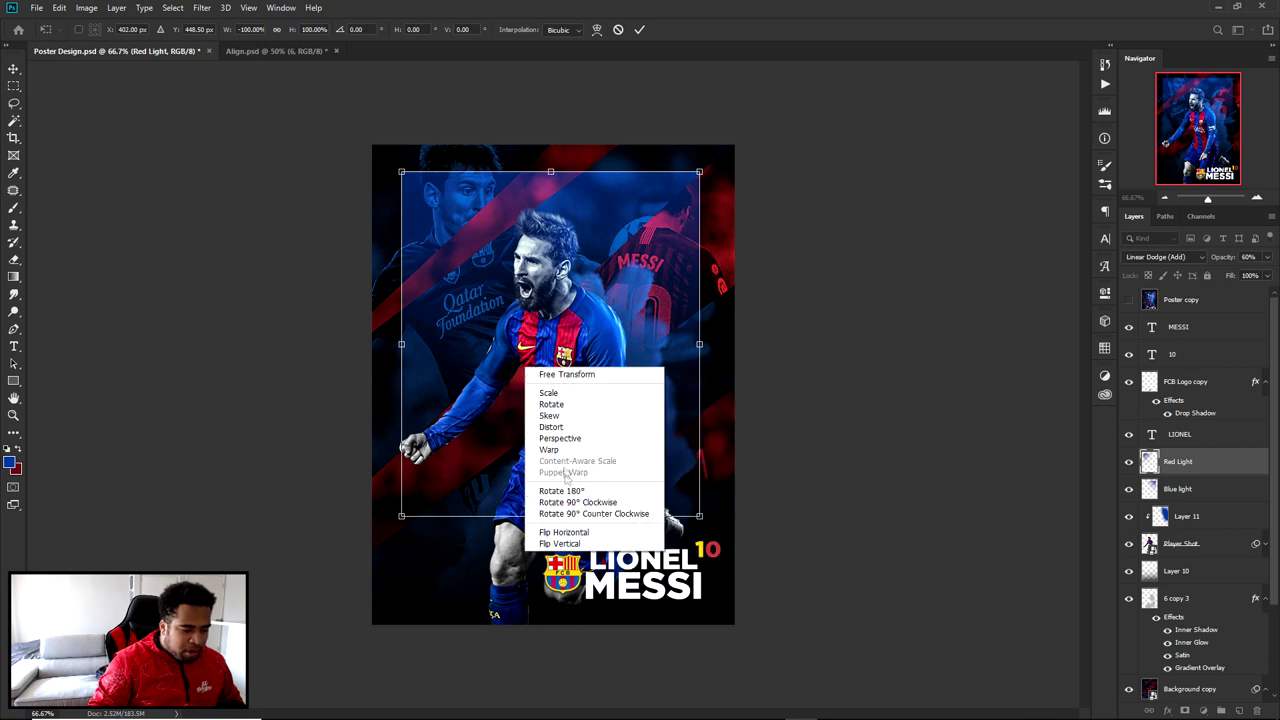
{"action": "right_click", "coordinate": [543, 326]}
{"action": "right_click", "coordinate": [543, 324]}
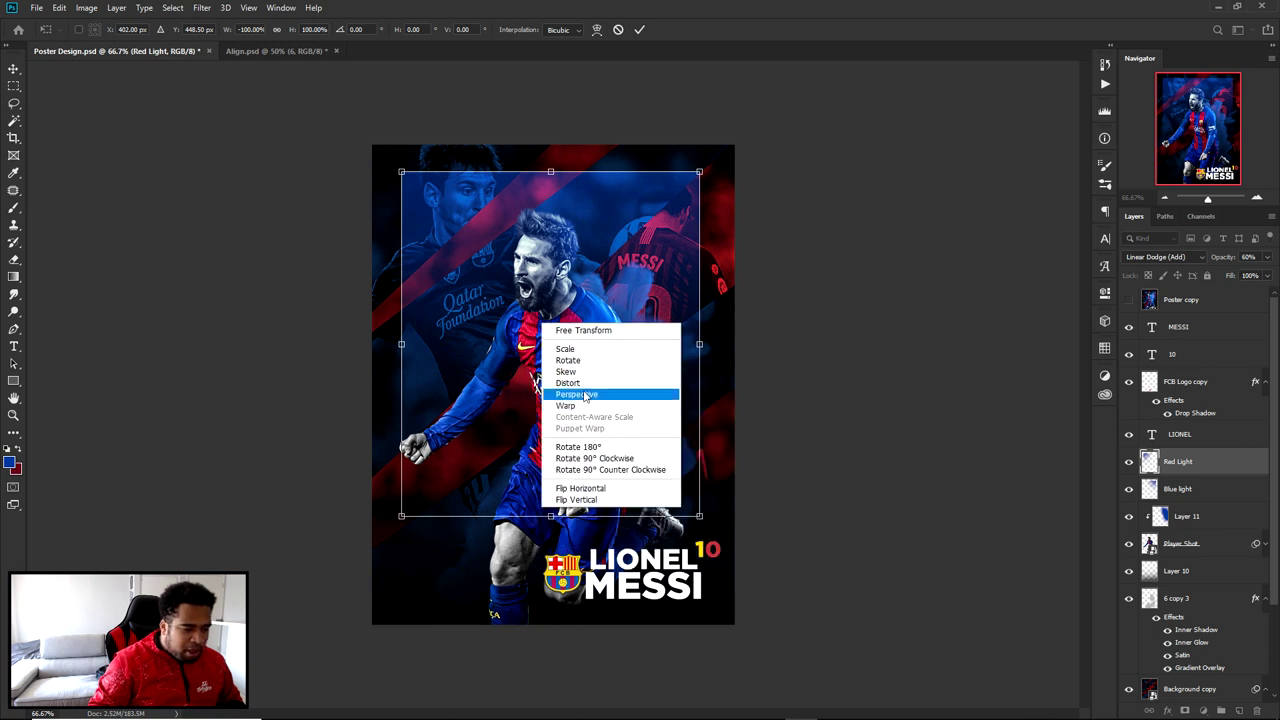
{"action": "left_click", "coordinate": [566, 499]}
{"action": "key", "text": "Return"}
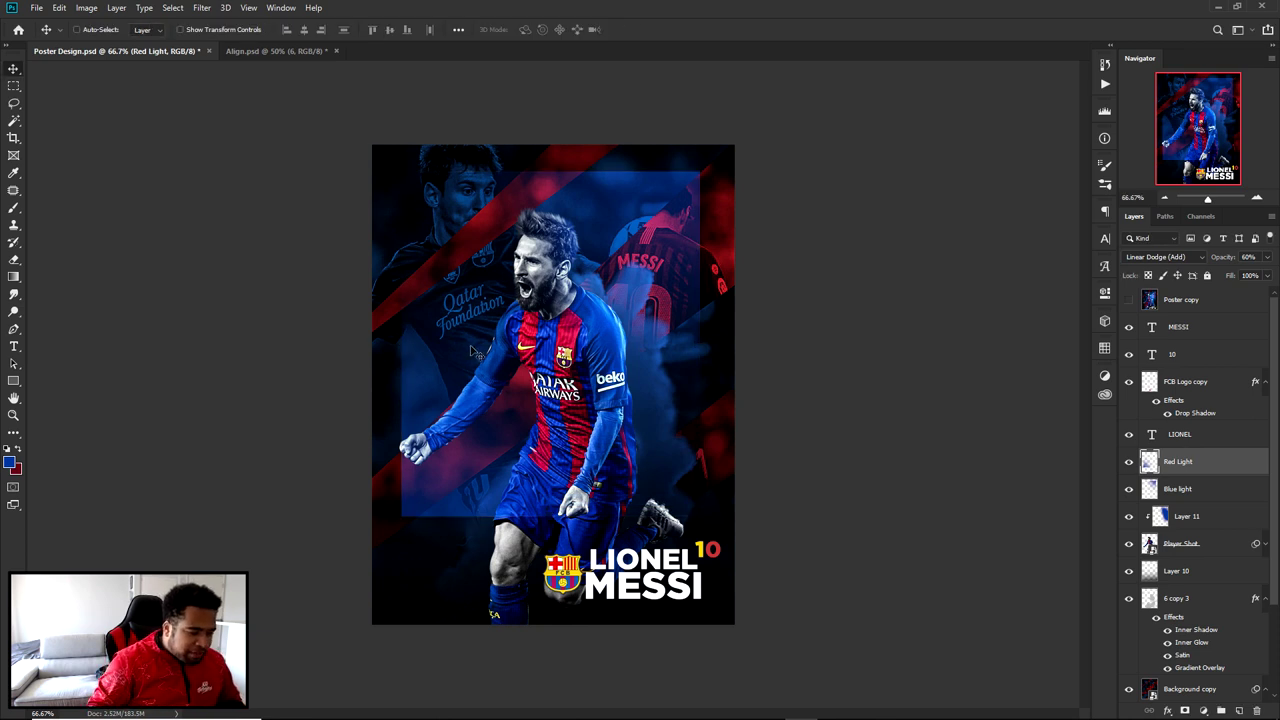
- Transform the Red Light layer and move it down beside the player's legs, below the outstretched fist
{"action": "key", "text": "ctrl+t"}
{"action": "left_click_drag", "start_coordinate": [700, 170], "coordinate": [510, 302]}
{"action": "double_click", "coordinate": [433, 490]}
{"action": "left_click_drag", "start_coordinate": [429, 490], "coordinate": [493, 526]}
- Add a Color Overlay to the Red Light layer, using red d11329 sampled from the player's shirt
{"action": "double_click", "coordinate": [1198, 468]}
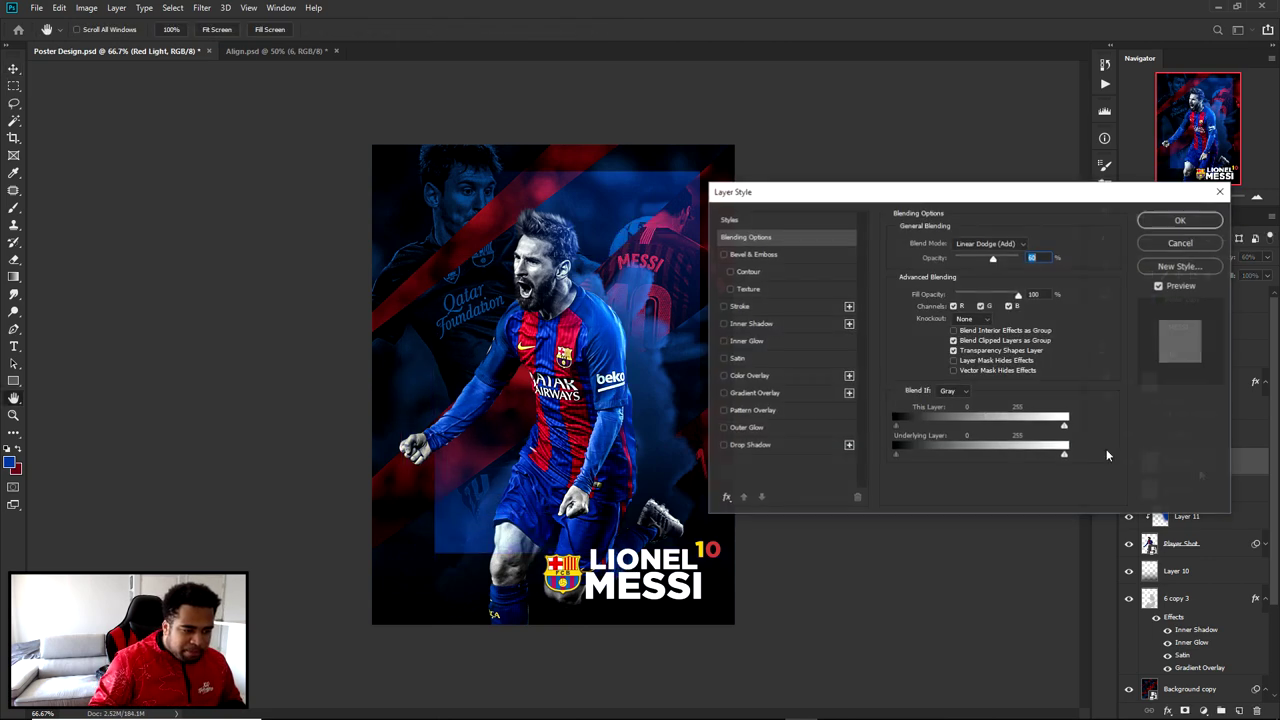
{"action": "left_click", "coordinate": [749, 375]}
{"action": "left_click", "coordinate": [1024, 245]}
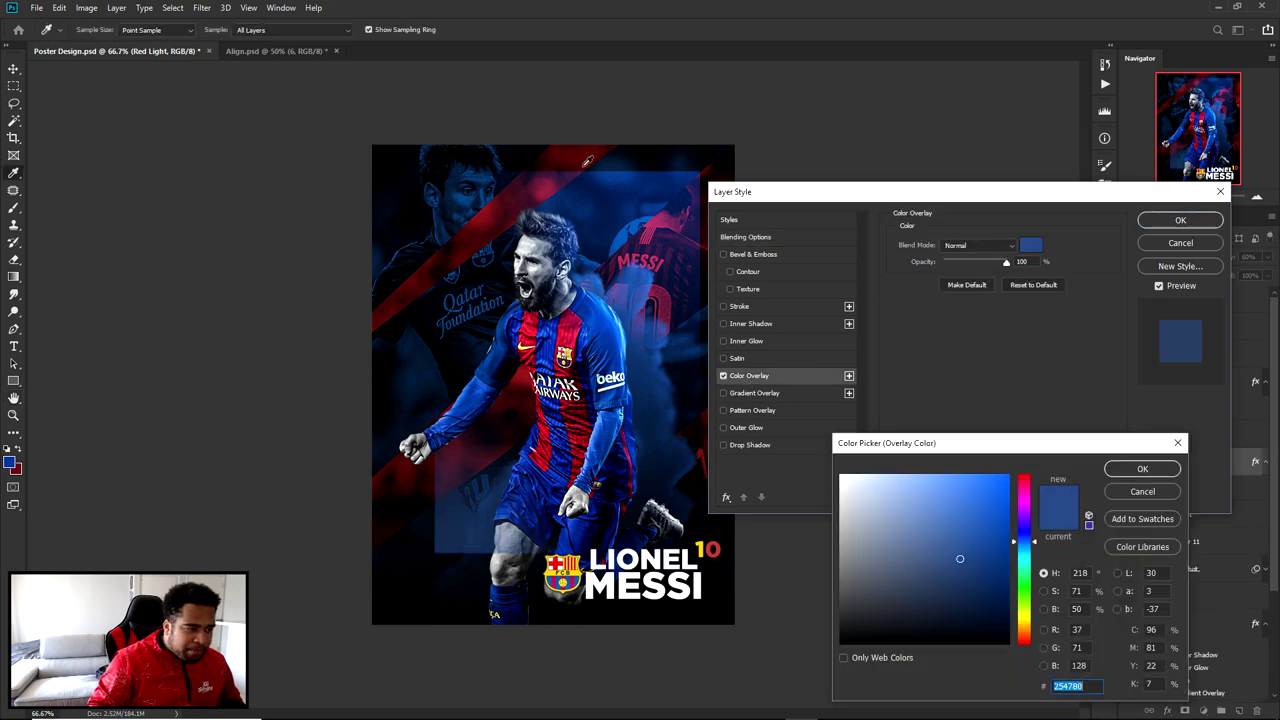
{"action": "left_click", "coordinate": [528, 338]}
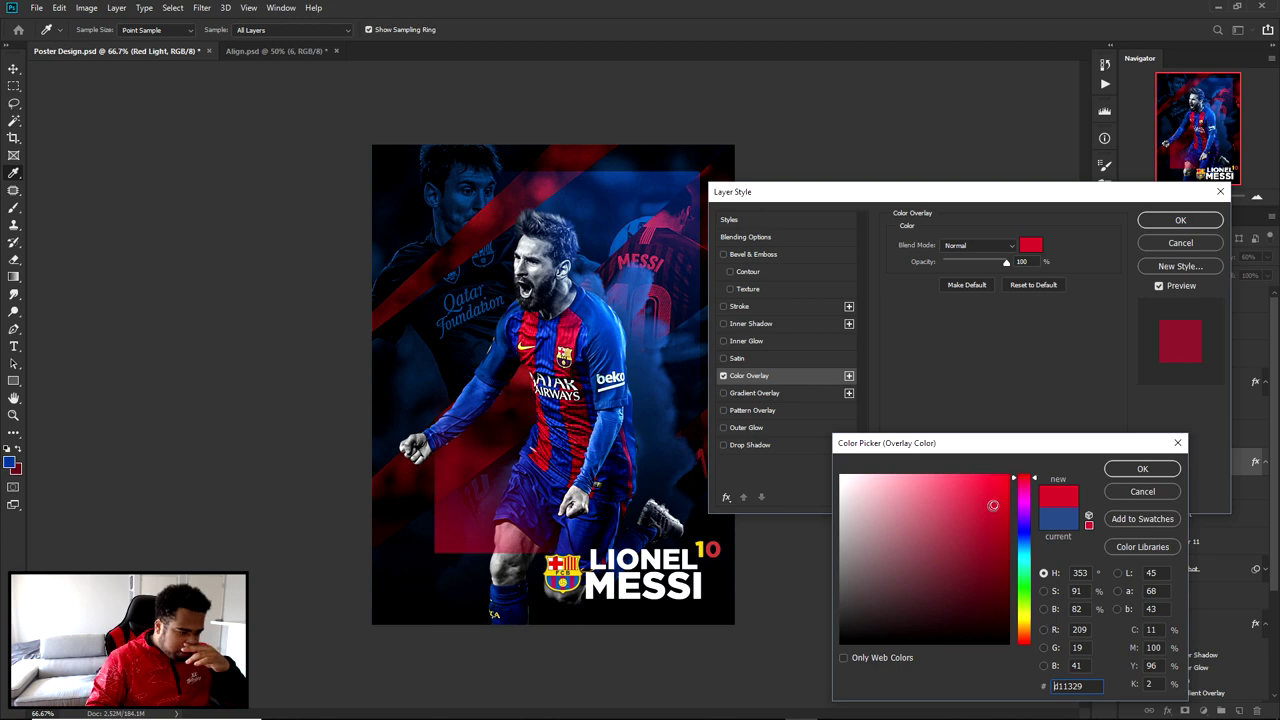
{"action": "left_click", "coordinate": [1142, 468]}
{"action": "left_click", "coordinate": [1180, 220]}
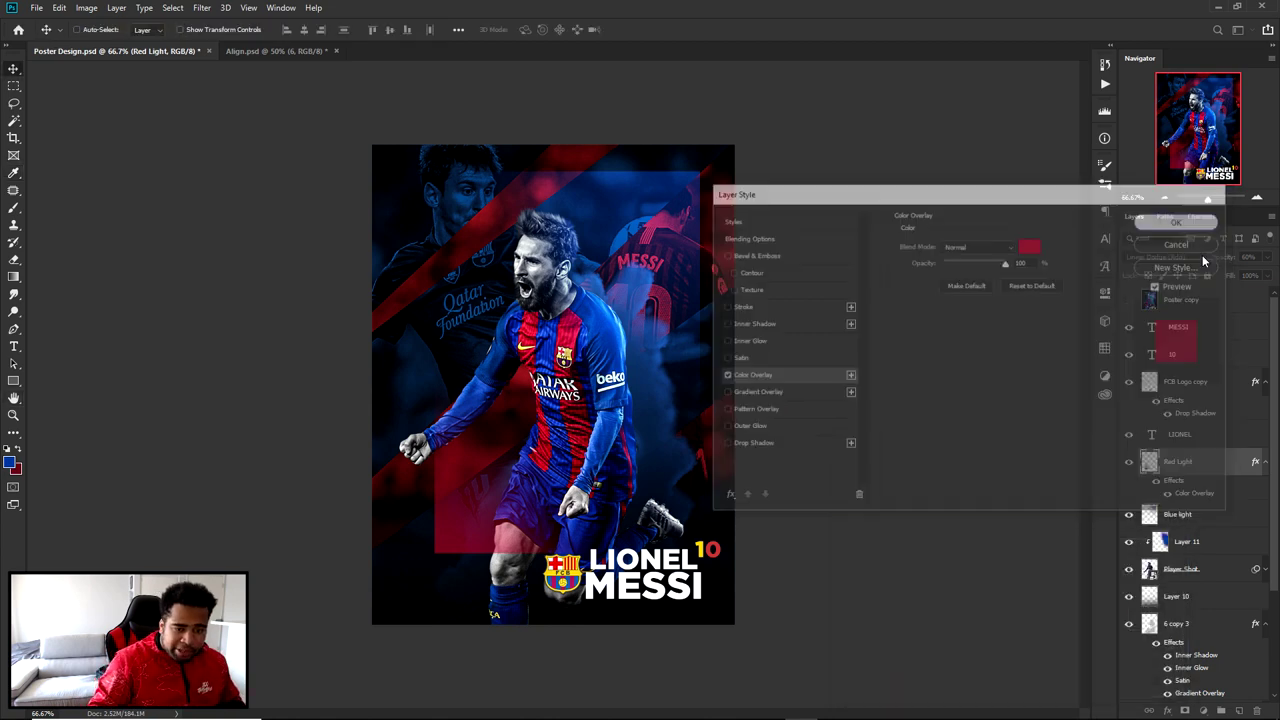
- Lower the Red Light layer's opacity to 40% and erase its spill over the player with a soft 470 px eraser
{"action": "key", "text": "shift+Down"}
{"action": "key", "text": "shift+Down"}
{"action": "key", "text": "shift+Down"}
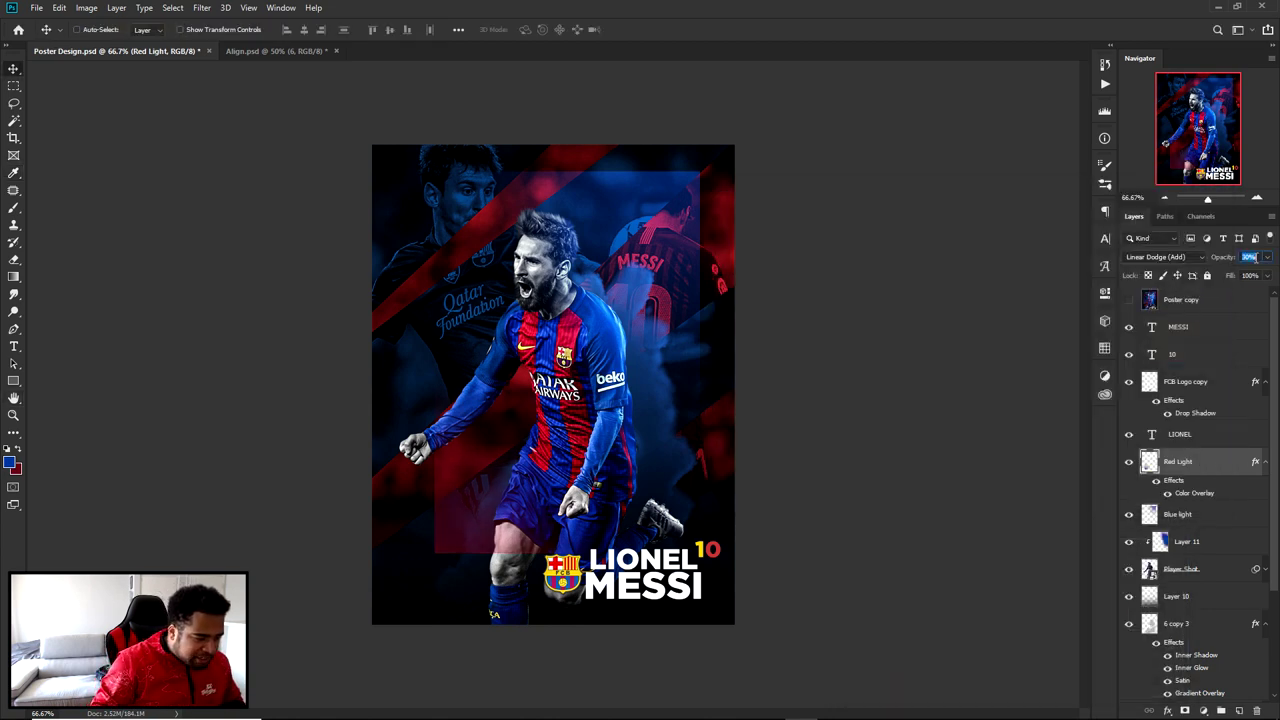
{"action": "key", "text": "e"}
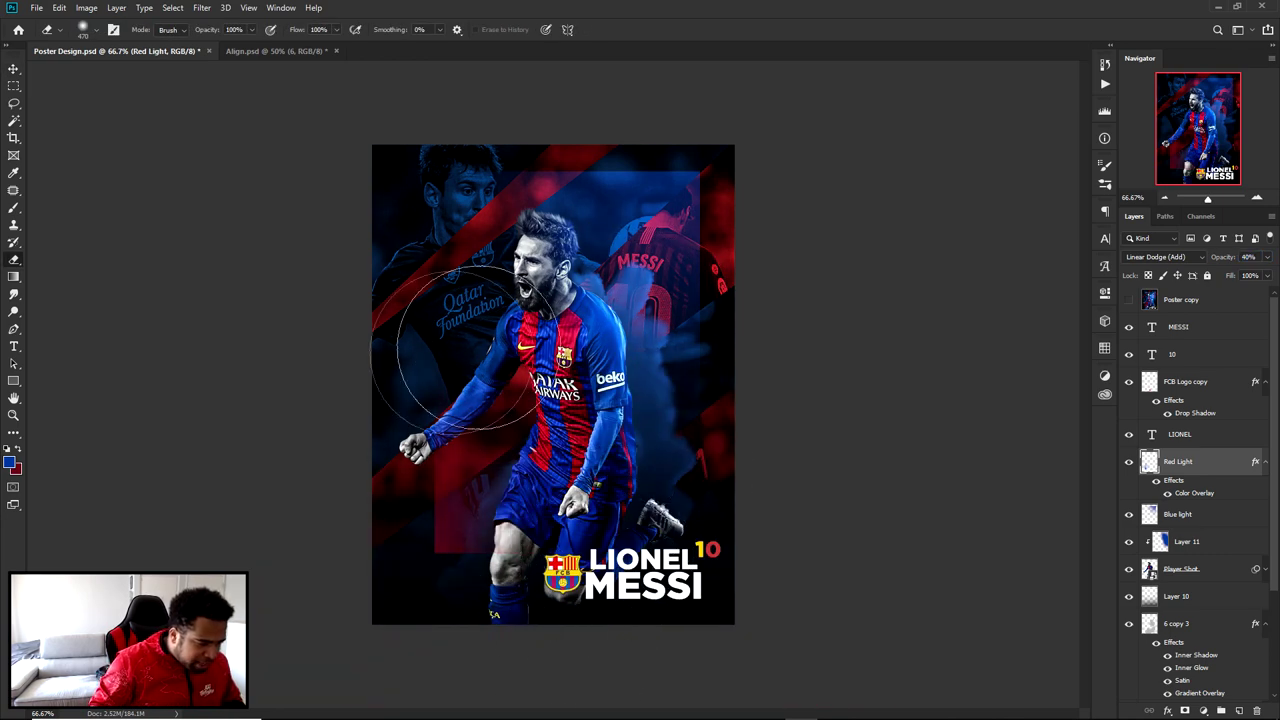
{"action": "key", "text": "v"}
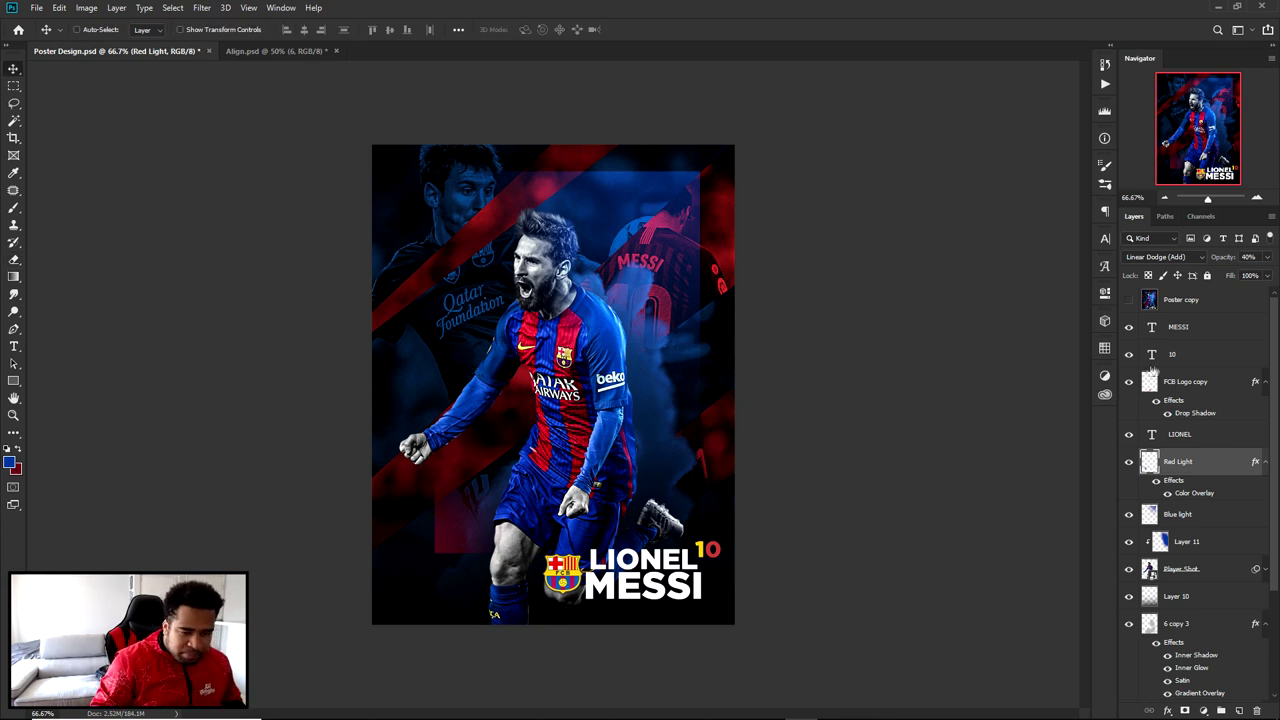
- Duplicate all layers from MESSI down to the Background group and merge the copies into one layer
{"action": "left_click", "coordinate": [1185, 330]}
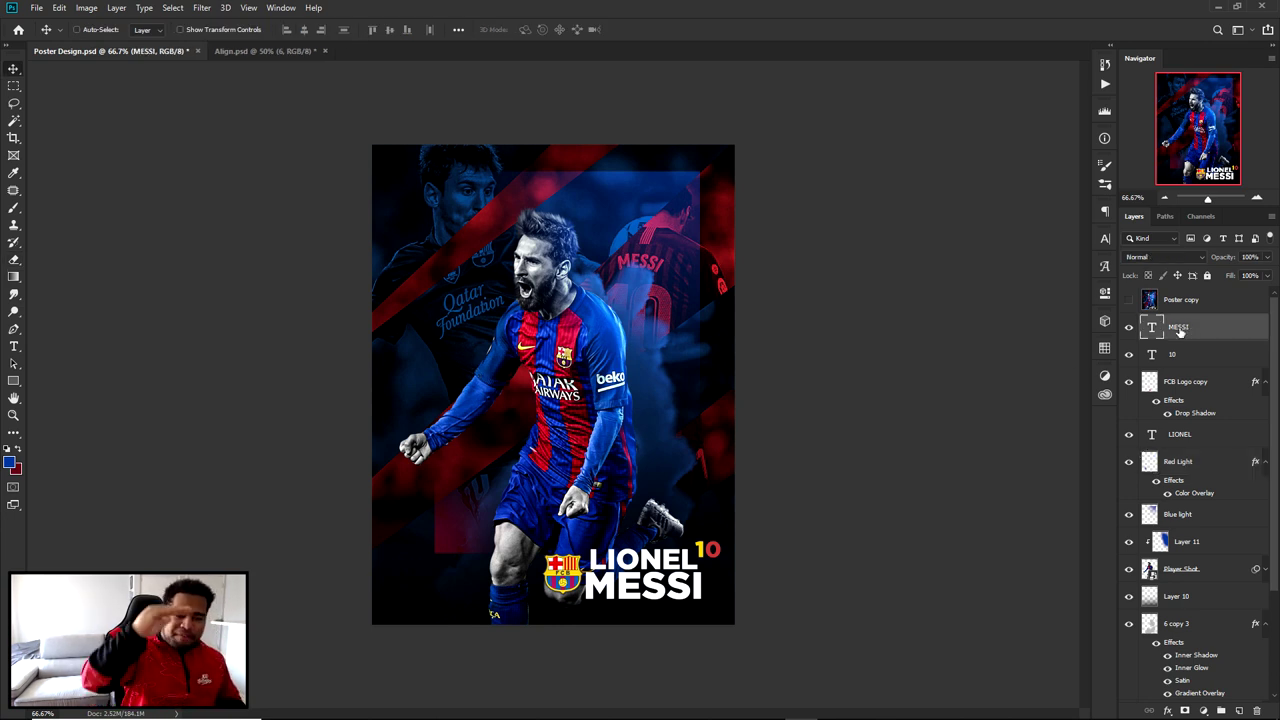
{"action": "scroll", "coordinate": [1183, 380], "scroll_direction": "down", "scroll_amount": 5}
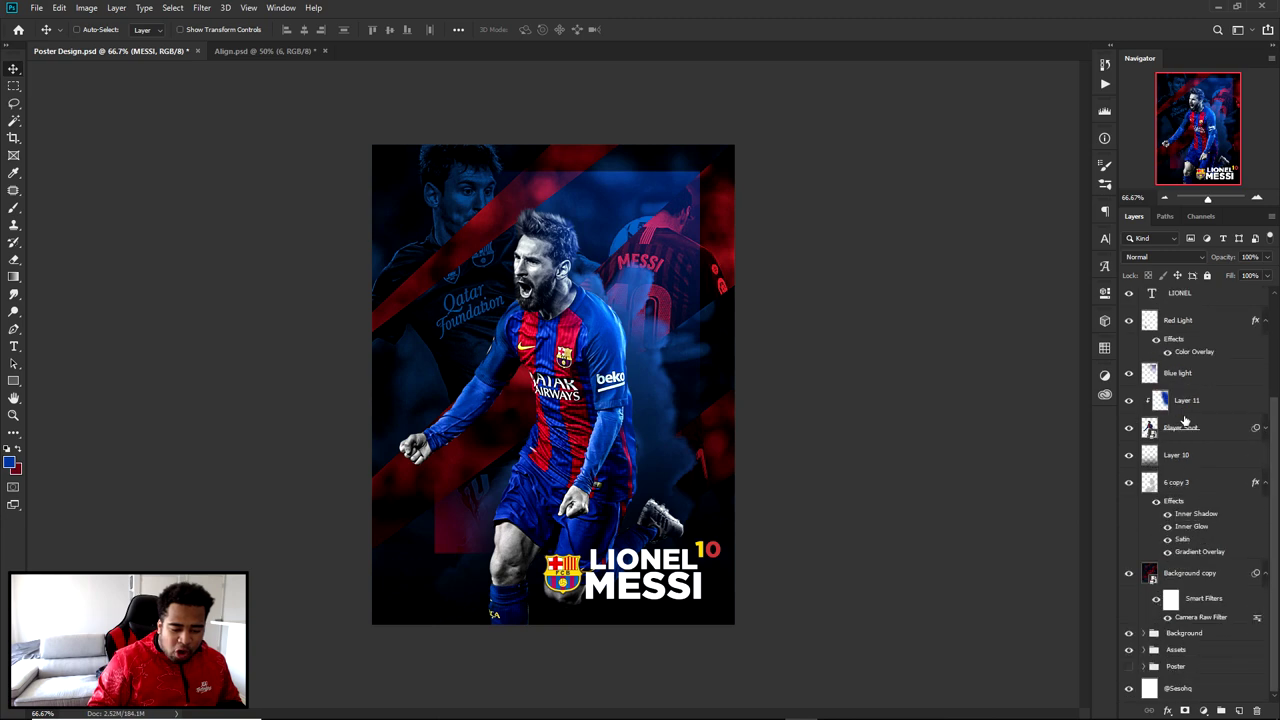
{"action": "left_click", "coordinate": [1187, 638], "text": "shift"}
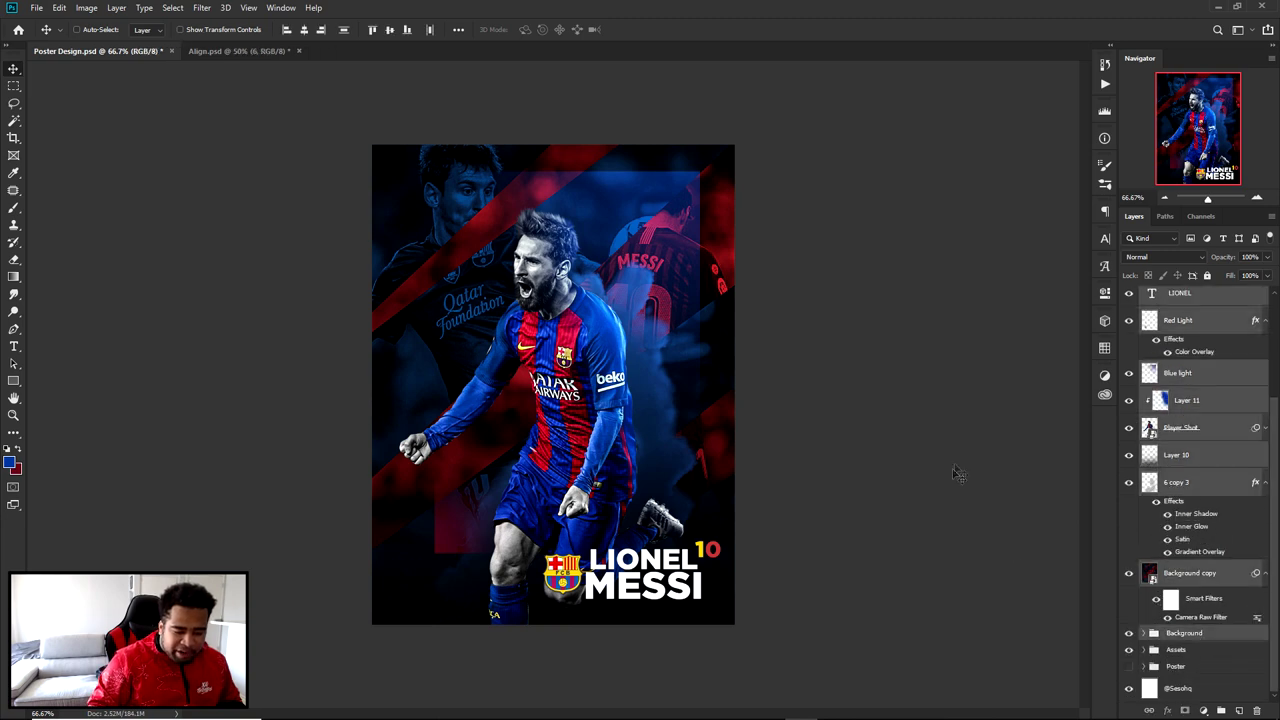
{"action": "key", "text": "ctrl+j"}
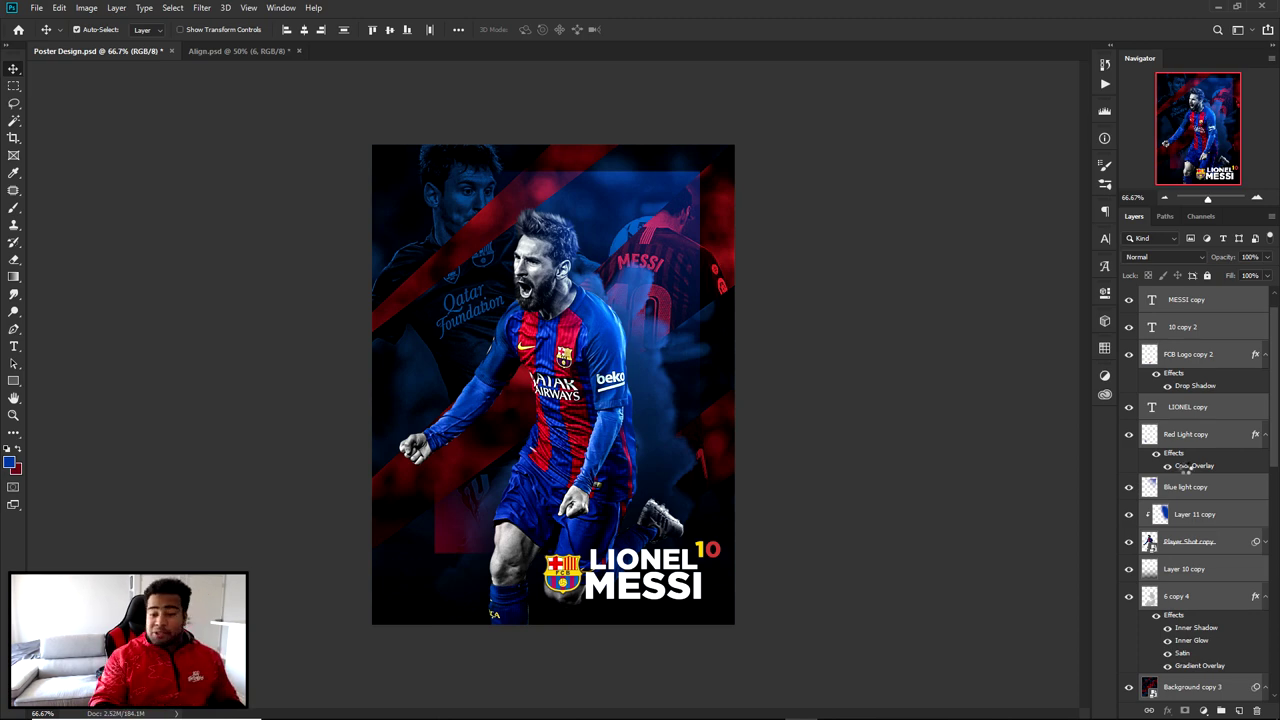
{"action": "key", "text": "ctrl+e"}
- Convert the merged MESSI copy layer to a smart object and open the Camera Raw Filter with a before/after comparison
{"action": "right_click", "coordinate": [1231, 312]}
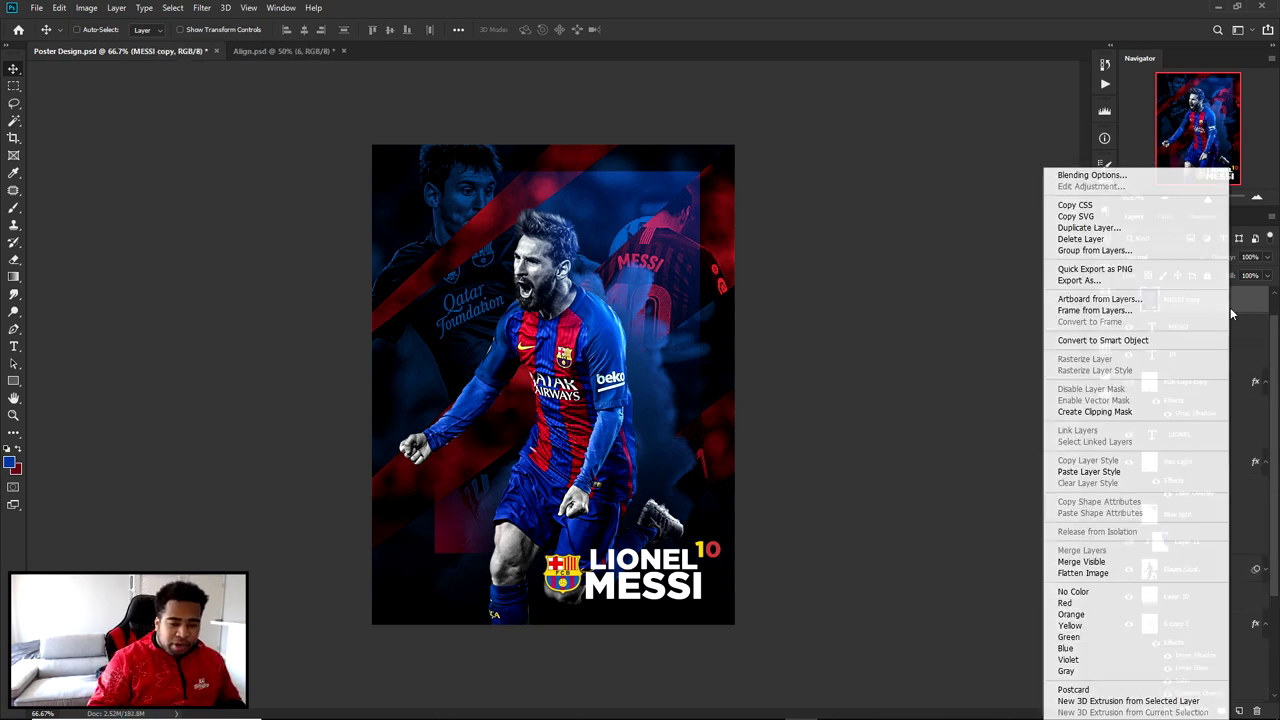
{"action": "left_click", "coordinate": [1112, 346]}
{"action": "left_click", "coordinate": [201, 7]}
{"action": "left_click", "coordinate": [265, 26]}
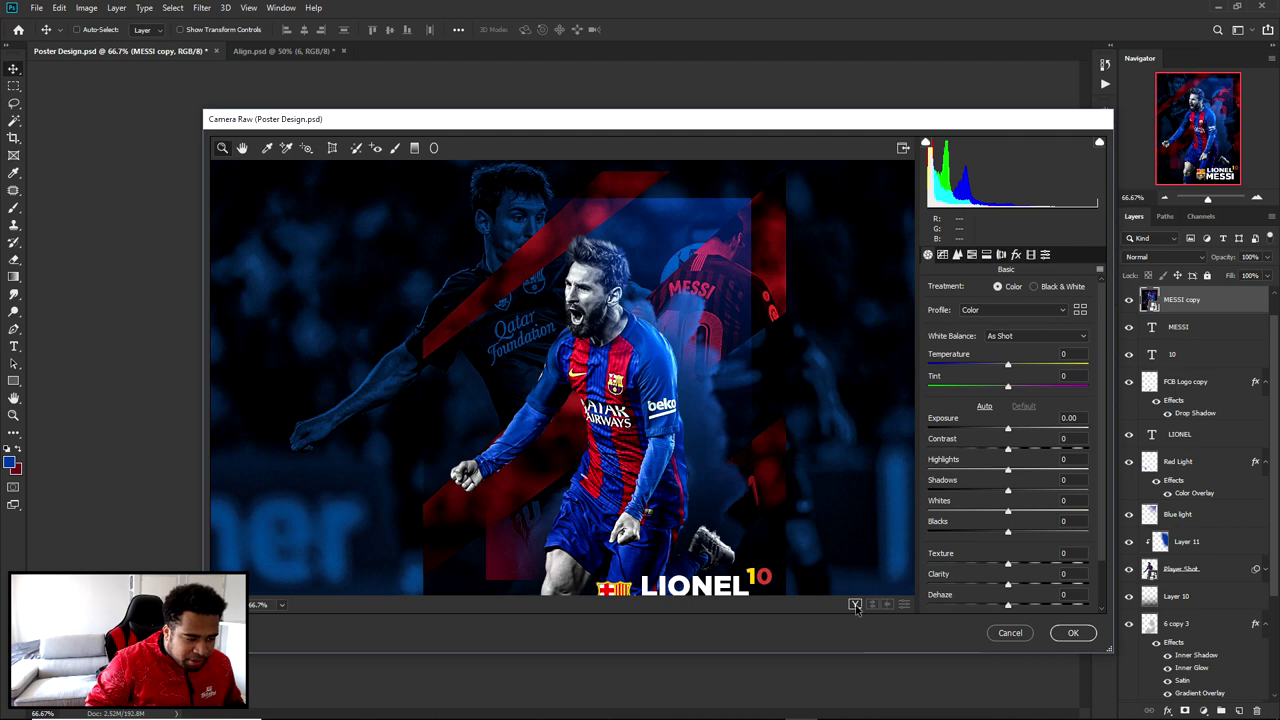
{"action": "left_click", "coordinate": [855, 605]}
- In Camera Raw, set Whites to +41, Highlights to -1 and Shadows to -14, and adjust Clarity slightly
{"action": "left_click_drag", "start_coordinate": [1009, 510], "coordinate": [1041, 510]}
{"action": "left_click", "coordinate": [1009, 469]}
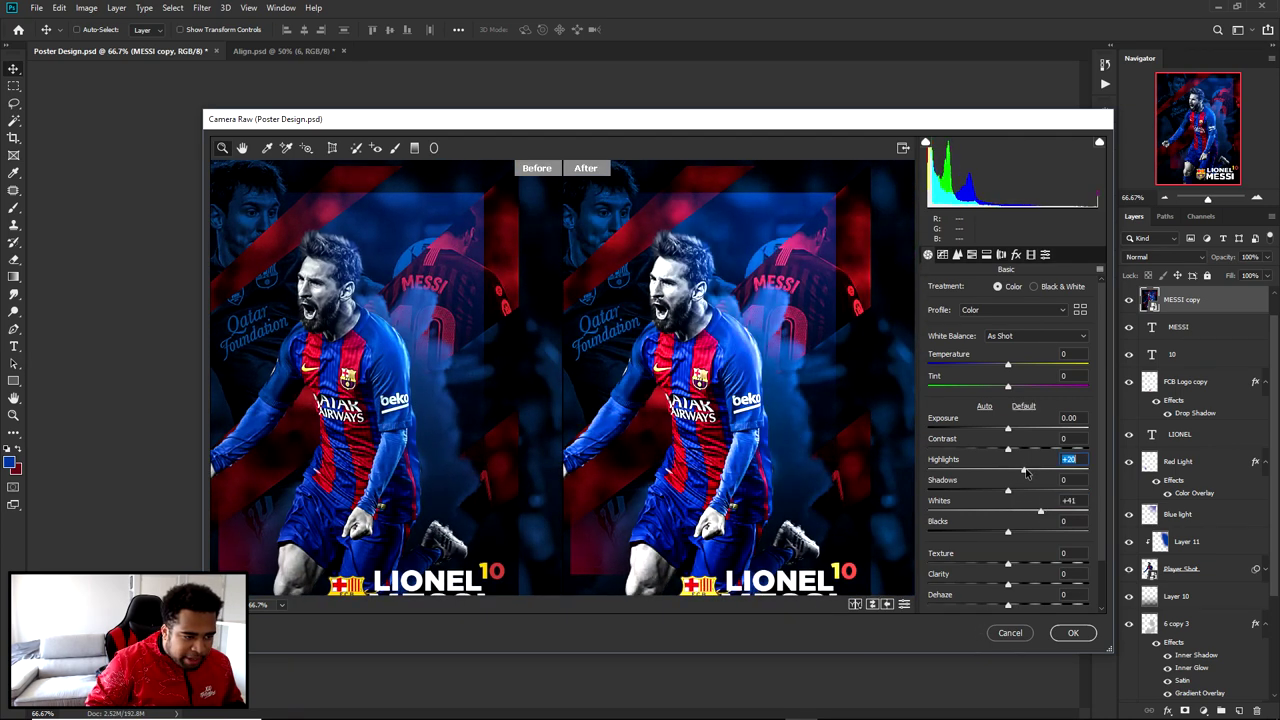
{"action": "left_click", "coordinate": [1008, 492]}
{"action": "left_click_drag", "start_coordinate": [1010, 470], "coordinate": [997, 500]}
{"action": "left_click", "coordinate": [1008, 584]}
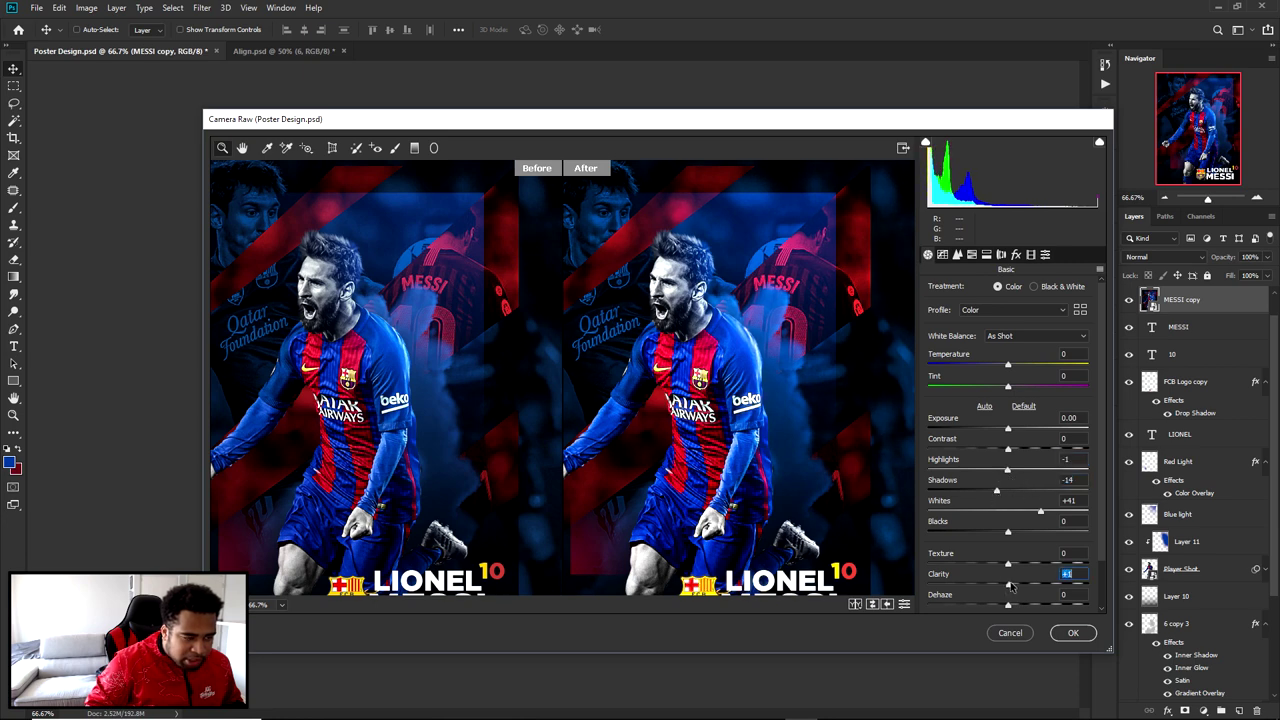
{"action": "left_click", "coordinate": [1032, 255]}
{"action": "left_click", "coordinate": [1045, 254]}
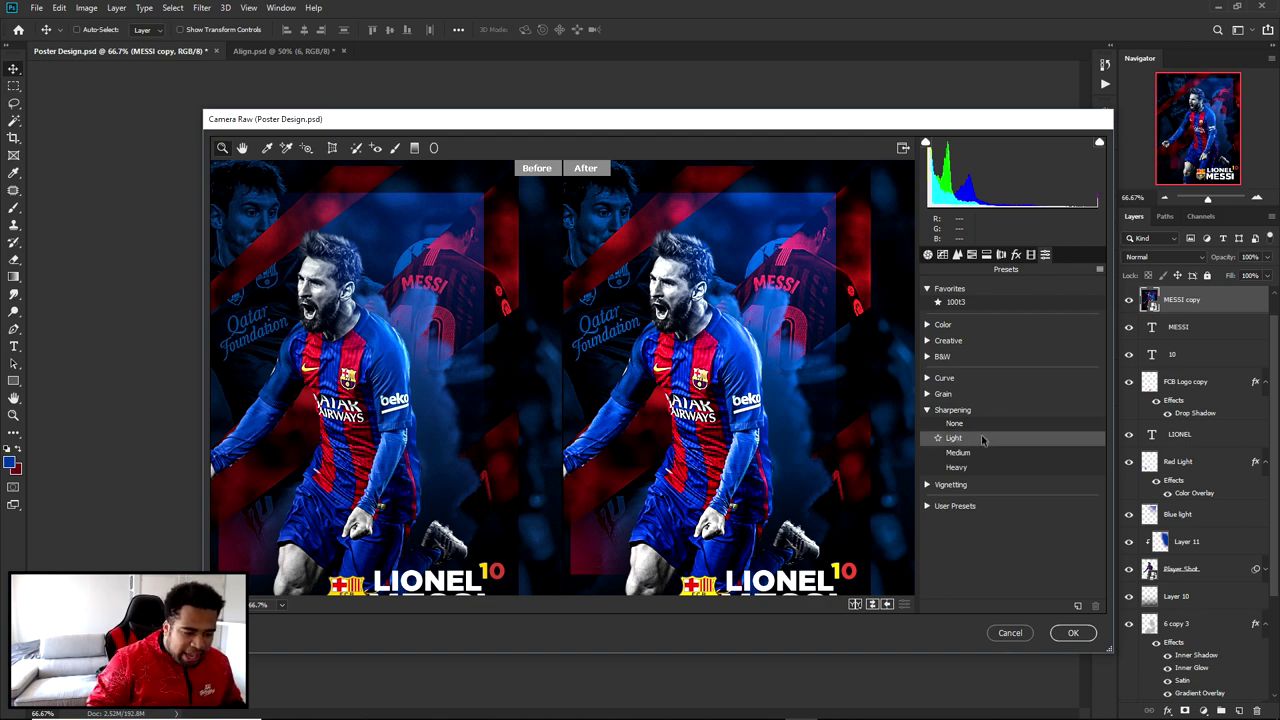
{"action": "left_click", "coordinate": [957, 255]}
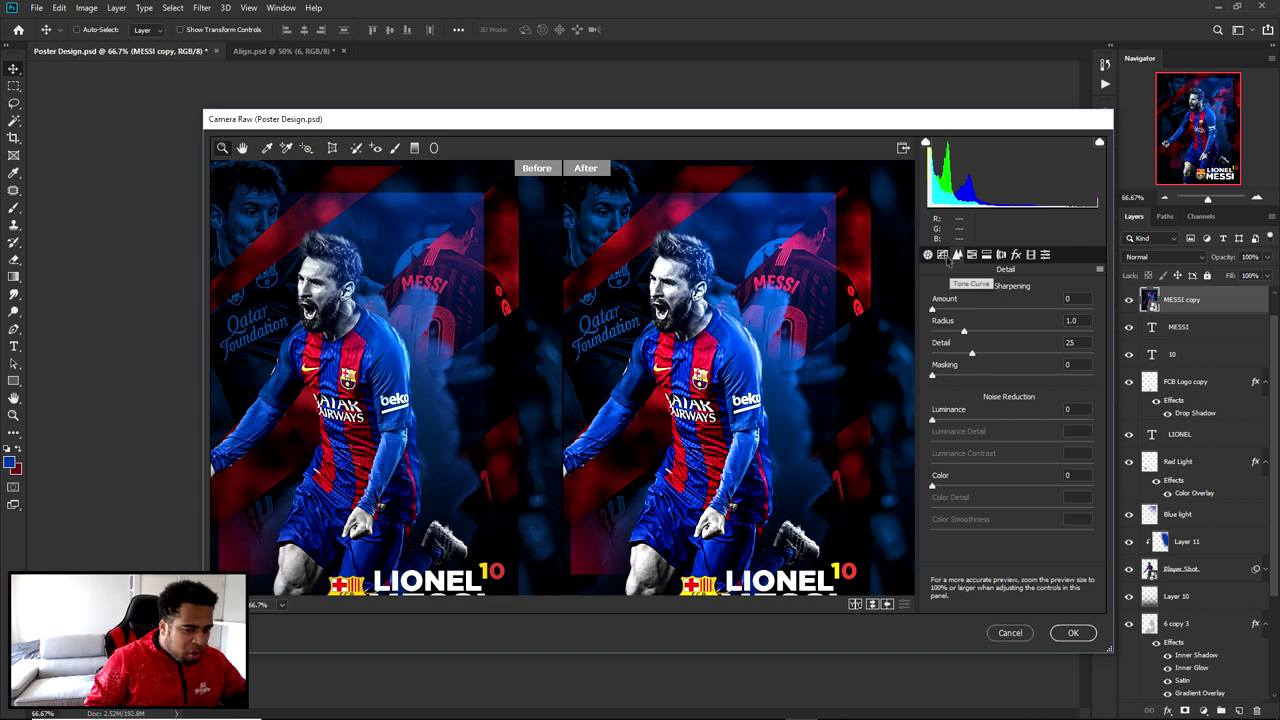
- Set the Reds saturation to -1 and the Blues hue to -6, and apply the Camera Raw Filter
{"action": "left_click", "coordinate": [972, 255]}
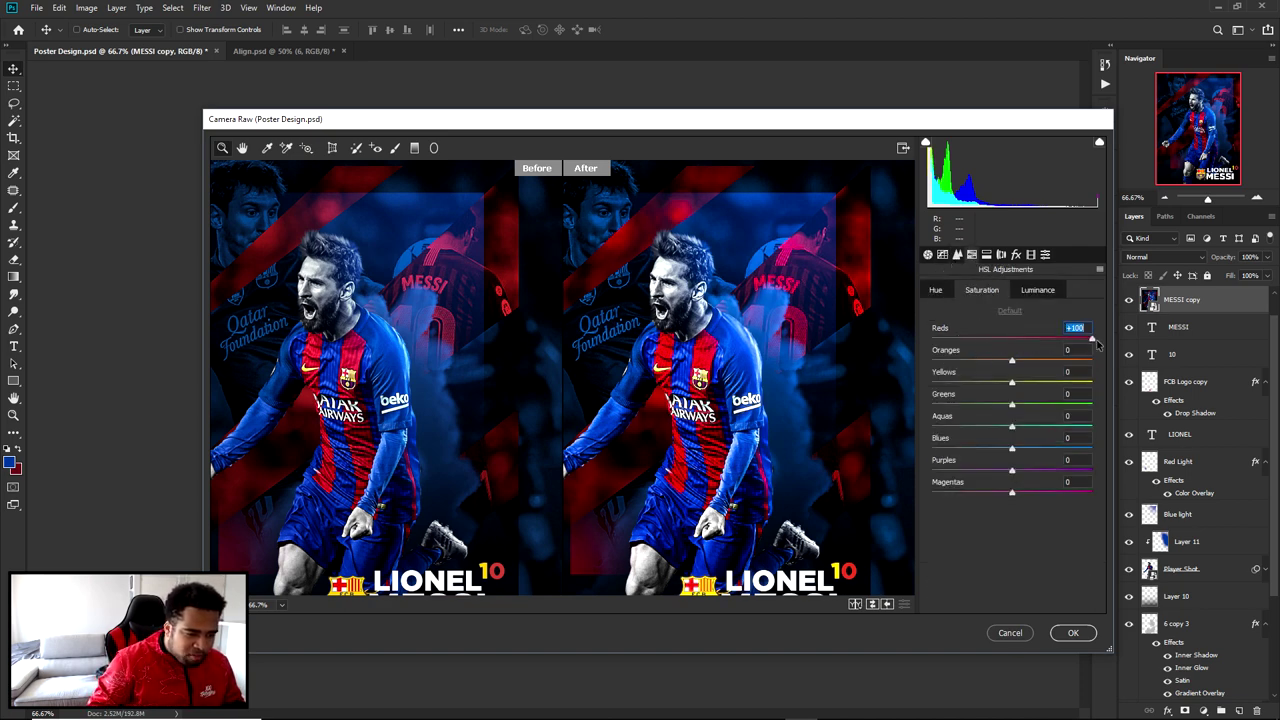
{"action": "mouse_move", "coordinate": [1012, 340]}
{"action": "left_mouse_down"}
{"action": "mouse_move", "coordinate": [890, 340]}
{"action": "mouse_move", "coordinate": [1036, 345]}
{"action": "mouse_move", "coordinate": [1012, 347]}
{"action": "left_mouse_up"}
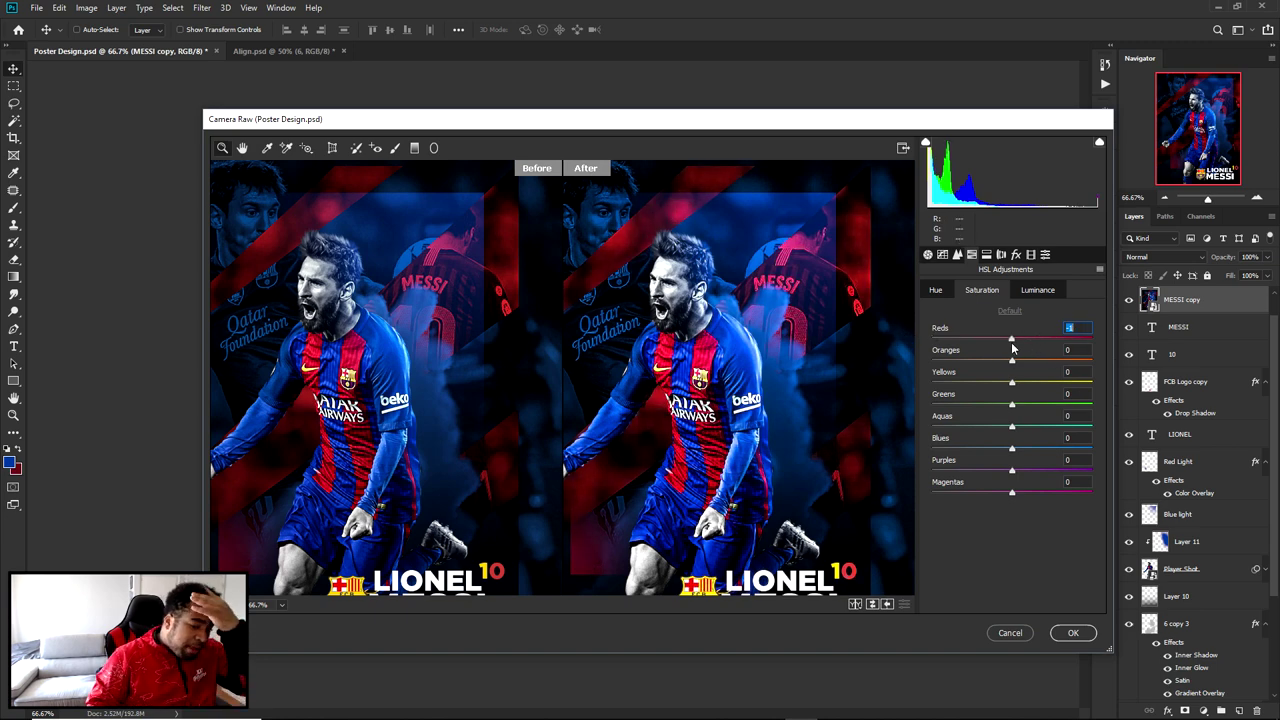
{"action": "left_click", "coordinate": [935, 290]}
{"action": "mouse_move", "coordinate": [1012, 448]}
{"action": "left_mouse_down"}
{"action": "mouse_move", "coordinate": [1024, 448]}
{"action": "mouse_move", "coordinate": [1006, 455]}
{"action": "left_mouse_up"}
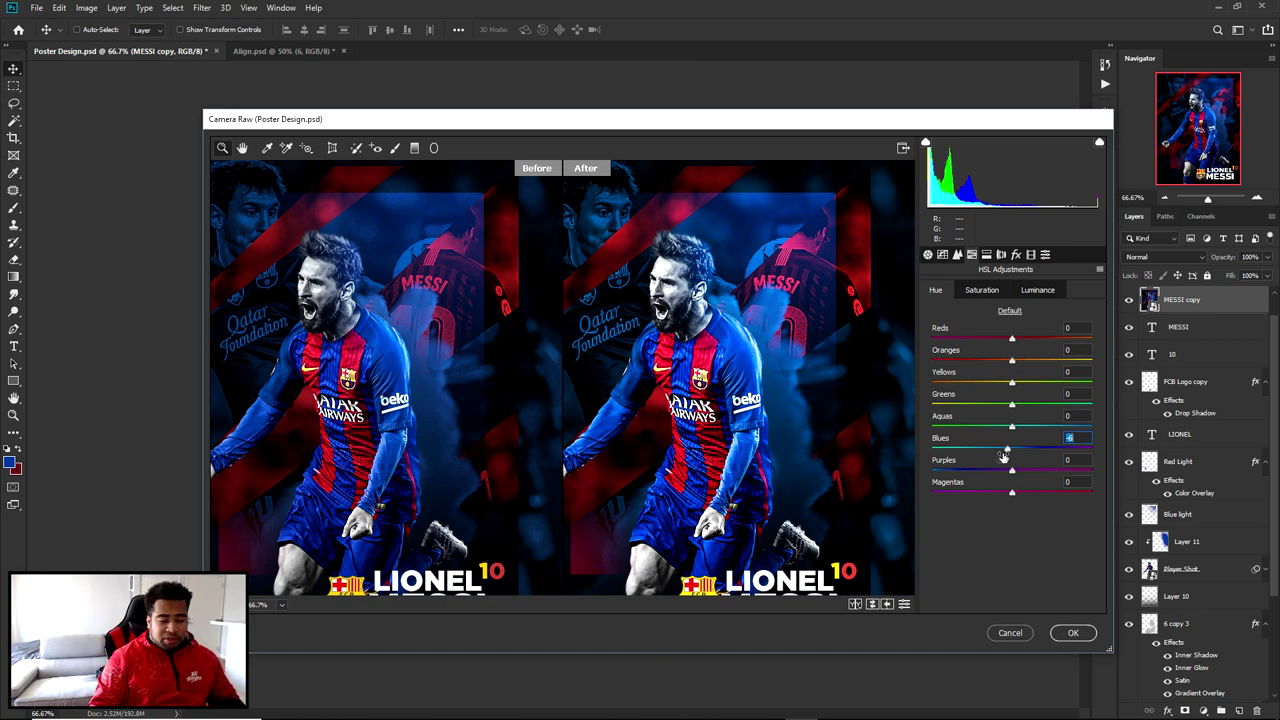
{"action": "left_click", "coordinate": [1058, 631]}
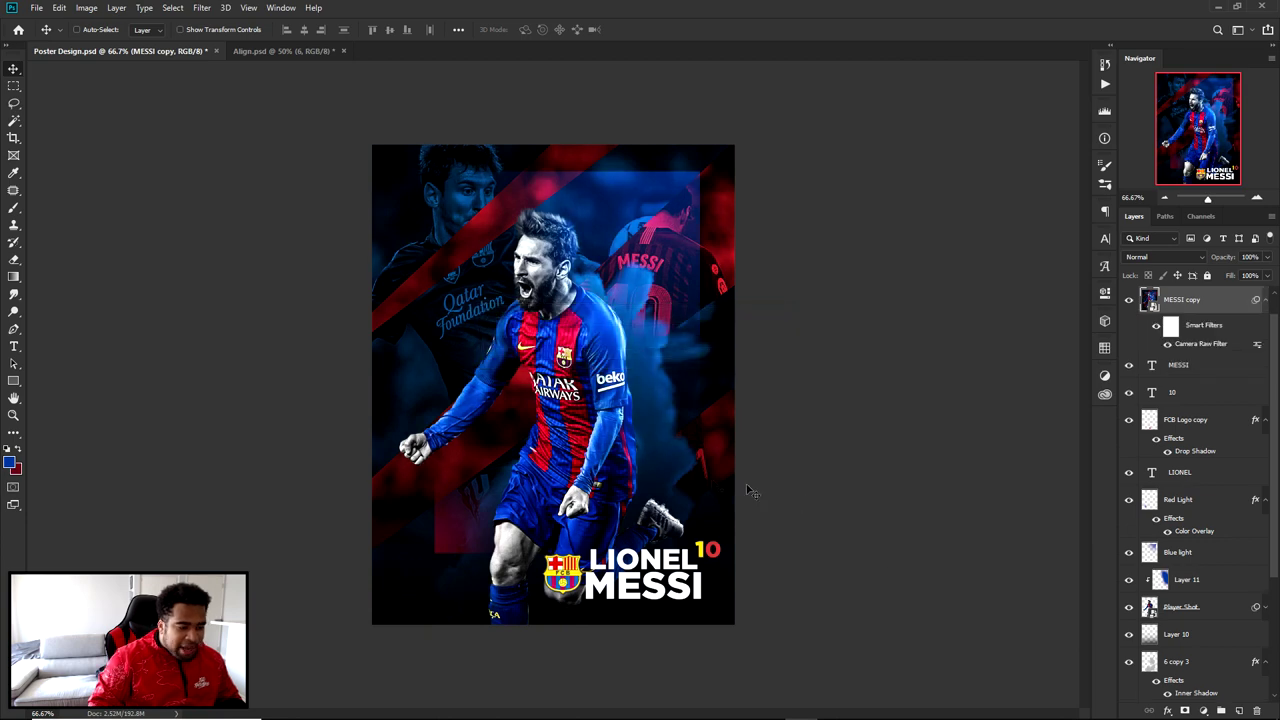
{"action": "scroll", "coordinate": [685, 472], "scroll_direction": "up", "scroll_amount": 1}
{"action": "scroll", "coordinate": [648, 469], "scroll_direction": "down", "scroll_amount": 1}
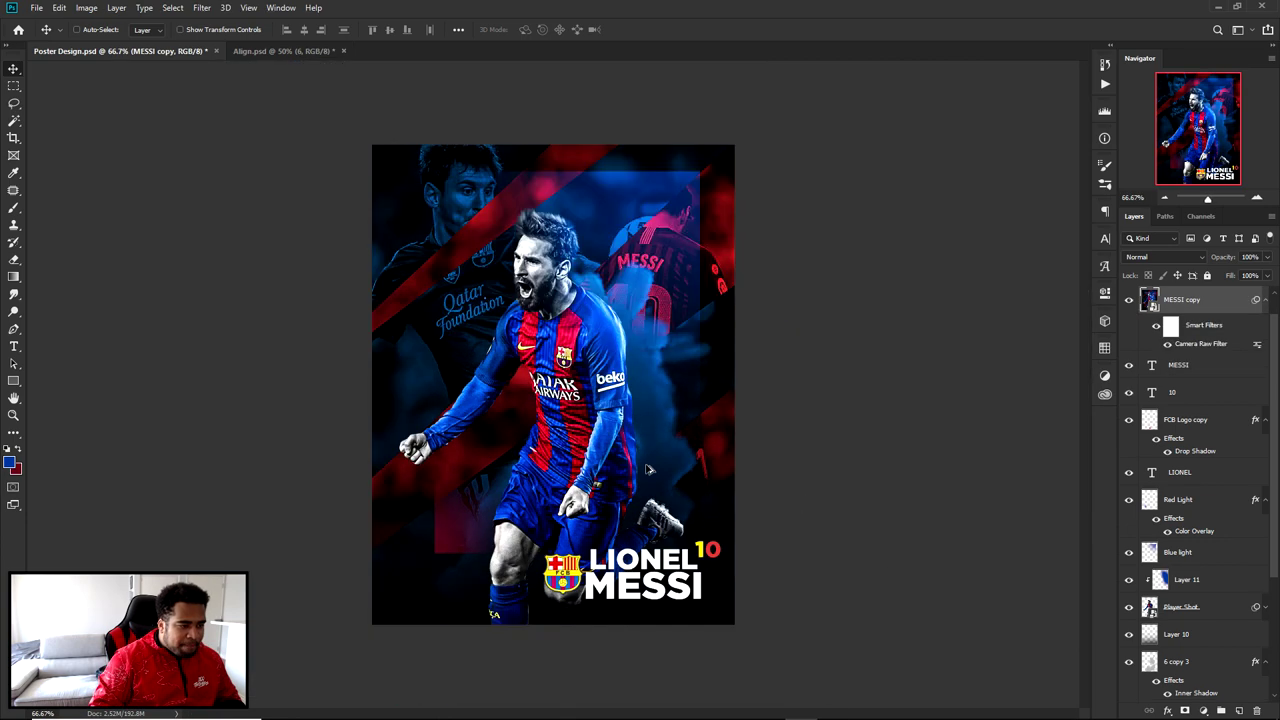
{"action": "scroll", "coordinate": [651, 395], "scroll_direction": "up", "scroll_amount": 3}
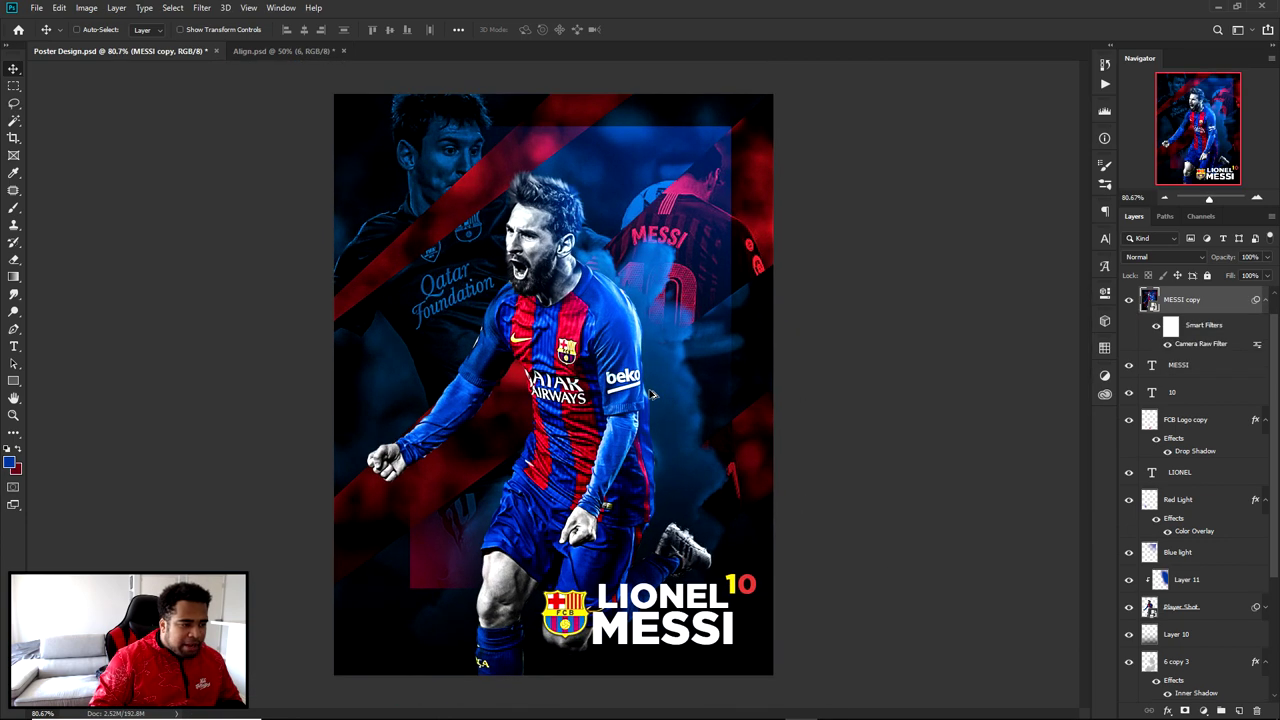
{"action": "scroll", "coordinate": [651, 395], "scroll_direction": "down", "scroll_amount": 1}
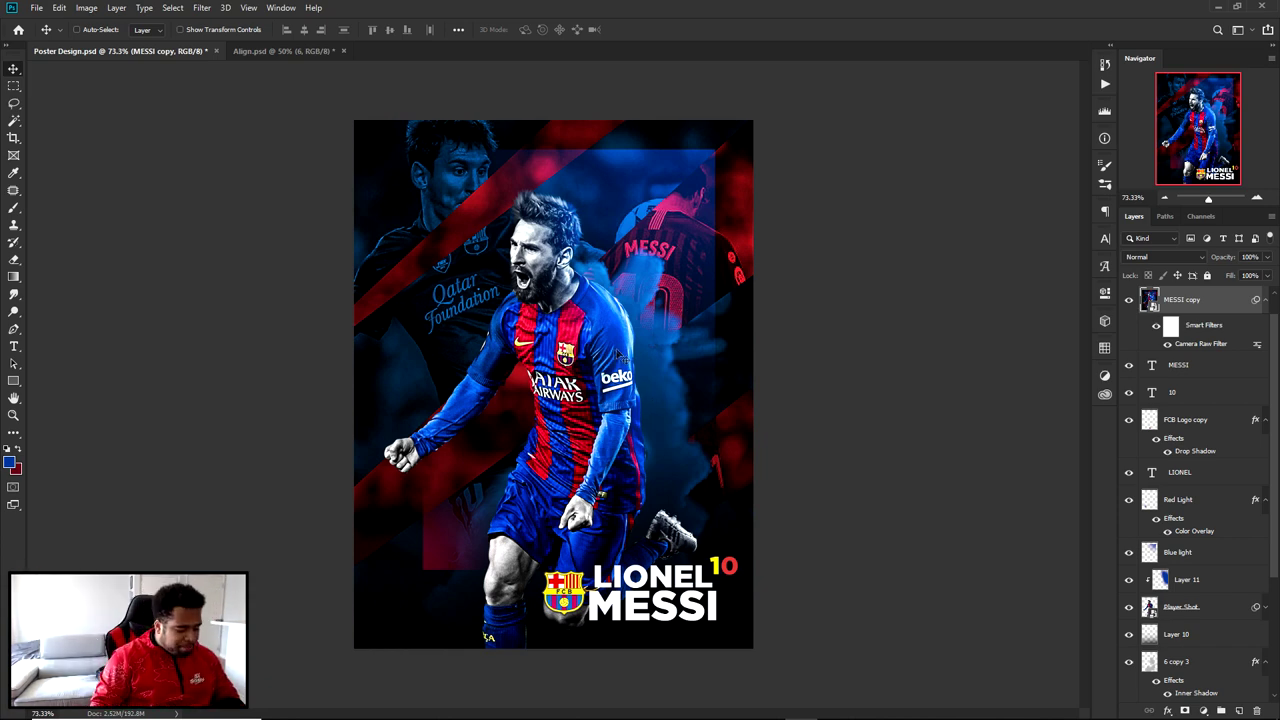
- Add a blue MESSI text layer in Gotham Black at 5.73 pt over the poster
{"action": "key", "text": "t"}
{"action": "left_click", "coordinate": [440, 381]}
{"action": "key", "text": "BackSpace"}
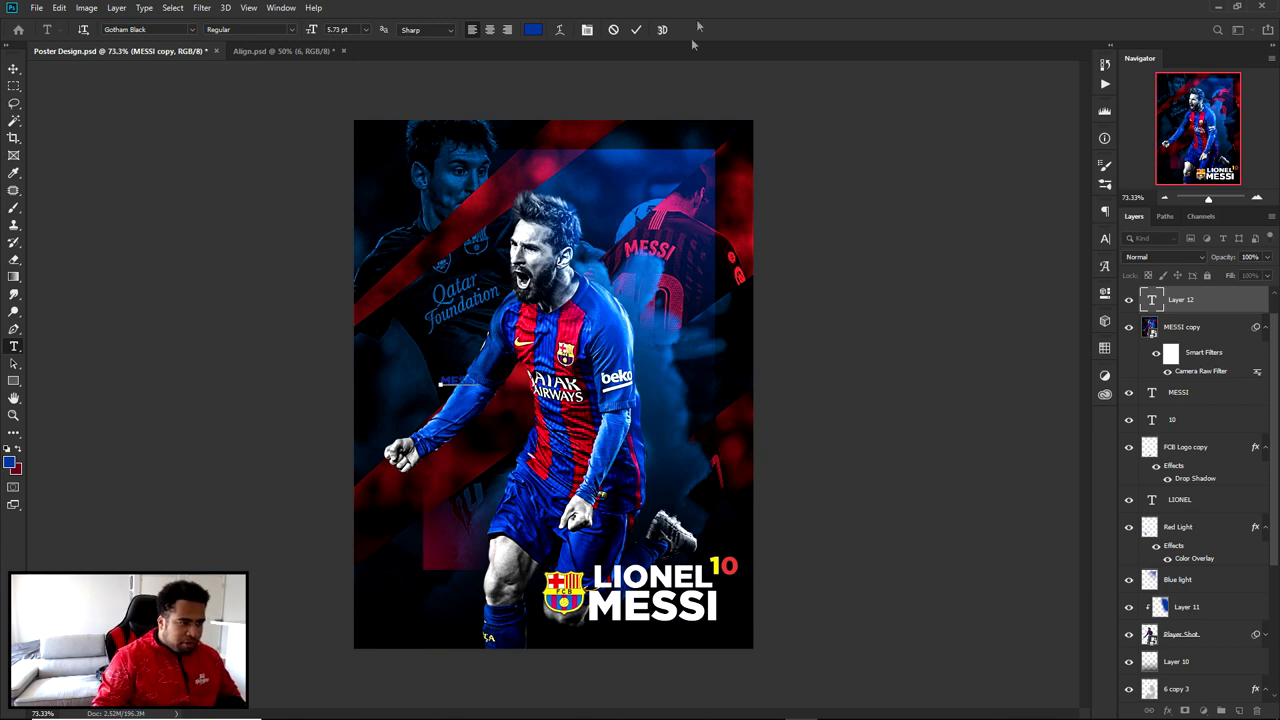
{"action": "left_click", "coordinate": [636, 29]}
- Rotate the new MESSI text to read vertically upward and enlarge it along the poster's left side
{"action": "key", "text": "ctrl+t"}
{"action": "left_click_drag", "start_coordinate": [481, 369], "coordinate": [390, 196]}
{"action": "key", "text": "Return"}
{"action": "left_click_drag", "start_coordinate": [931, 291], "coordinate": [923, 289]}
- Set the vertical MESSI text layer's fill to 0%
{"action": "left_click", "coordinate": [1267, 276]}
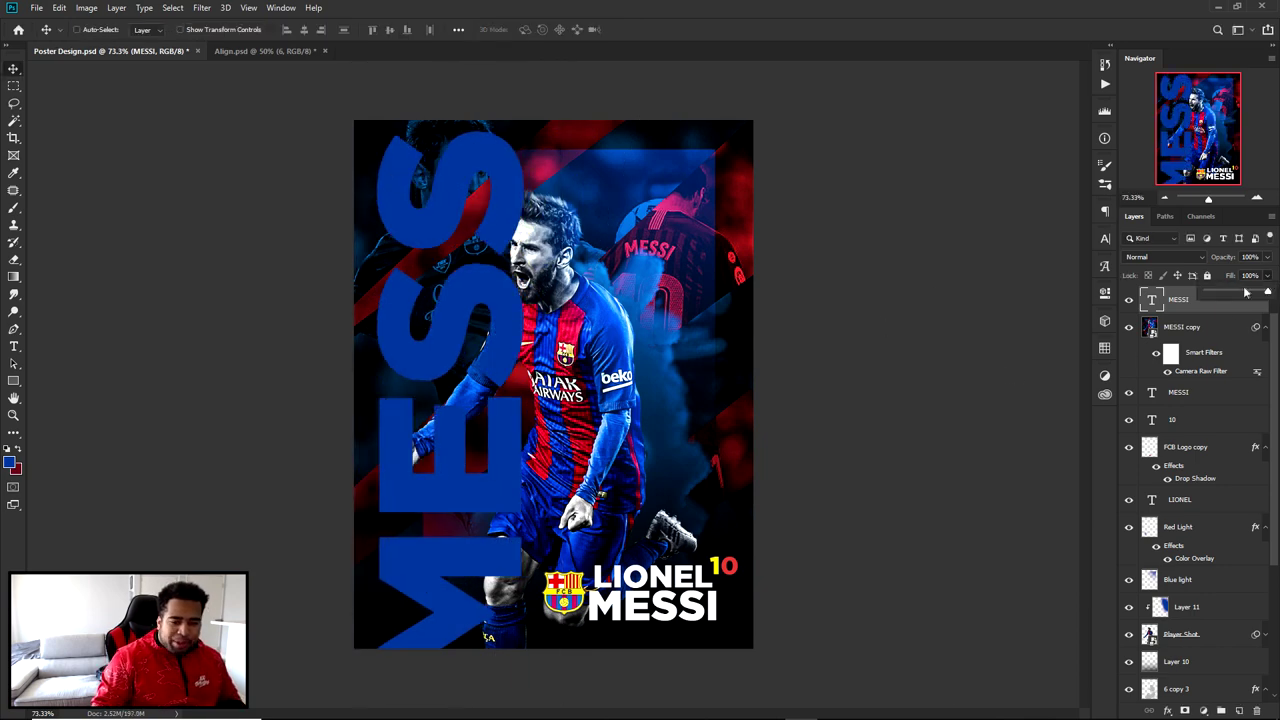
{"action": "left_click_drag", "start_coordinate": [1262, 291], "coordinate": [1165, 292]}
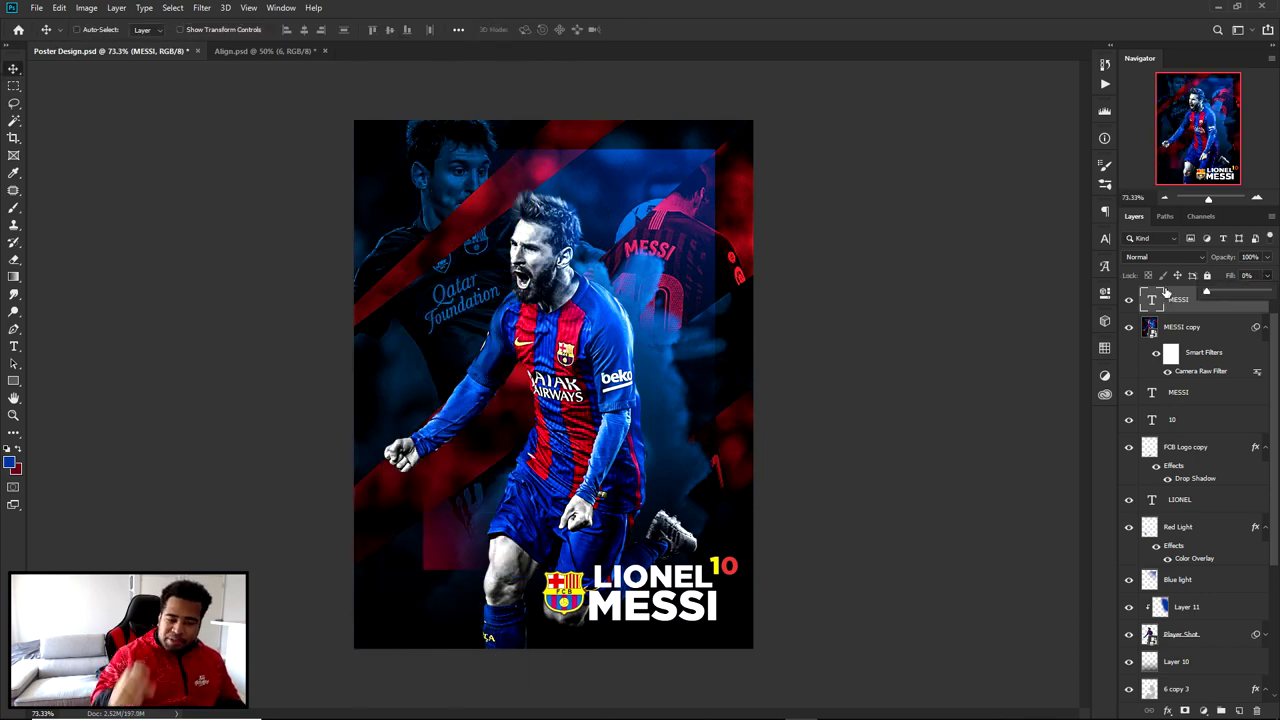
{"action": "left_click", "coordinate": [1166, 293]}
- Add a white 2 px inside stroke to the vertical MESSI text layer
{"action": "scroll", "coordinate": [1190, 298], "scroll_direction": "up", "scroll_amount": 1}
{"action": "left_click", "coordinate": [1212, 302]}
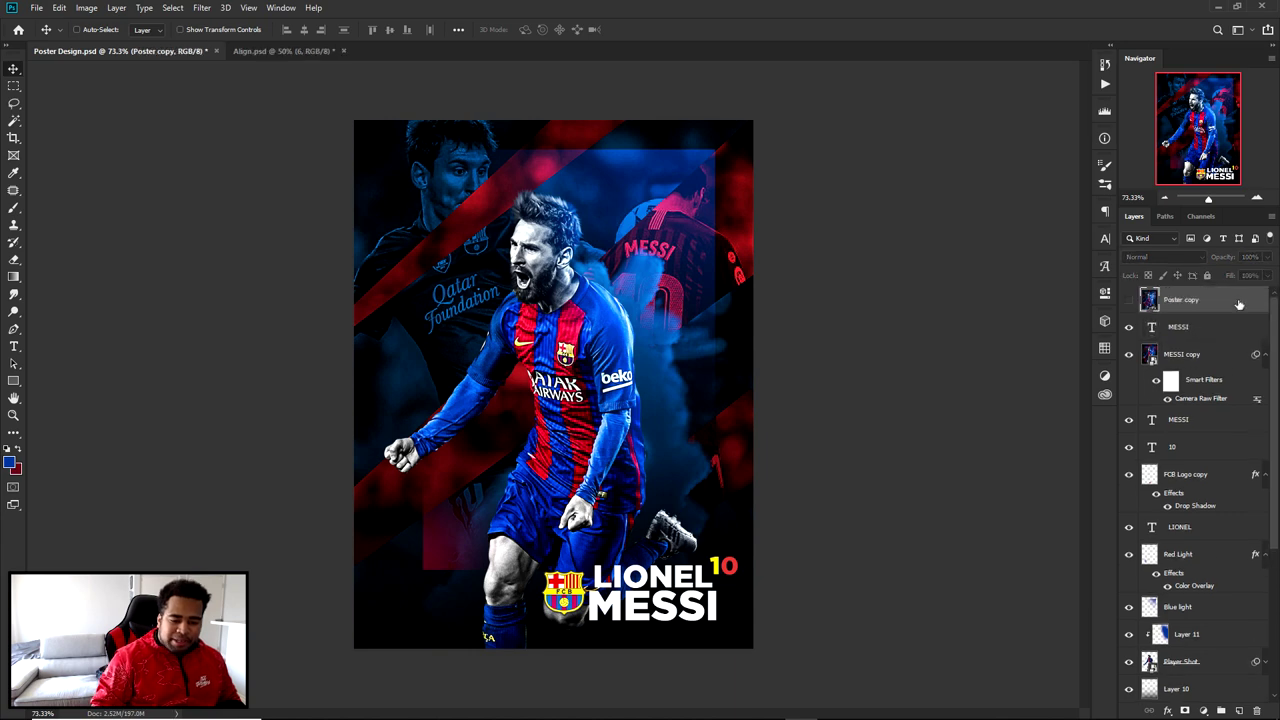
{"action": "double_click", "coordinate": [1214, 331]}
{"action": "left_click", "coordinate": [740, 308]}
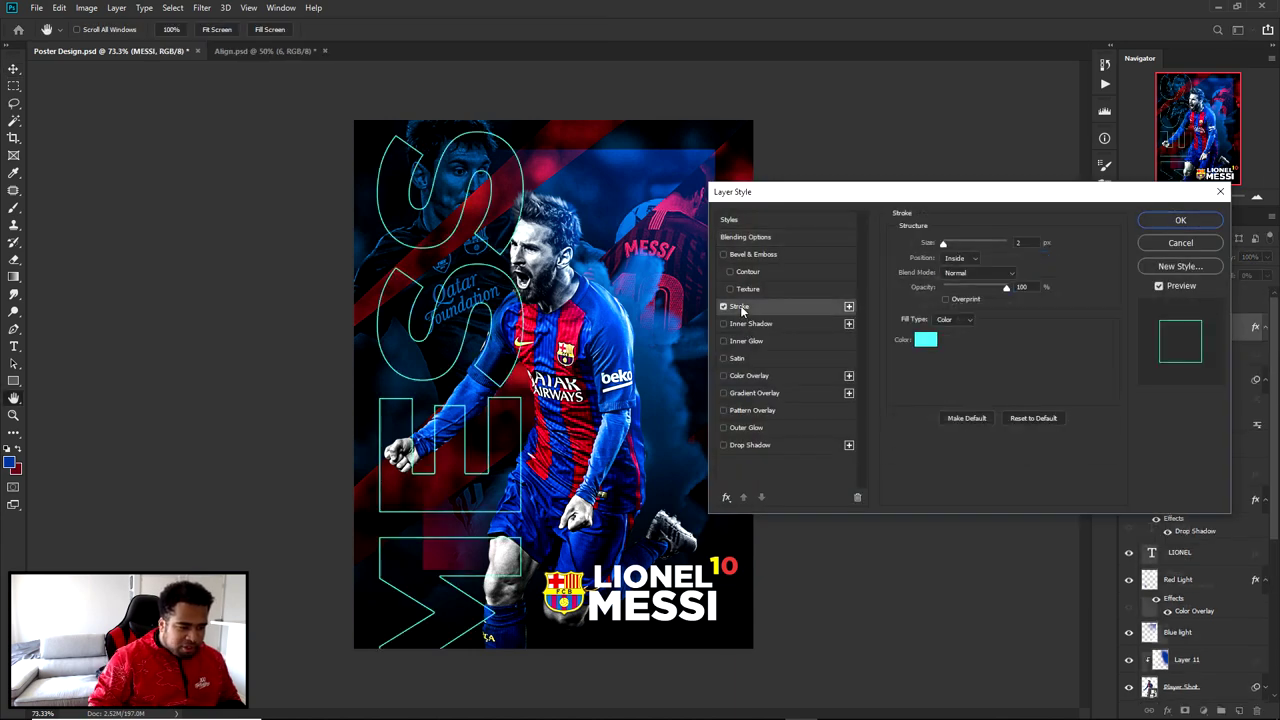
{"action": "left_click", "coordinate": [926, 343]}
{"action": "left_click_drag", "start_coordinate": [880, 505], "coordinate": [768, 382]}
{"action": "left_click", "coordinate": [1134, 470]}
{"action": "left_click", "coordinate": [1178, 221]}
- Shift the outlined MESSI text upward until its M fits above the poster's lower edge, and toggle the layer's visibility
{"action": "left_click_drag", "start_coordinate": [526, 337], "coordinate": [430, 336]}
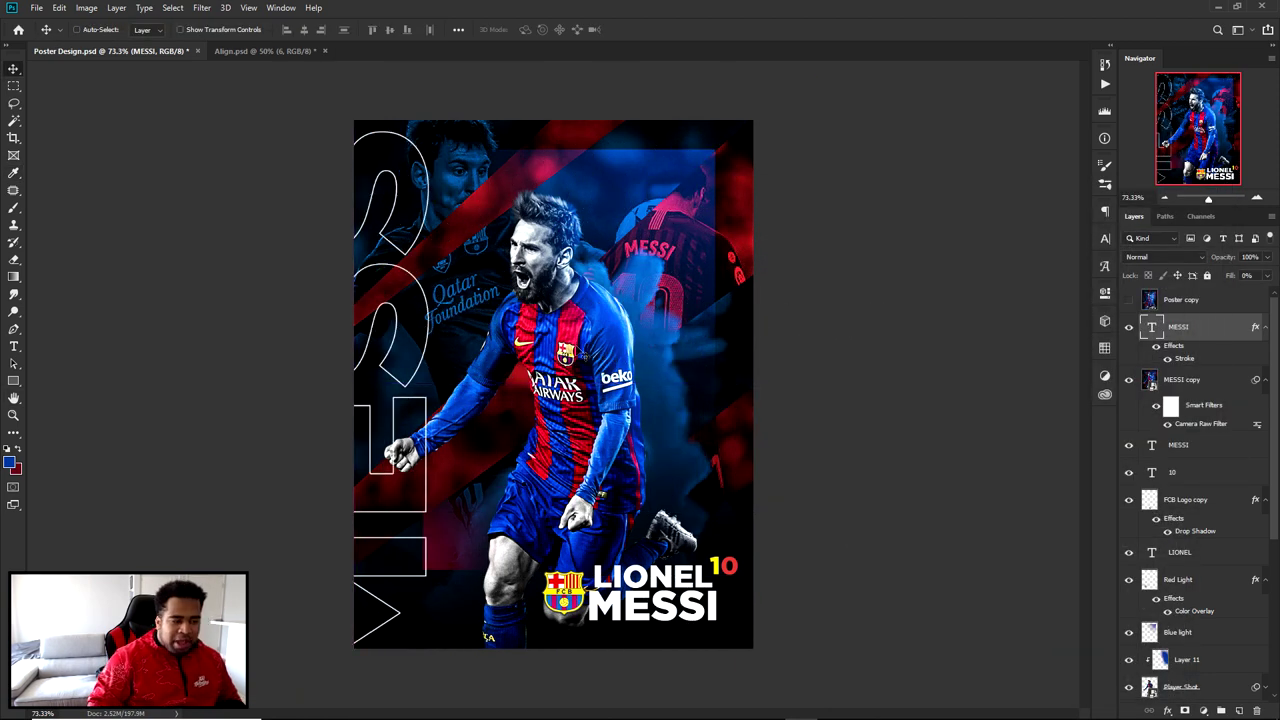
{"action": "key", "text": "ctrl+z"}
{"action": "left_click_drag", "start_coordinate": [567, 349], "coordinate": [545, 305]}
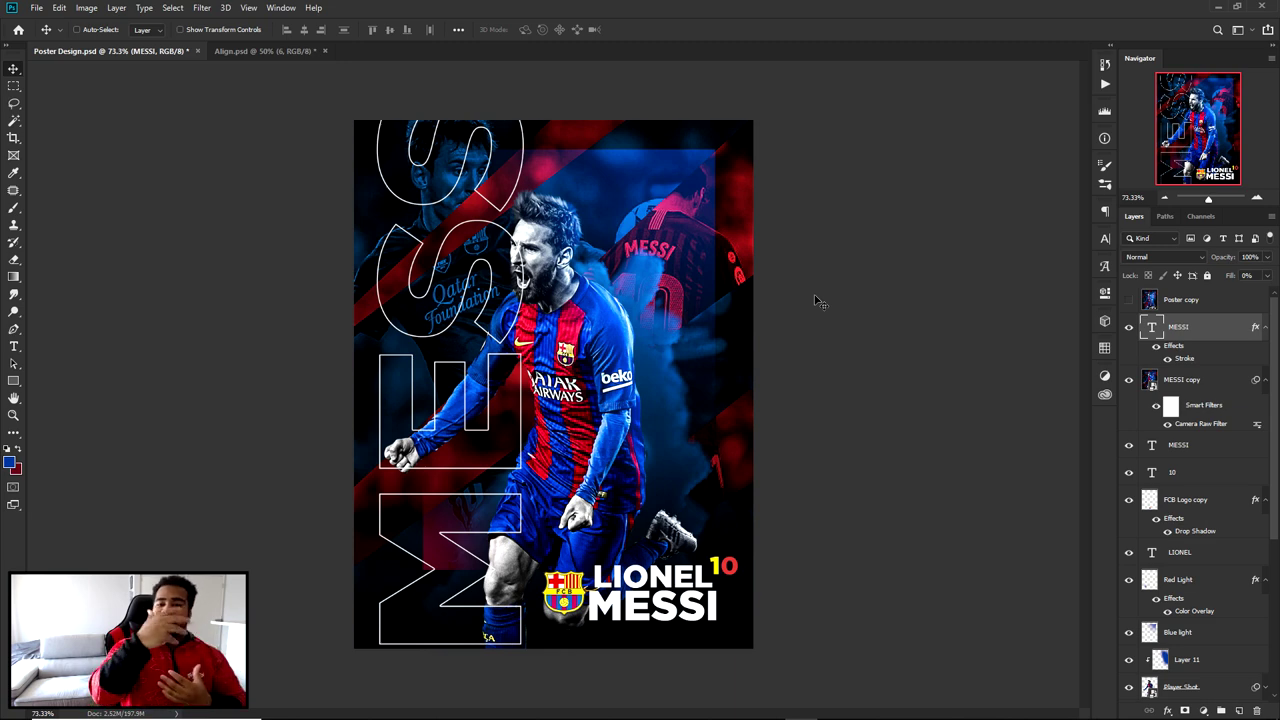
{"action": "left_click", "coordinate": [1129, 326]}
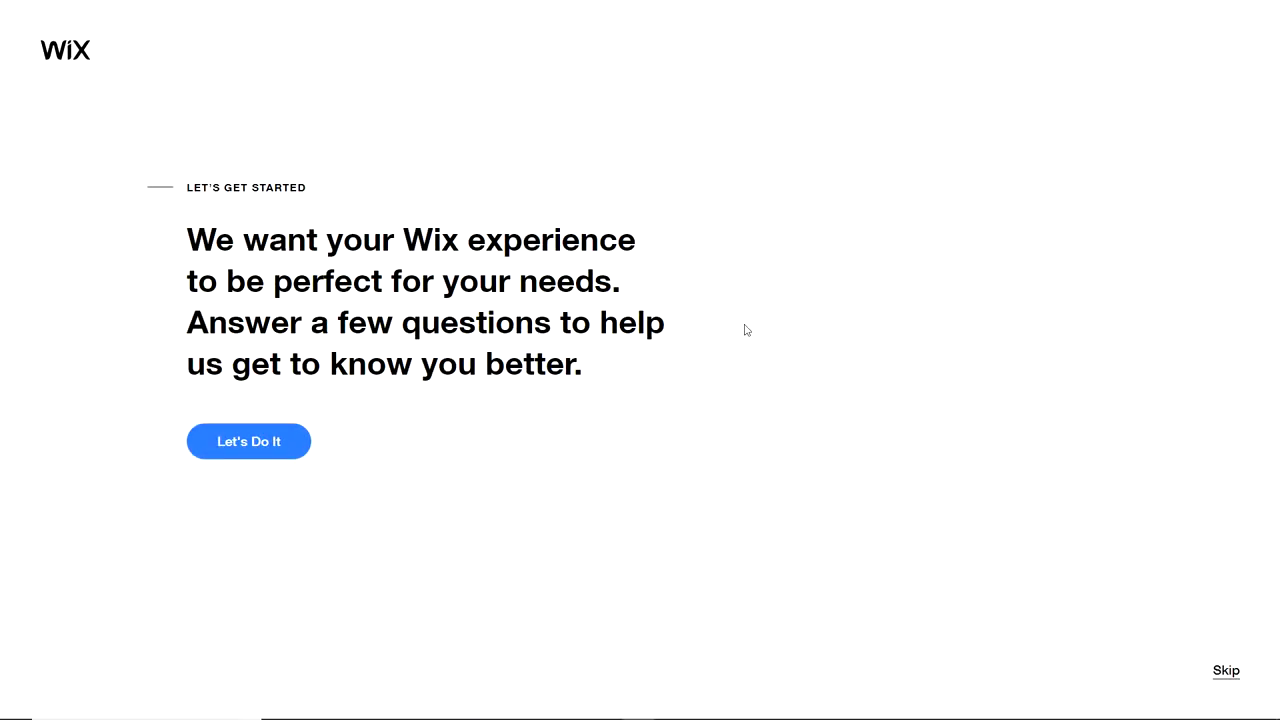
- In the Wix setup, specify a business site for myself, choose an experience level, and enter Graphic designer as the business type
{"action": "left_click", "coordinate": [243, 442]}
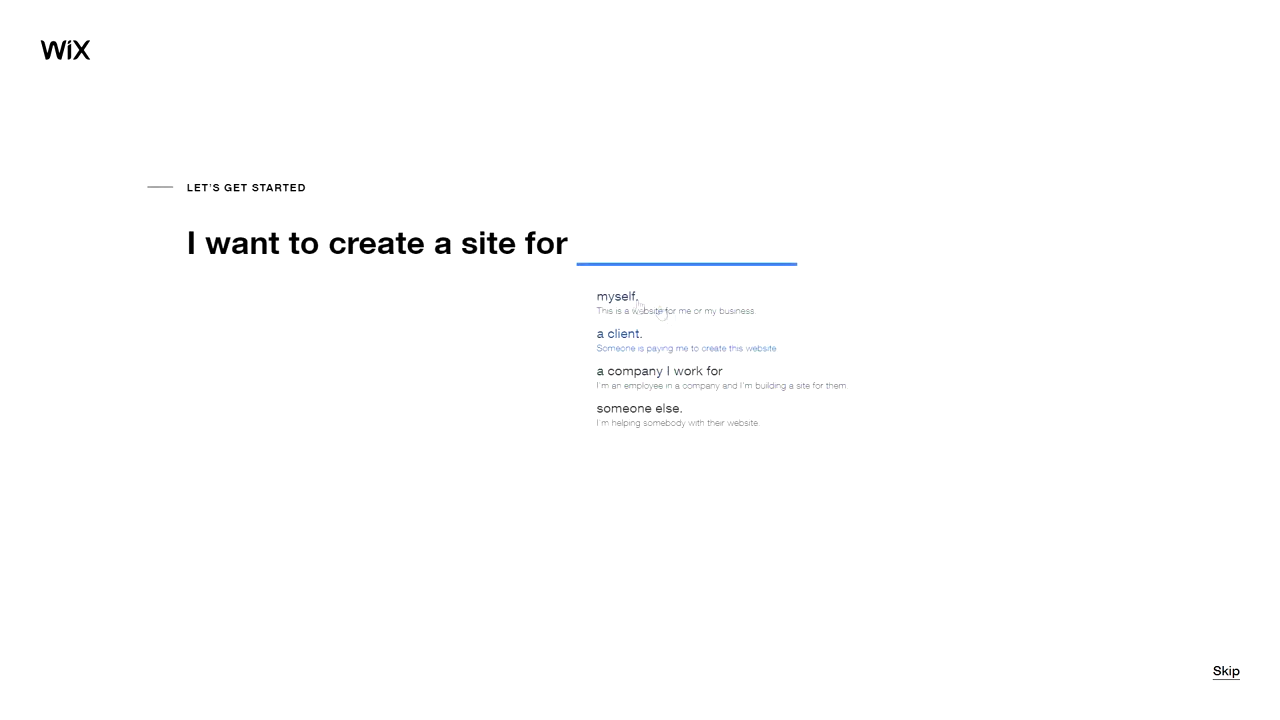
{"action": "left_click", "coordinate": [636, 300]}
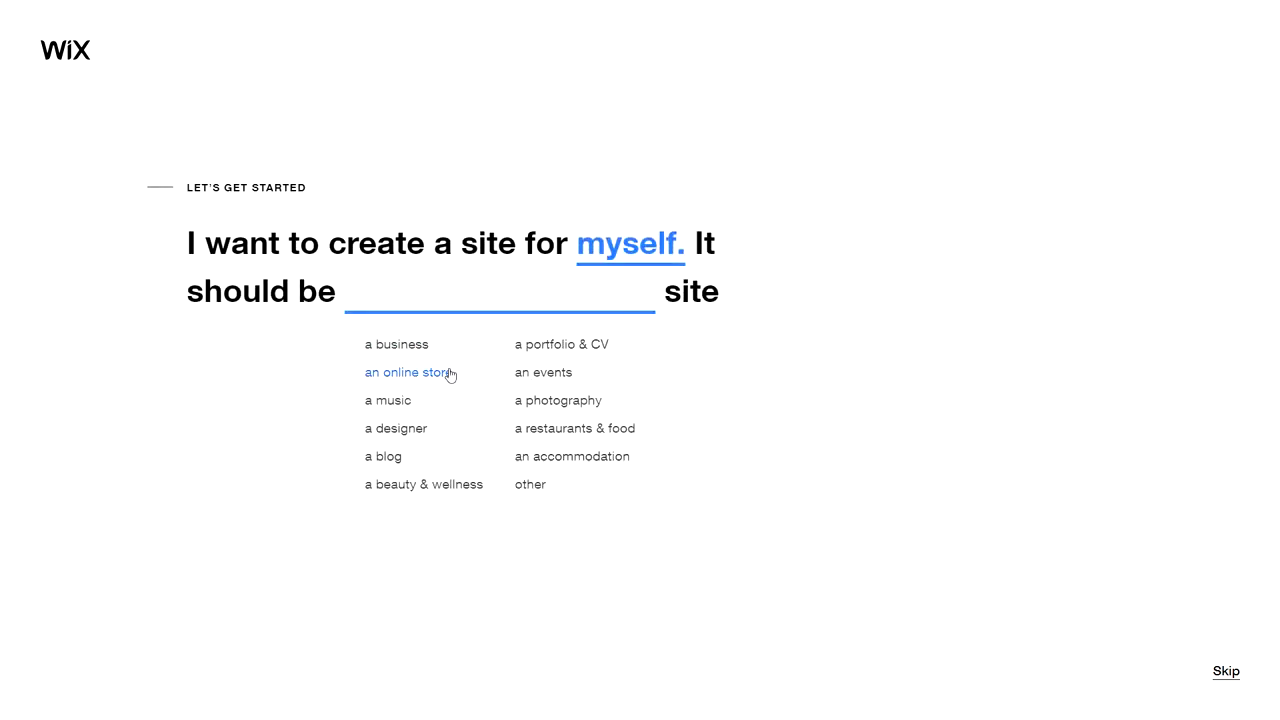
{"action": "left_click", "coordinate": [397, 348]}
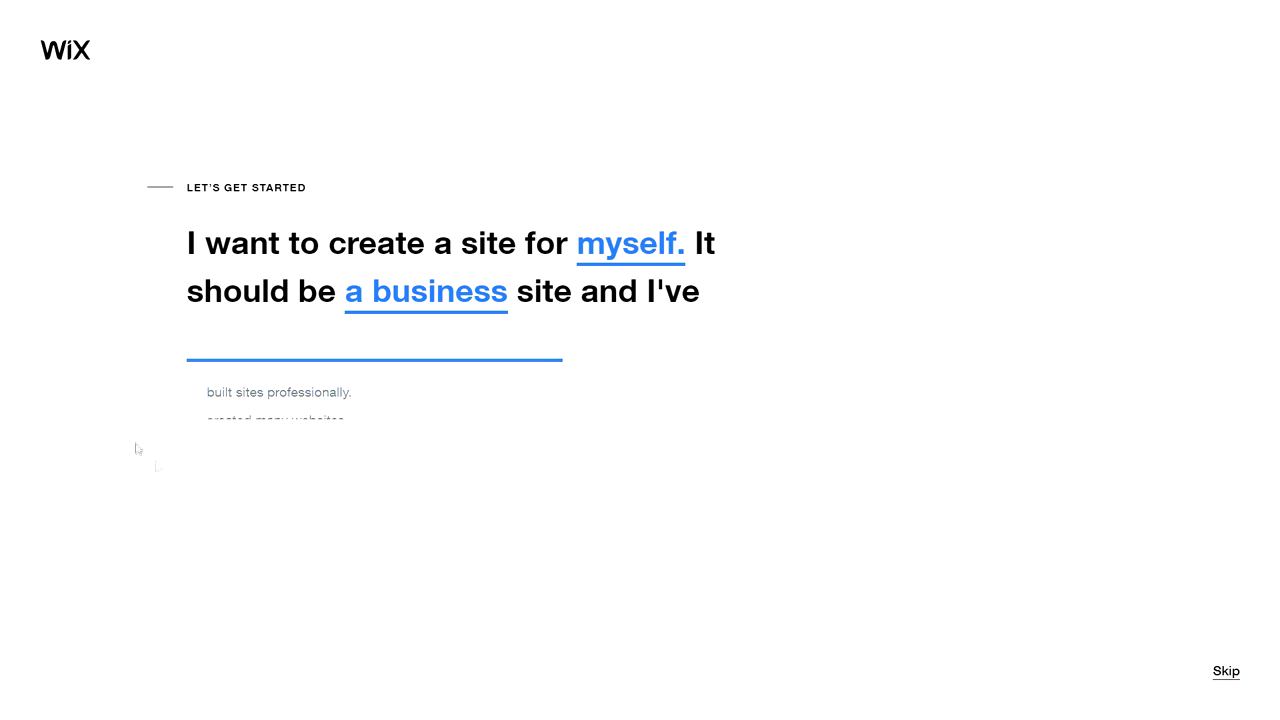
{"action": "left_click", "coordinate": [270, 476]}
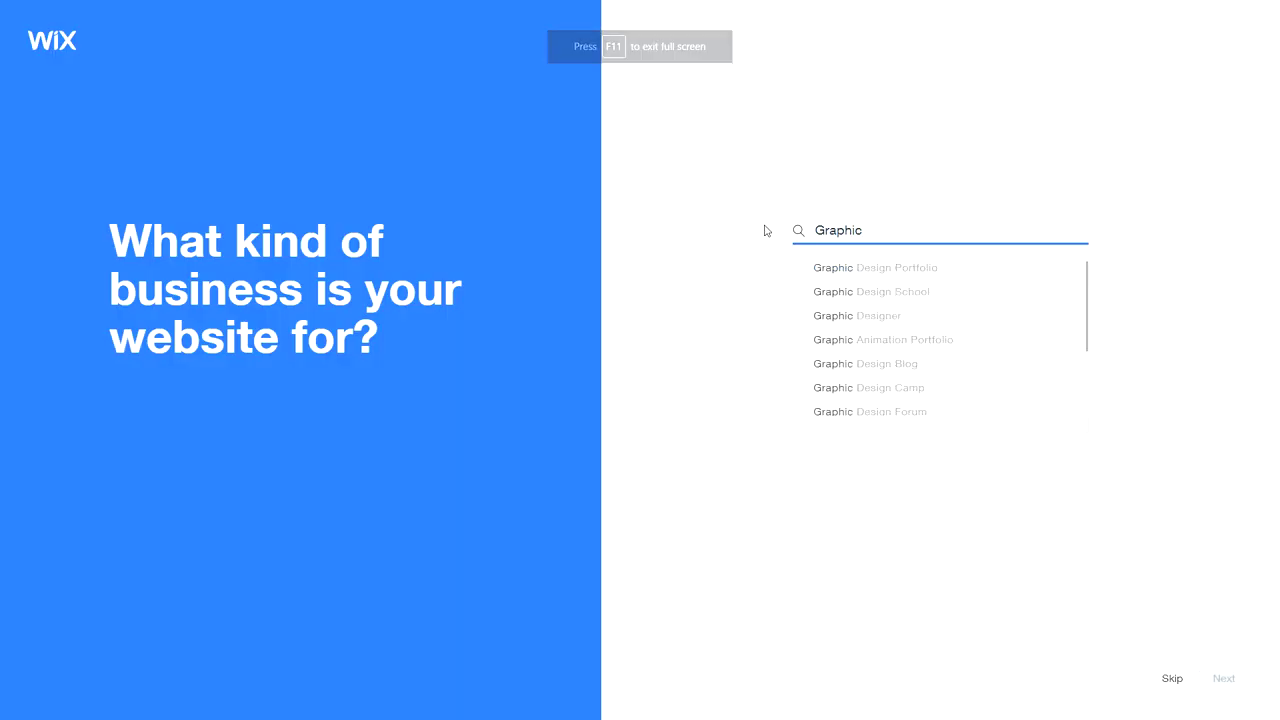
{"action": "key", "text": "BackSpace"}
{"action": "type", "text": "Graphic designer"}
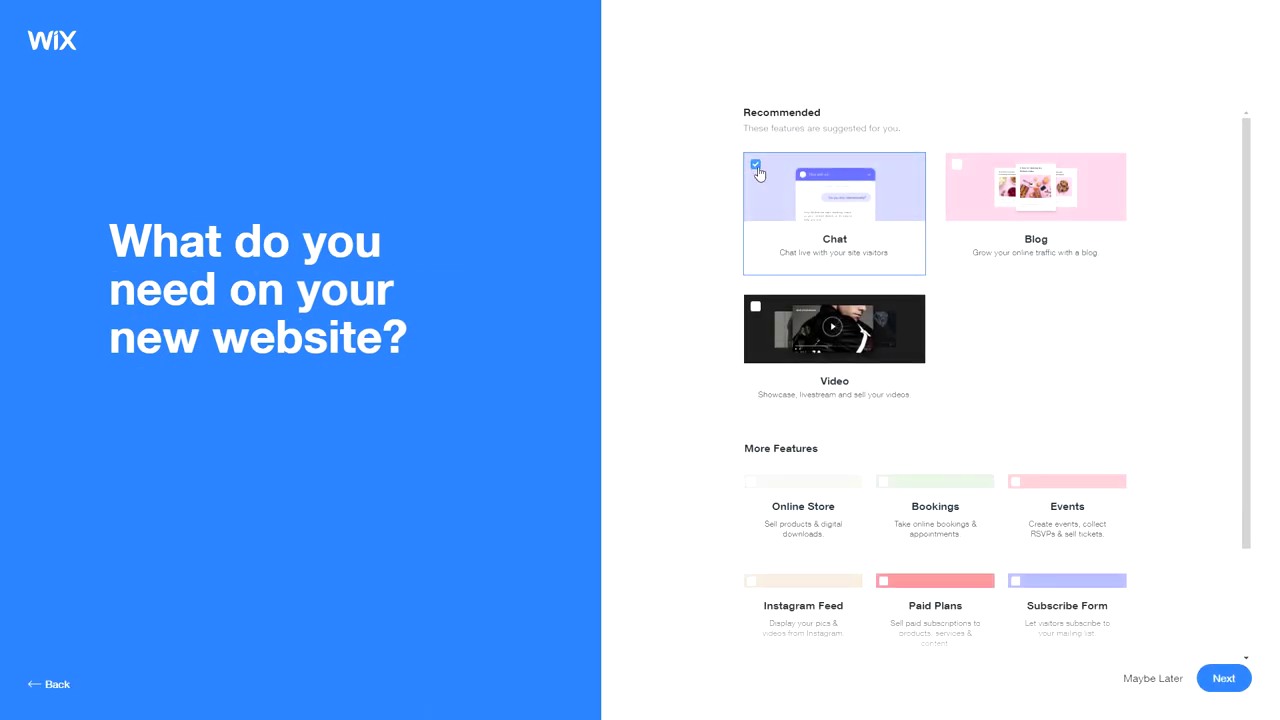
- Leave Chat unselected, choose Blog and Online Store as the new website's features, and continue
{"action": "left_click", "coordinate": [757, 168]}
{"action": "left_click", "coordinate": [1045, 190]}
{"action": "scroll", "coordinate": [931, 455], "scroll_direction": "down", "scroll_amount": 2}
{"action": "left_click", "coordinate": [804, 387]}
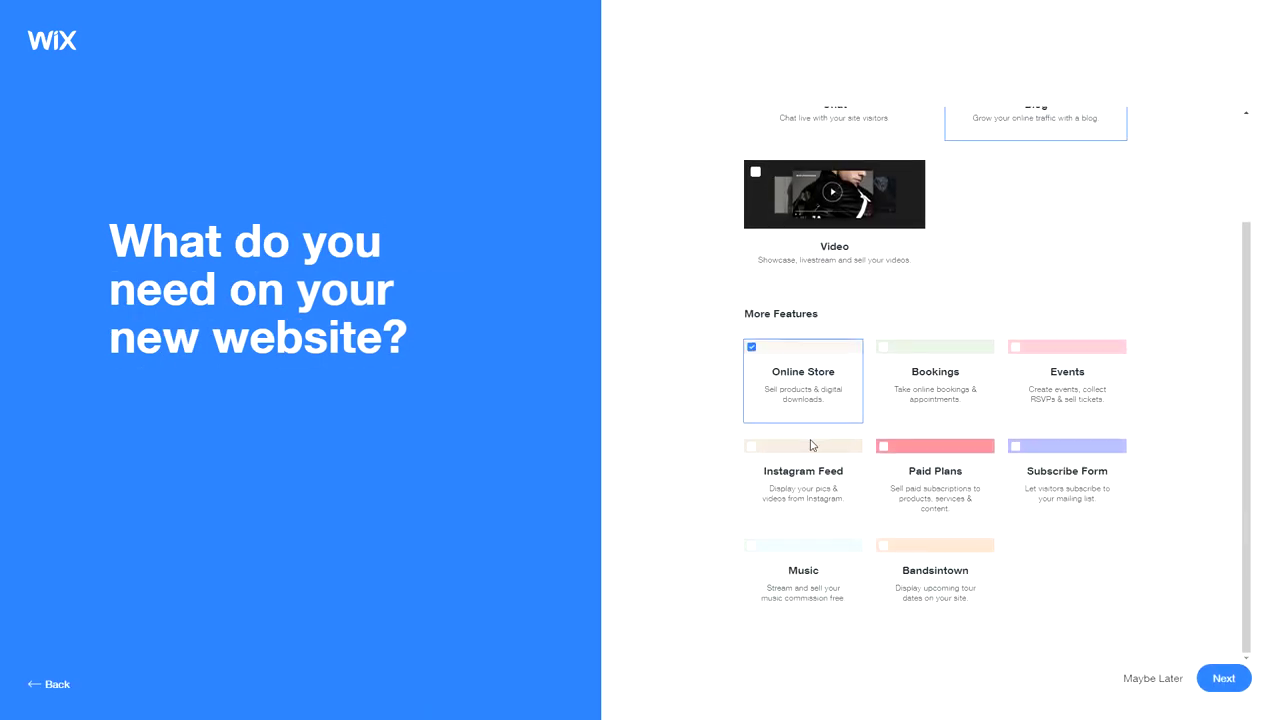
{"action": "left_click", "coordinate": [1219, 680]}
- Enter Sesohq as the business name and skip the question that follows it
{"action": "type", "text": "Sesohq"}
{"action": "key", "text": "Return"}
{"action": "left_click", "coordinate": [1173, 681]}
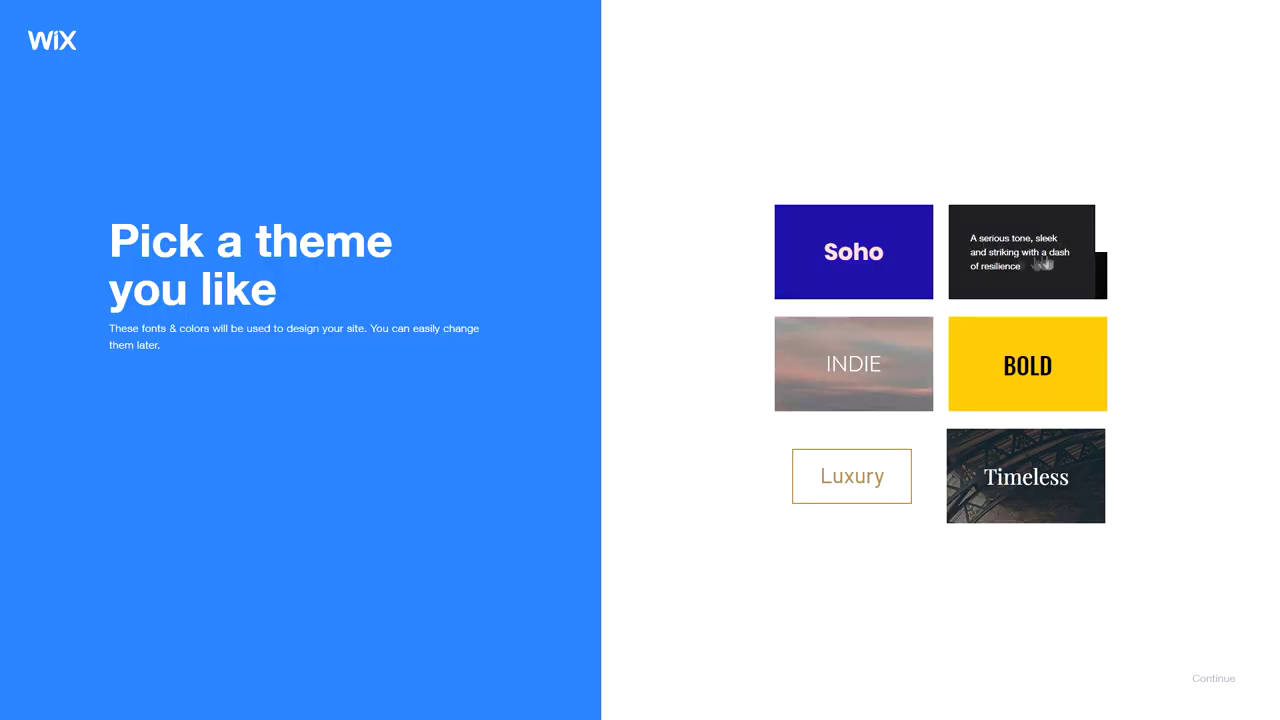
- Choose the dark theme with the serious, sleek tone and the homepage design with the centred Sesohq header
{"action": "left_click", "coordinate": [1048, 262]}
{"action": "left_click", "coordinate": [1214, 678]}
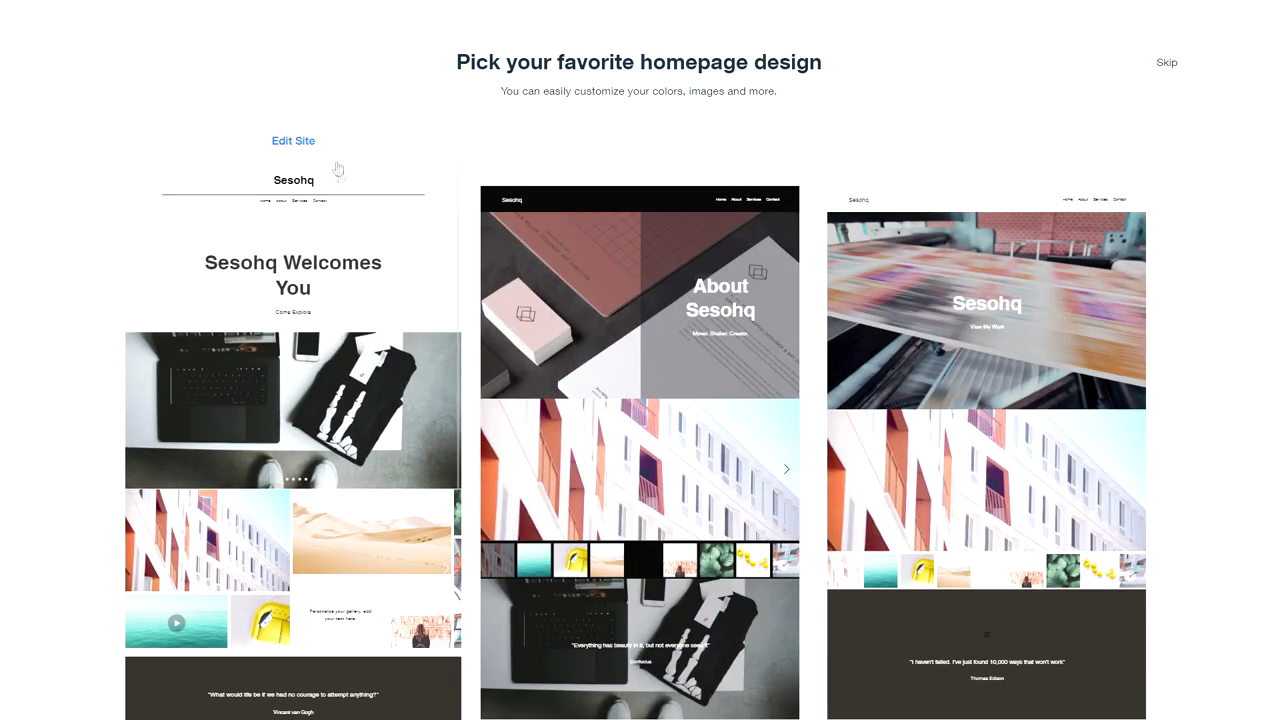
{"action": "left_click", "coordinate": [337, 343]}
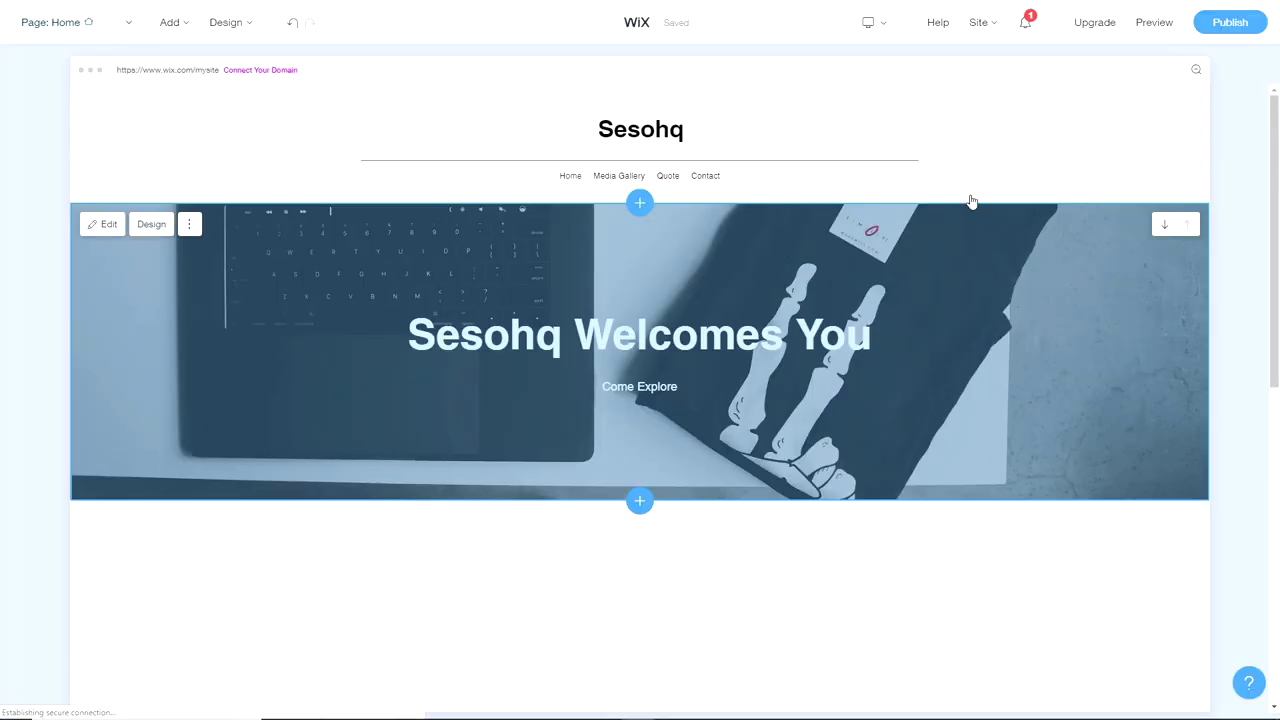
- Add the five poster and artwork images to the empty gallery section below the welcome banner
{"action": "scroll", "coordinate": [1275, 168], "scroll_direction": "down", "scroll_amount": 3}
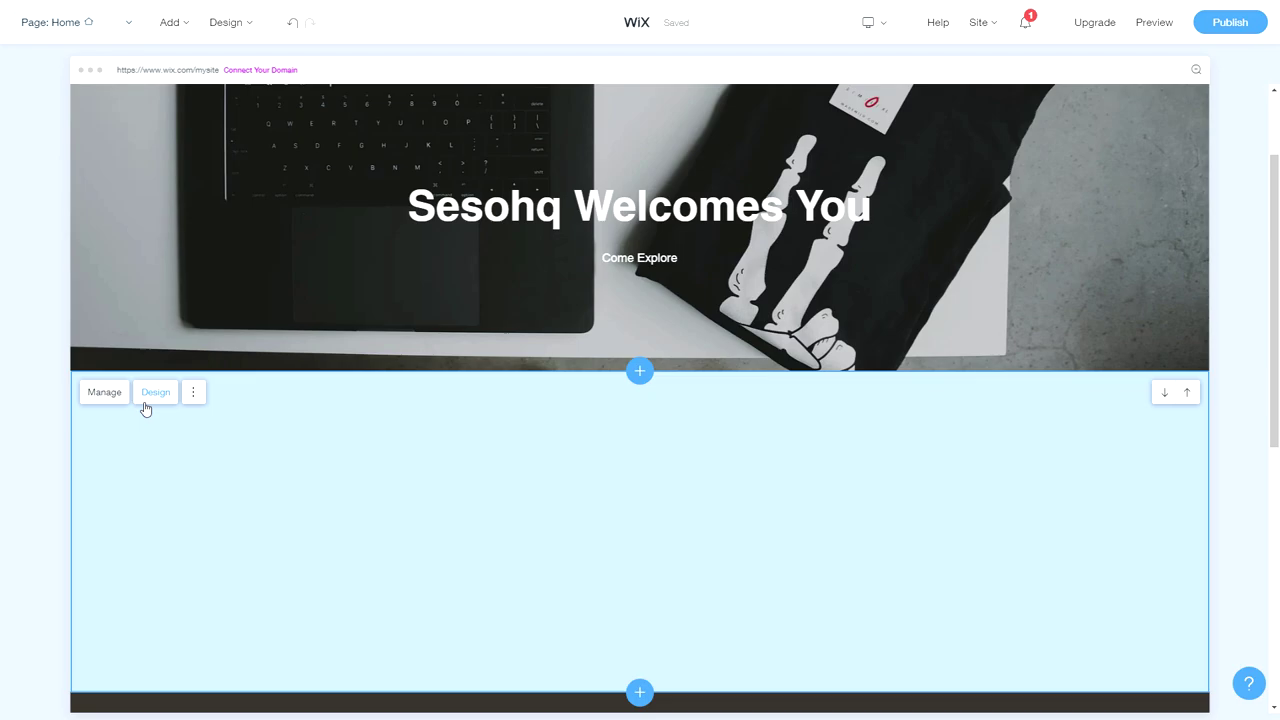
{"action": "left_click", "coordinate": [103, 398]}
{"action": "left_click", "coordinate": [829, 120]}
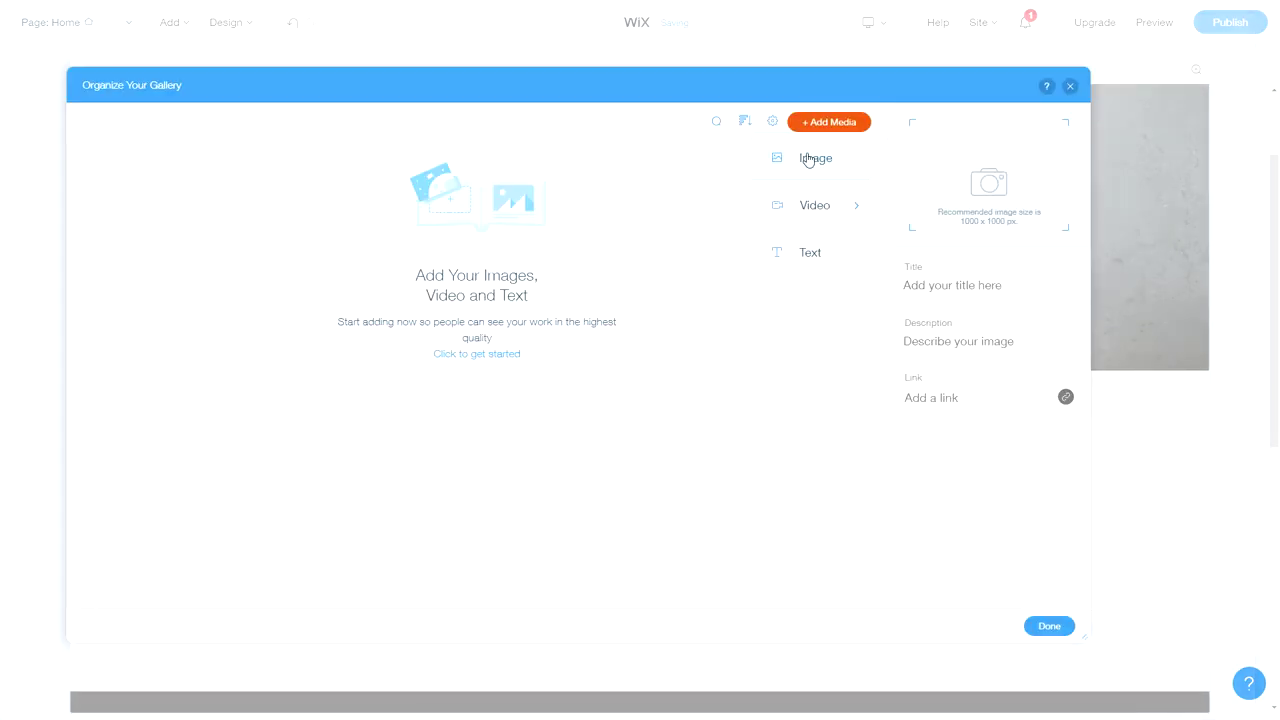
{"action": "left_click", "coordinate": [808, 153]}
{"action": "left_click", "coordinate": [314, 236]}
{"action": "left_click", "coordinate": [765, 245], "text": "shift"}
{"action": "left_click", "coordinate": [1114, 642]}
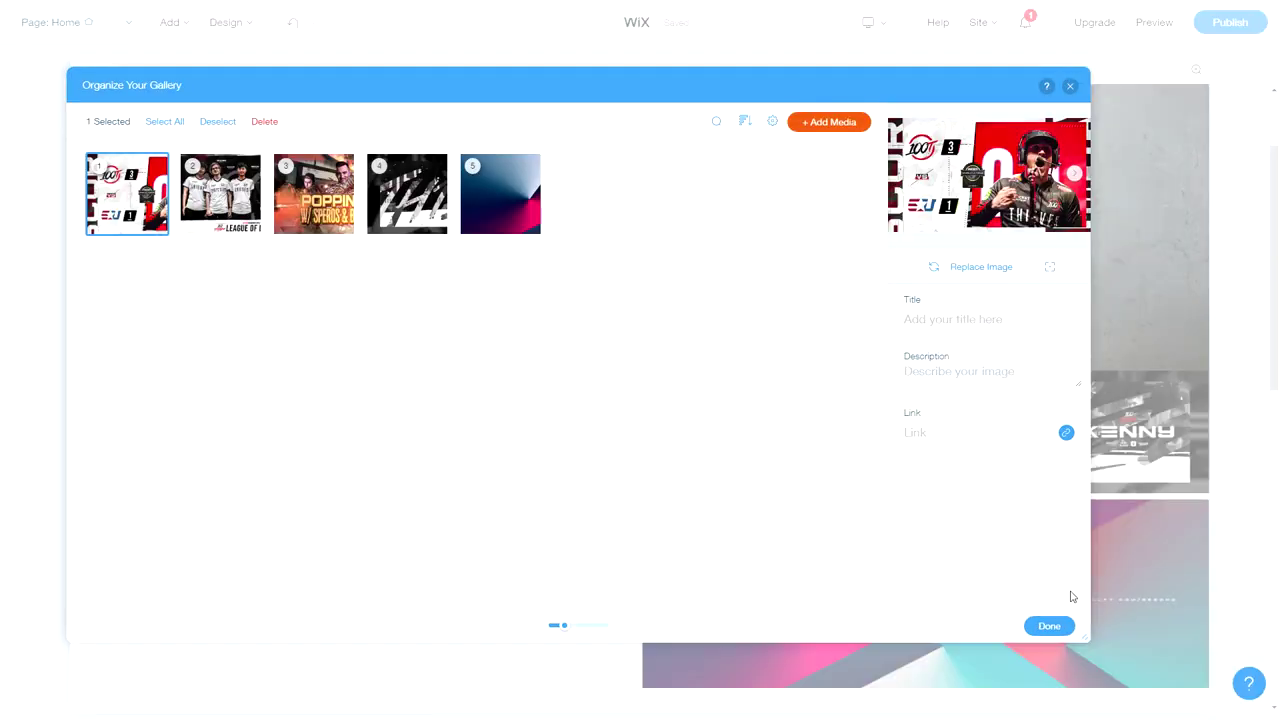
{"action": "left_click", "coordinate": [1049, 627]}
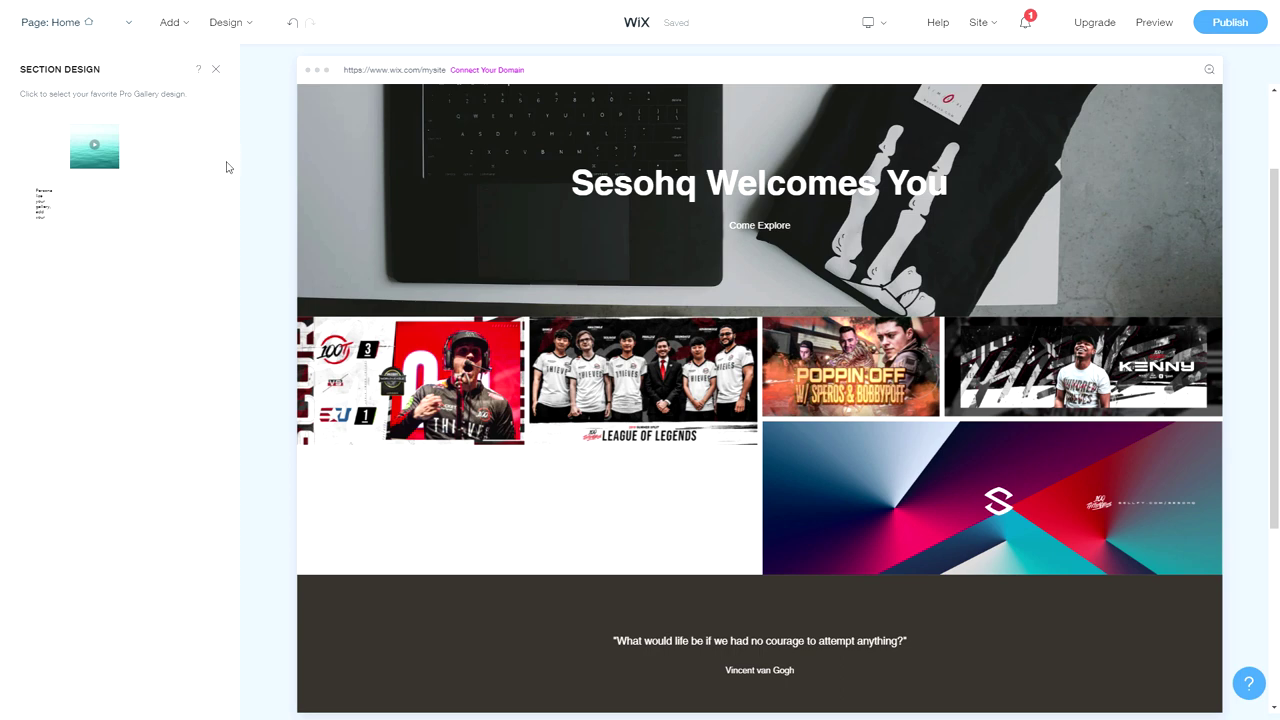
- Apply the three-column grid layout to the gallery section and set its image ratio to 16x9
{"action": "left_click_drag", "start_coordinate": [234, 194], "coordinate": [235, 439]}
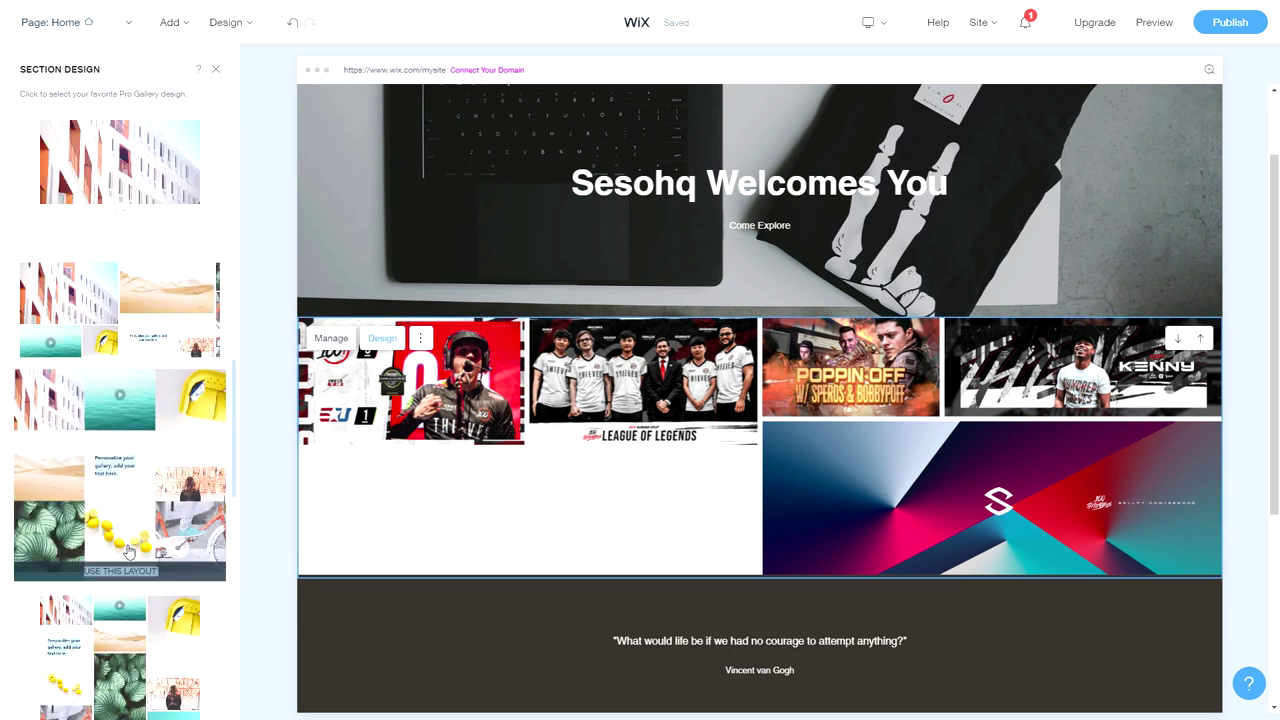
{"action": "left_click", "coordinate": [200, 460]}
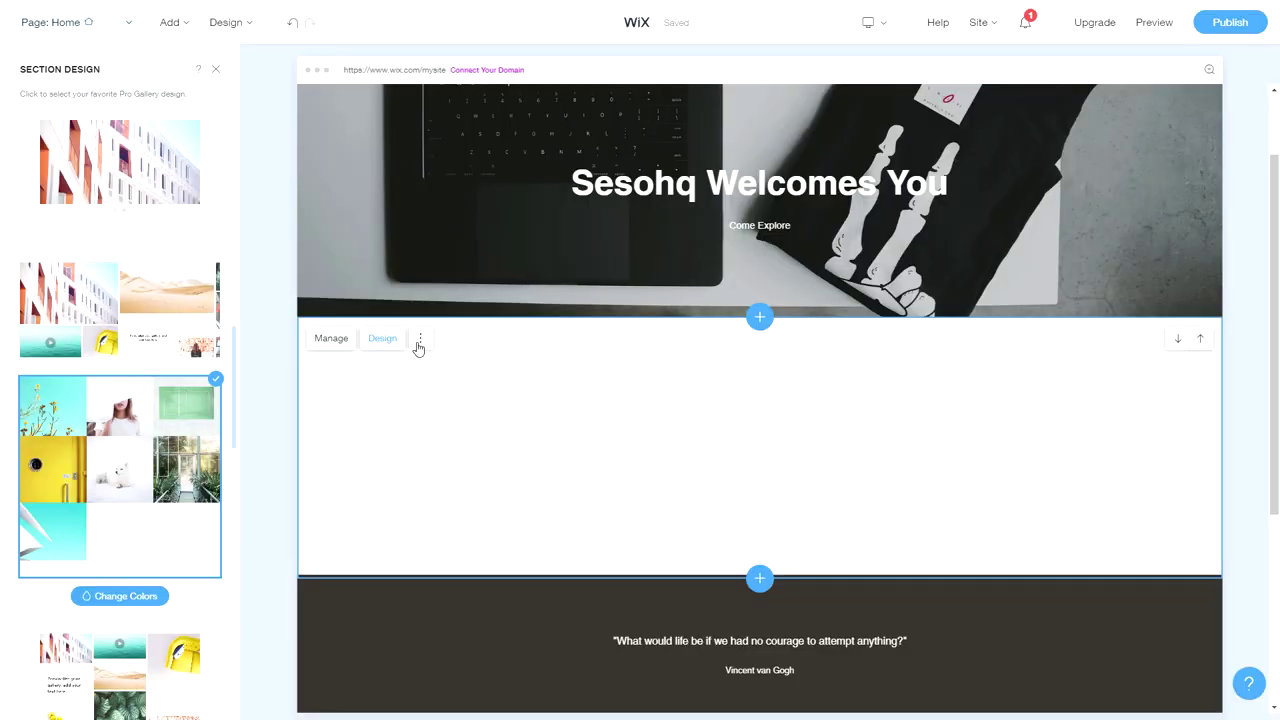
{"action": "left_click", "coordinate": [419, 343]}
{"action": "left_click", "coordinate": [405, 368]}
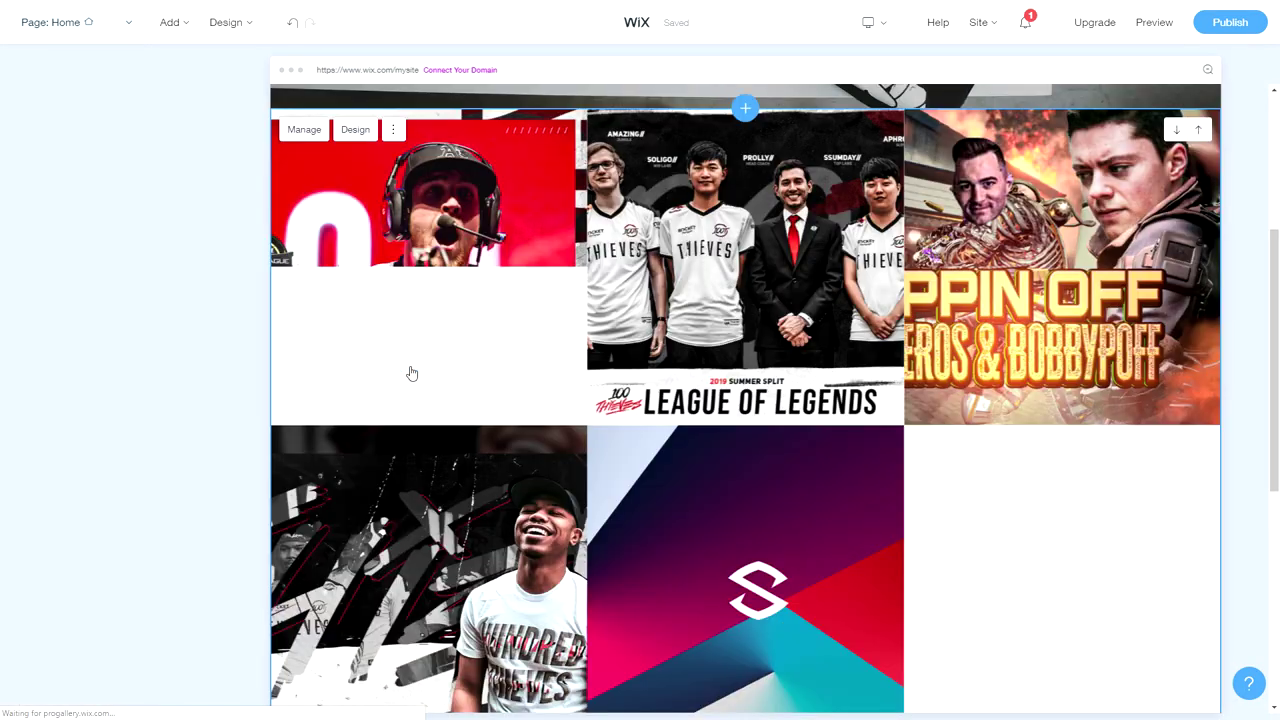
{"action": "left_click", "coordinate": [49, 204]}
{"action": "left_click", "coordinate": [200, 96]}
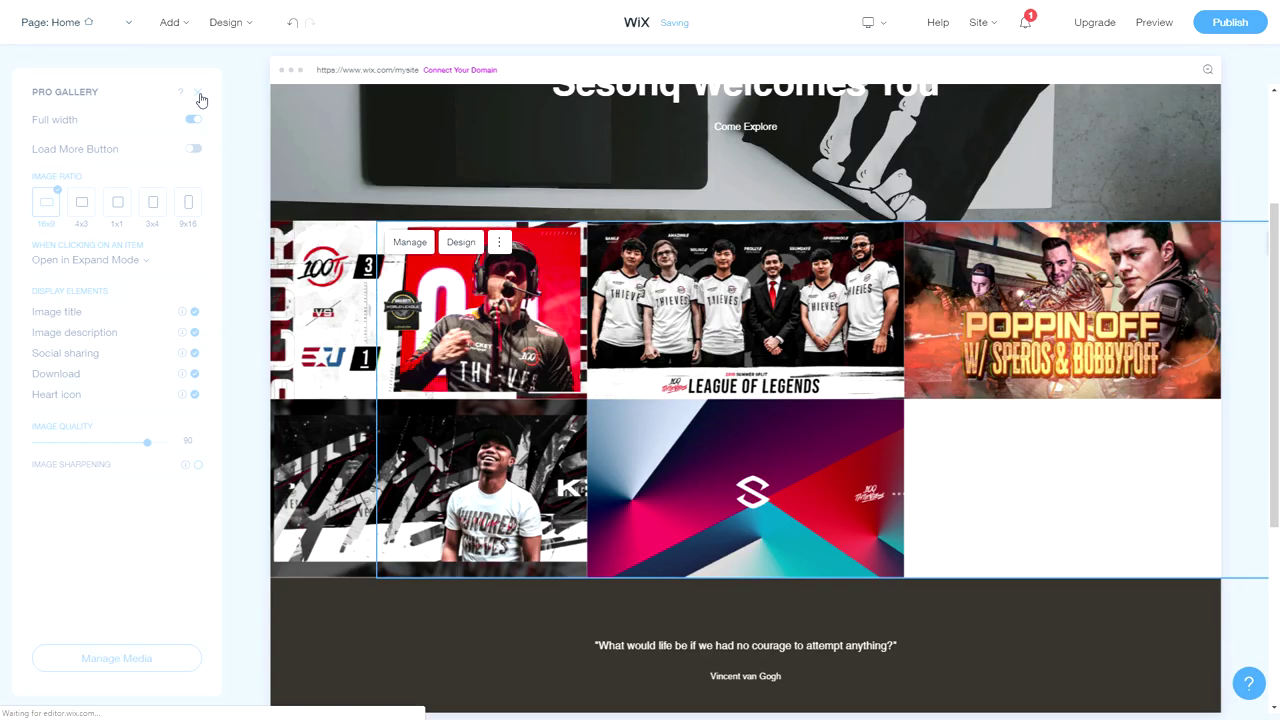
- Preview the site and look through its image gallery, quote and contact sections
{"action": "scroll", "coordinate": [1130, 320], "scroll_direction": "up", "scroll_amount": 5}
{"action": "left_click", "coordinate": [1154, 22]}
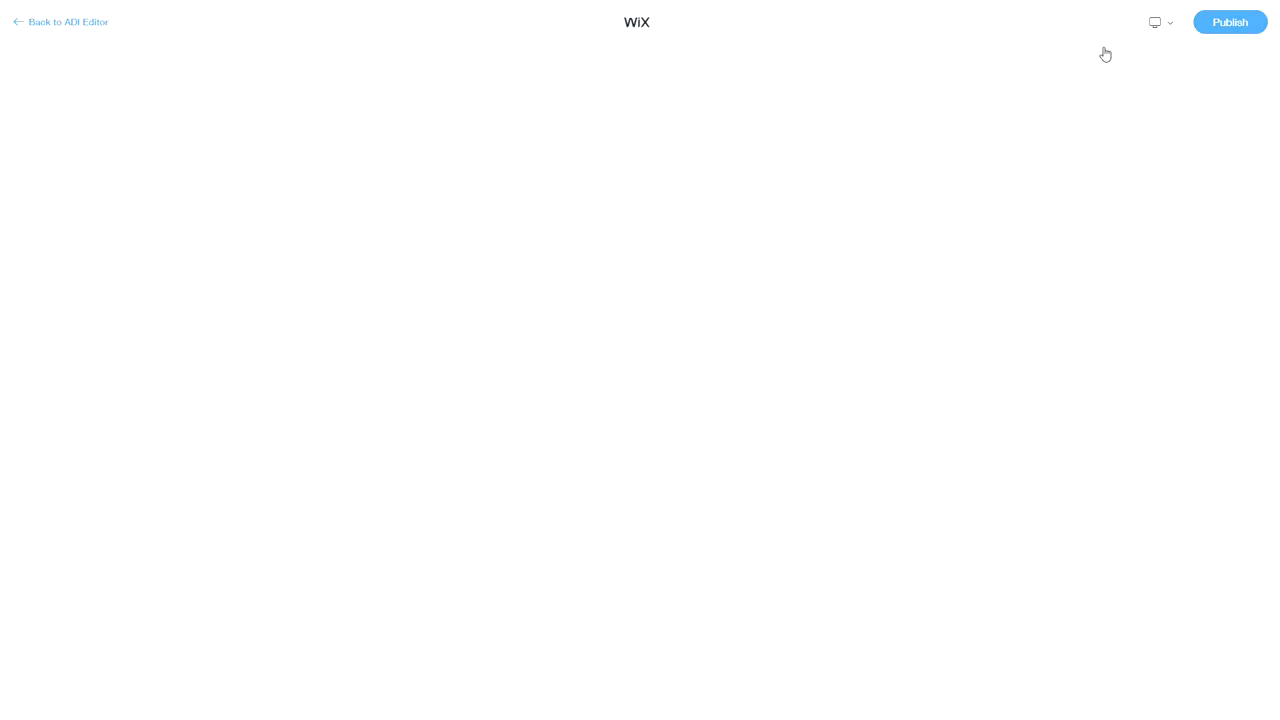
{"action": "left_click", "coordinate": [605, 181]}
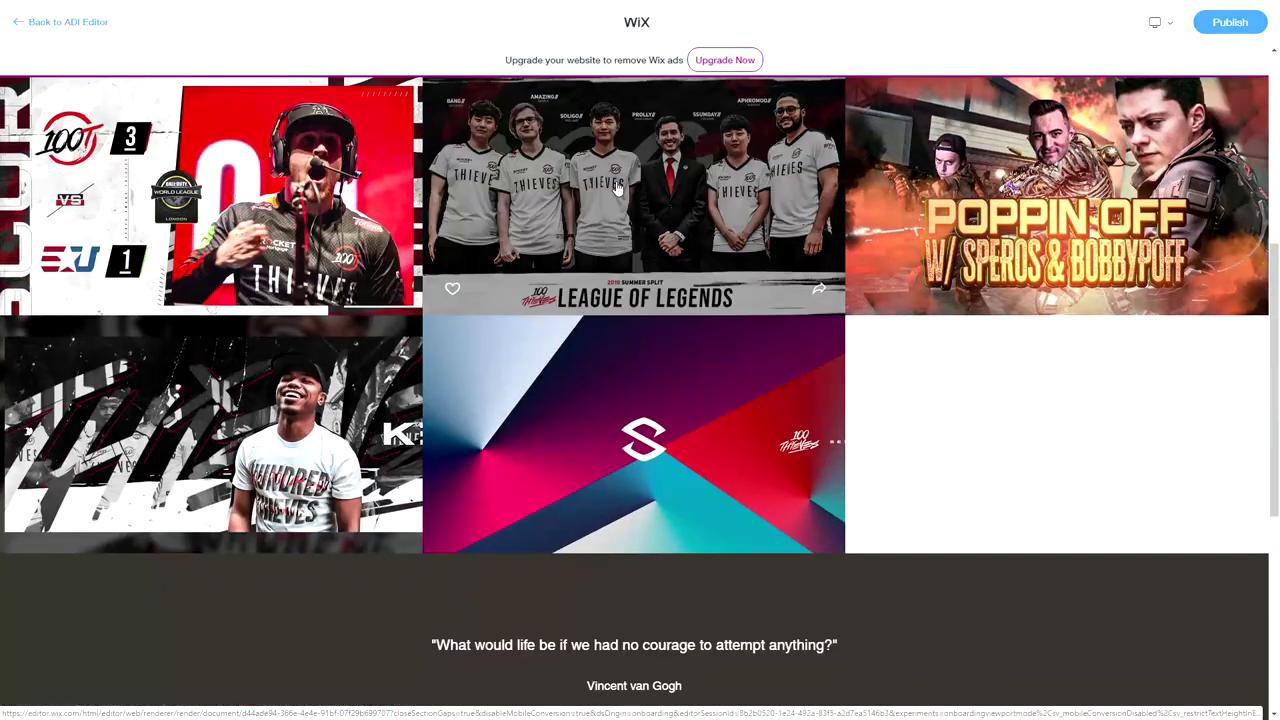
{"action": "scroll", "coordinate": [800, 300], "scroll_direction": "up", "scroll_amount": 10}
{"action": "left_click", "coordinate": [708, 118]}
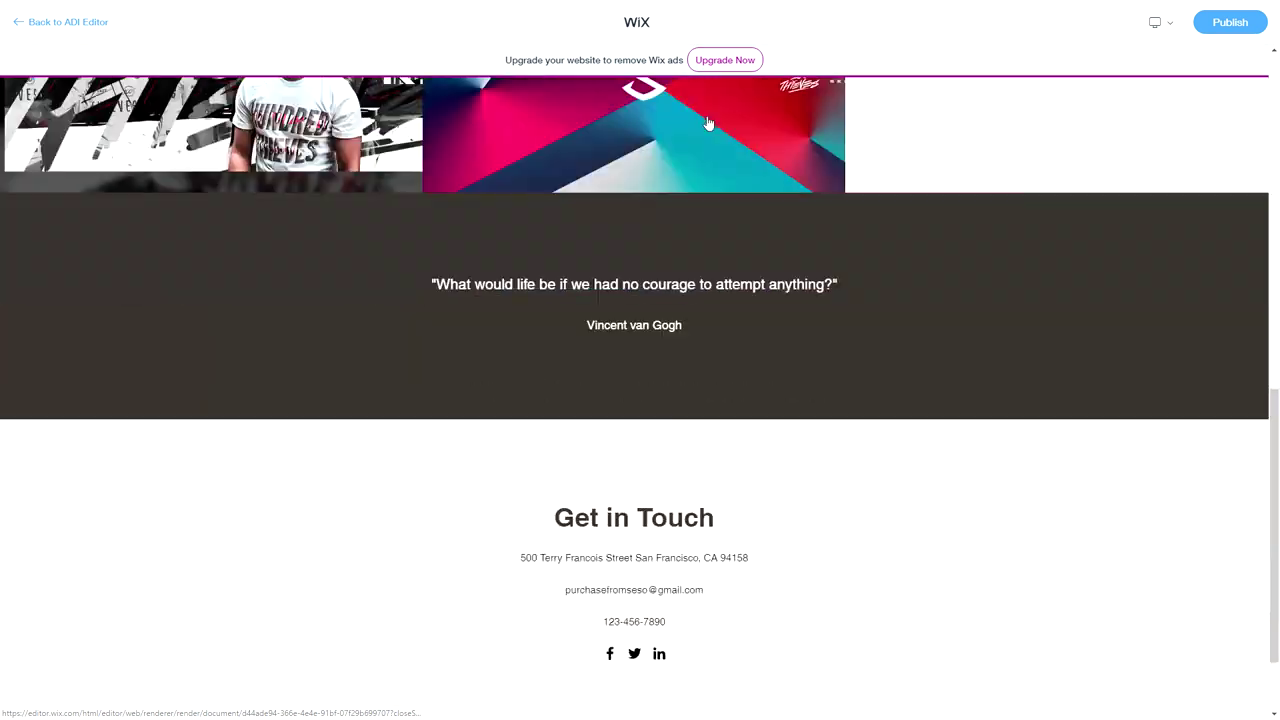